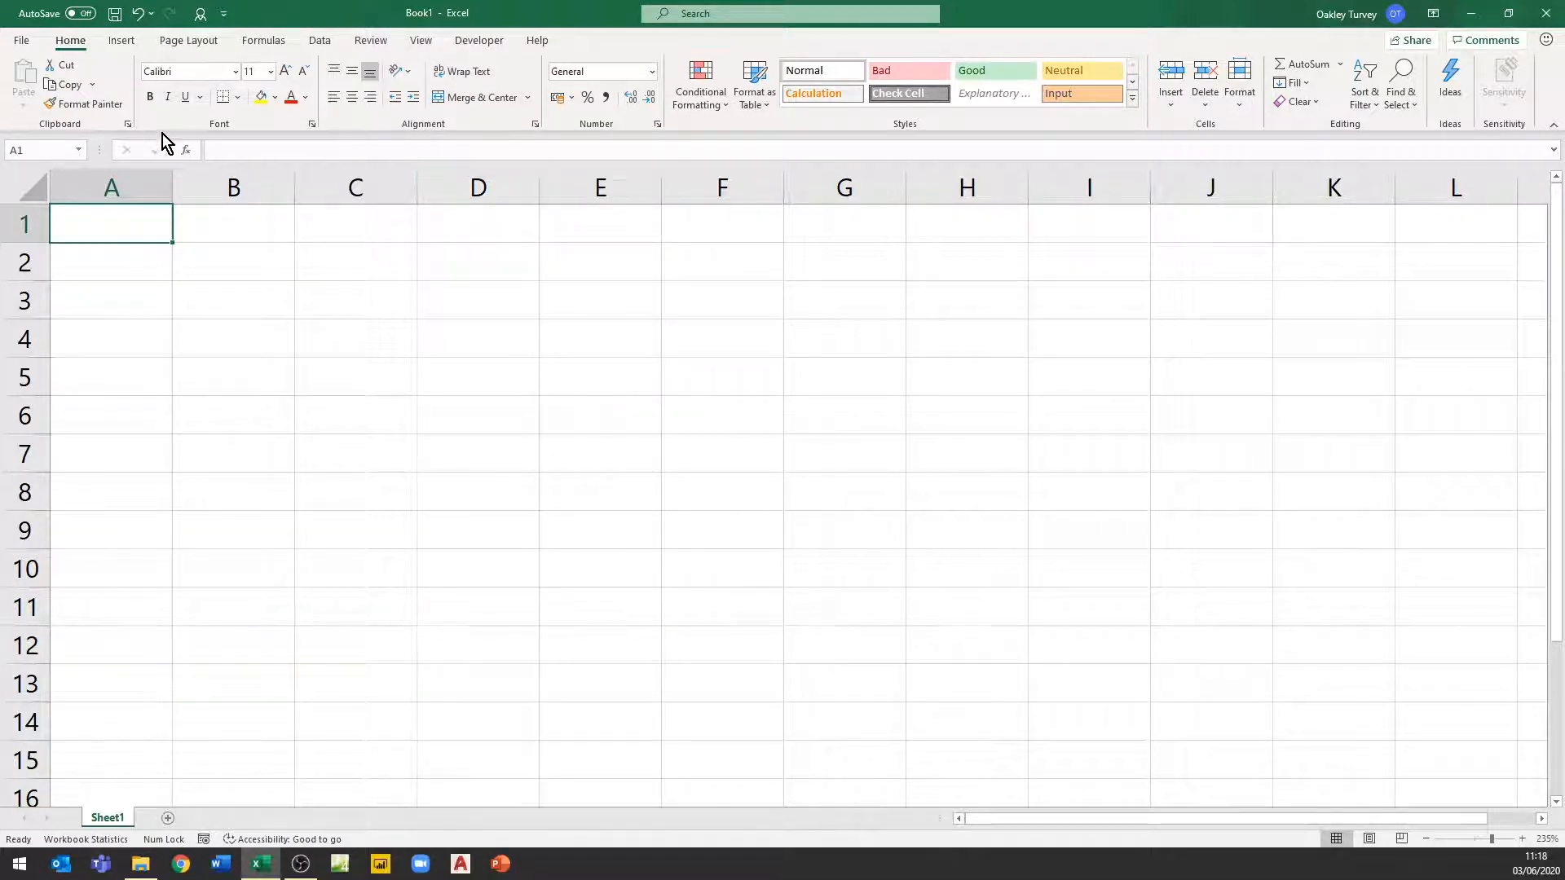
Check in the ribbon customization options that the Developer tab is enabled, closing the options without changes
left_click(479, 41)
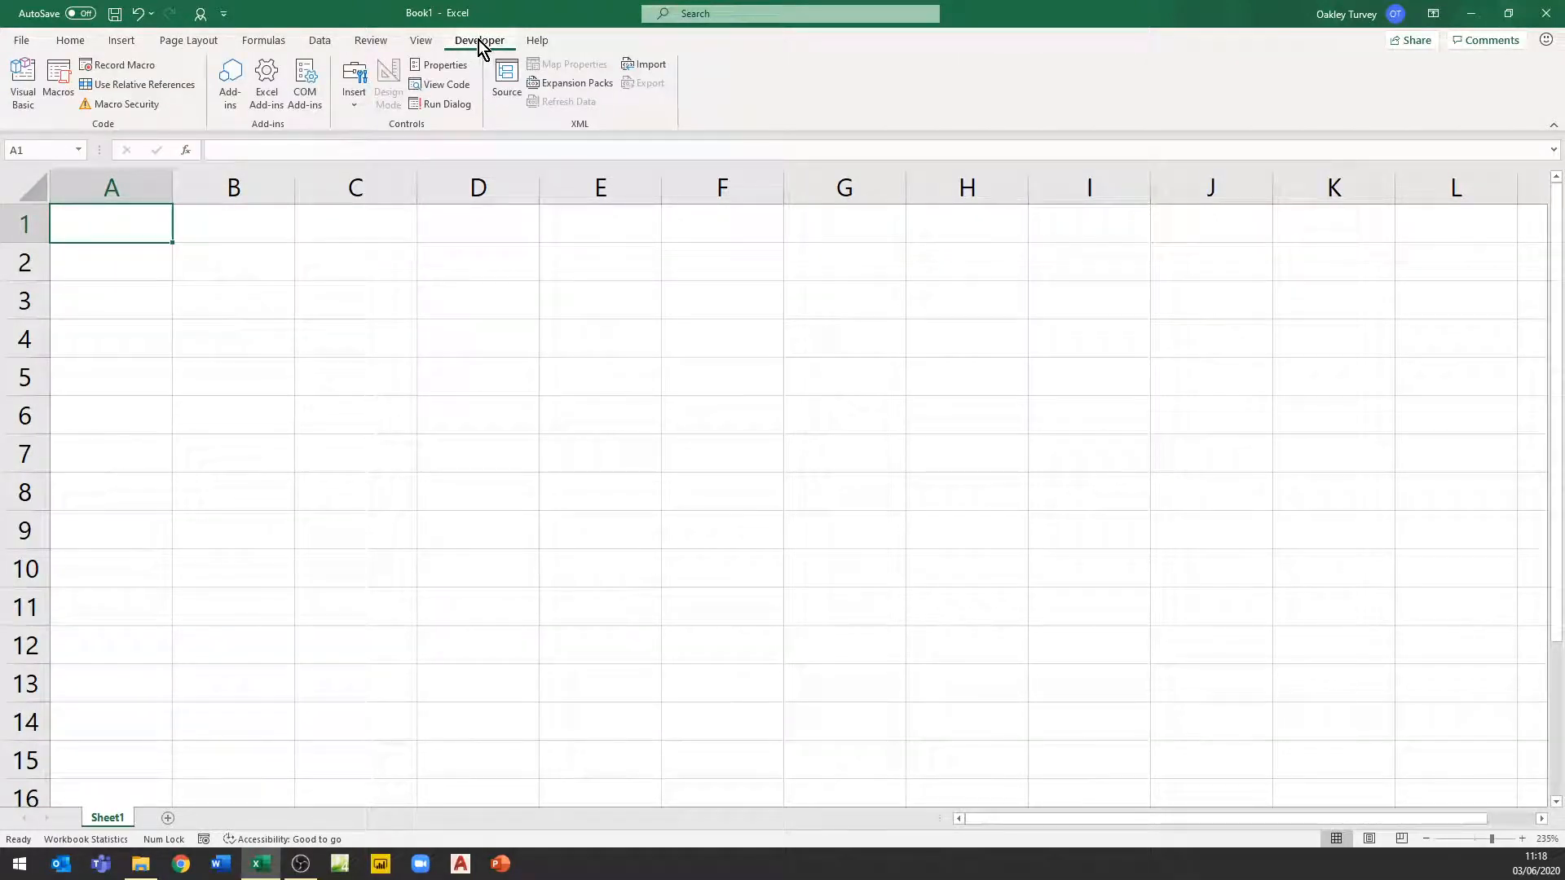
left_click(75, 45)
right_click(334, 85)
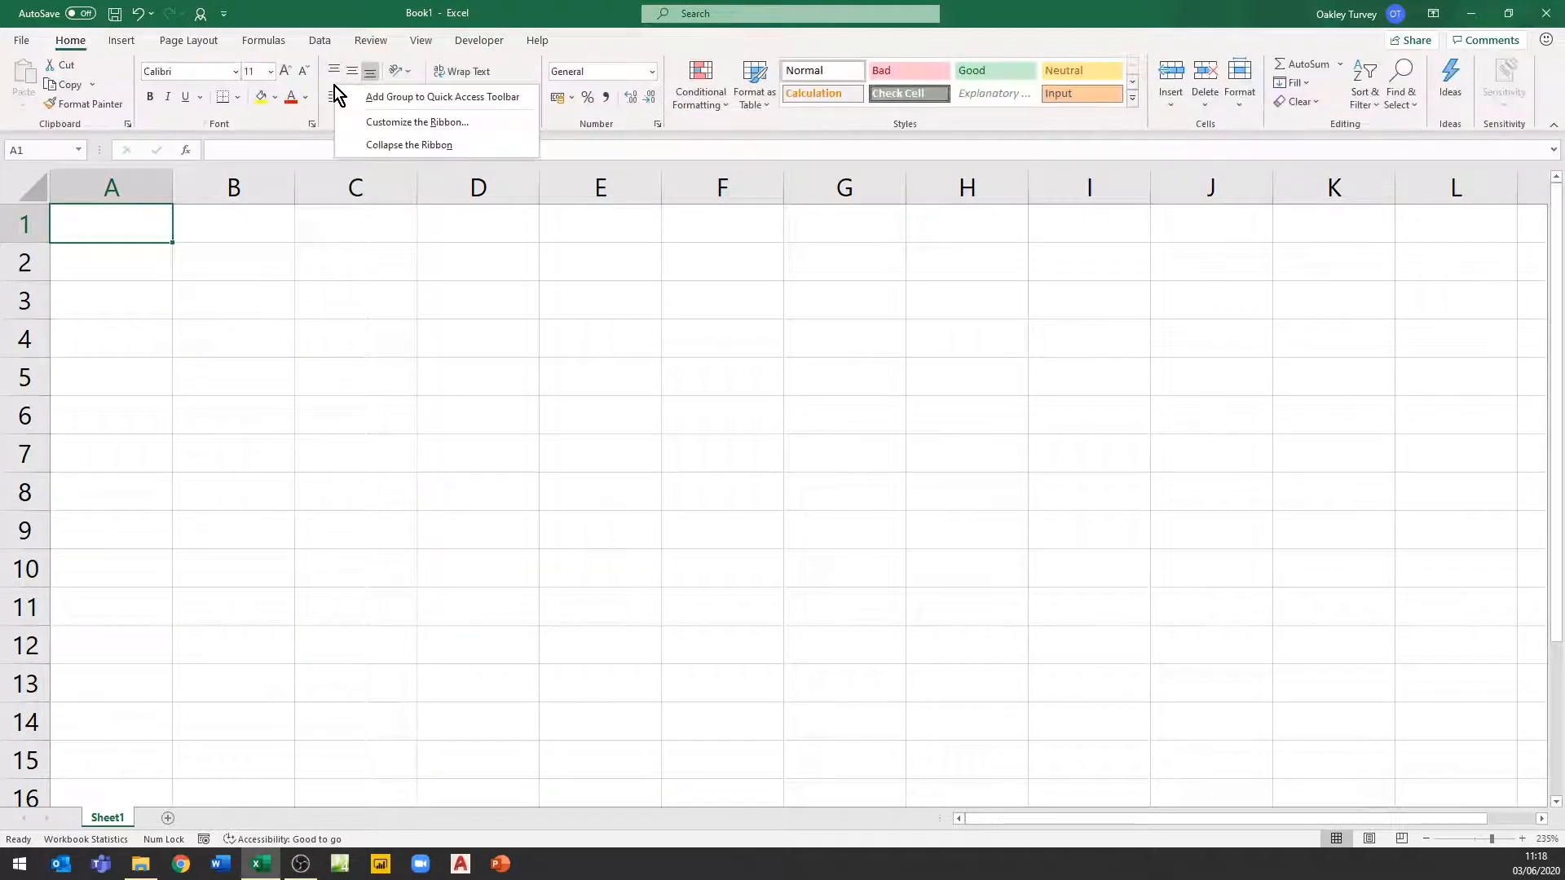
left_click(390, 124)
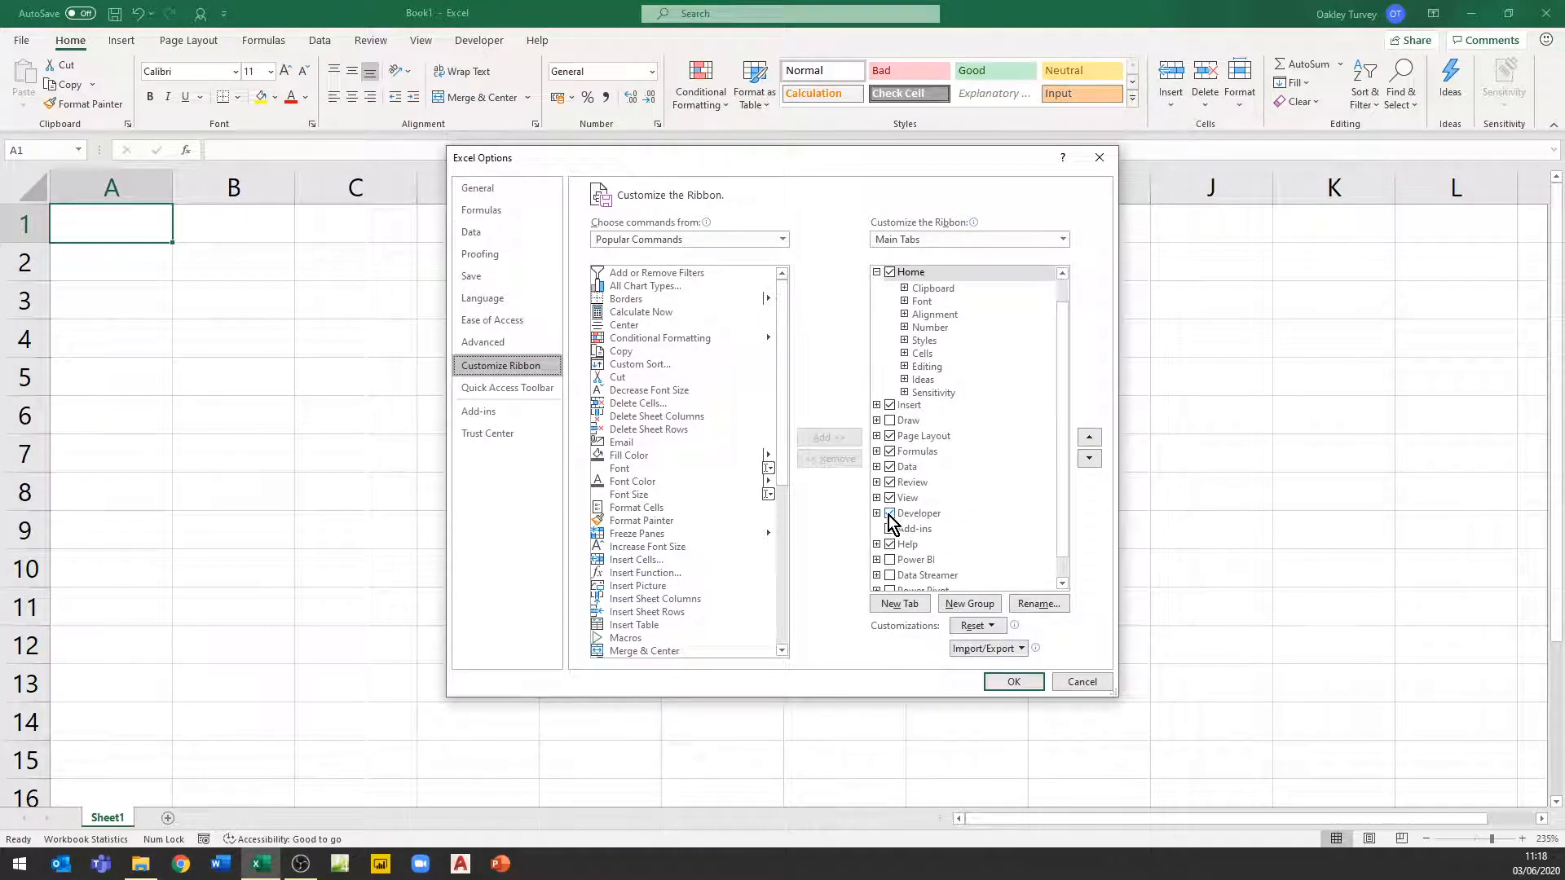
left_click(1019, 682)
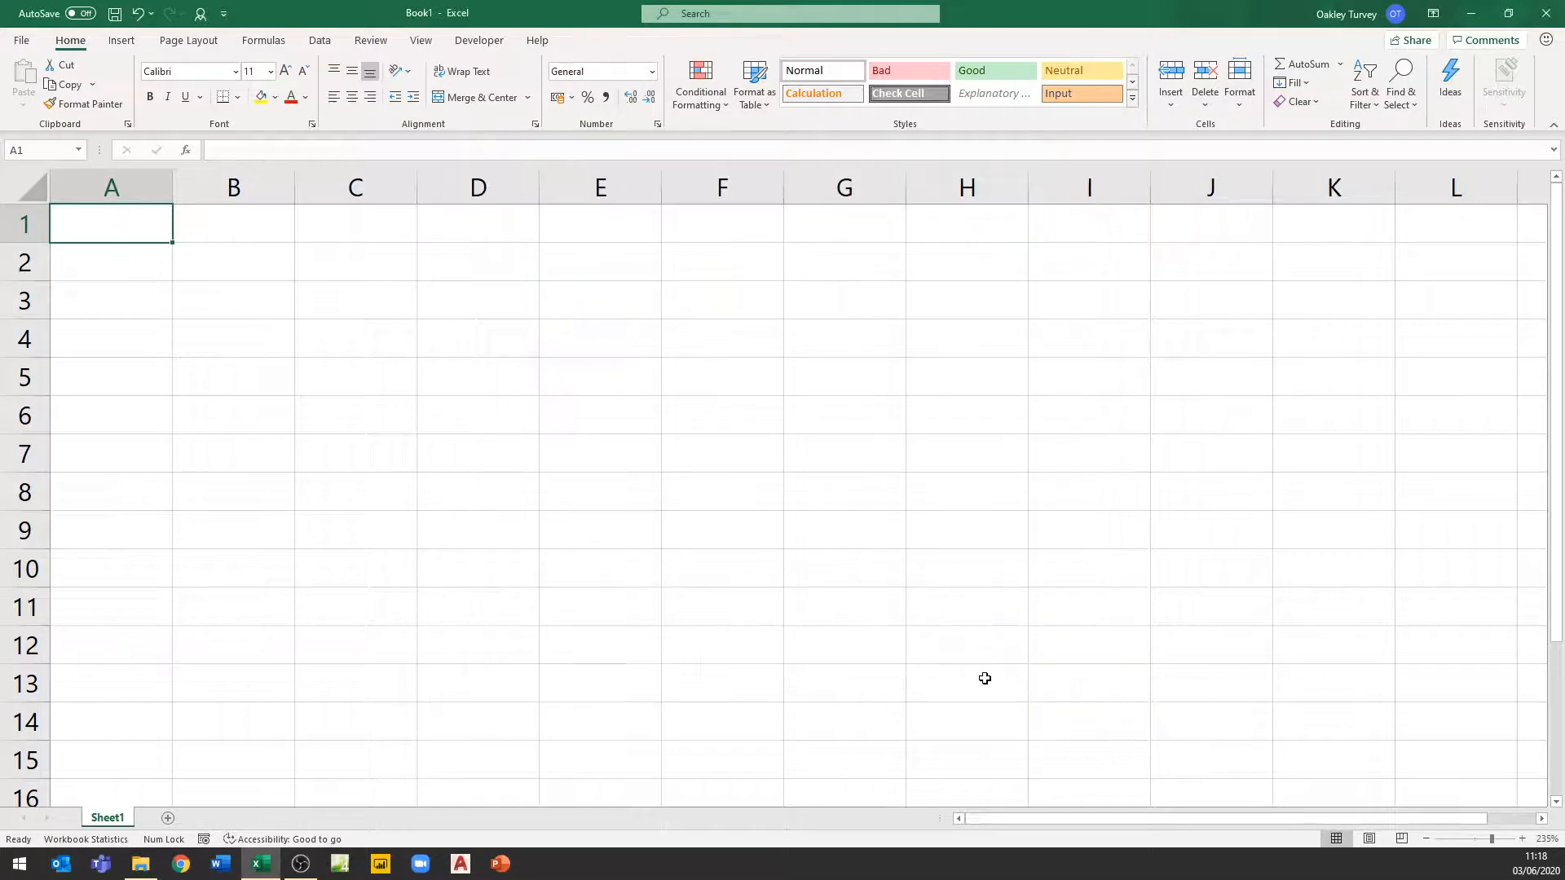
Open the Developer tab and review the Macro Recording option in the status bar customization list
left_click(481, 42)
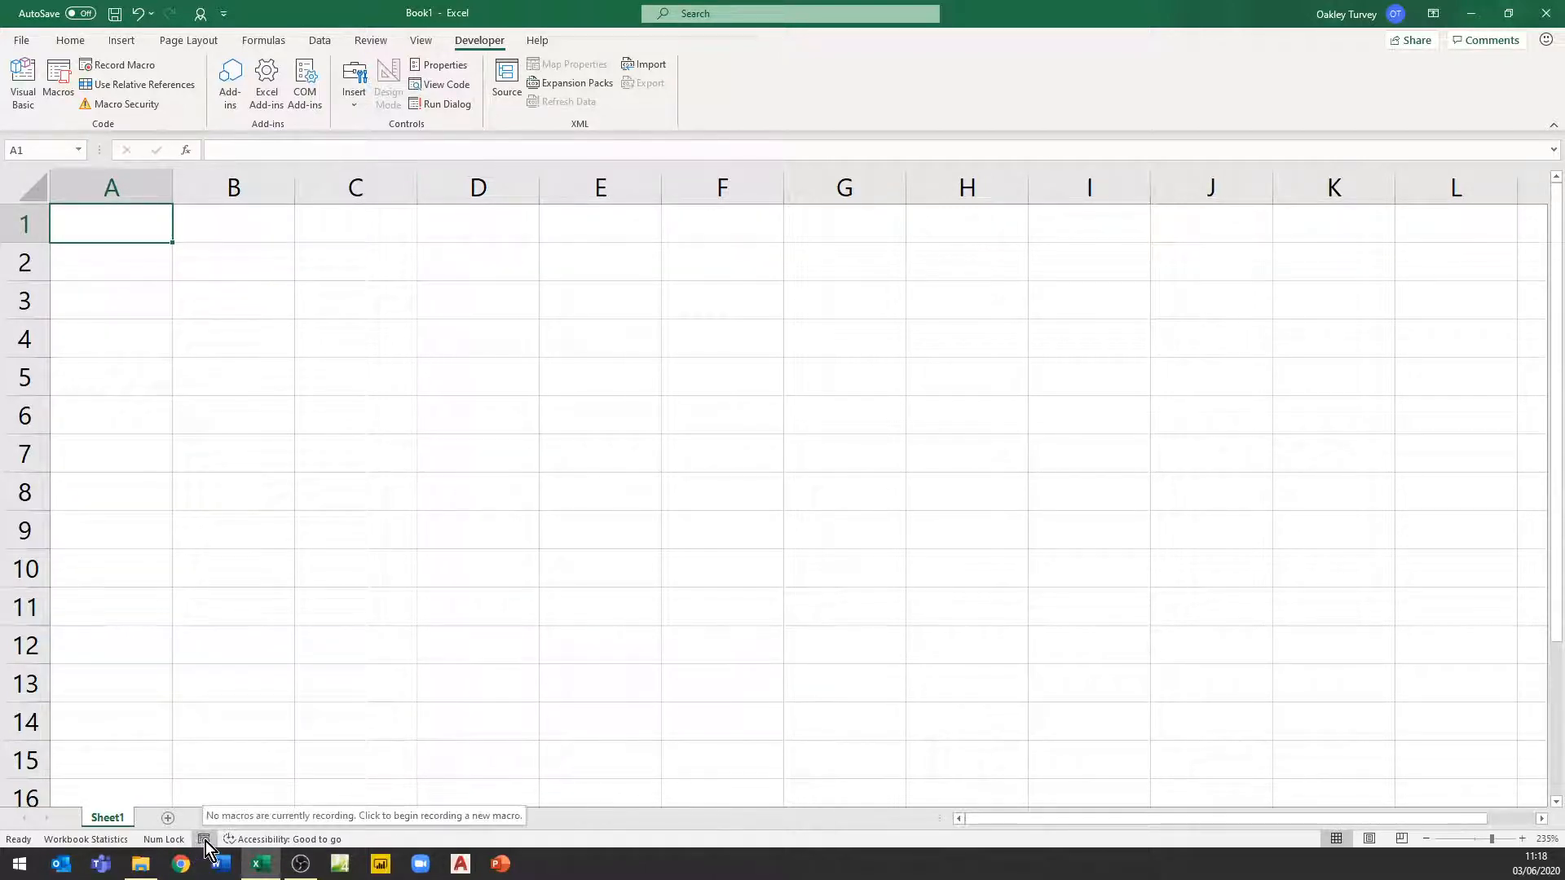
right_click(610, 846)
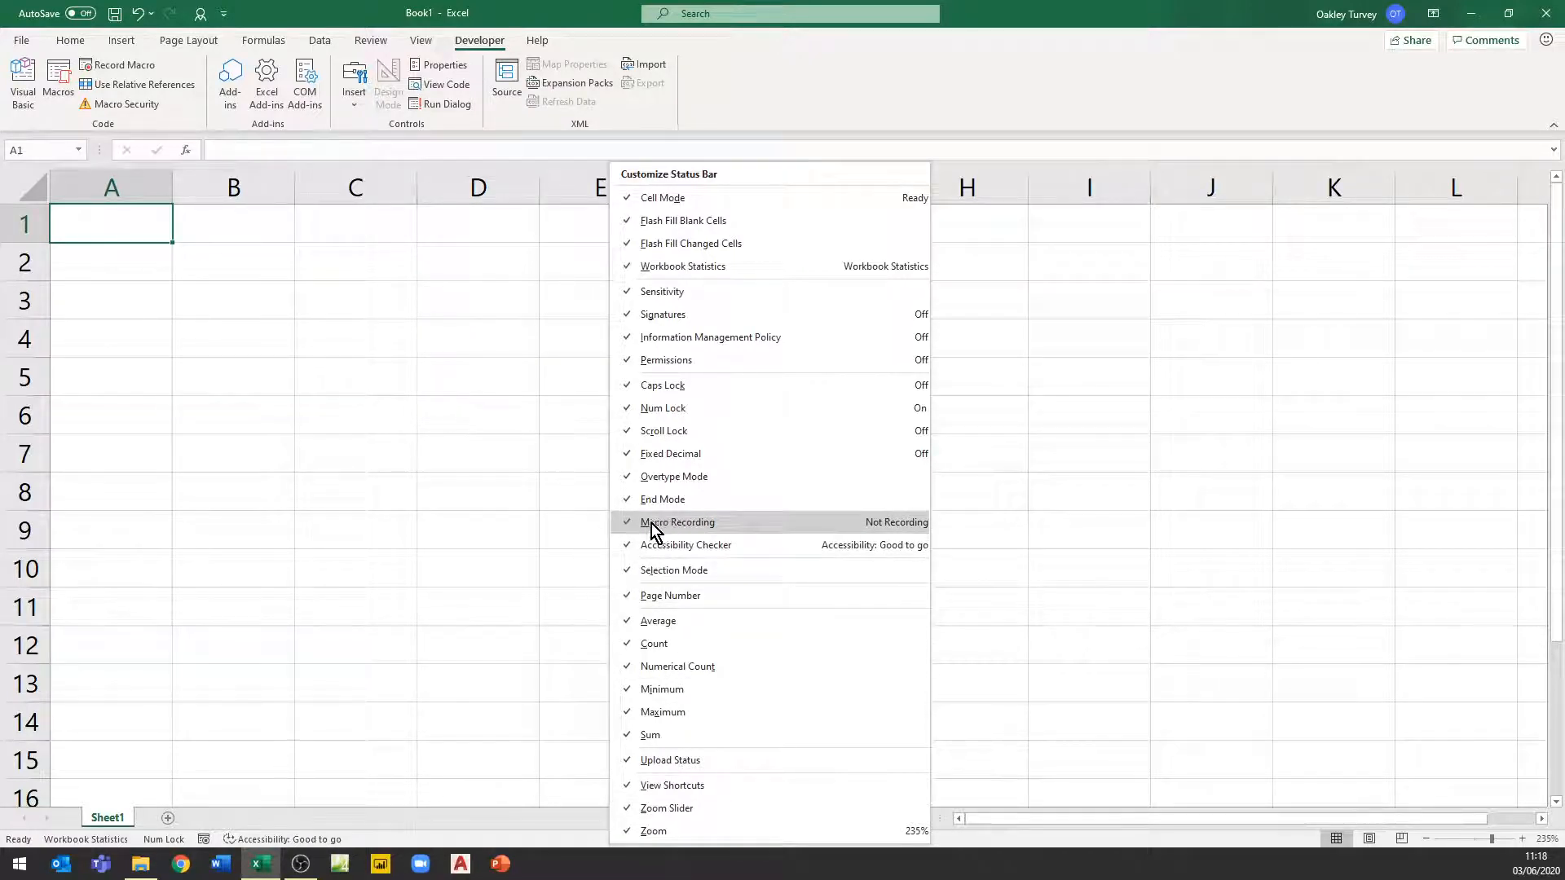
left_click(625, 523)
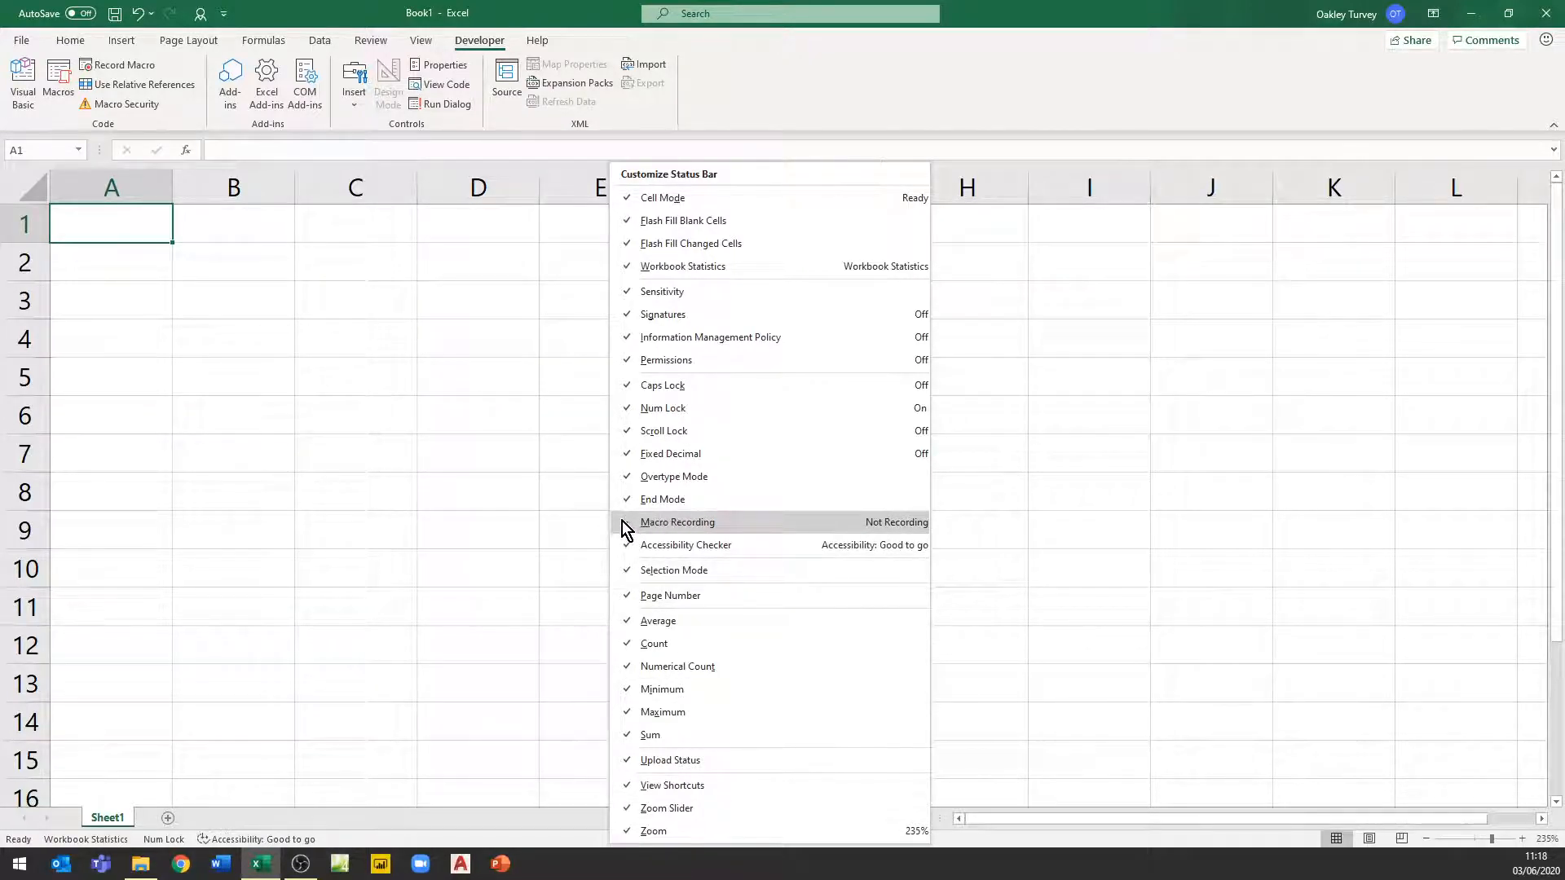
left_click(625, 523)
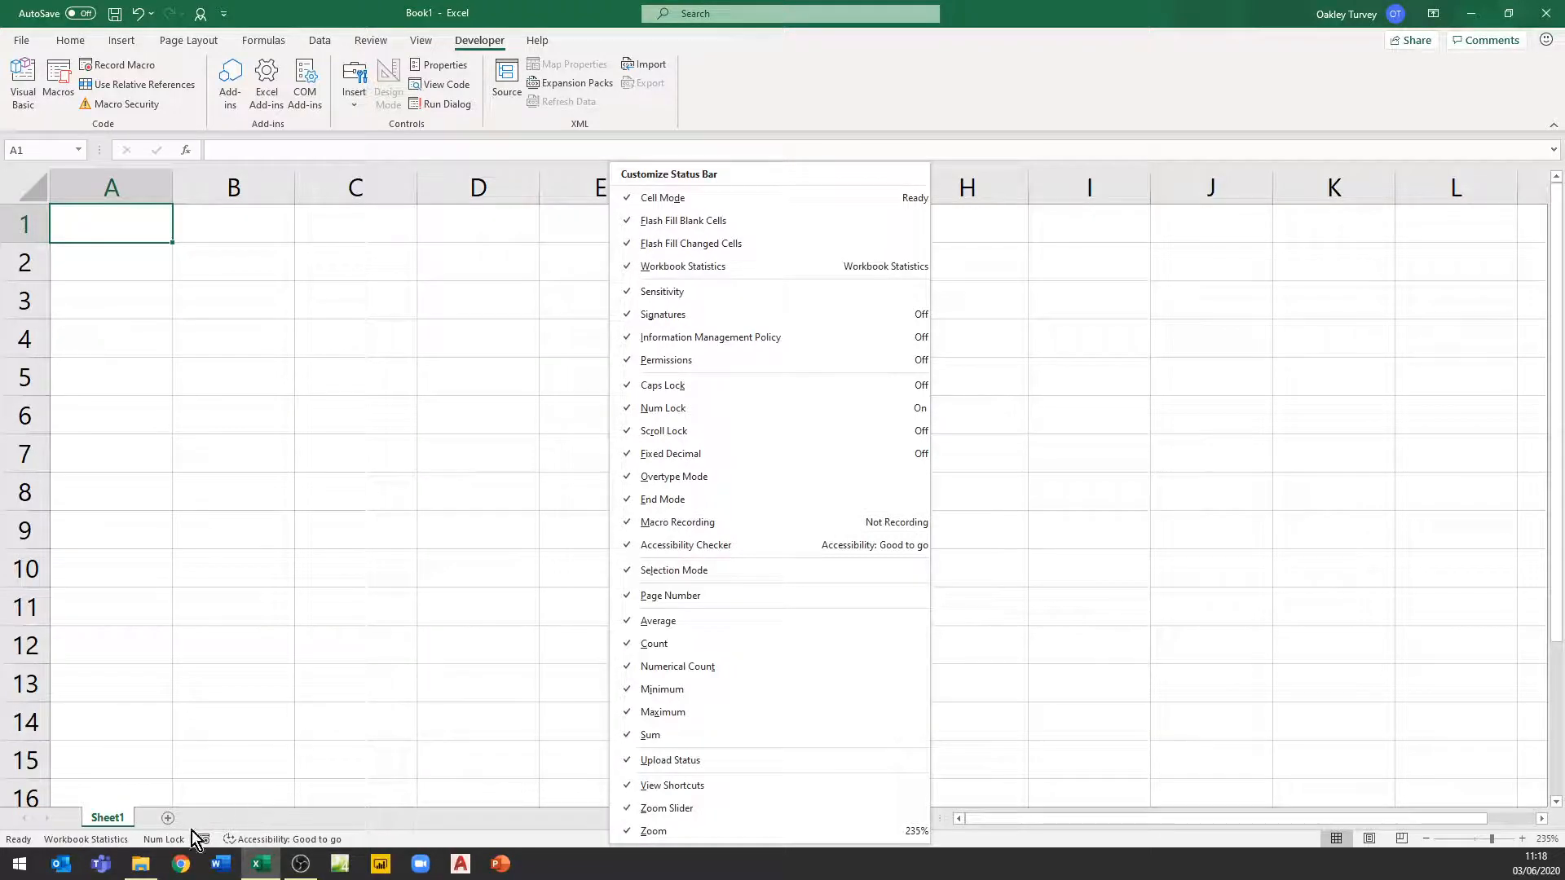
left_click(325, 825)
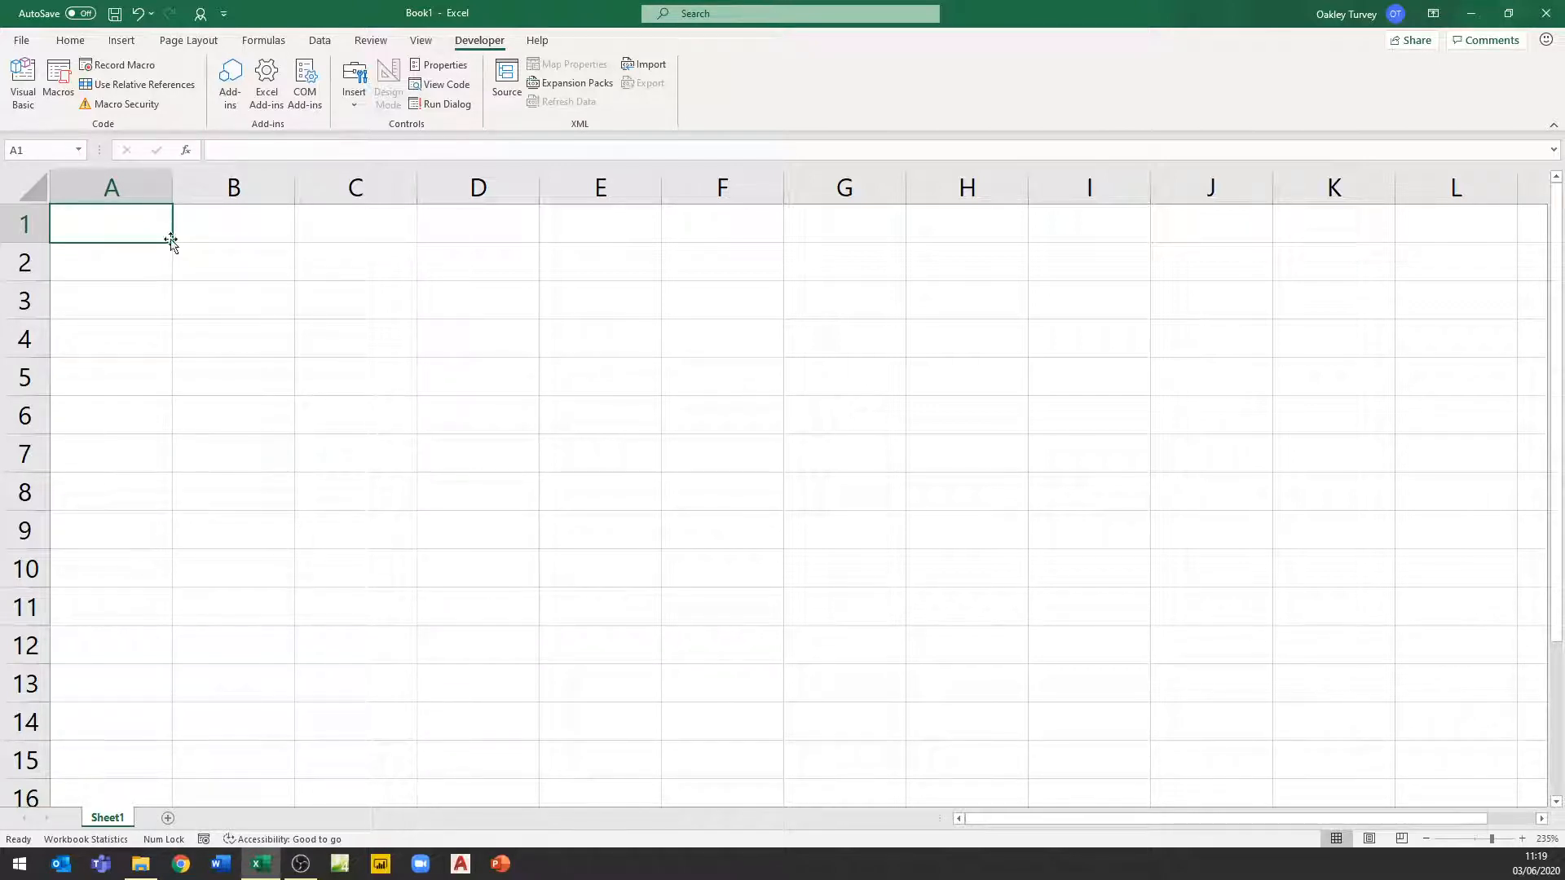
left_click(371, 369)
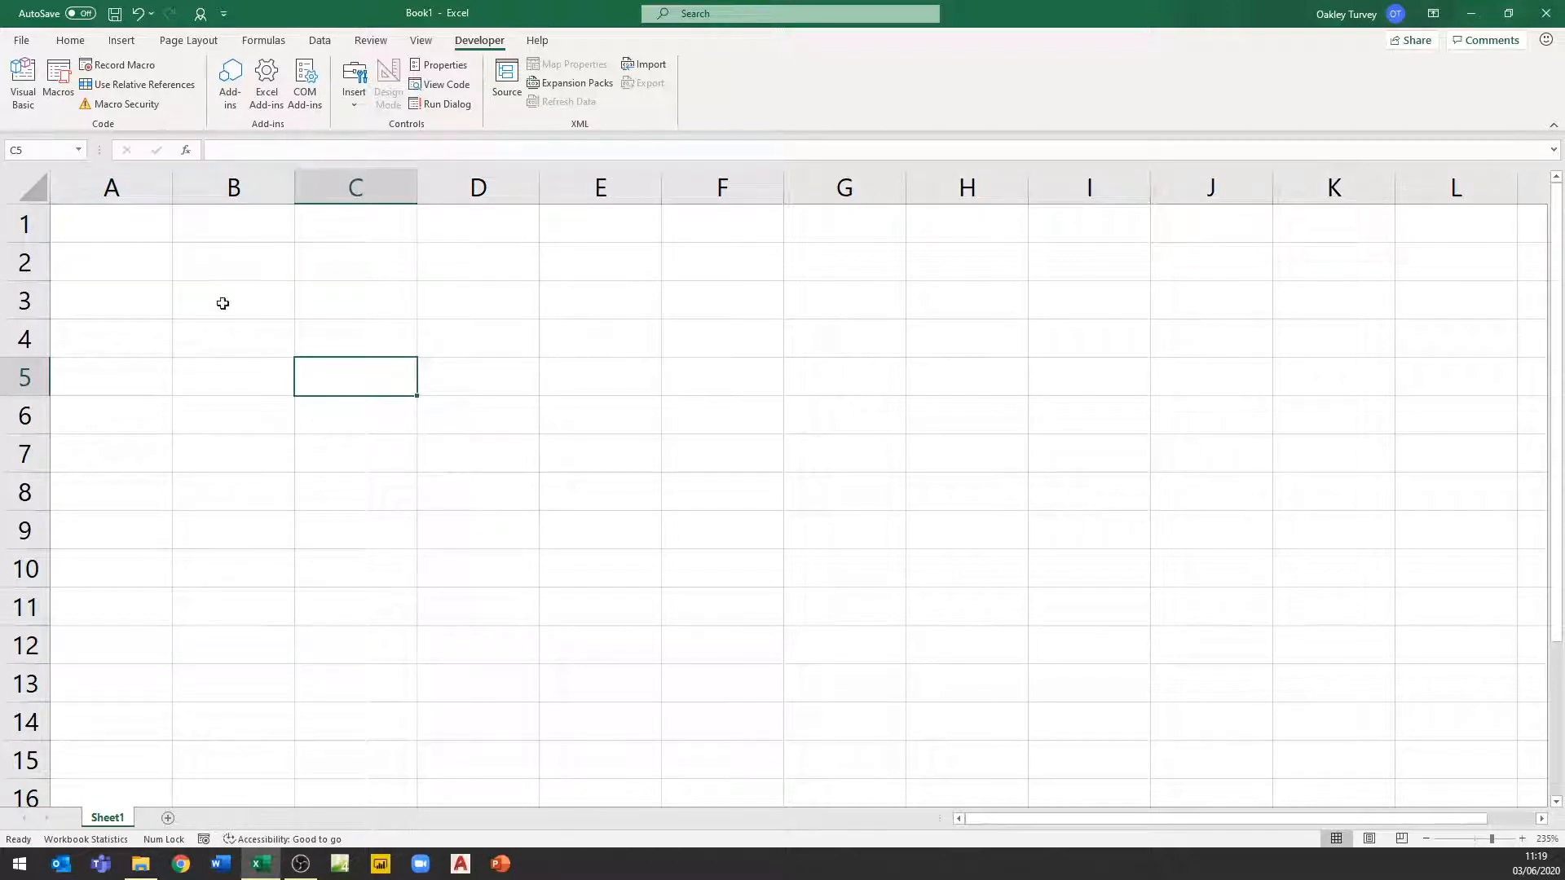
left_click(118, 216)
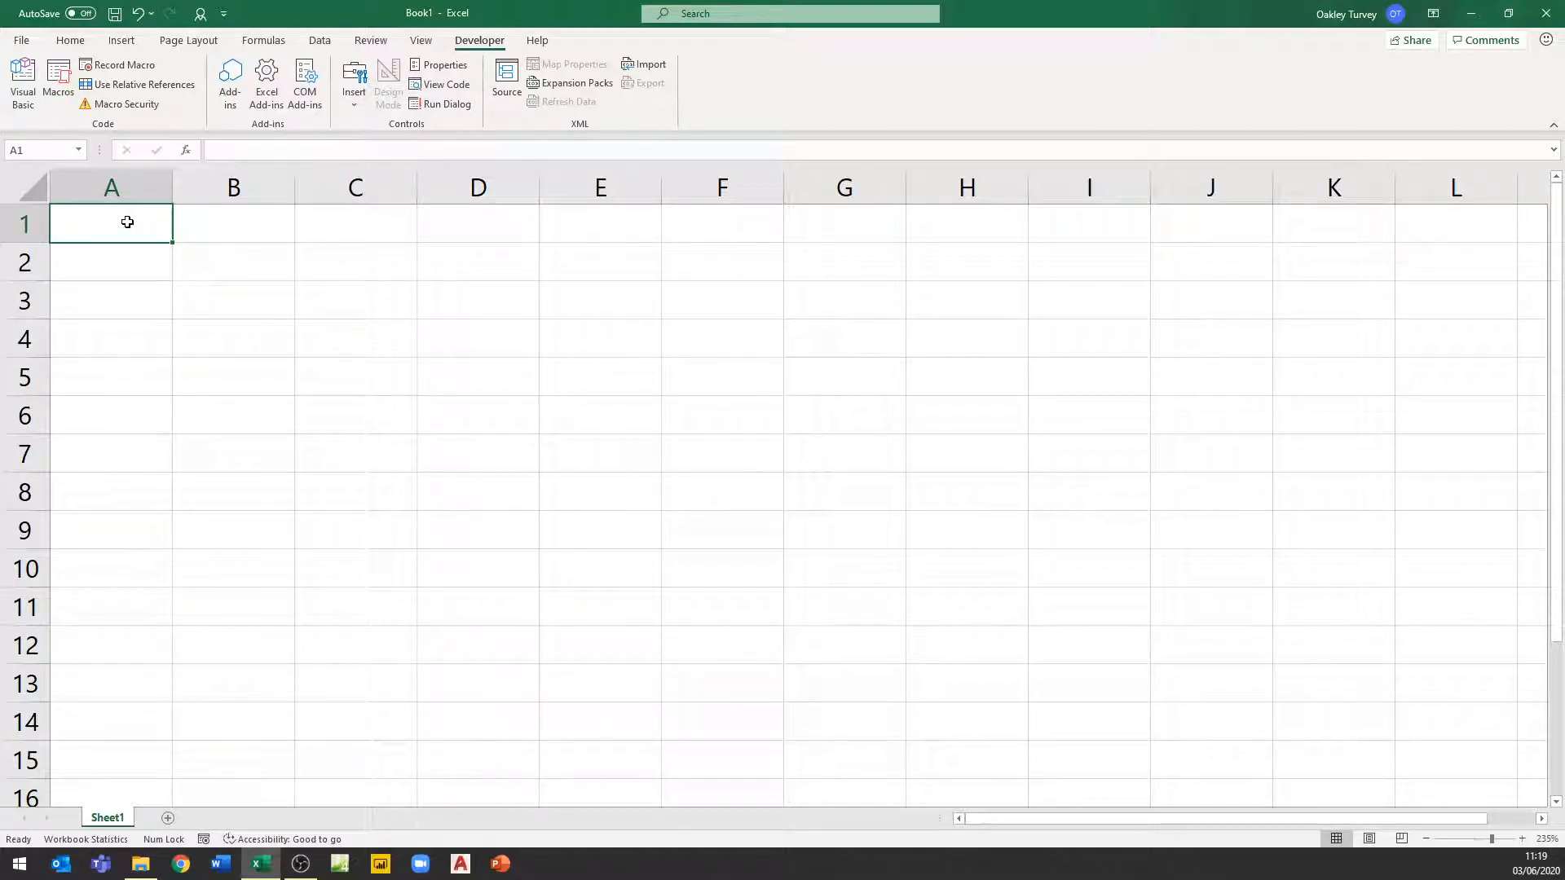
left_click(341, 329)
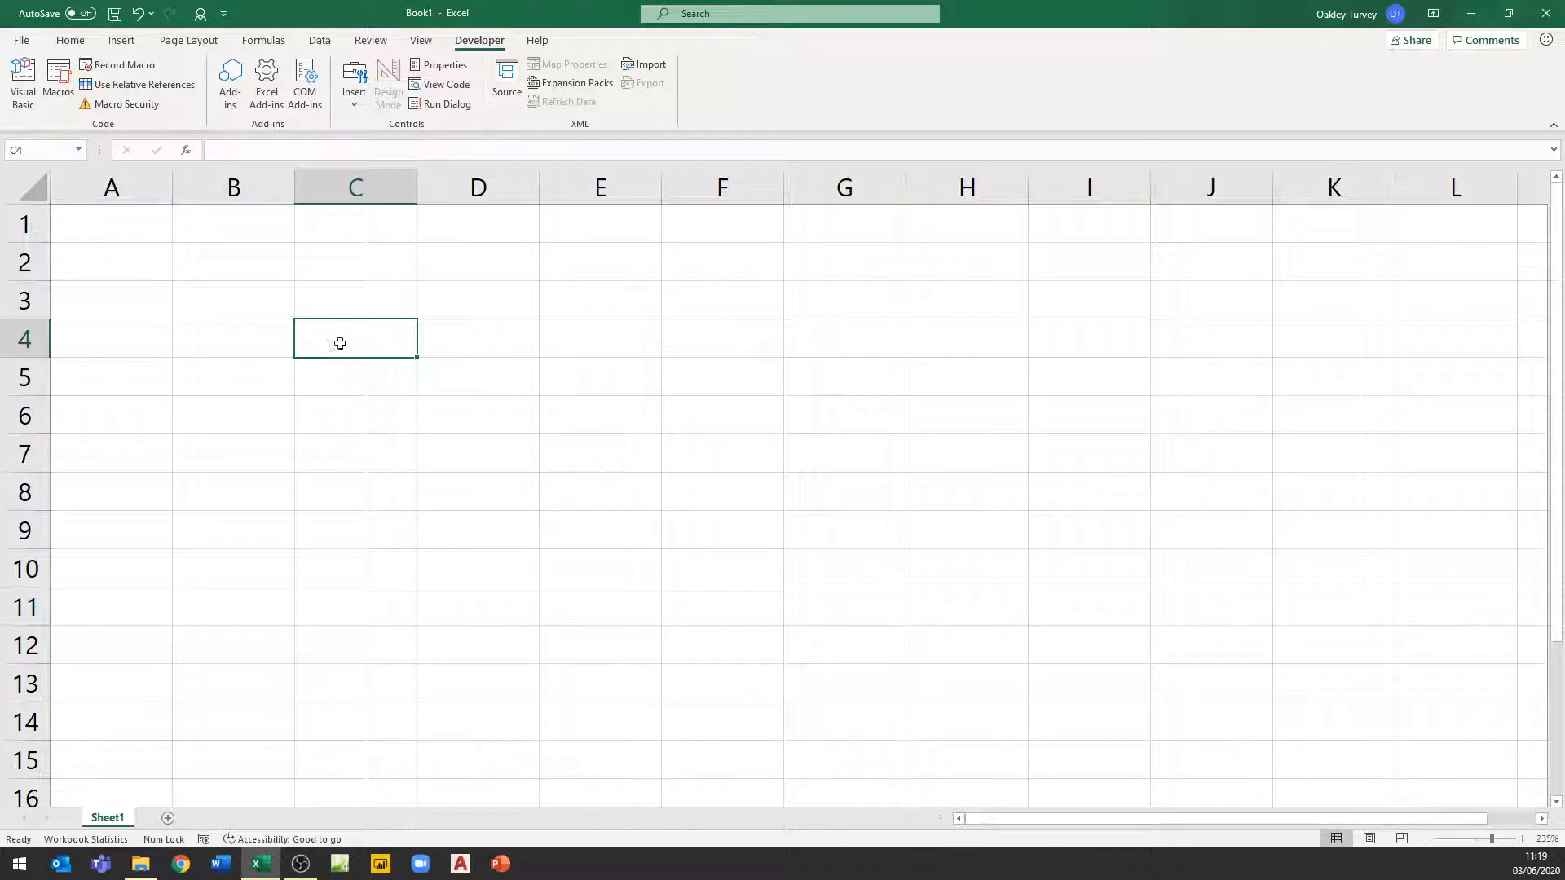
Start recording a new macro named MyName, stored in the Personal Macro Workbook
left_click(136, 70)
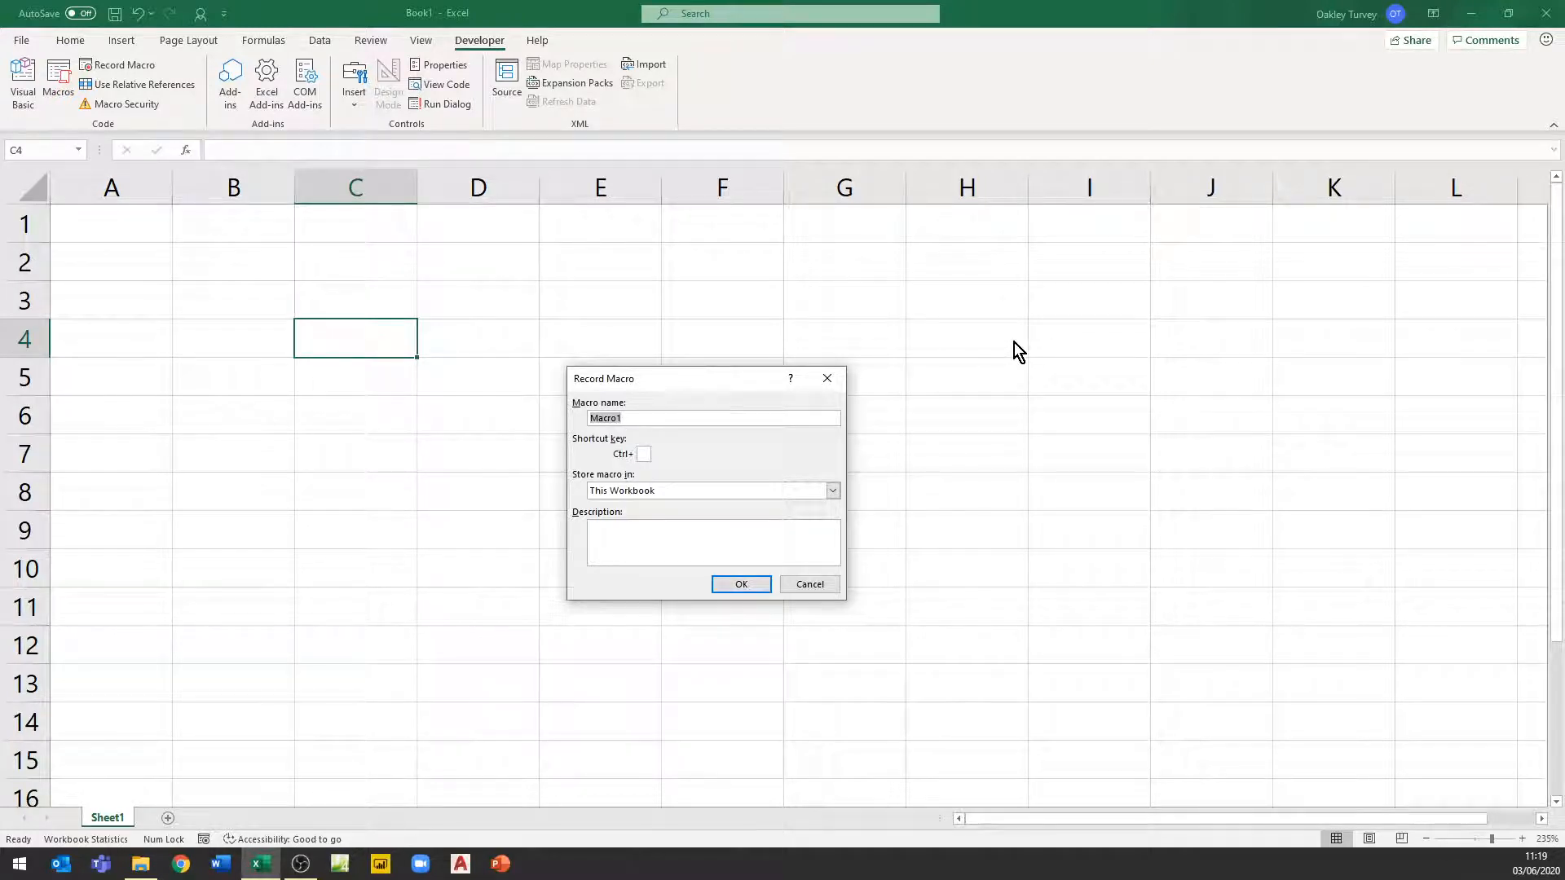
type("MyName")
left_click(833, 490)
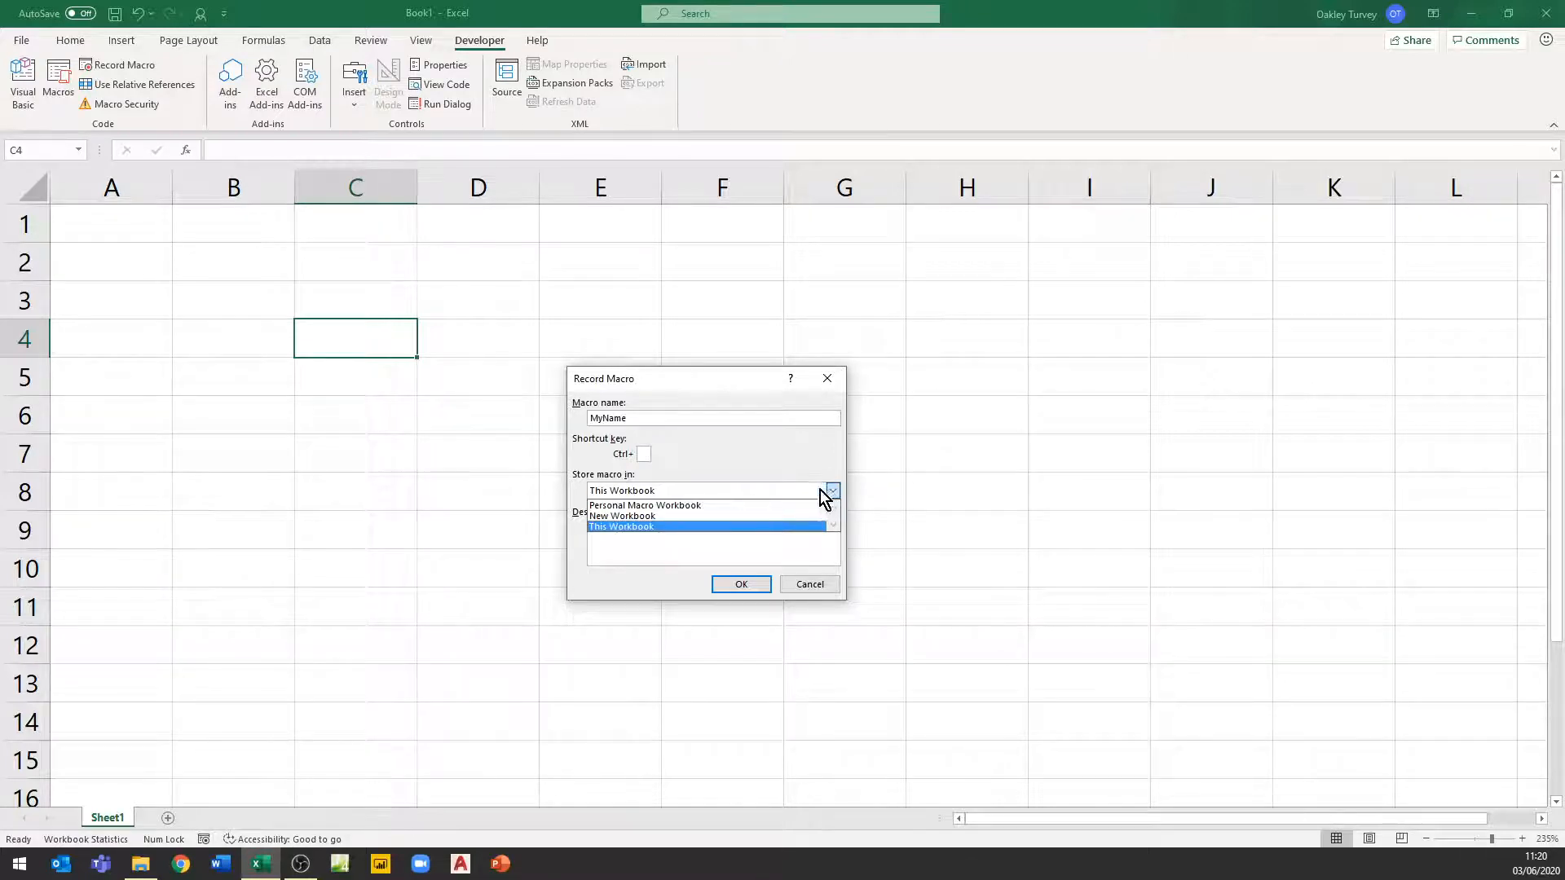
left_click(685, 506)
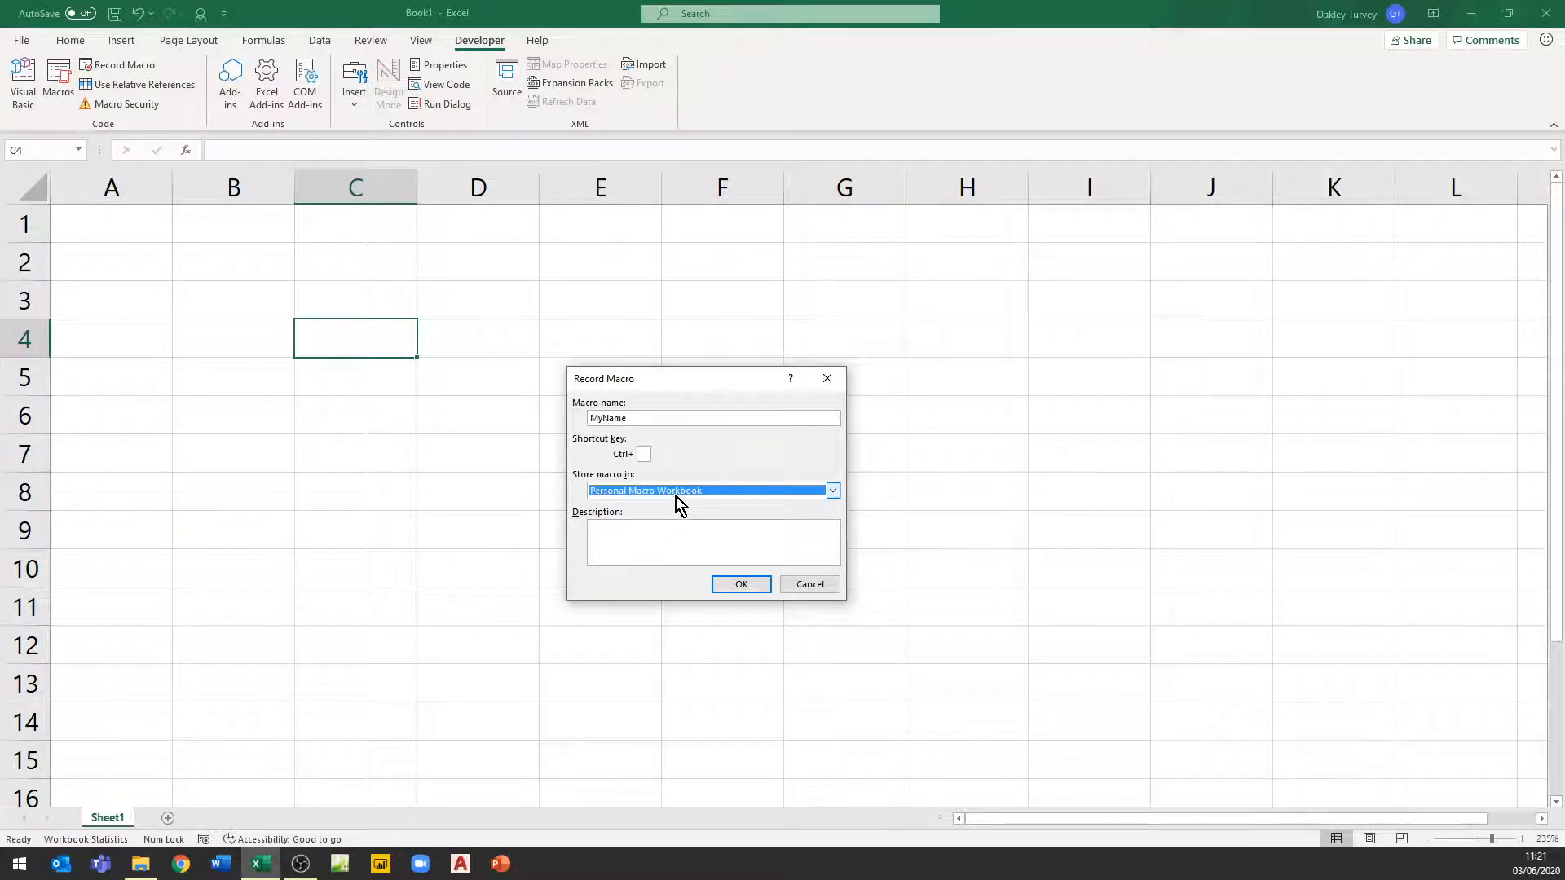
left_click(835, 493)
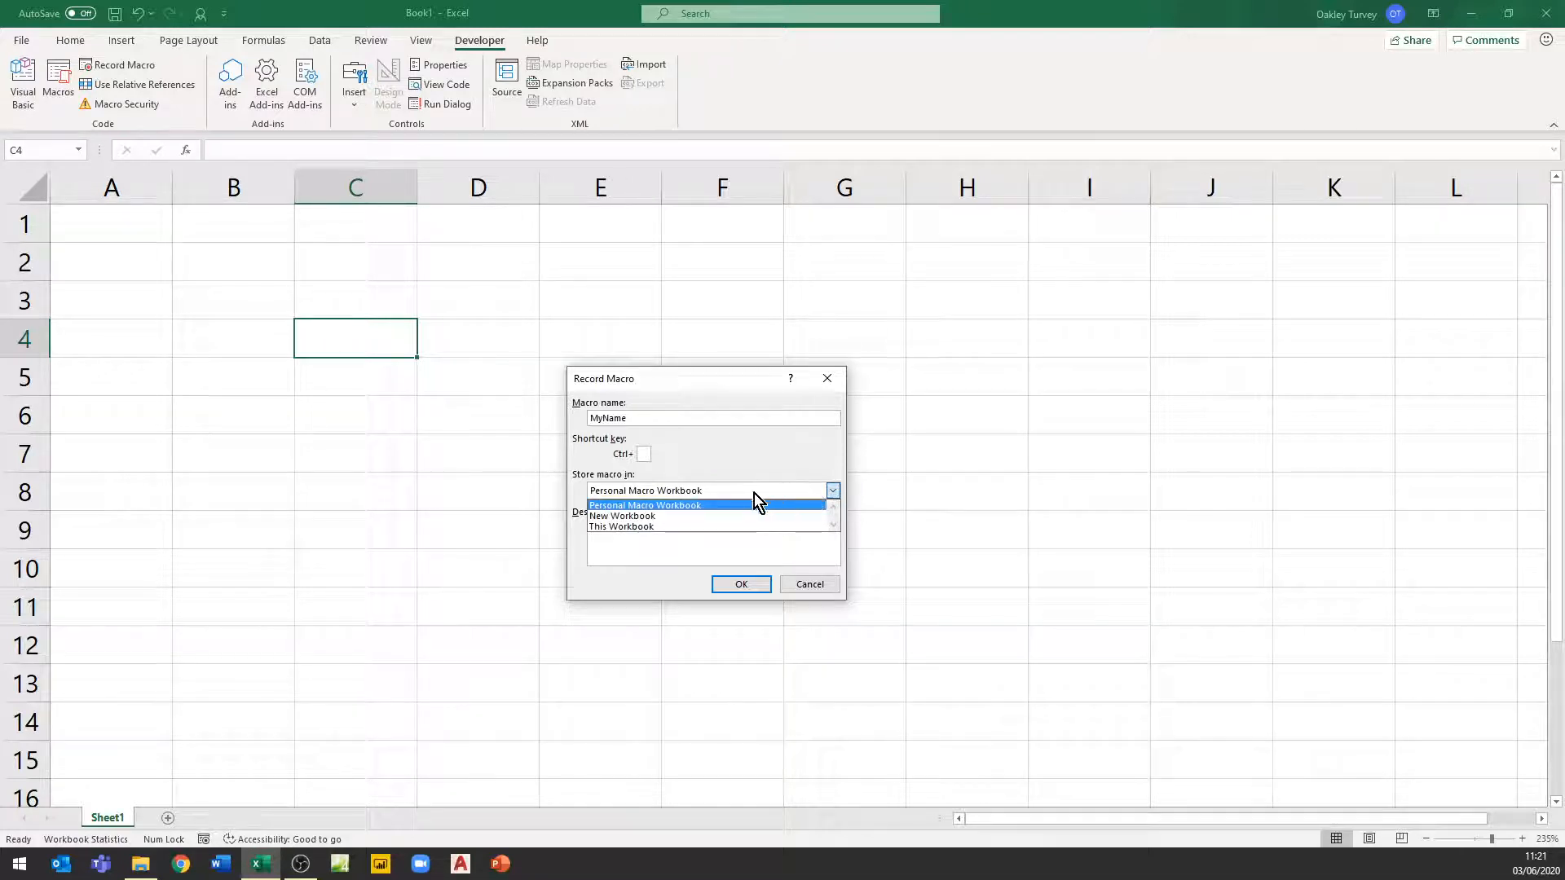
left_click(638, 530)
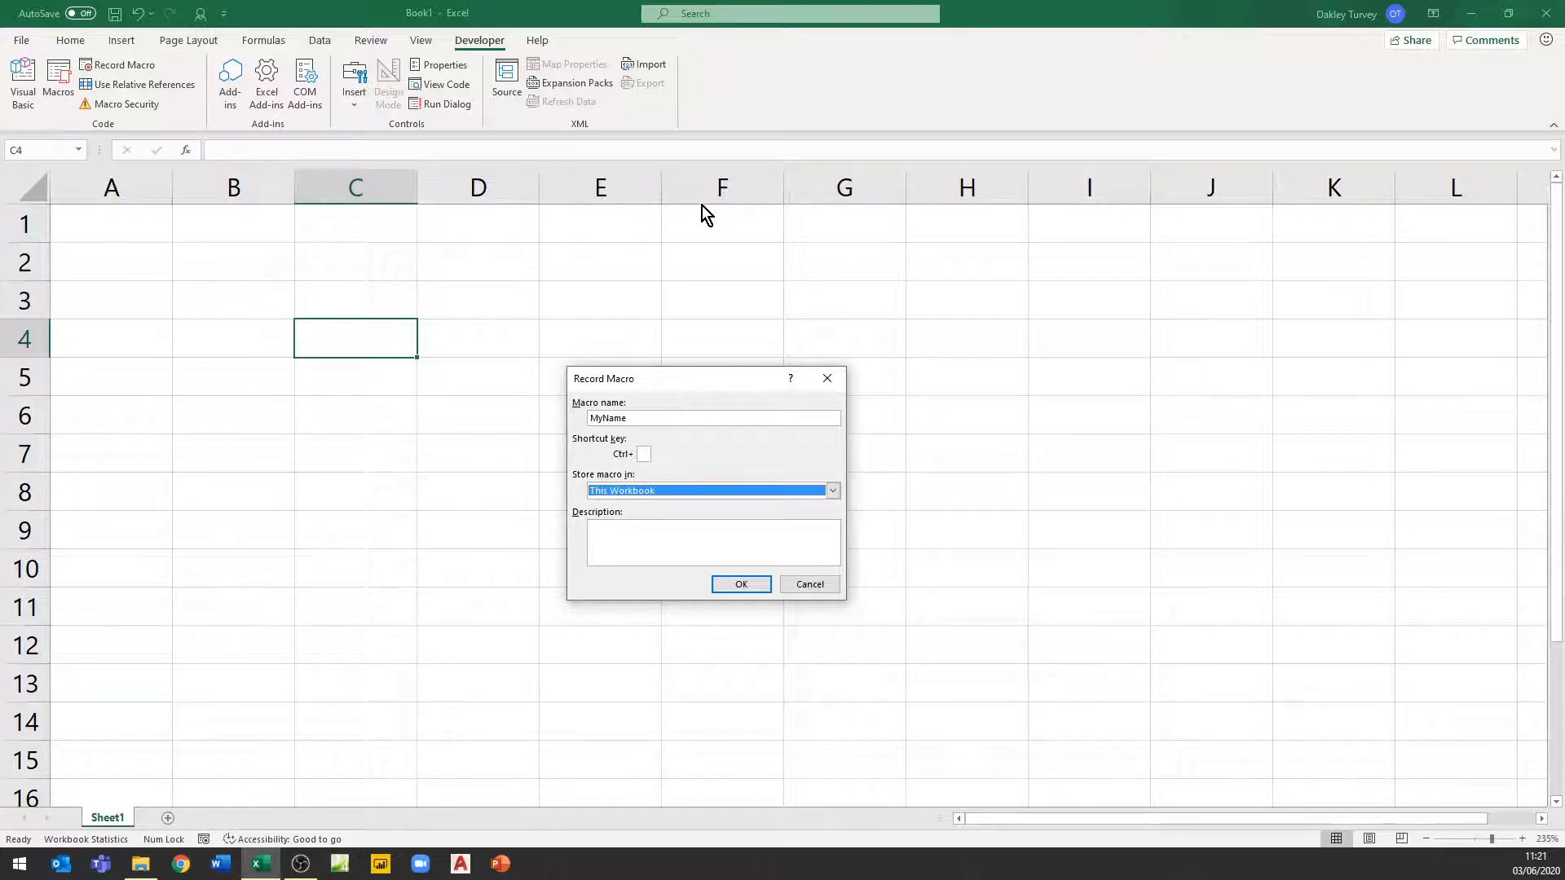
left_click(834, 491)
left_click(732, 505)
left_click(745, 584)
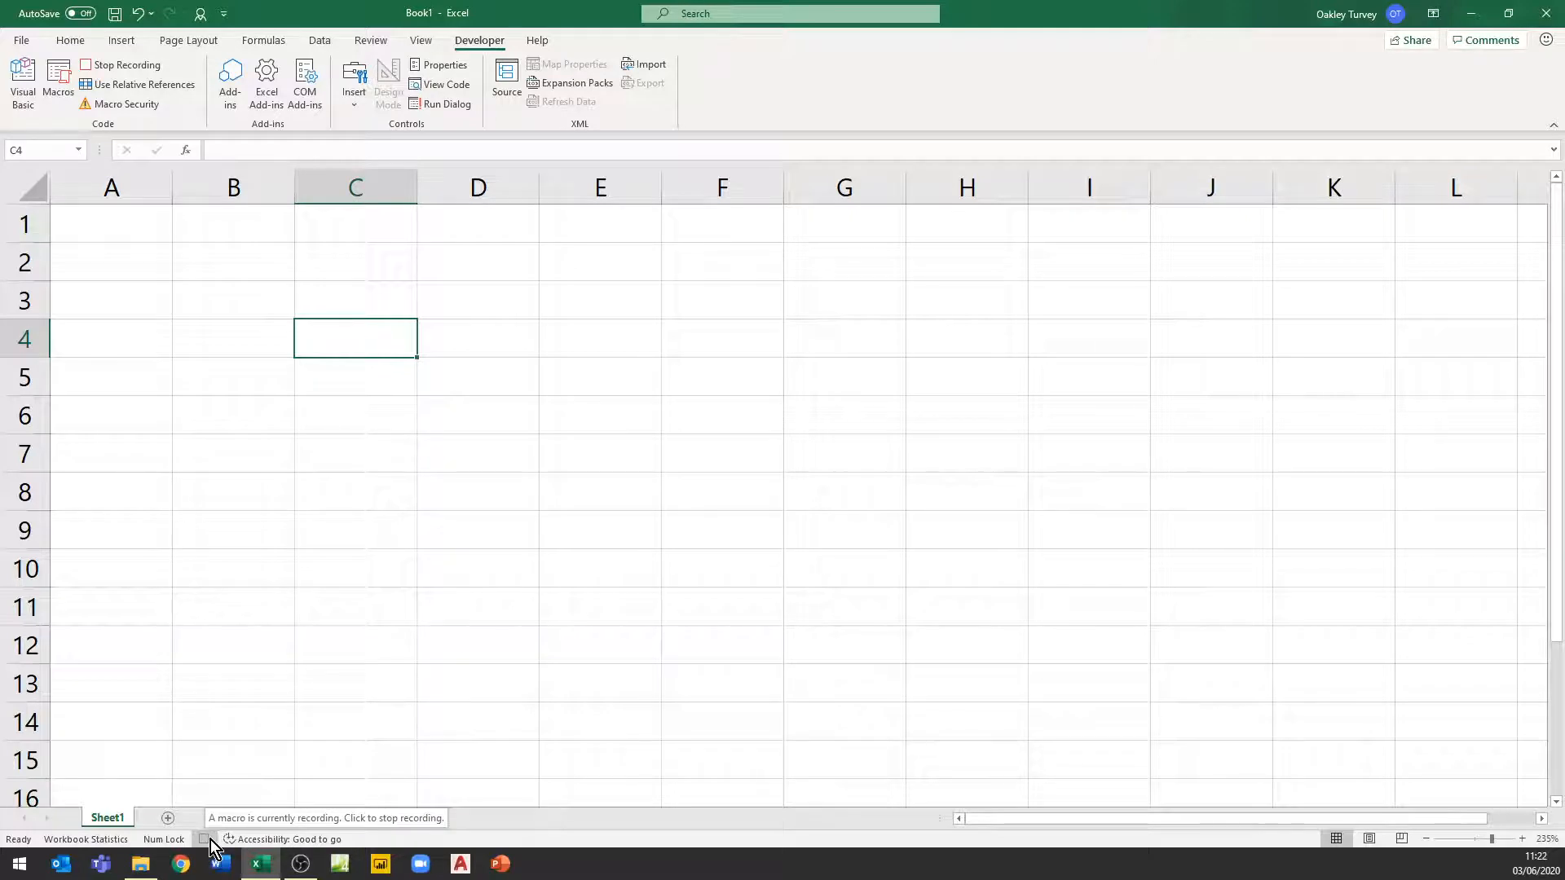
Enter Oaks in cell A1 and format it bold with font size 14
left_click(78, 41)
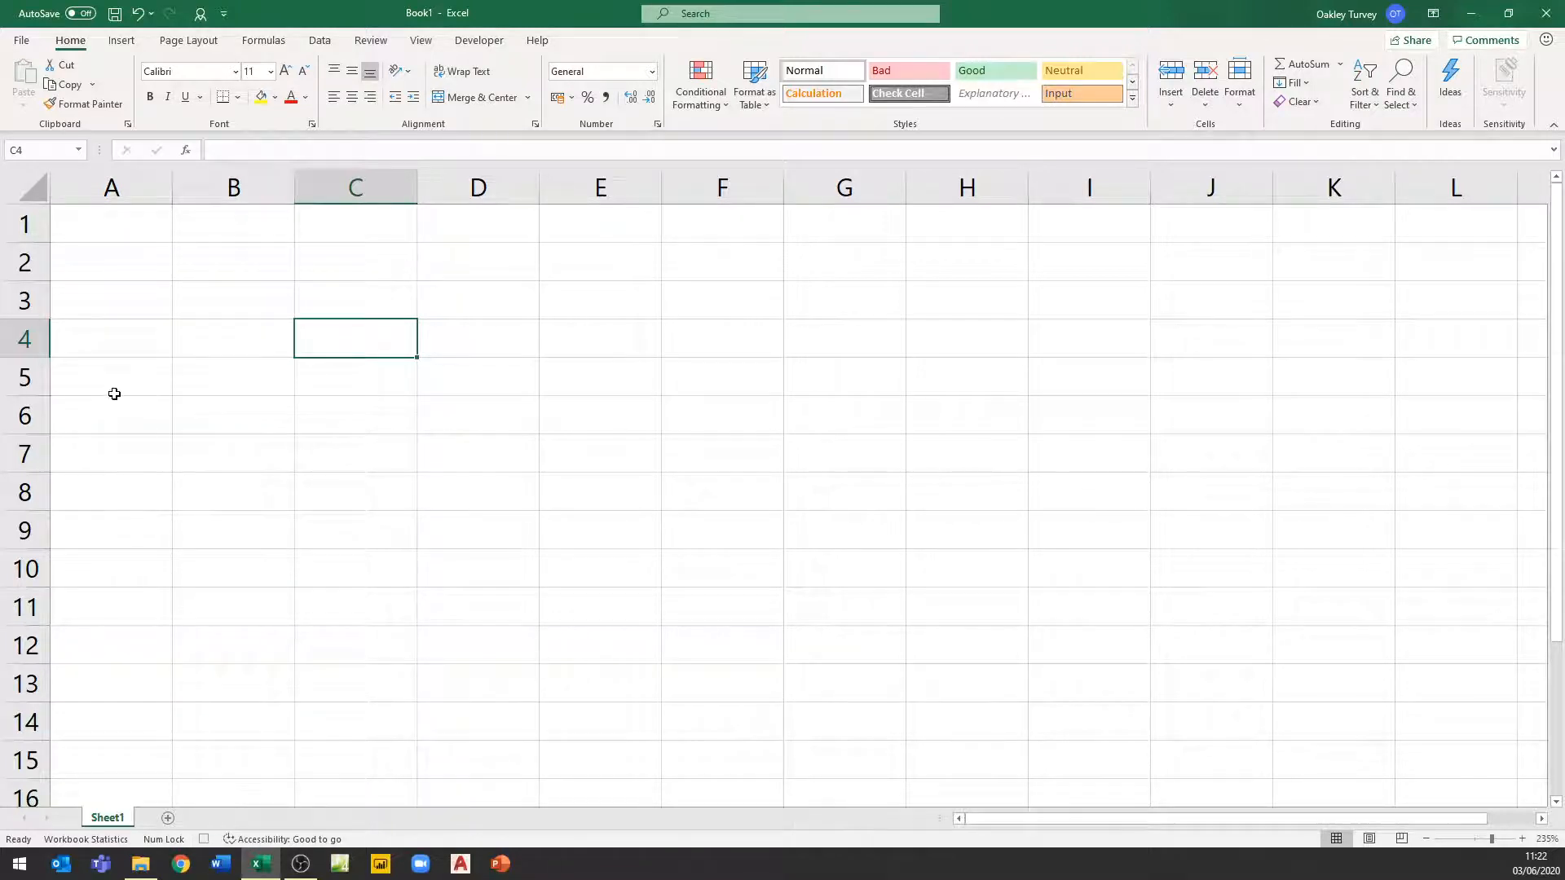
left_click(114, 223)
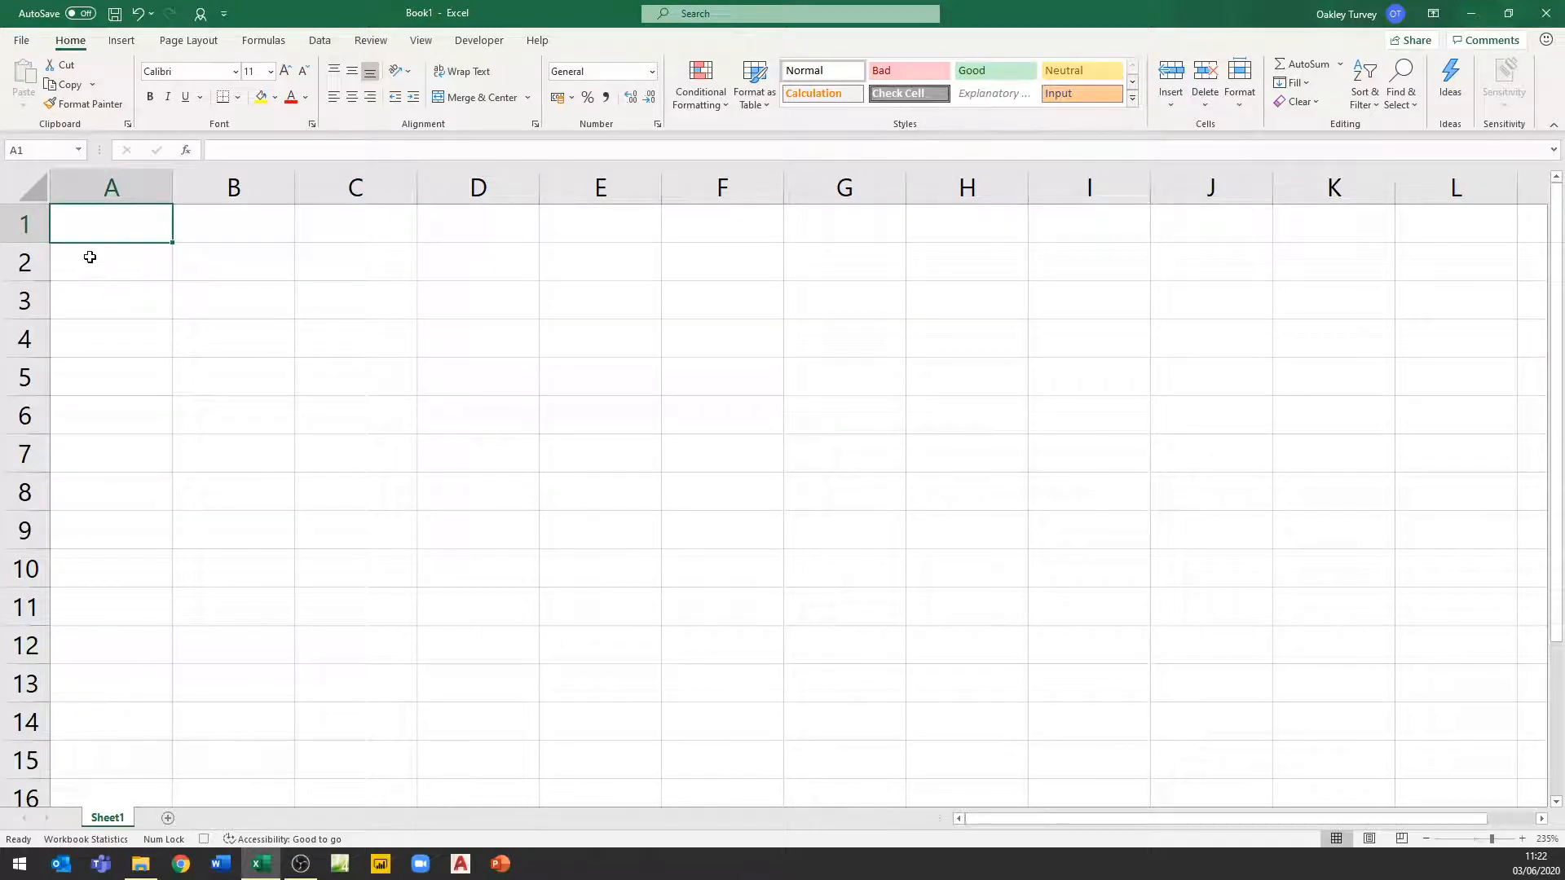
type("Oaks")
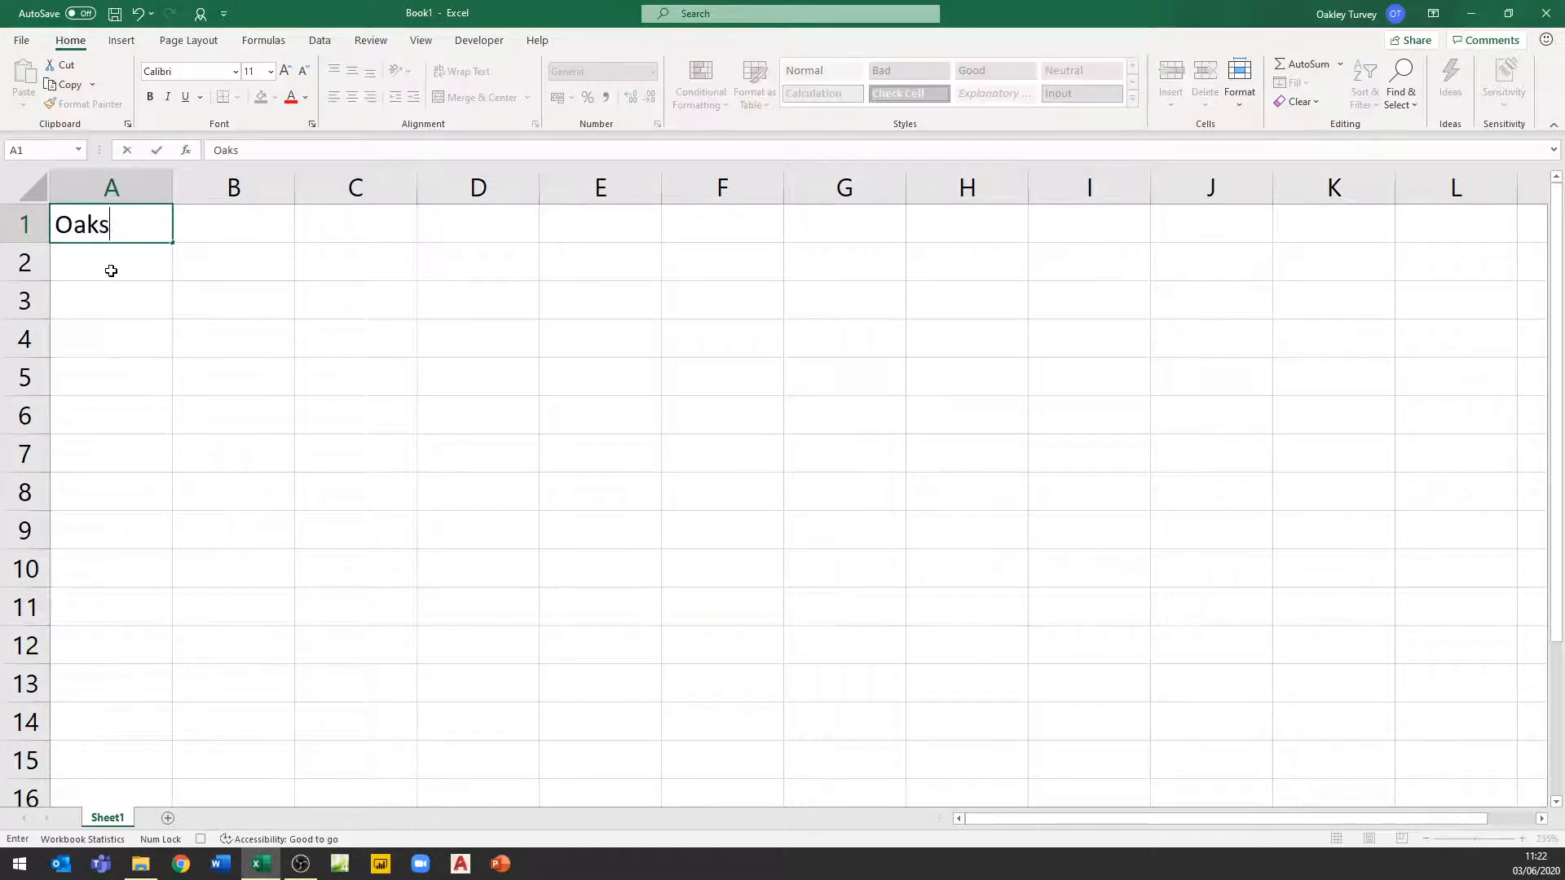
key("ctrl+Return")
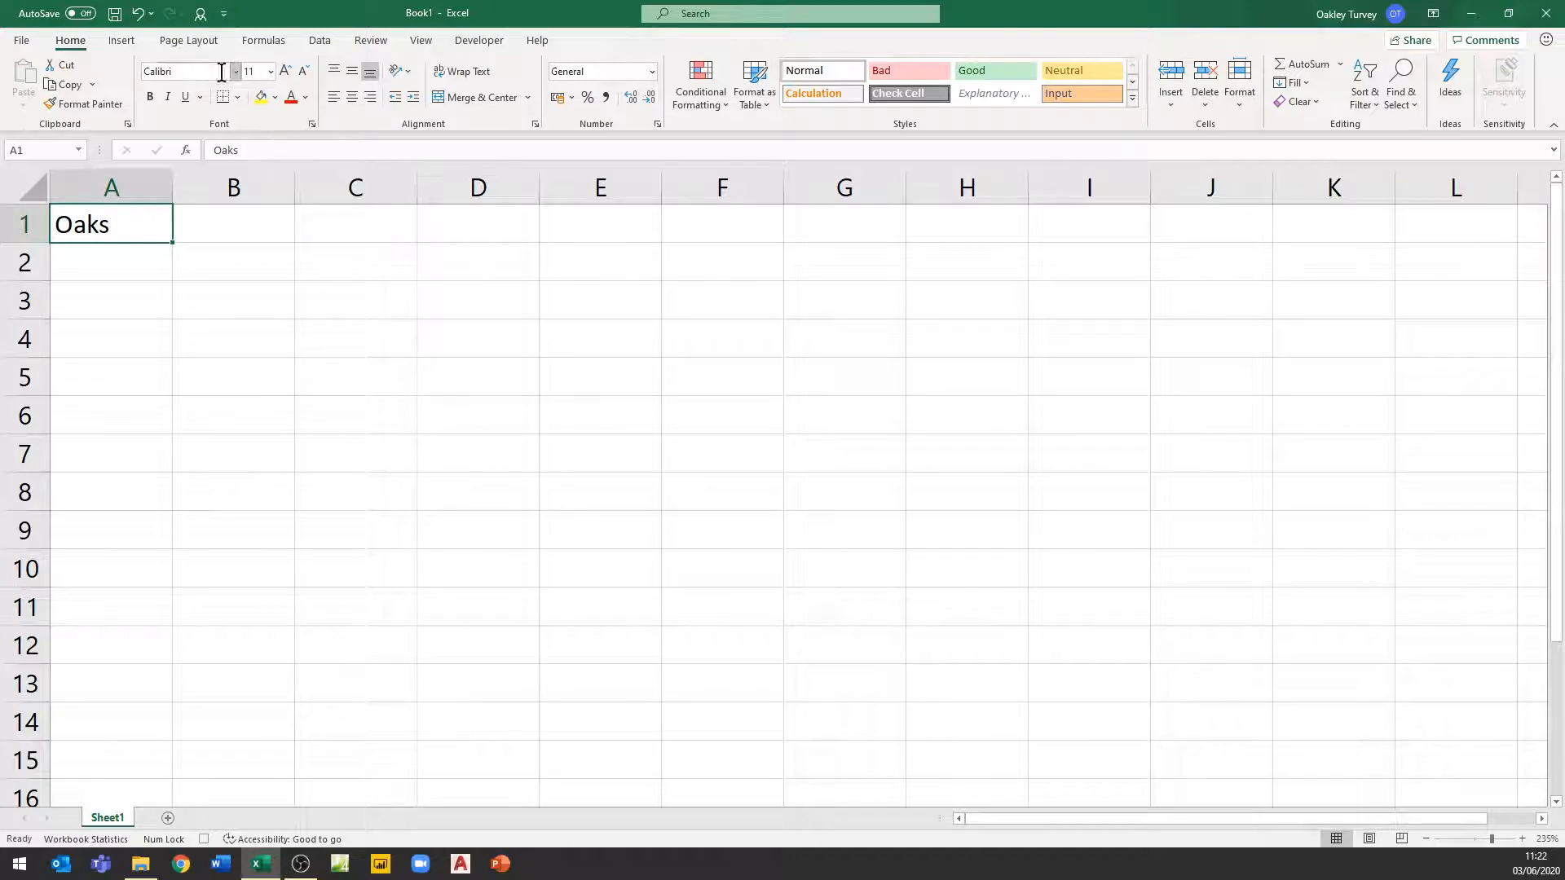
left_click(153, 92)
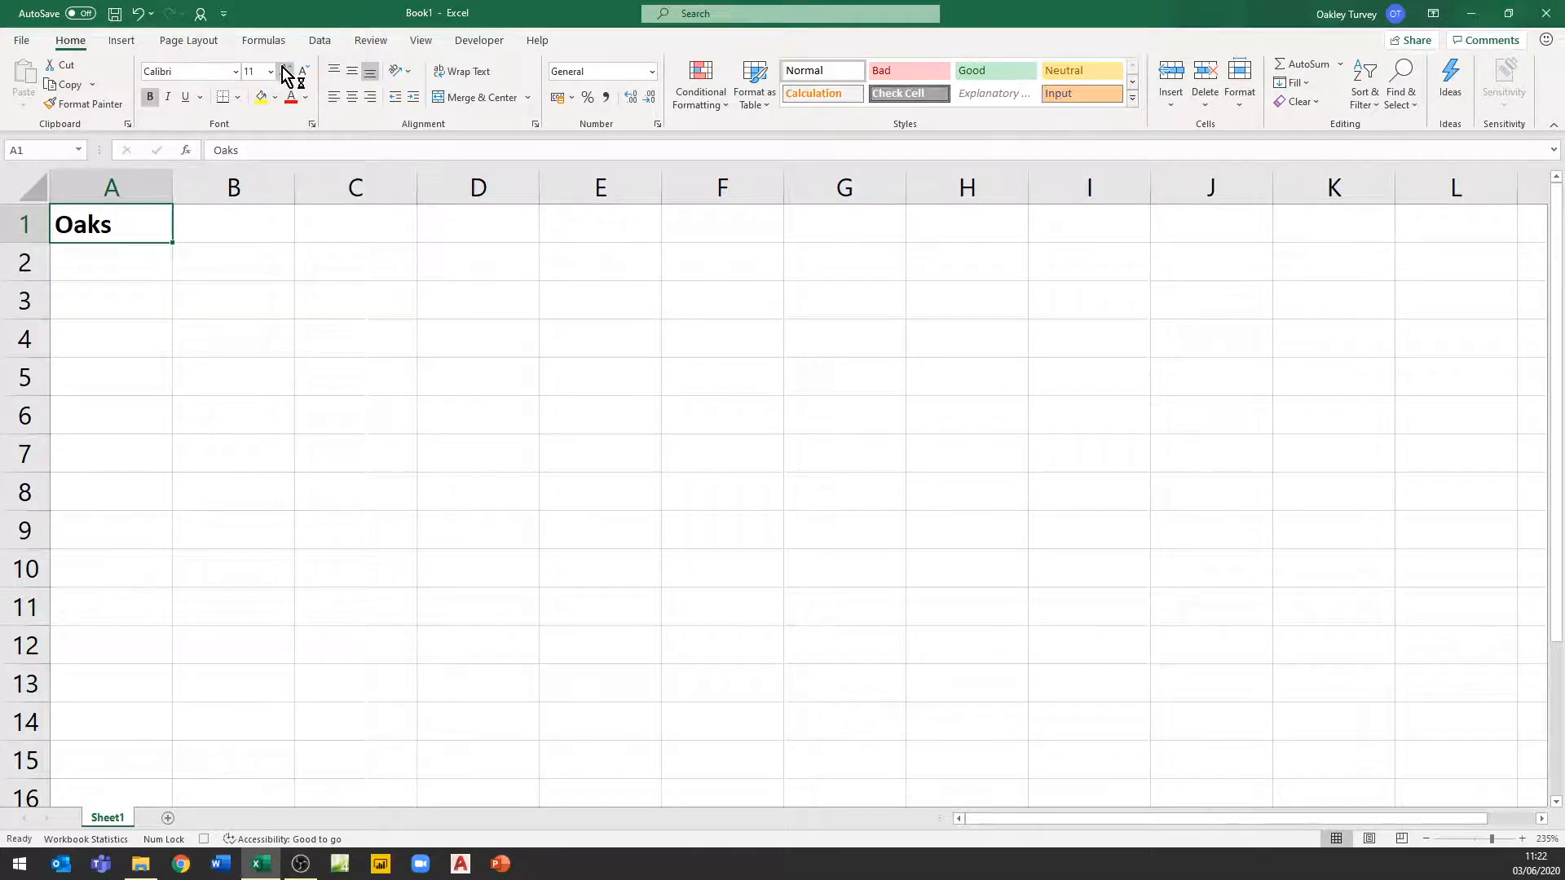
left_click(285, 71)
left_click(285, 71)
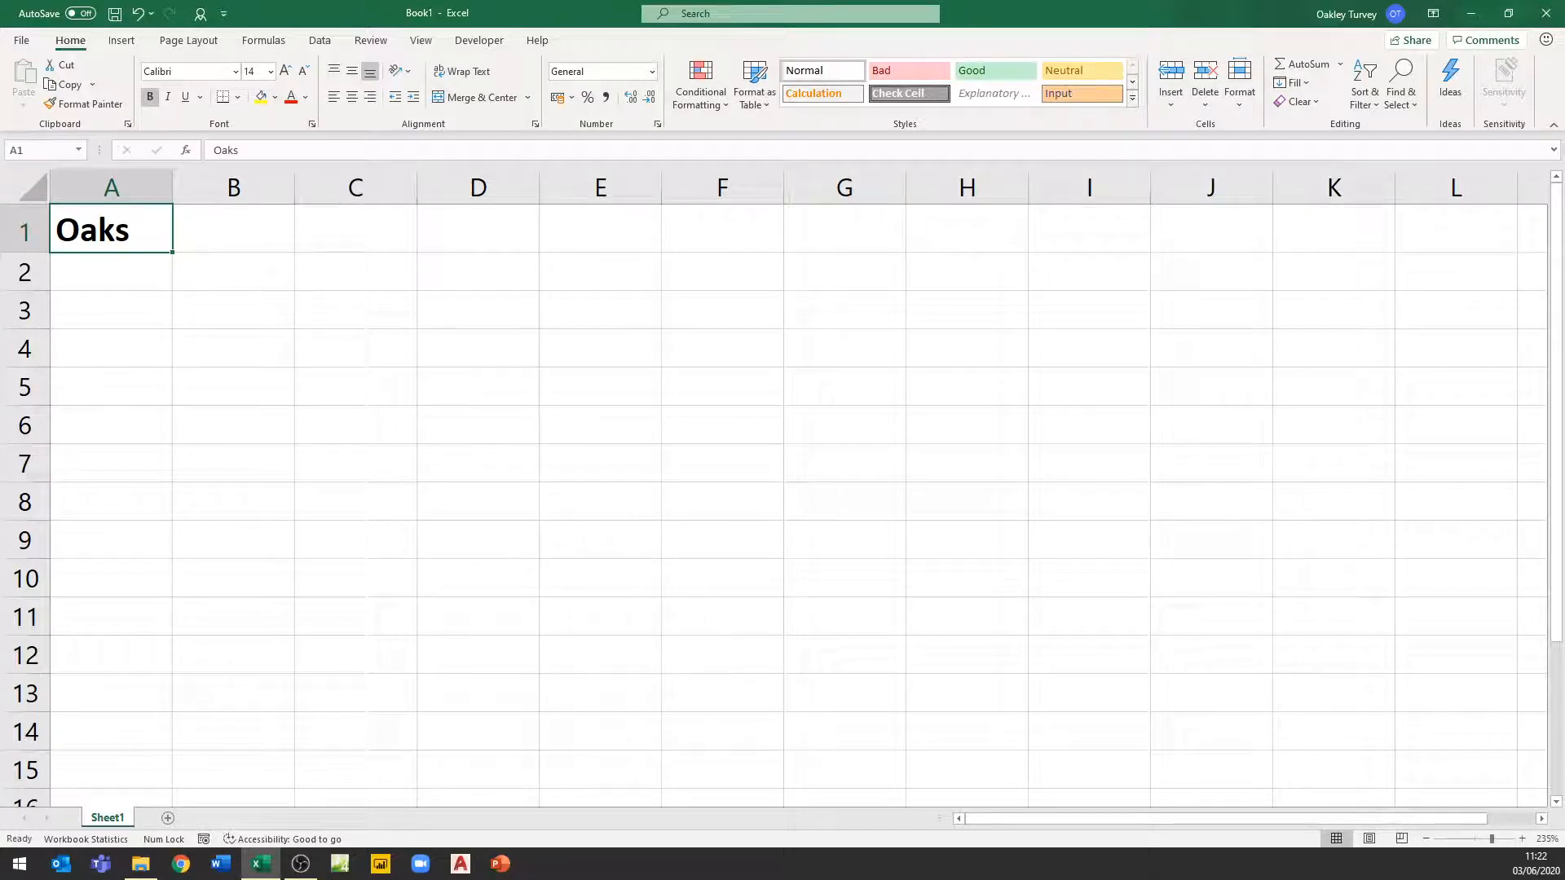
Delete row 1 to clear the entered text from the sheet
right_click(32, 233)
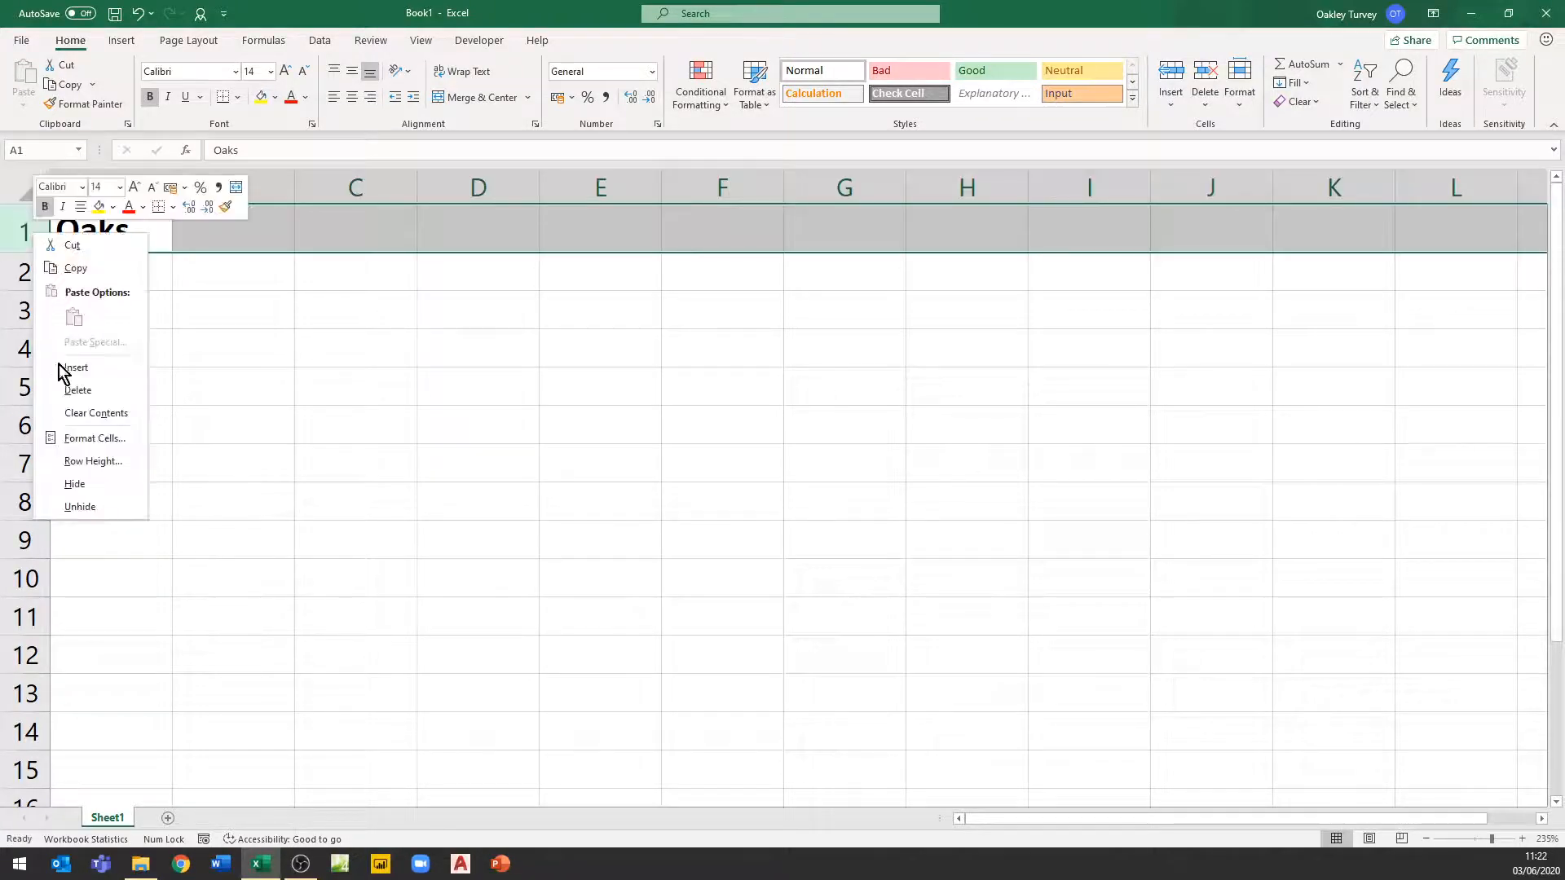
left_click(75, 390)
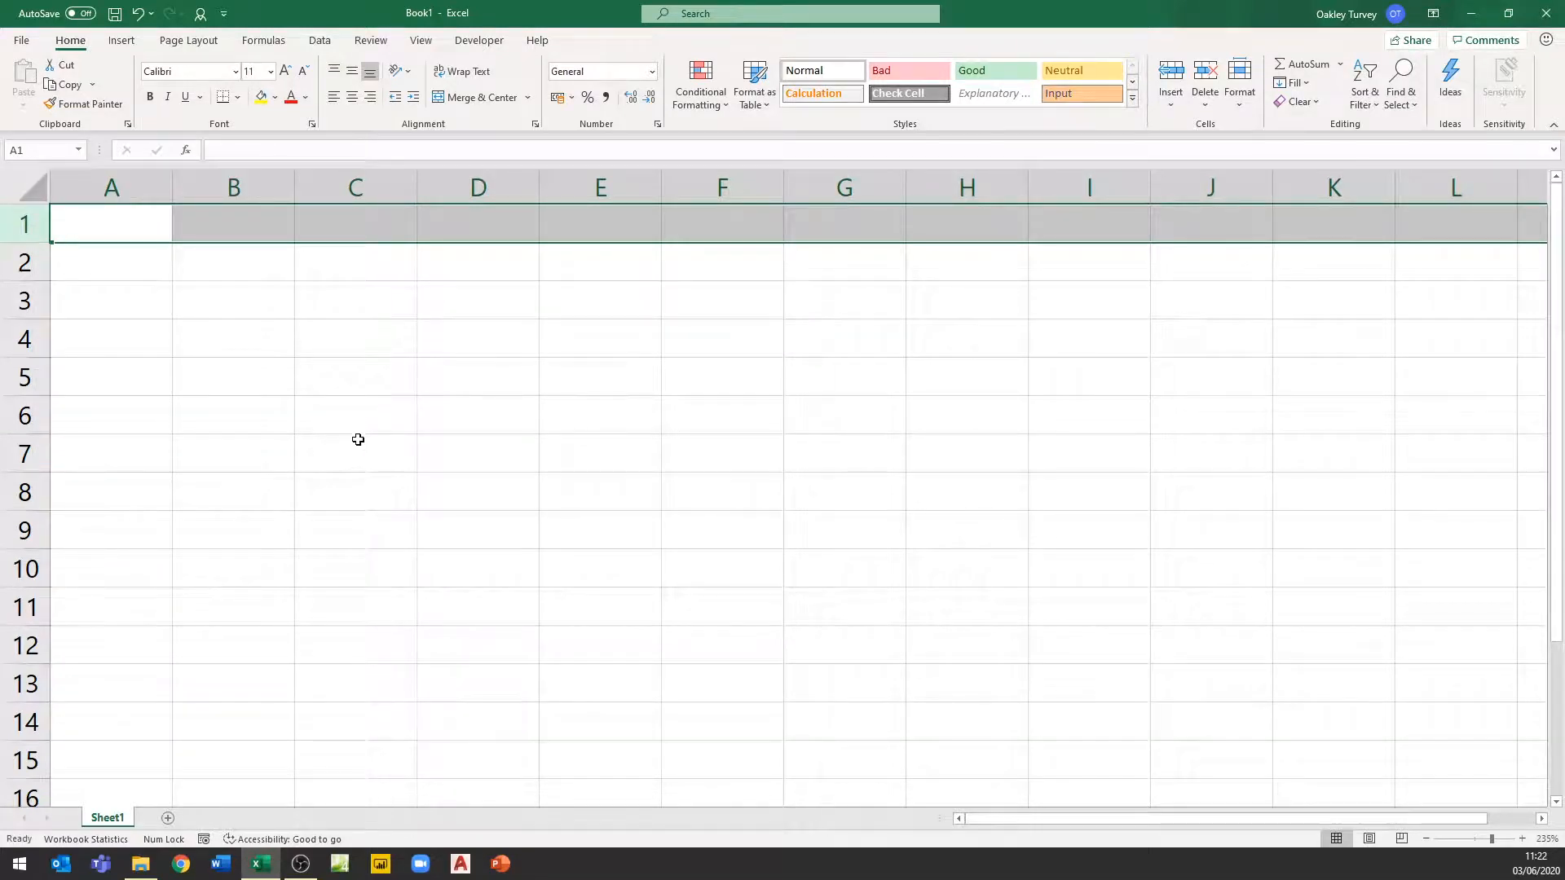
Run the PERSONAL.XLSB!MyName macro from the Macros list
left_click(479, 42)
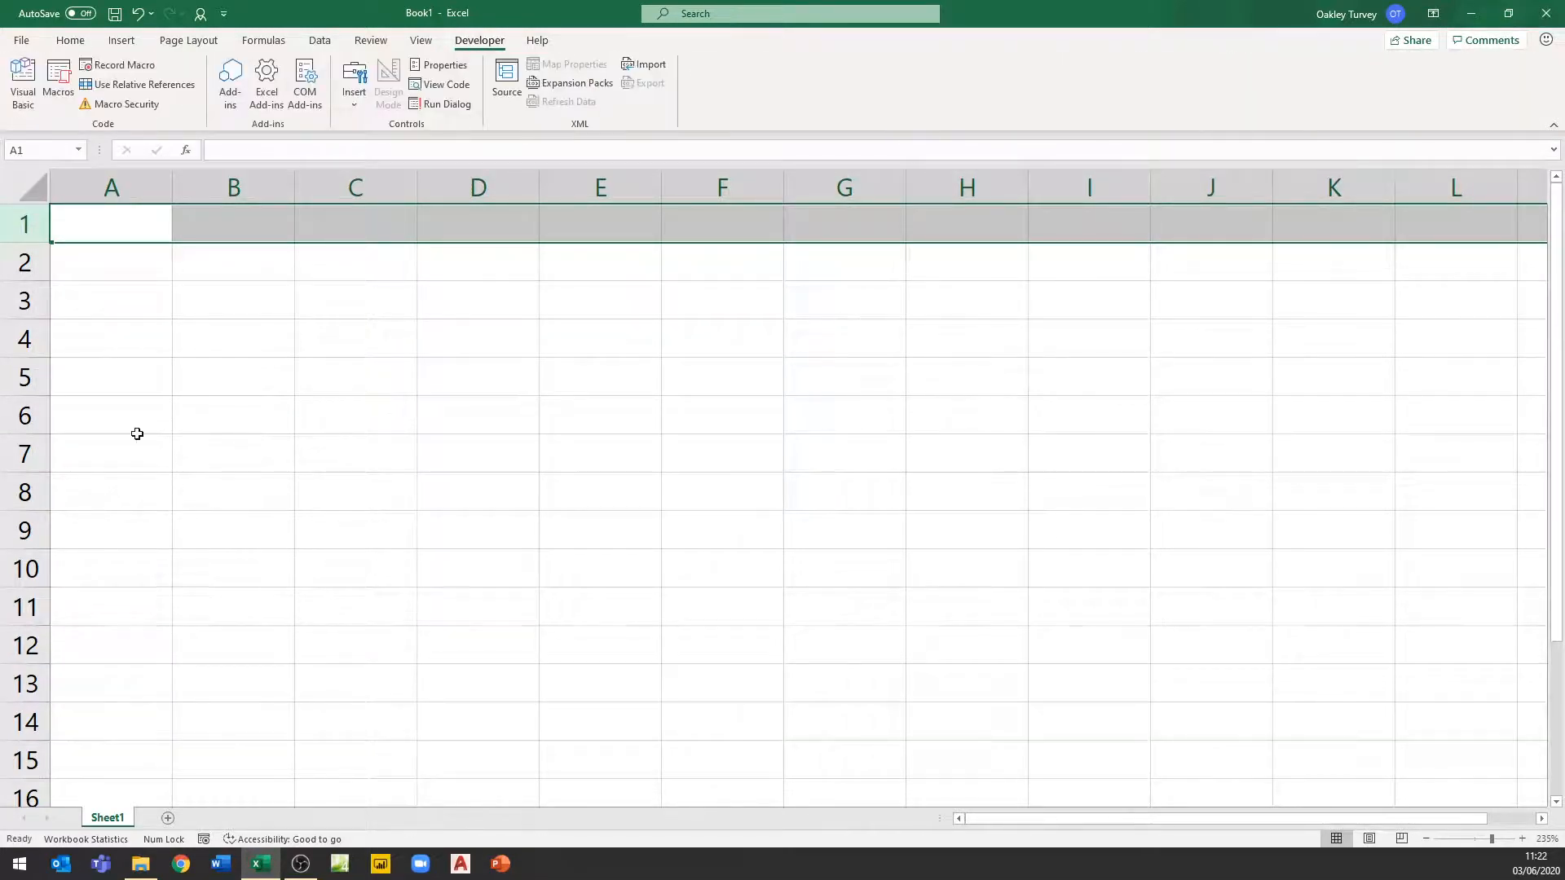
left_click(65, 105)
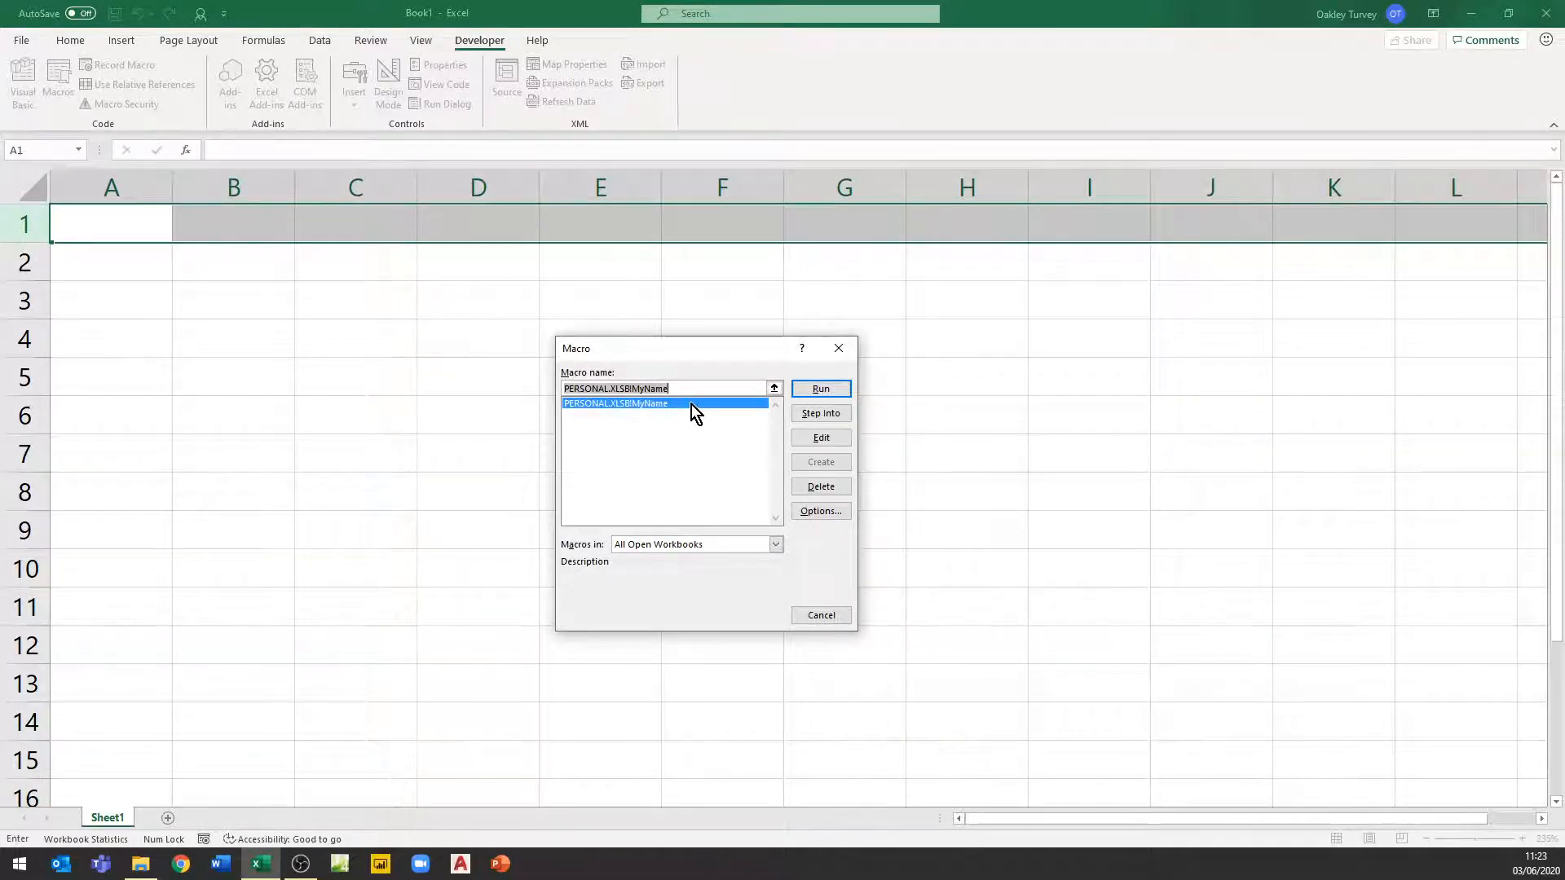
left_click(820, 391)
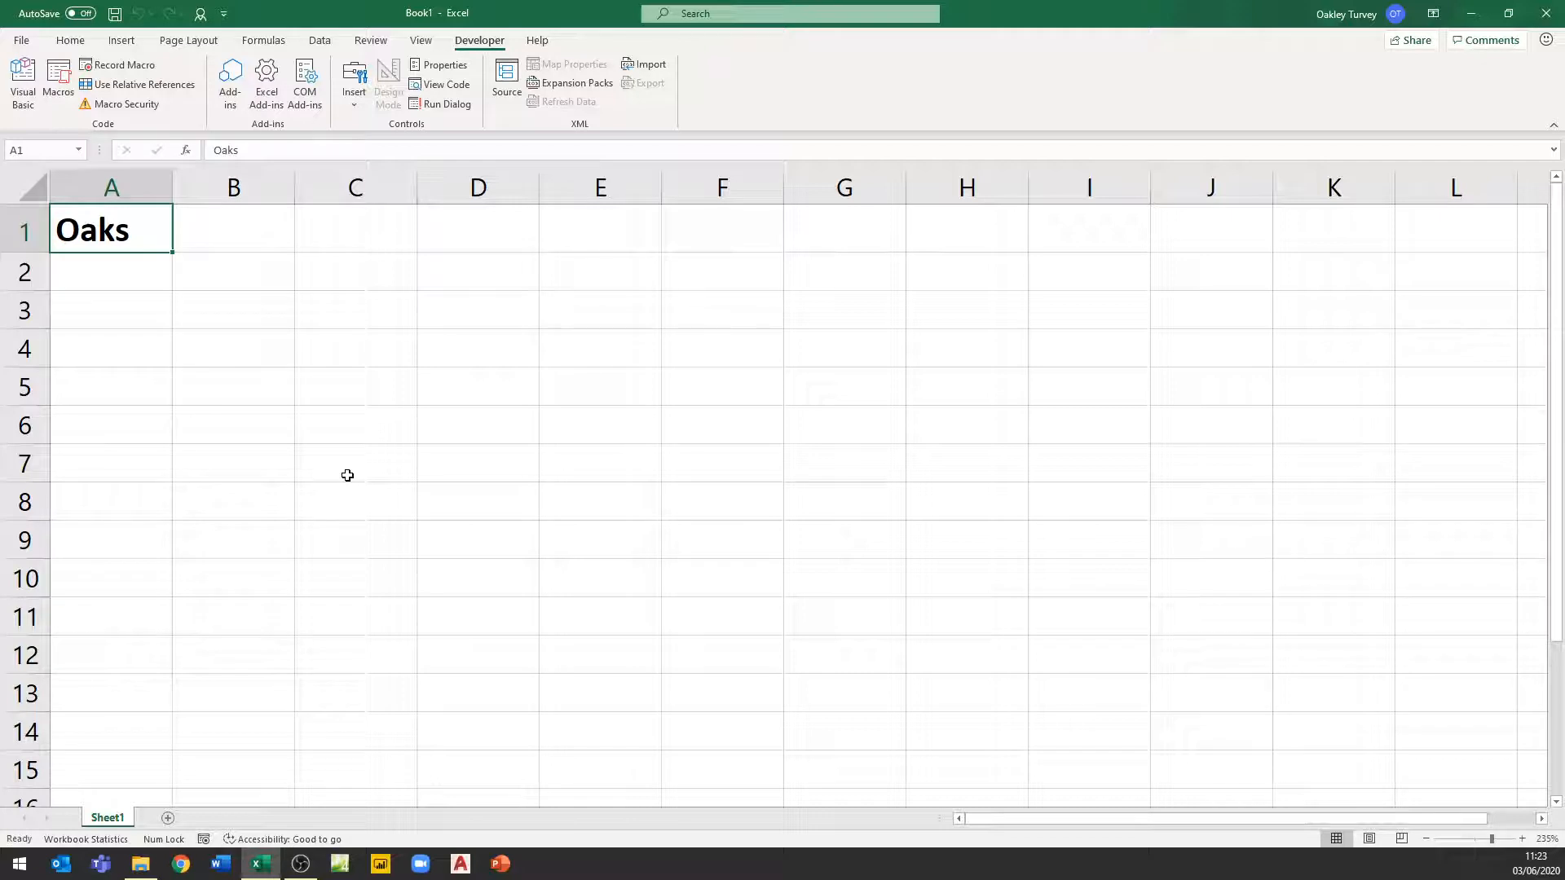
Open the Visual Basic editor, examine the code of Module1 in the PERSONAL.XLSB project, and close the editor
left_click(24, 84)
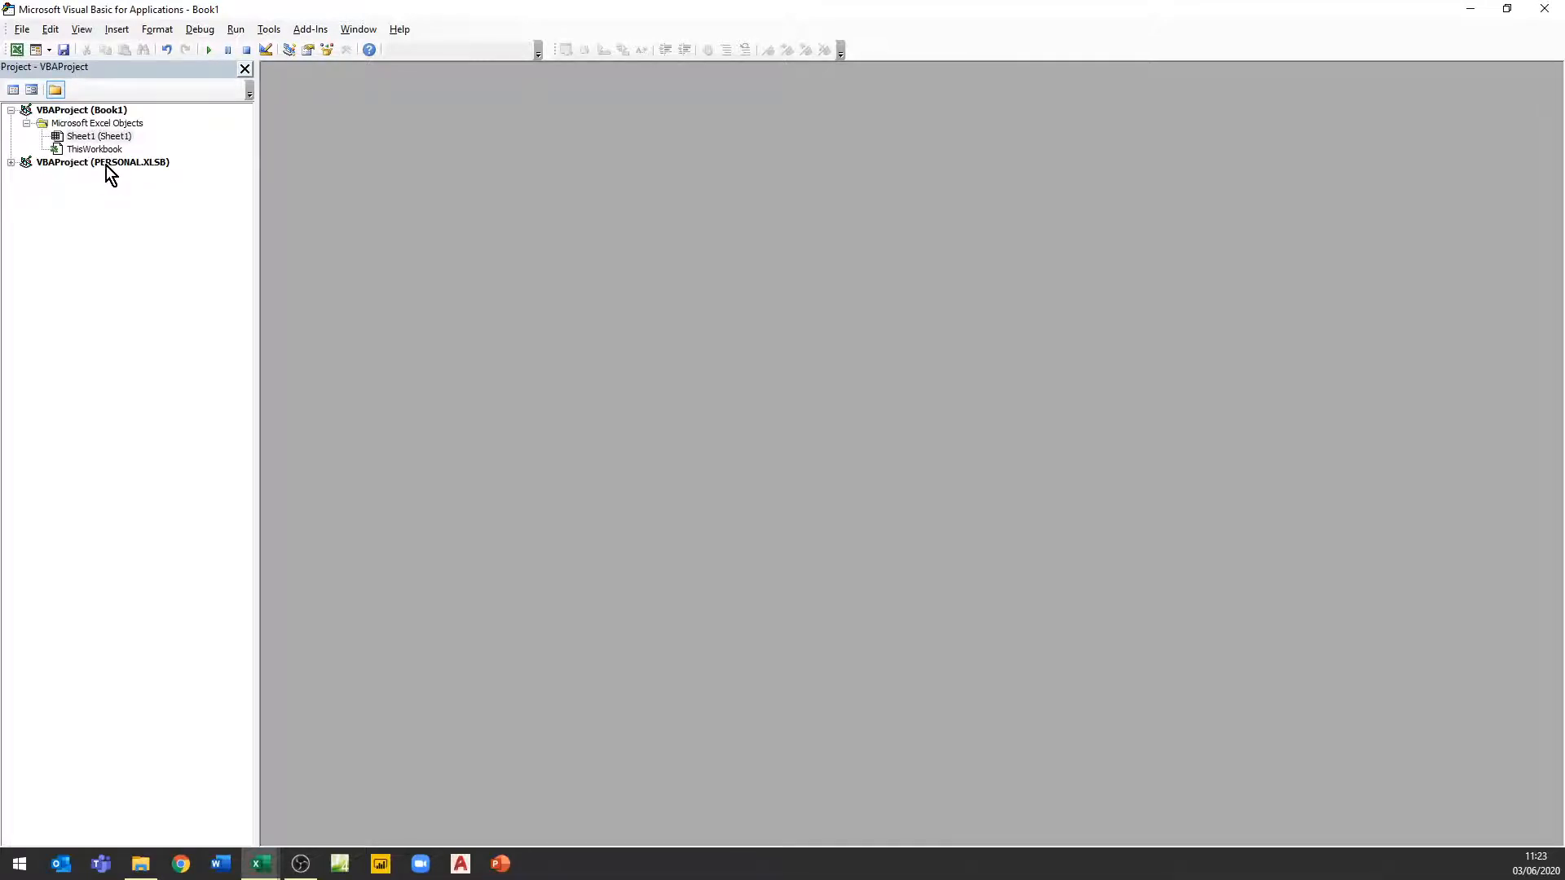
left_click(10, 163)
left_click(26, 189)
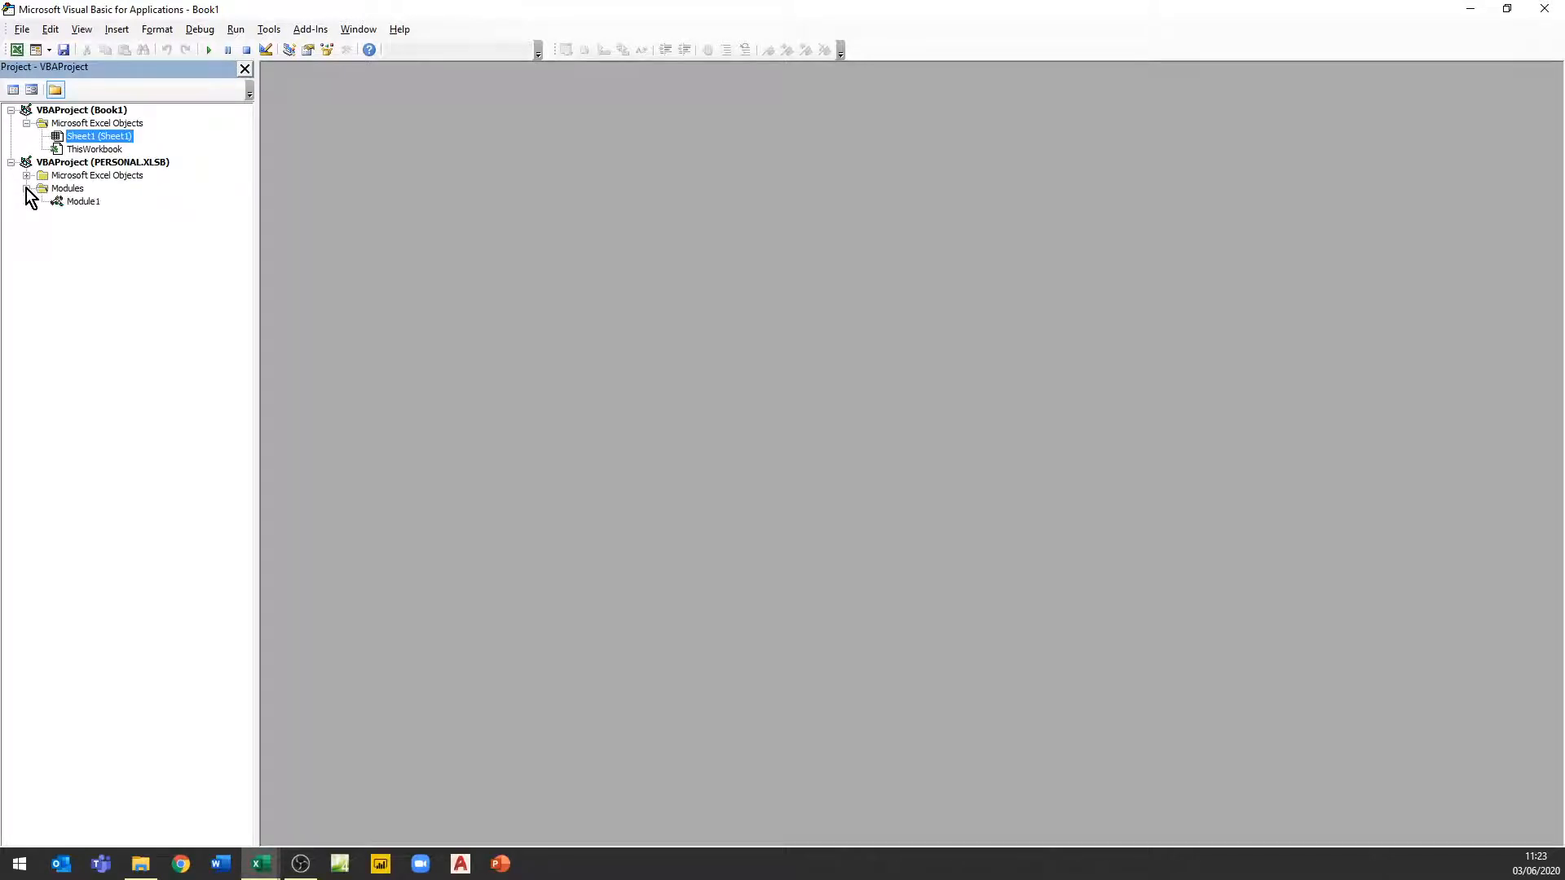
double_click(85, 202)
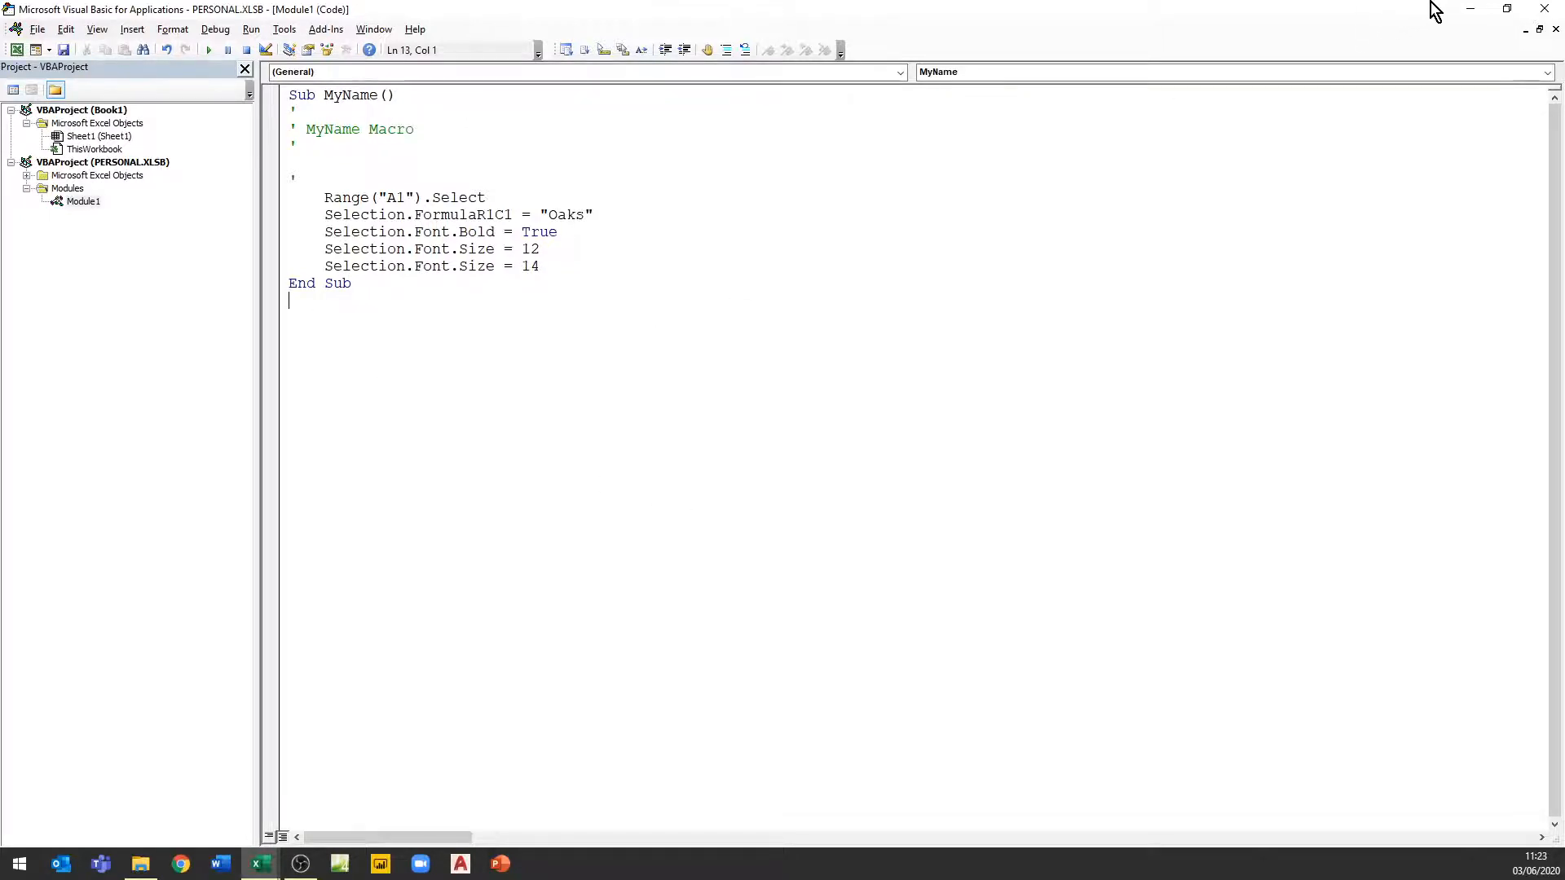
left_click(1543, 9)
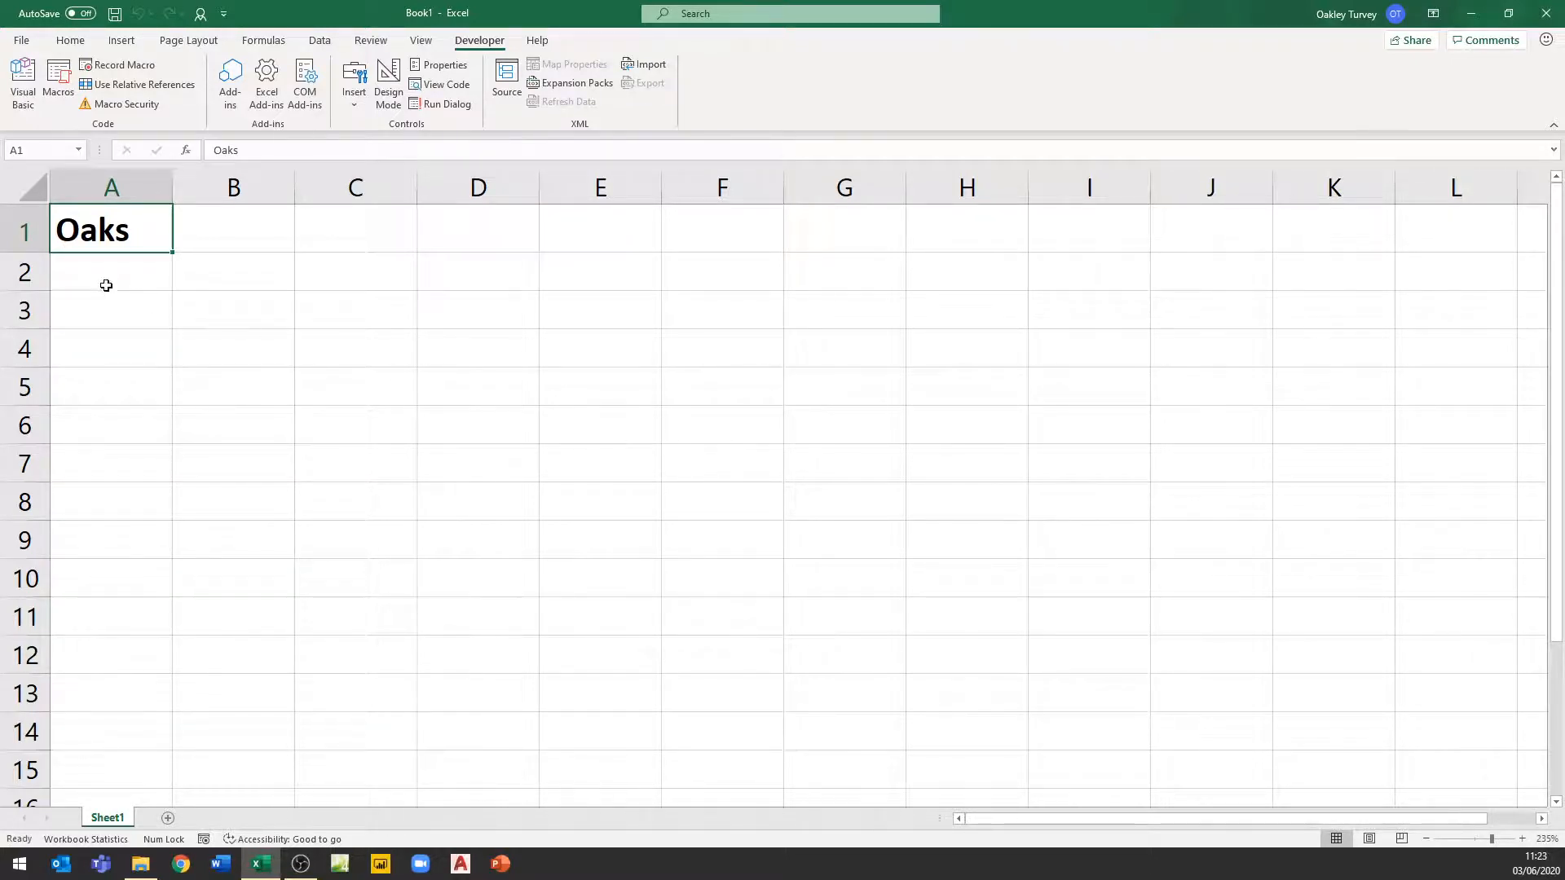
Delete row 1 again to clear the macro's output from the sheet
left_click(26, 232)
right_click(26, 233)
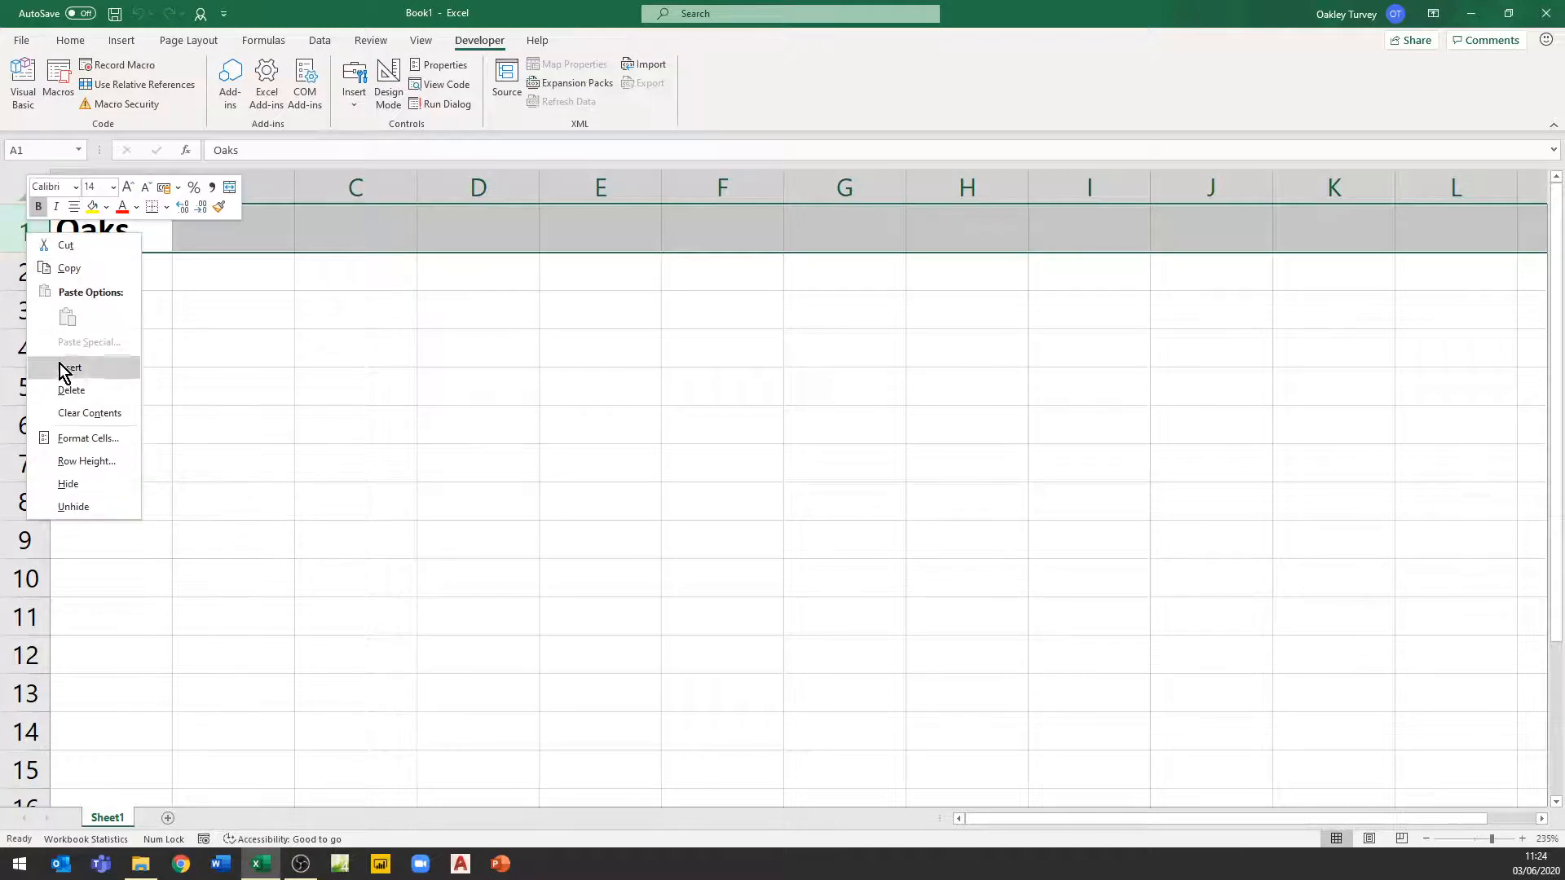
left_click(71, 390)
left_click(398, 456)
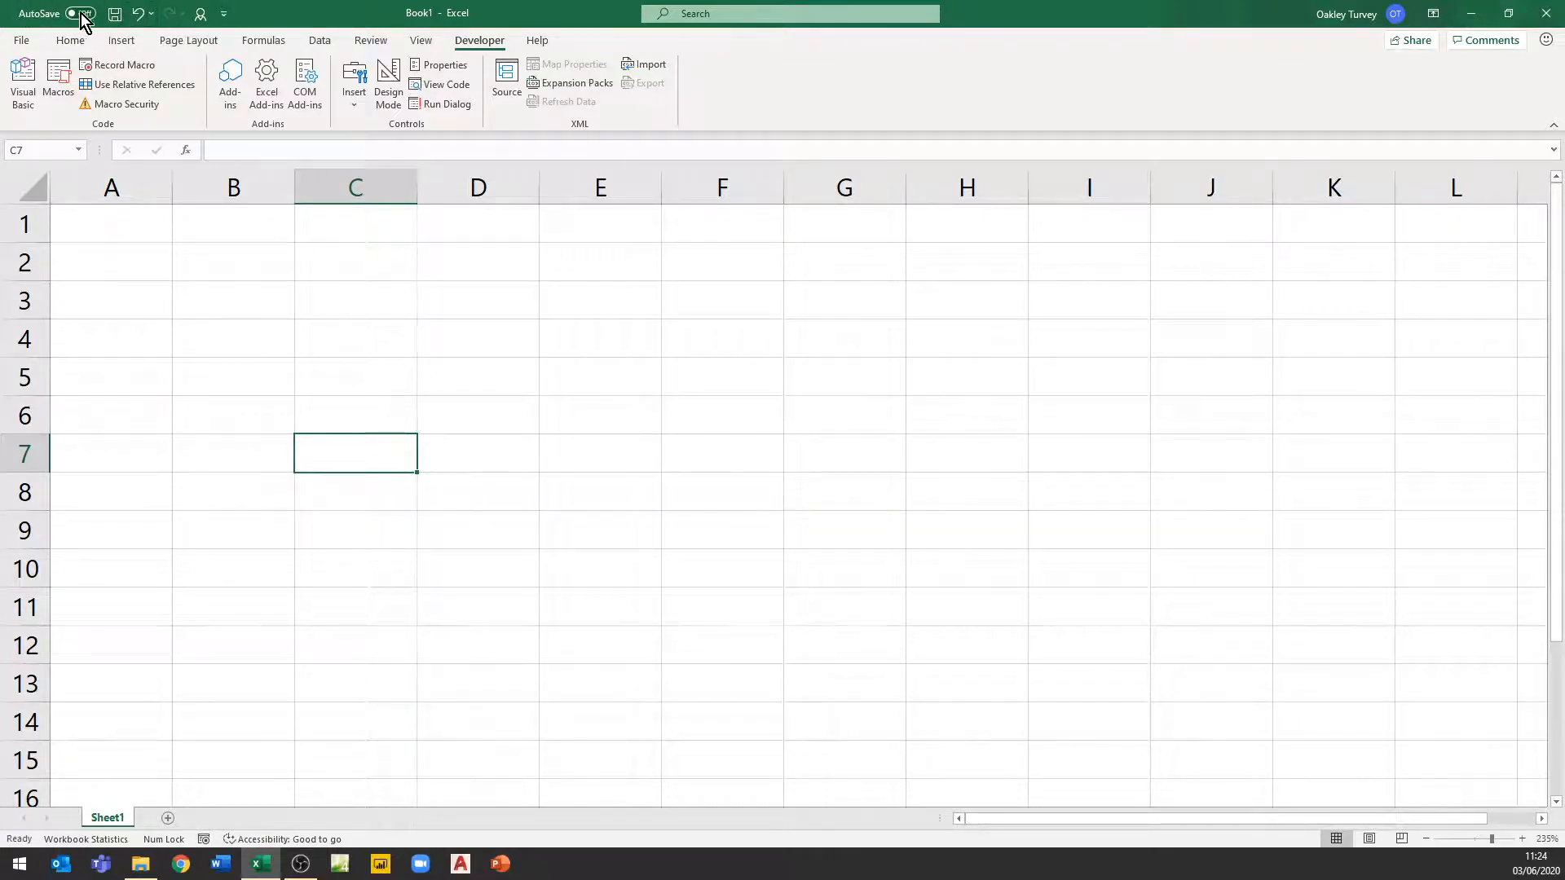
Add the PERSONAL.XLSB!MyName macro to the Quick Access Toolbar for all documents
left_click(224, 14)
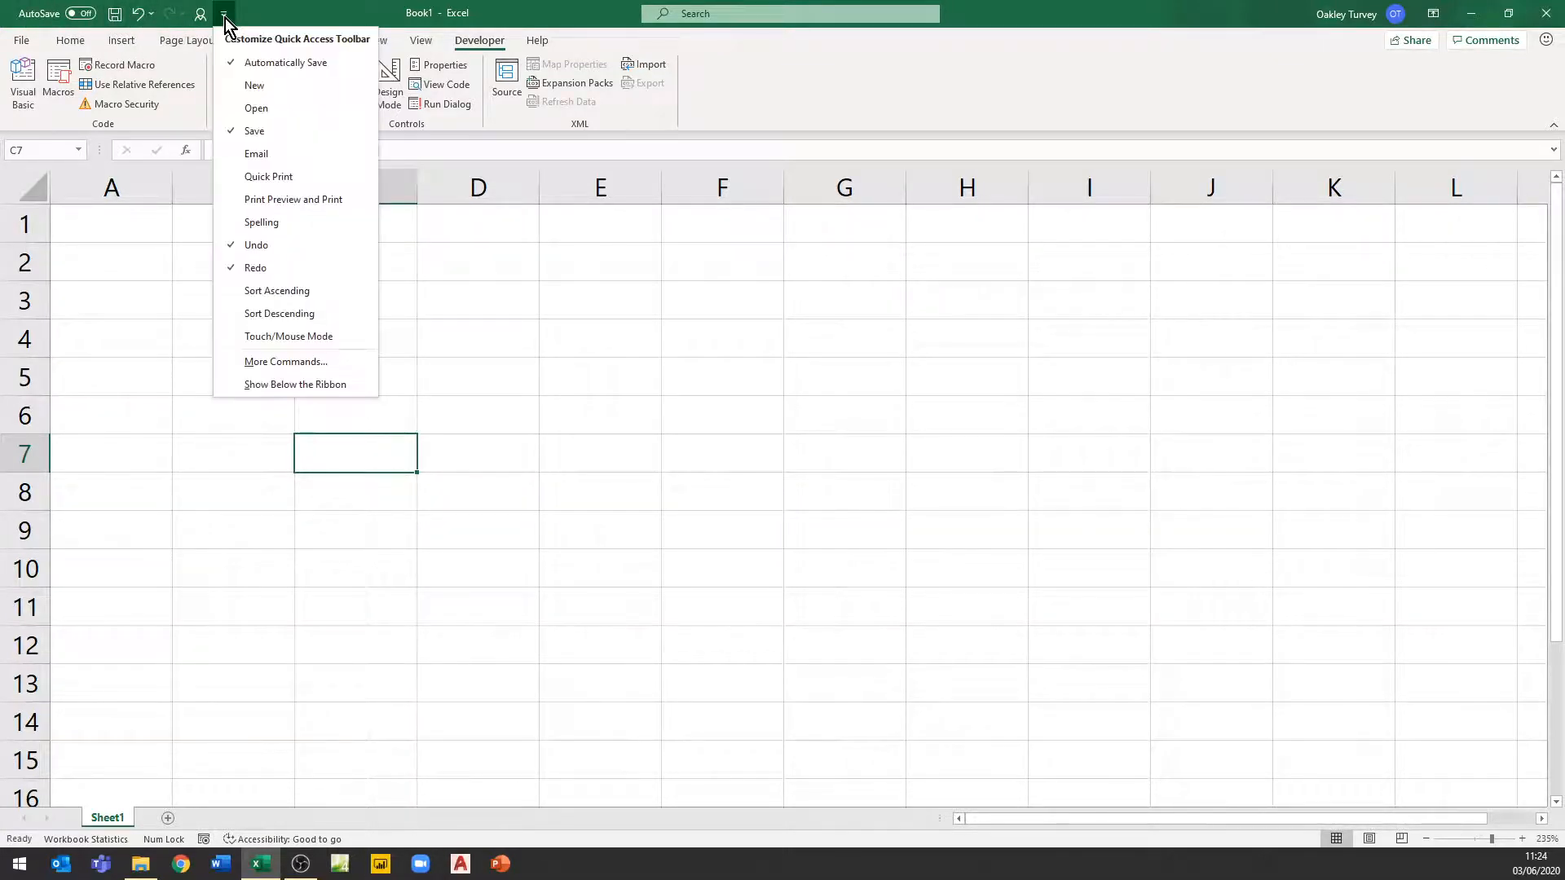
left_click(288, 363)
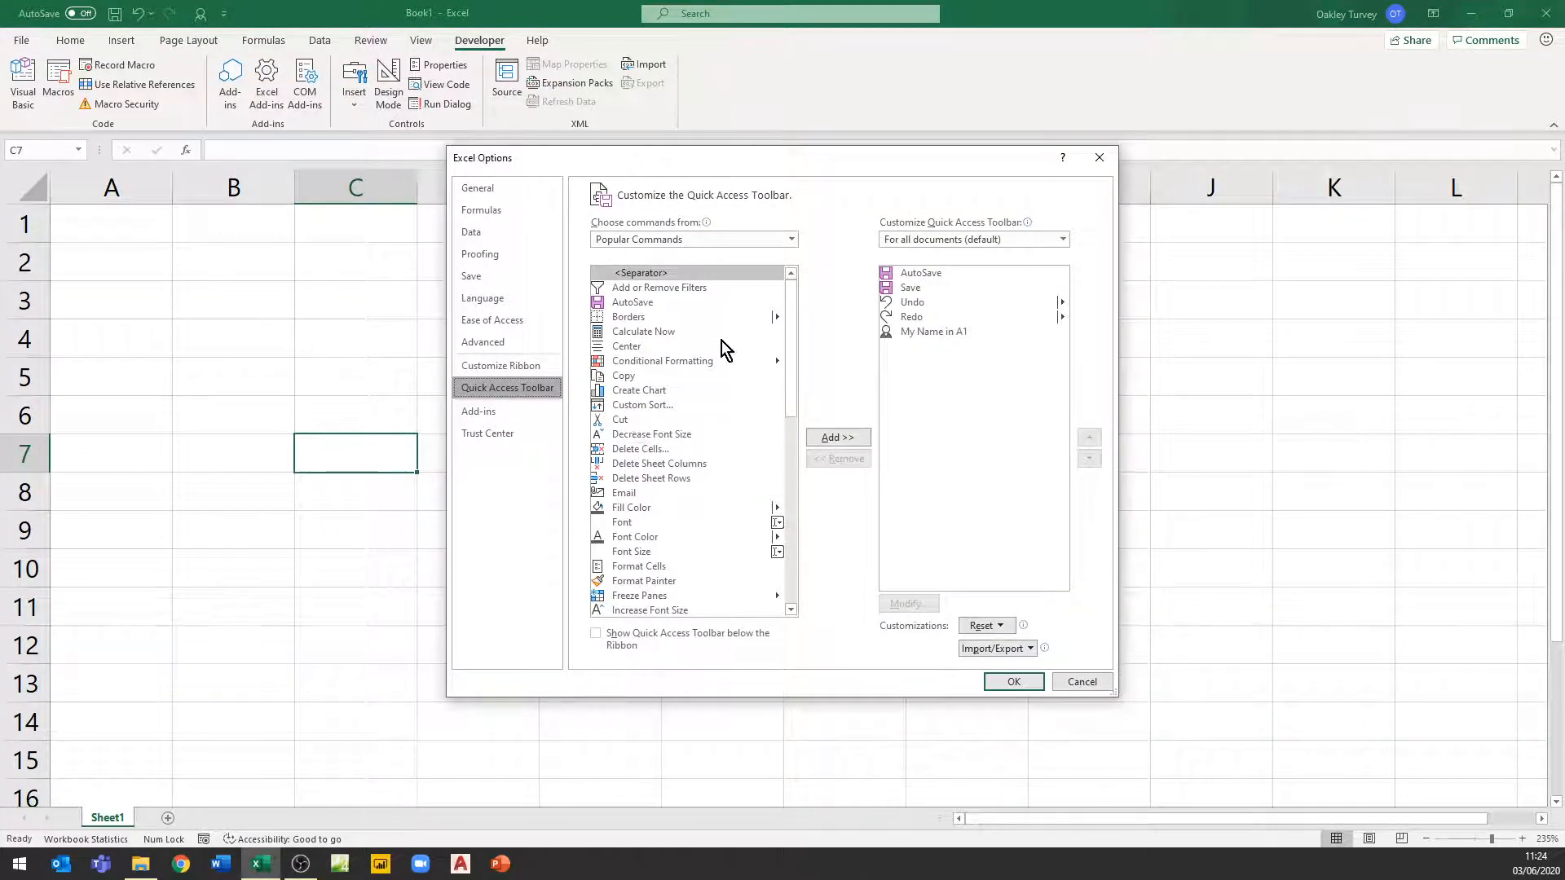
left_click(652, 239)
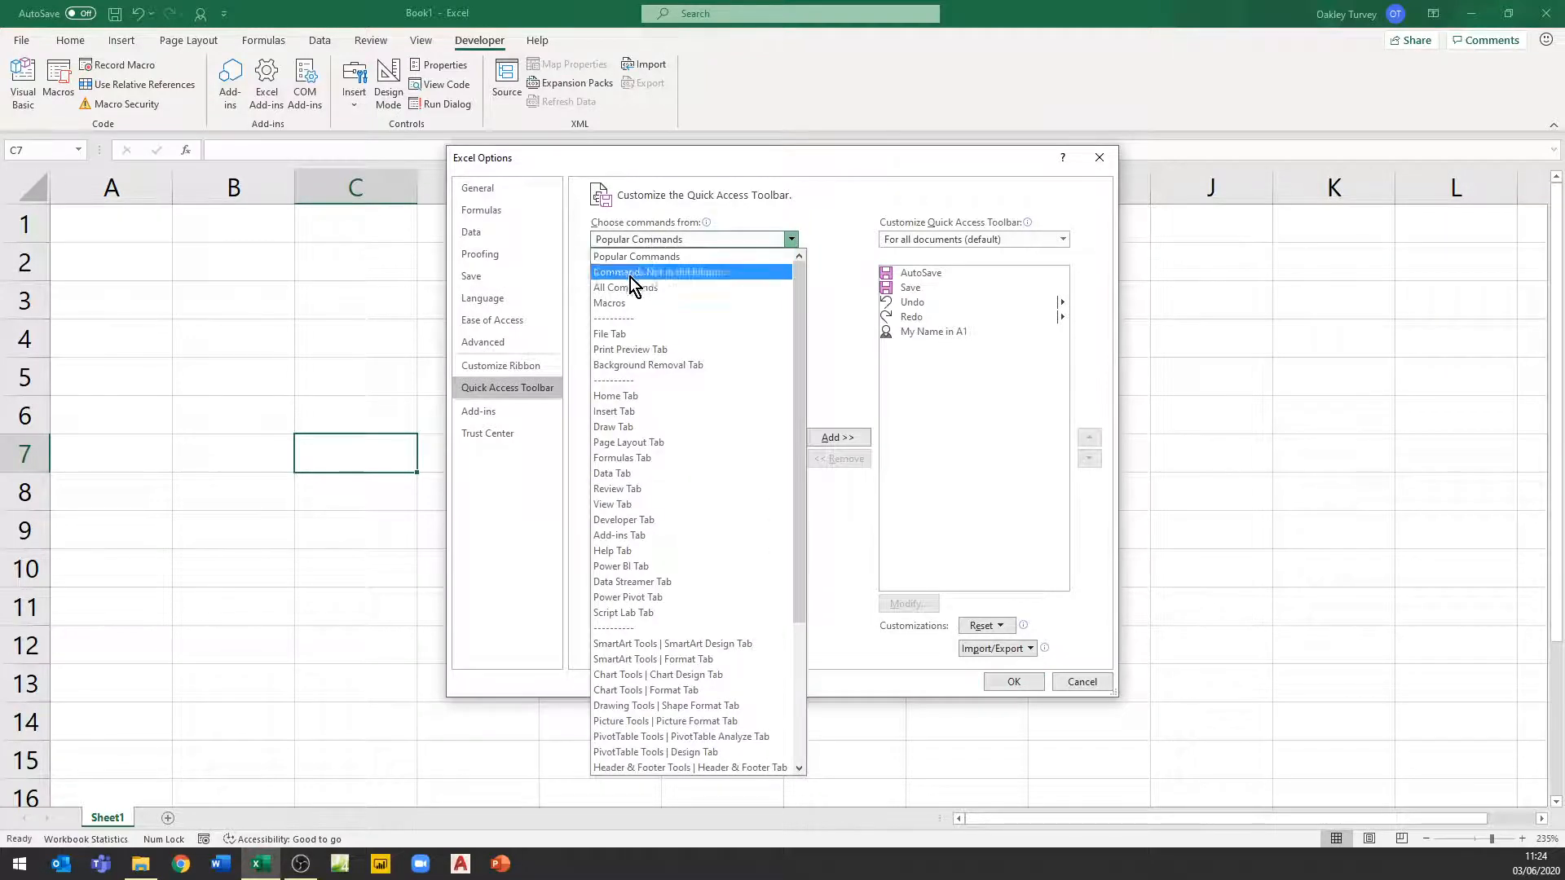
left_click(608, 302)
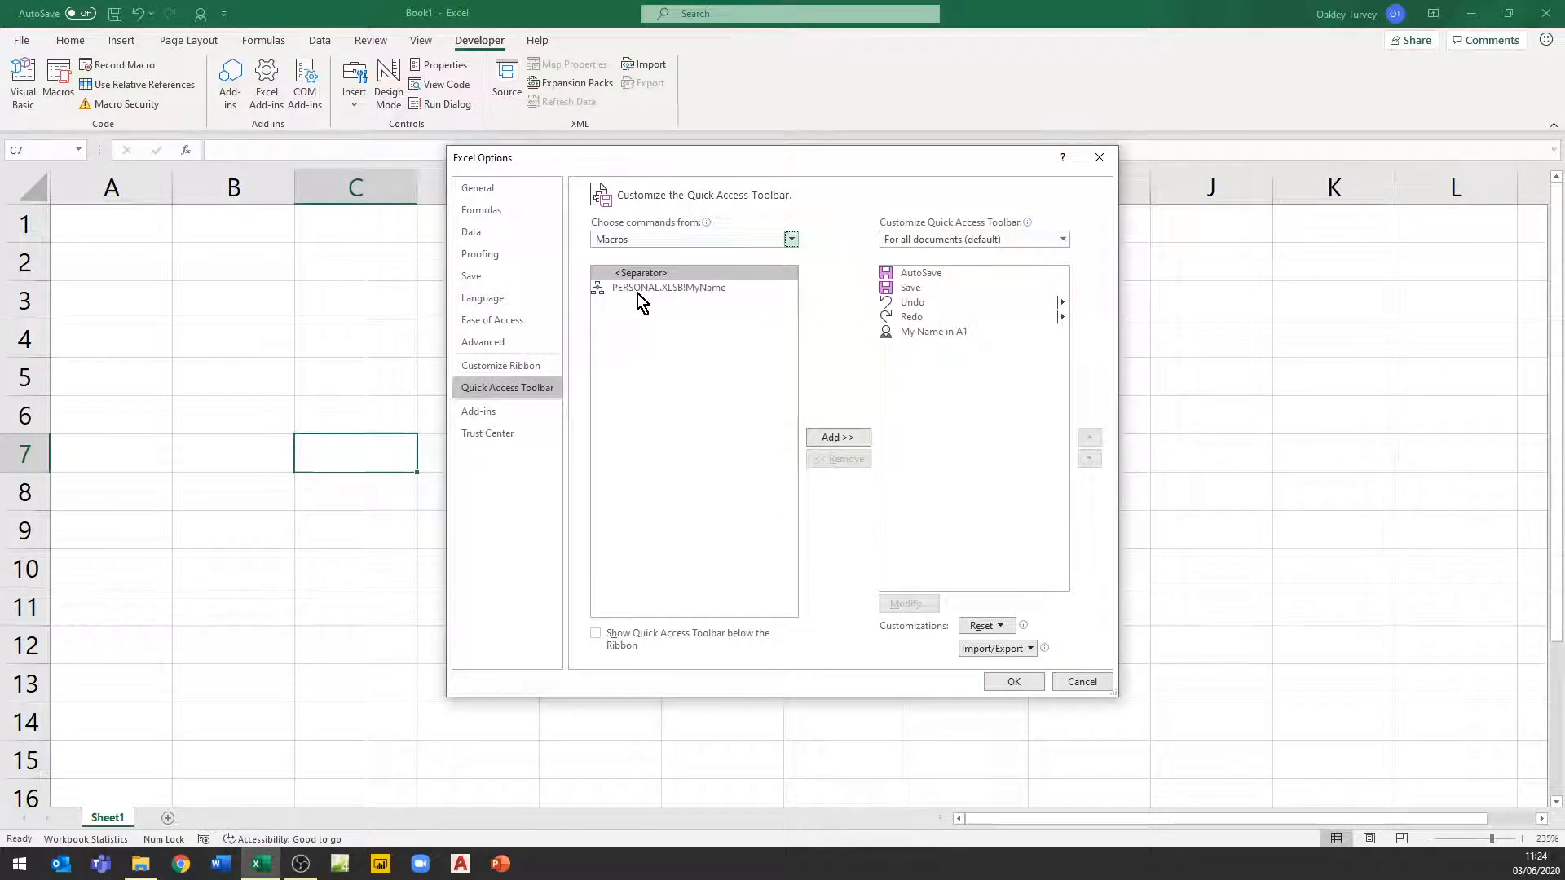
left_click(657, 287)
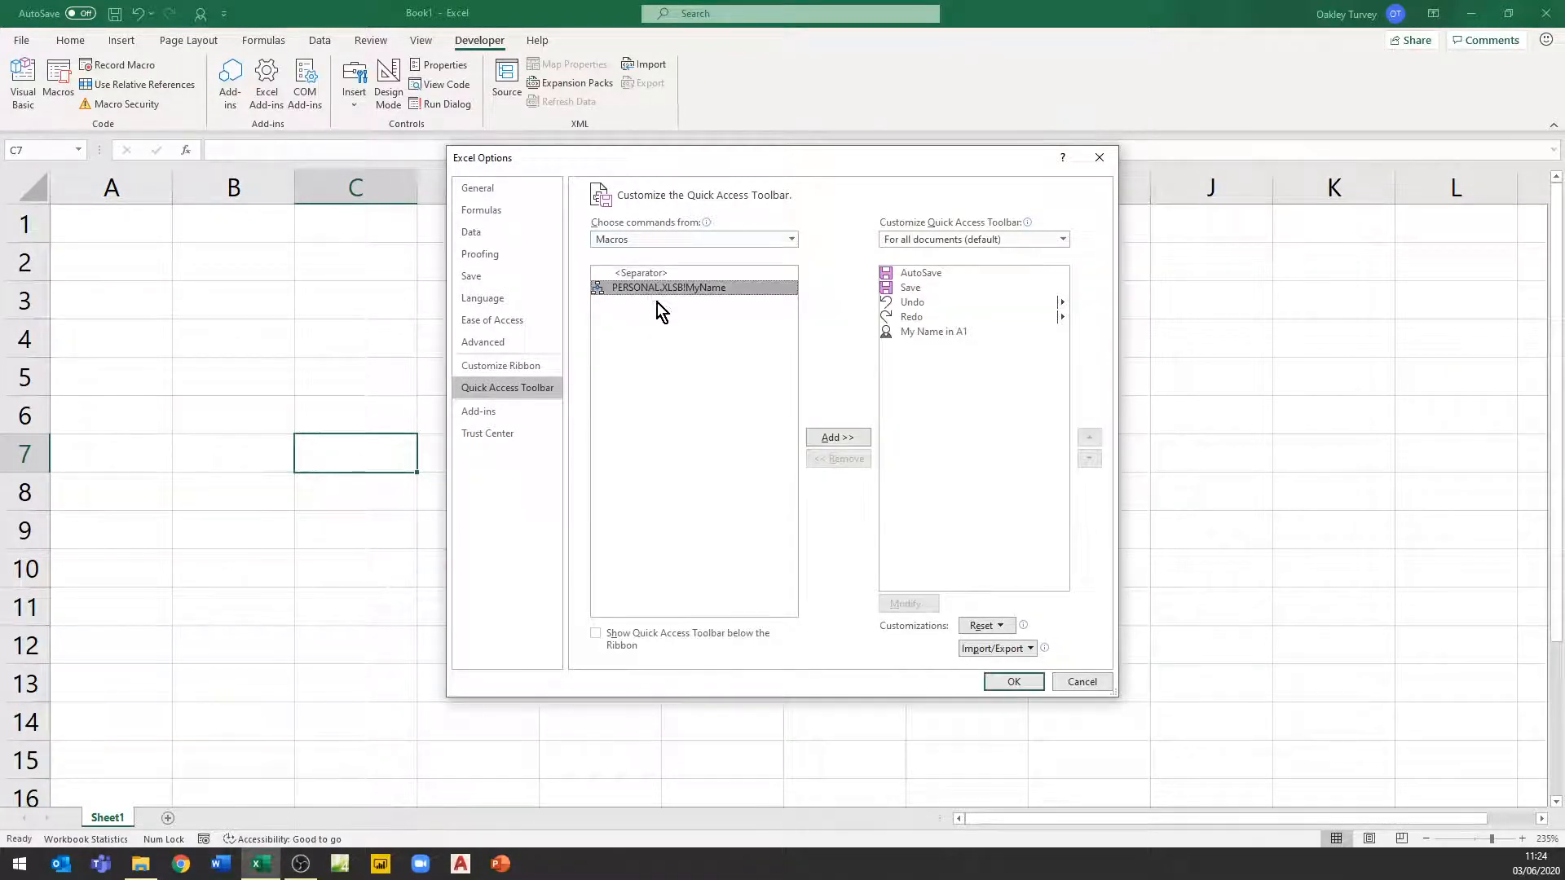
left_click(833, 439)
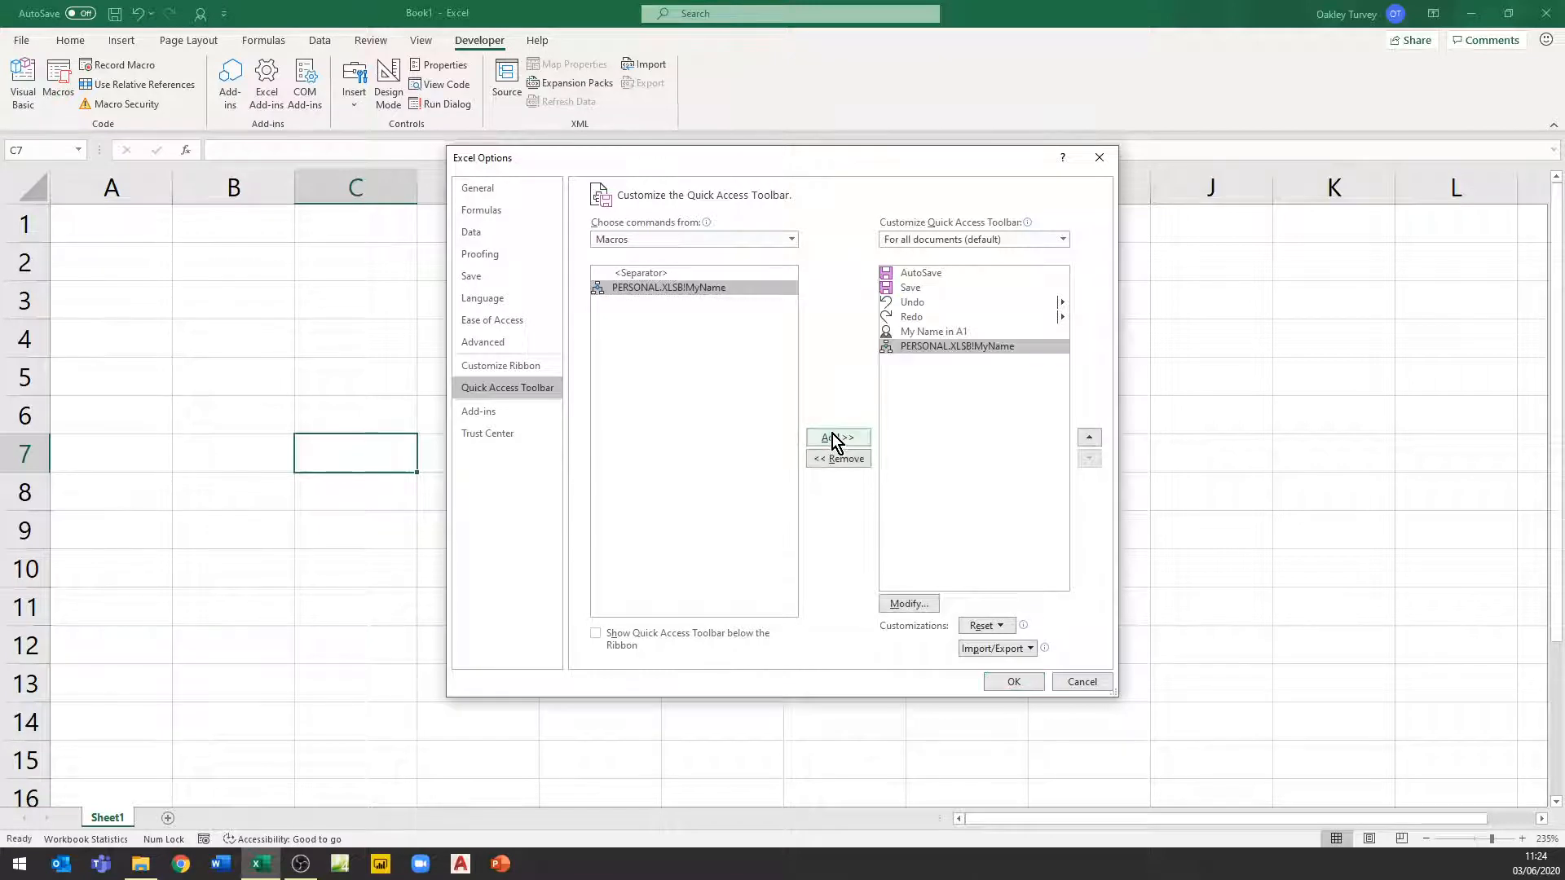
left_click(1019, 682)
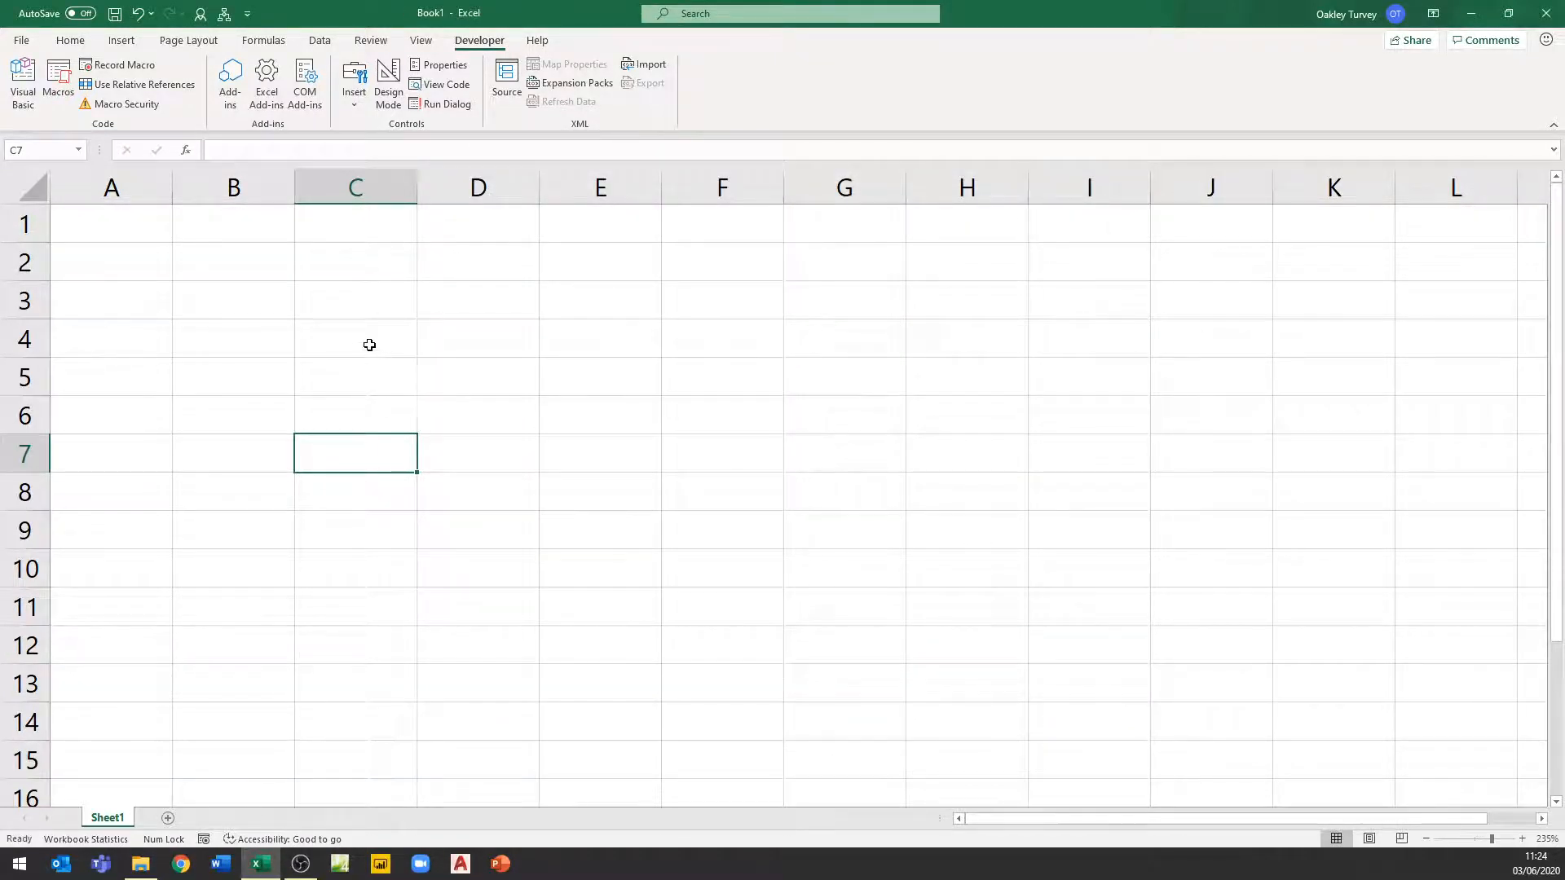
Run the macro from its new Quick Access Toolbar button, then delete row 1 to clear its output
left_click(223, 14)
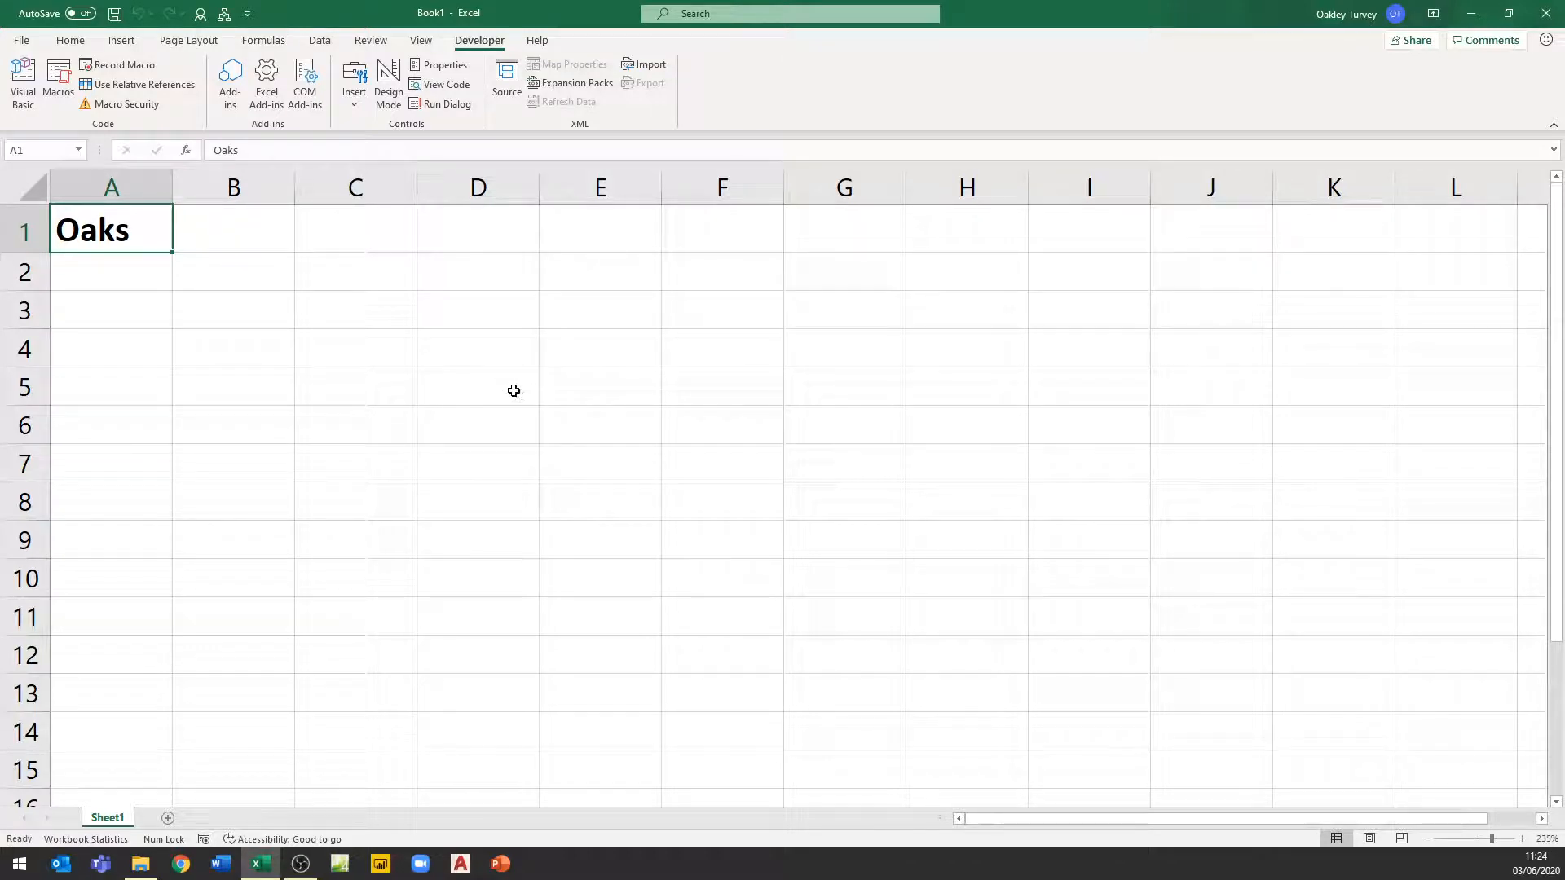
right_click(24, 233)
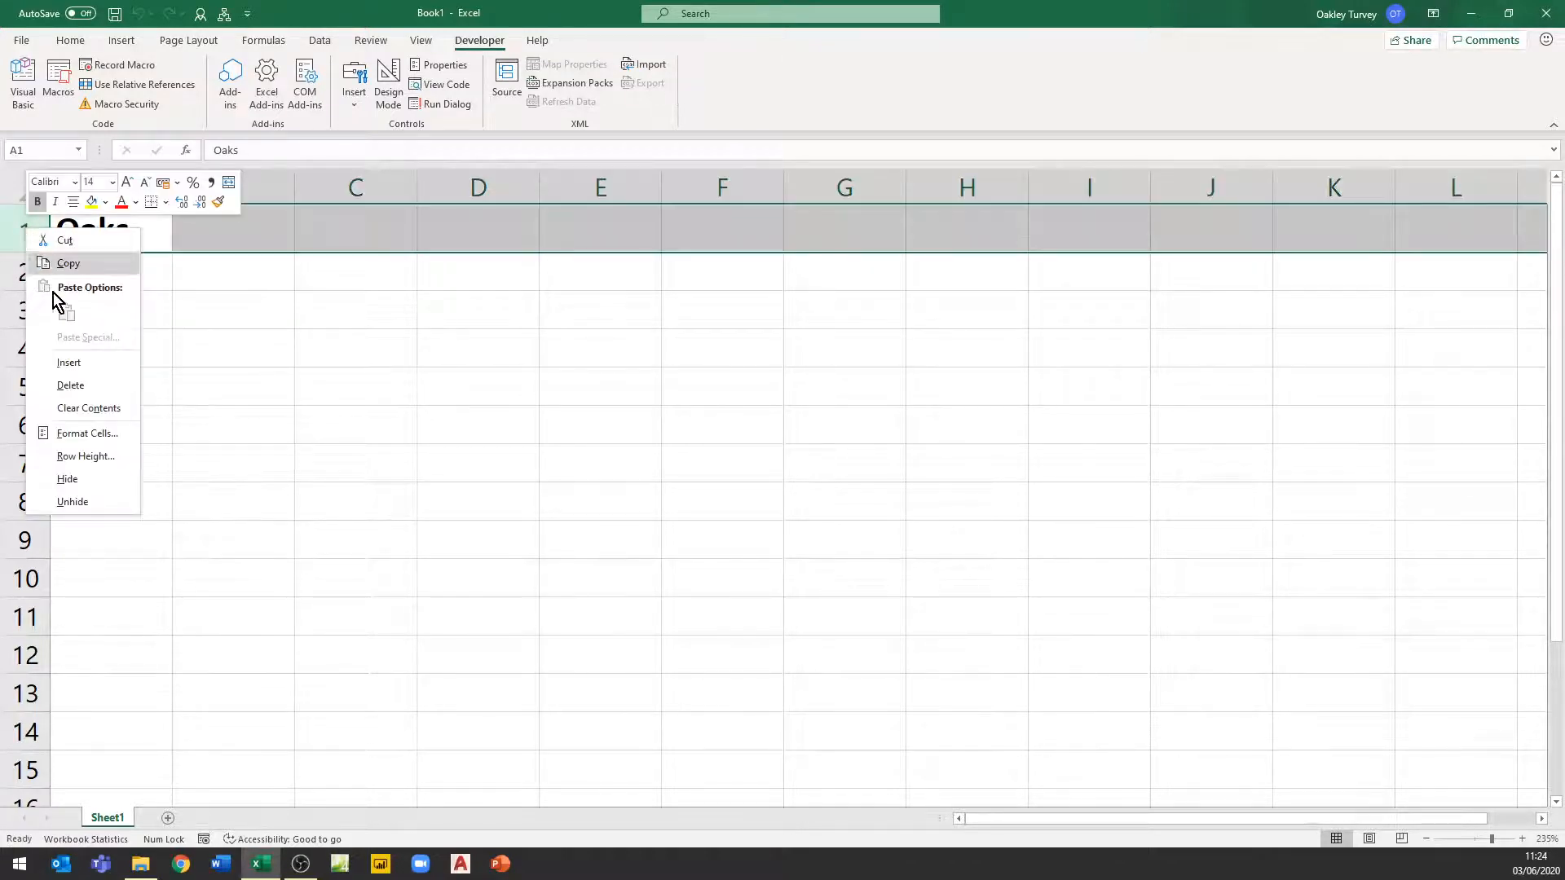
left_click(65, 385)
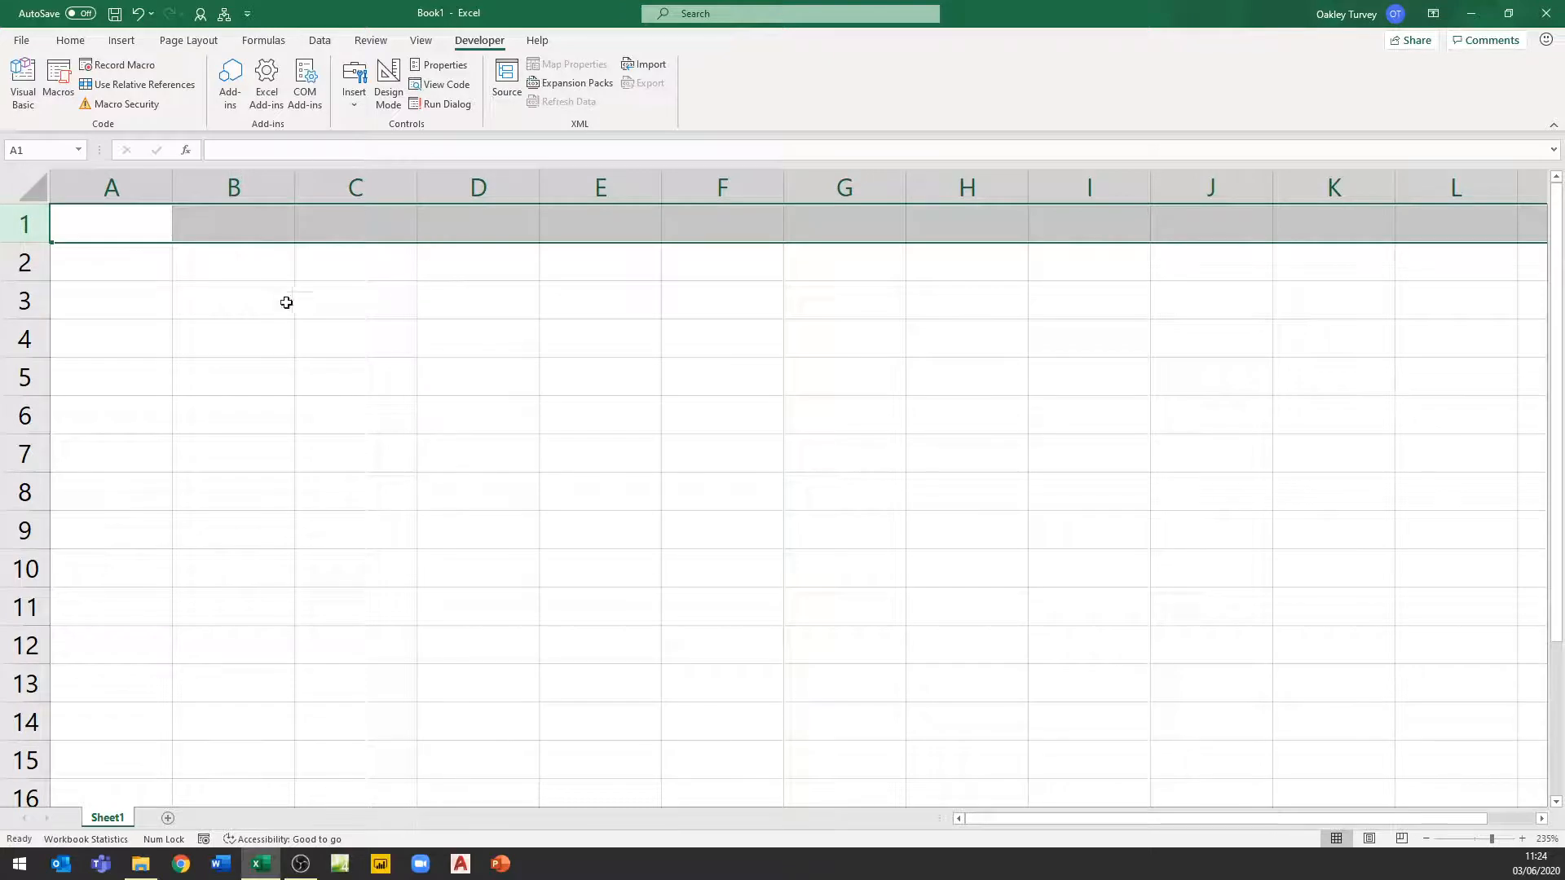
left_click(461, 450)
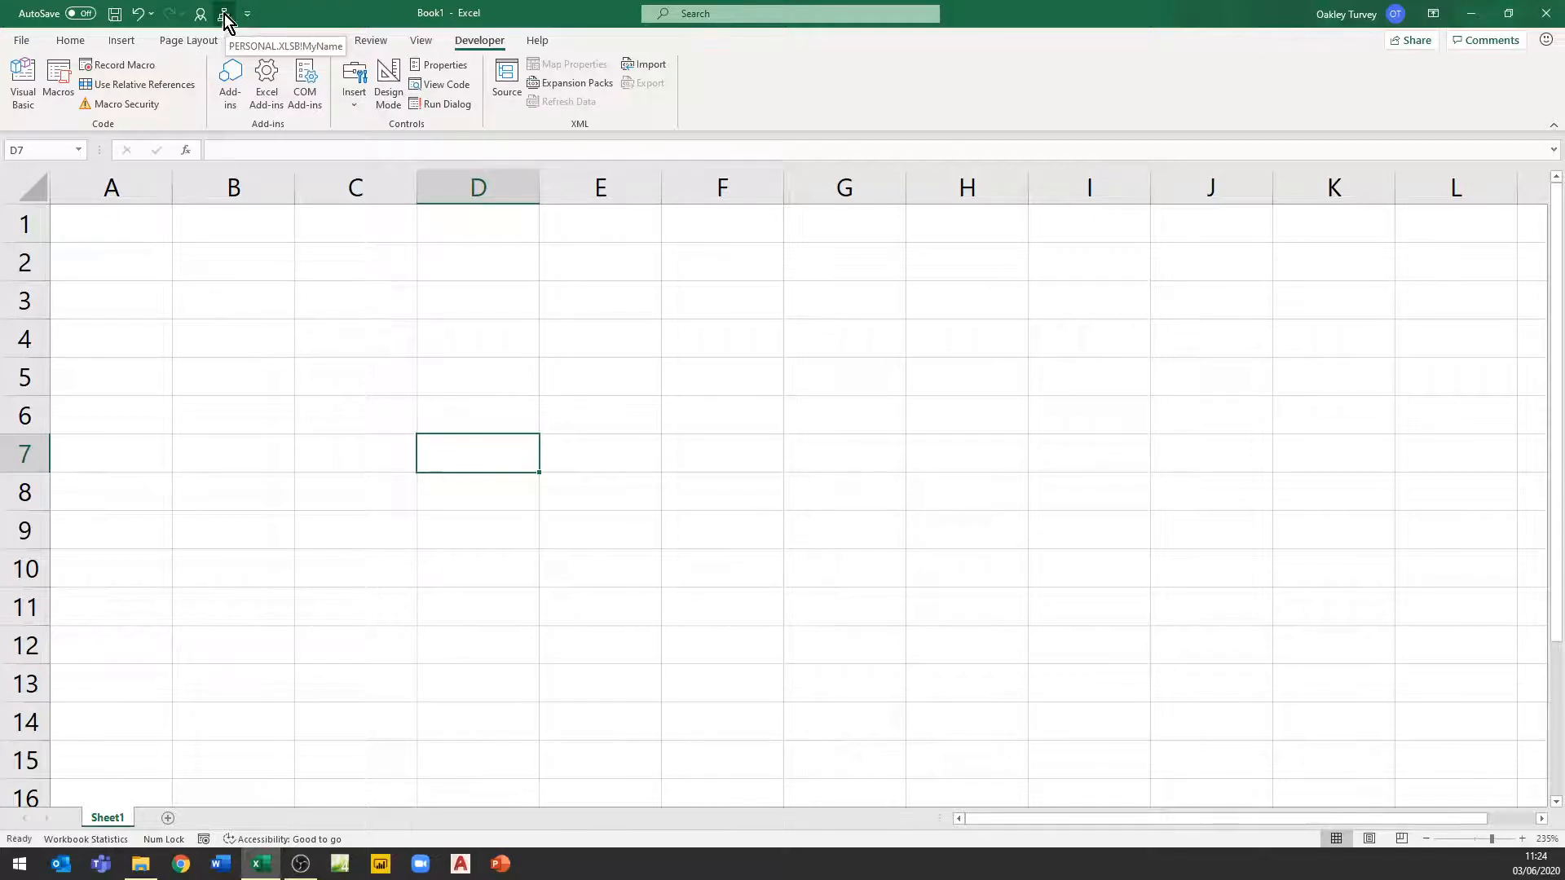
Modify the macro's toolbar button, choosing a new symbol and setting its display name to Write My Name
left_click(248, 14)
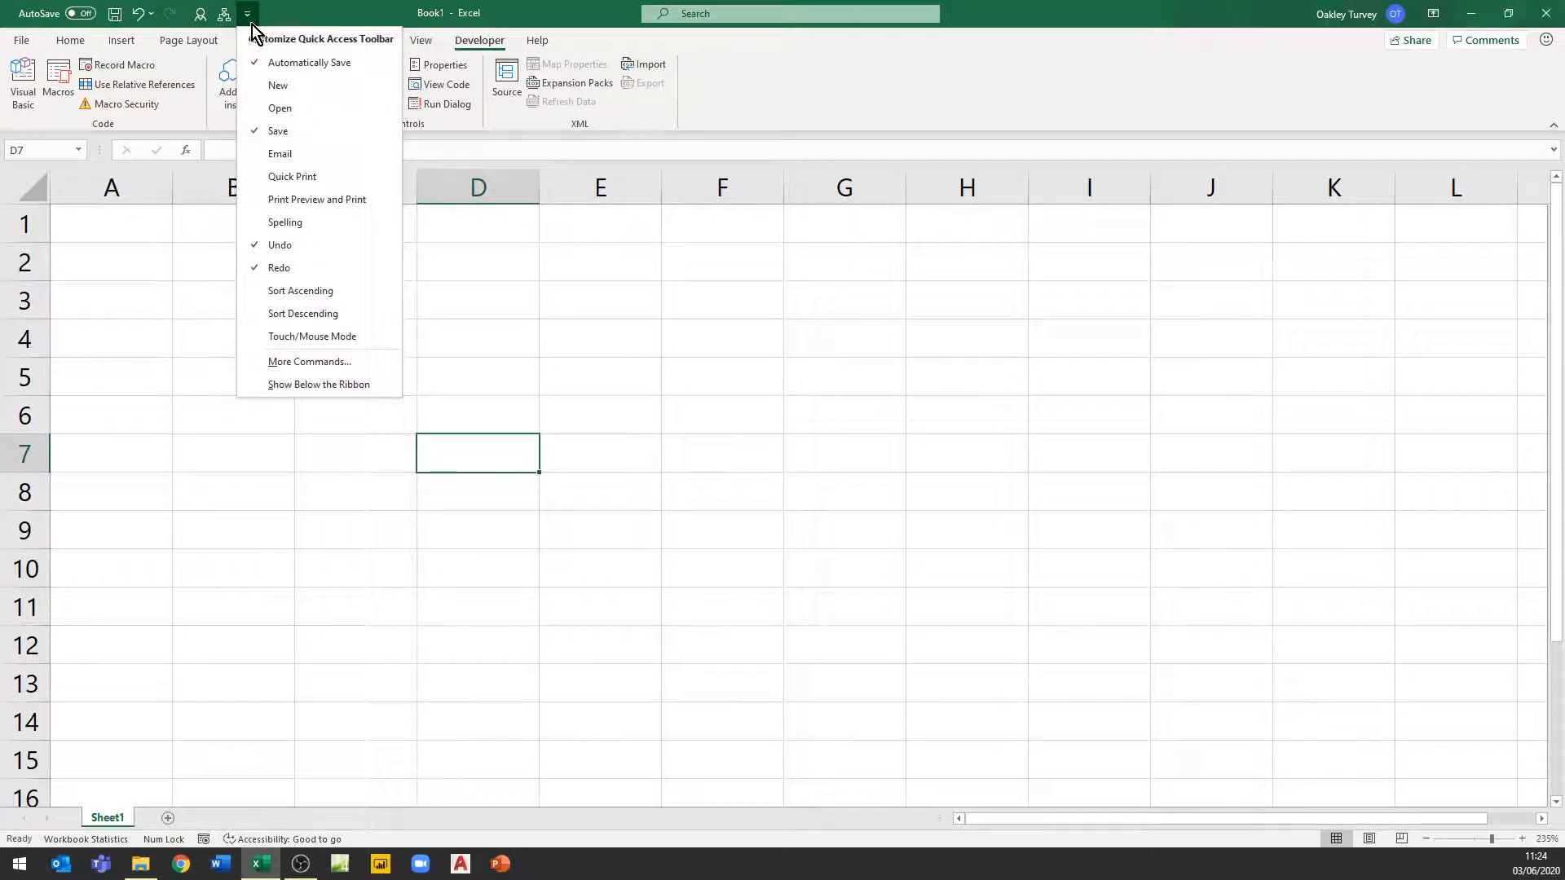
left_click(316, 365)
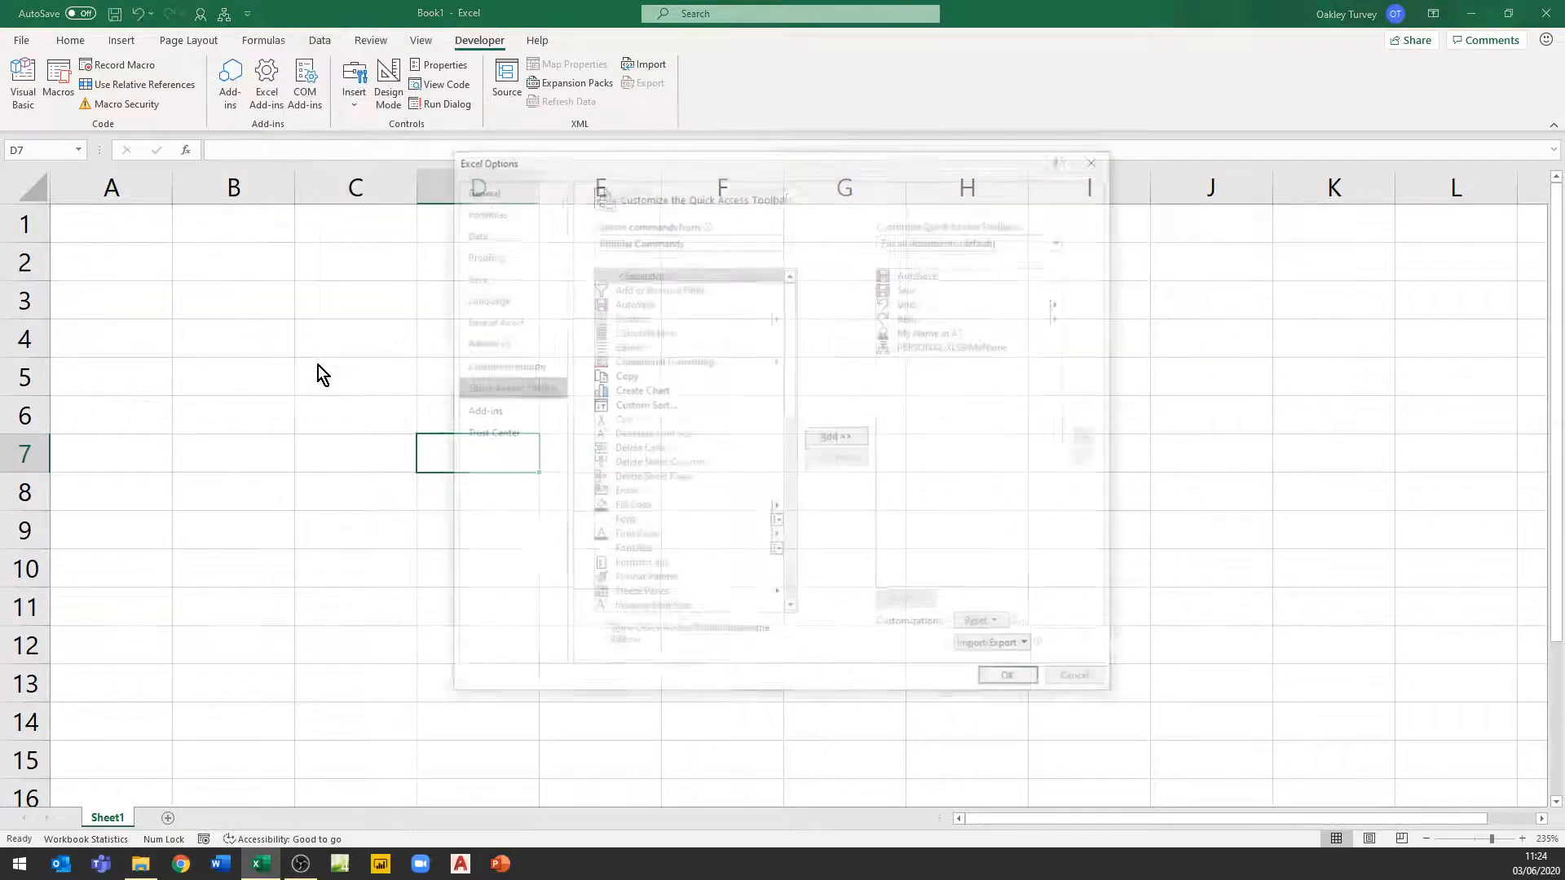
left_click(929, 352)
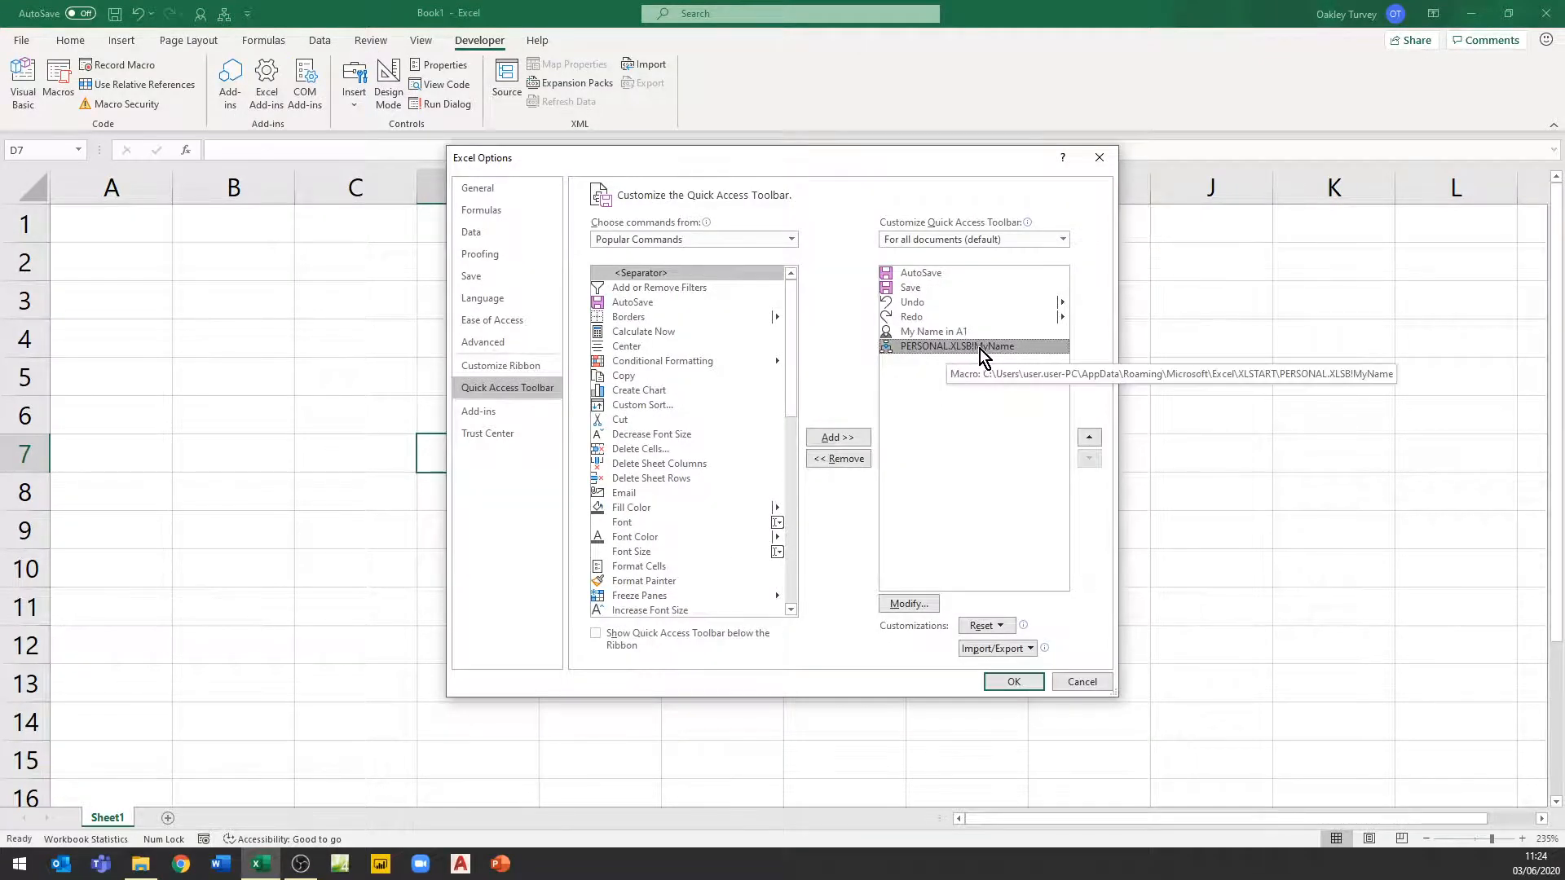
left_click(911, 605)
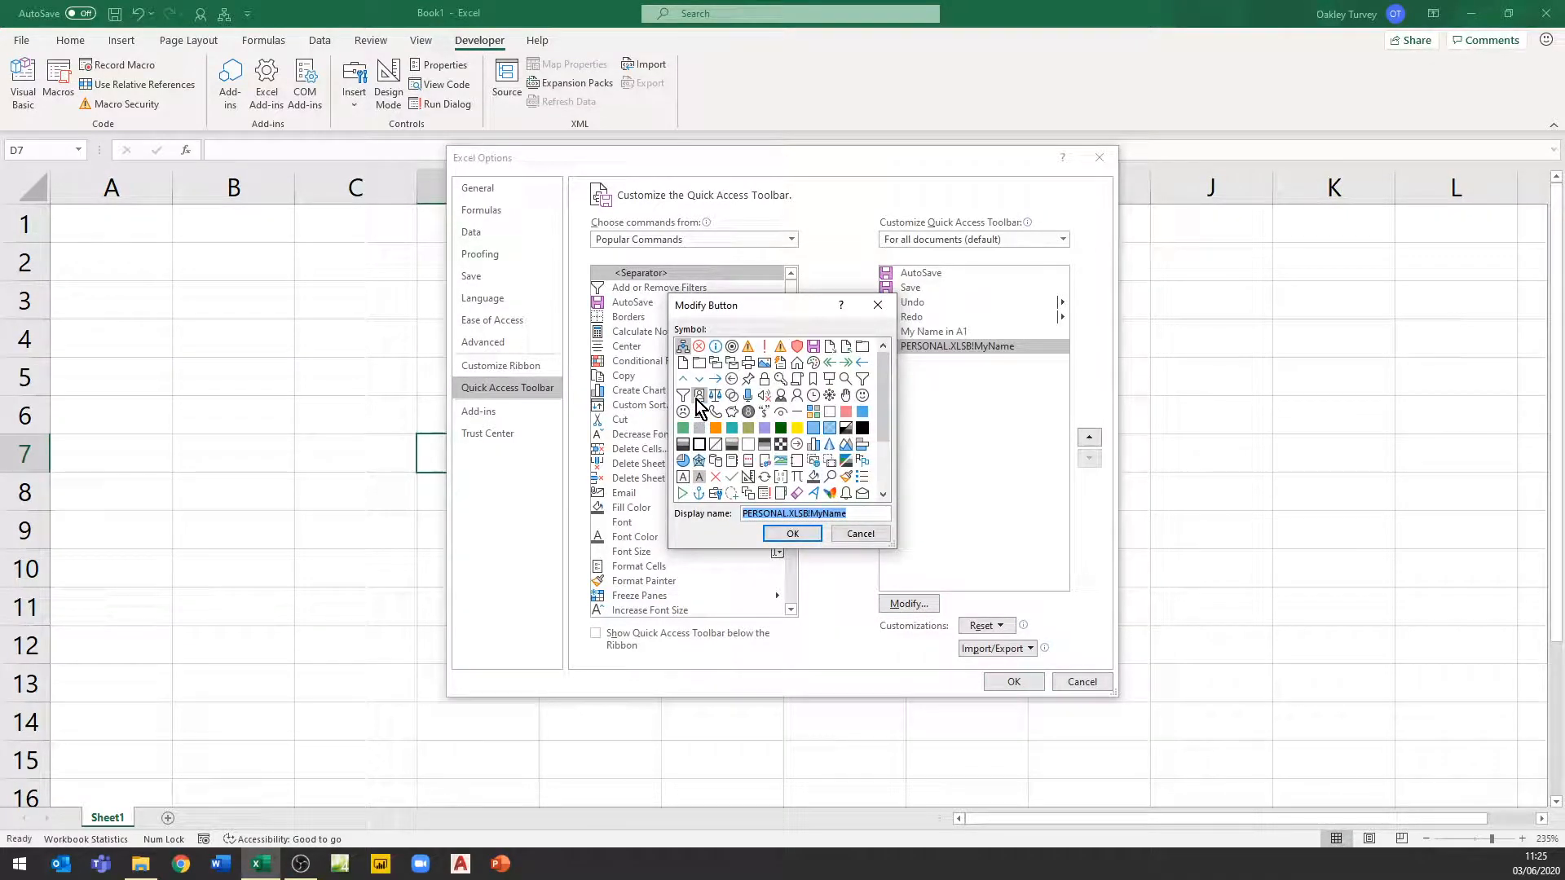
left_click(715, 396)
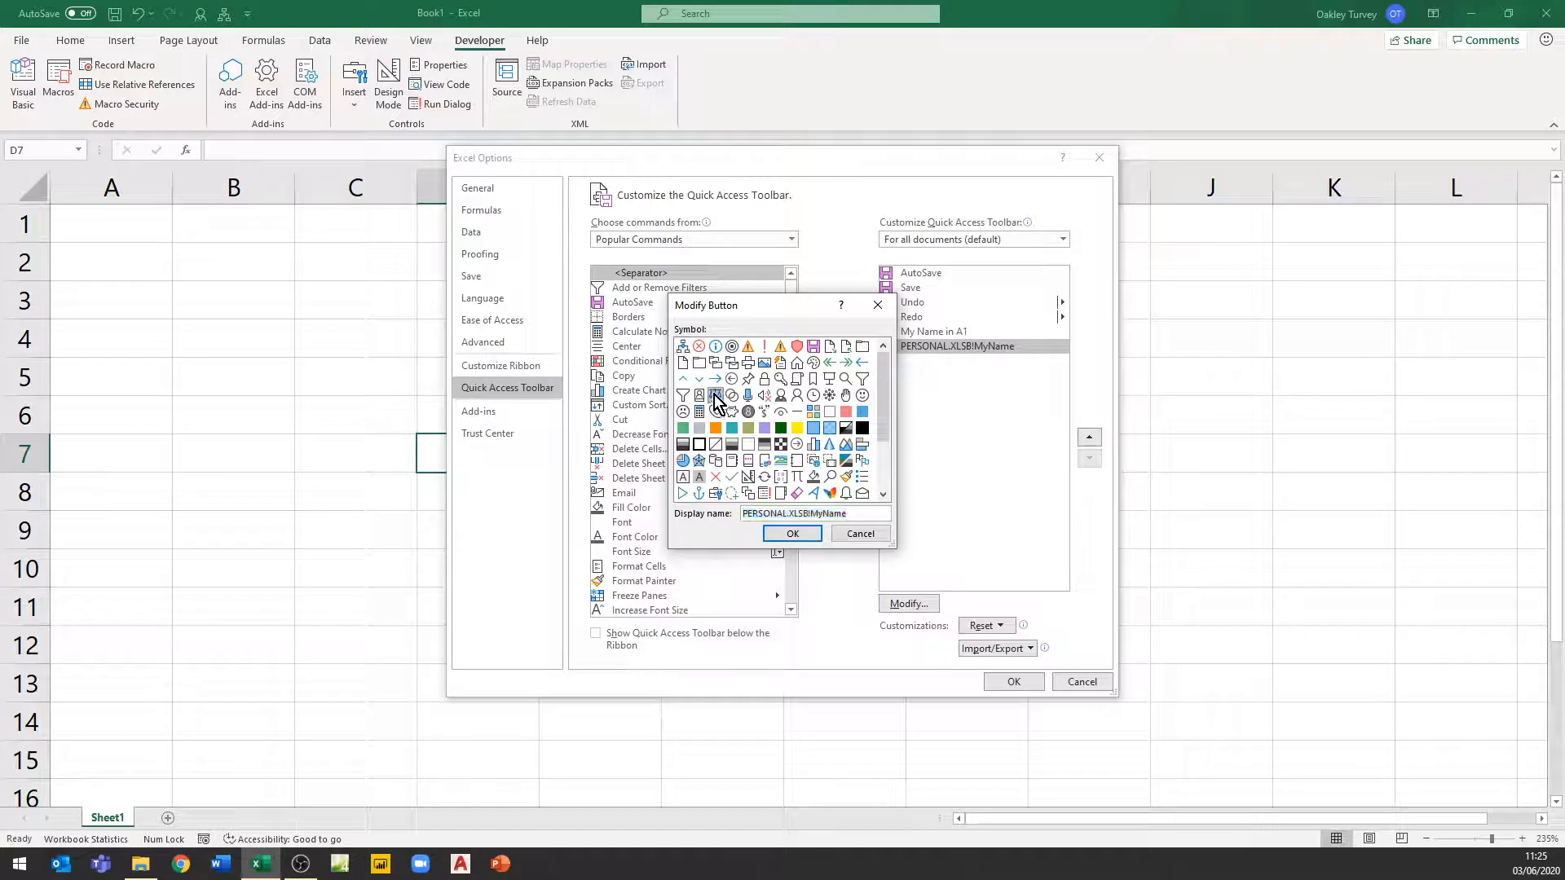
double_click(812, 515)
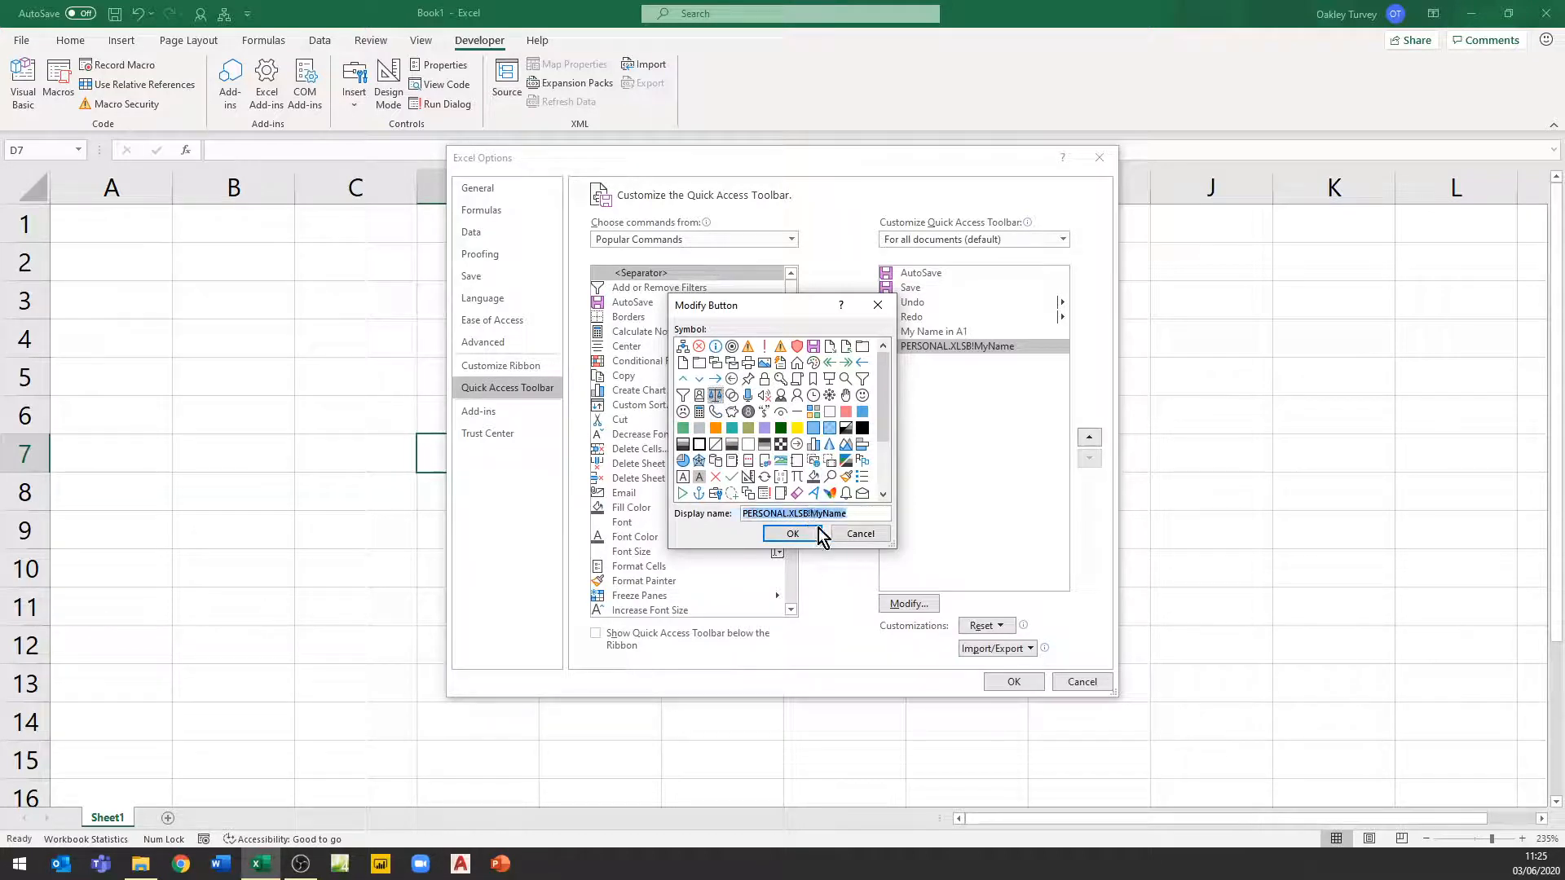
left_click(811, 514)
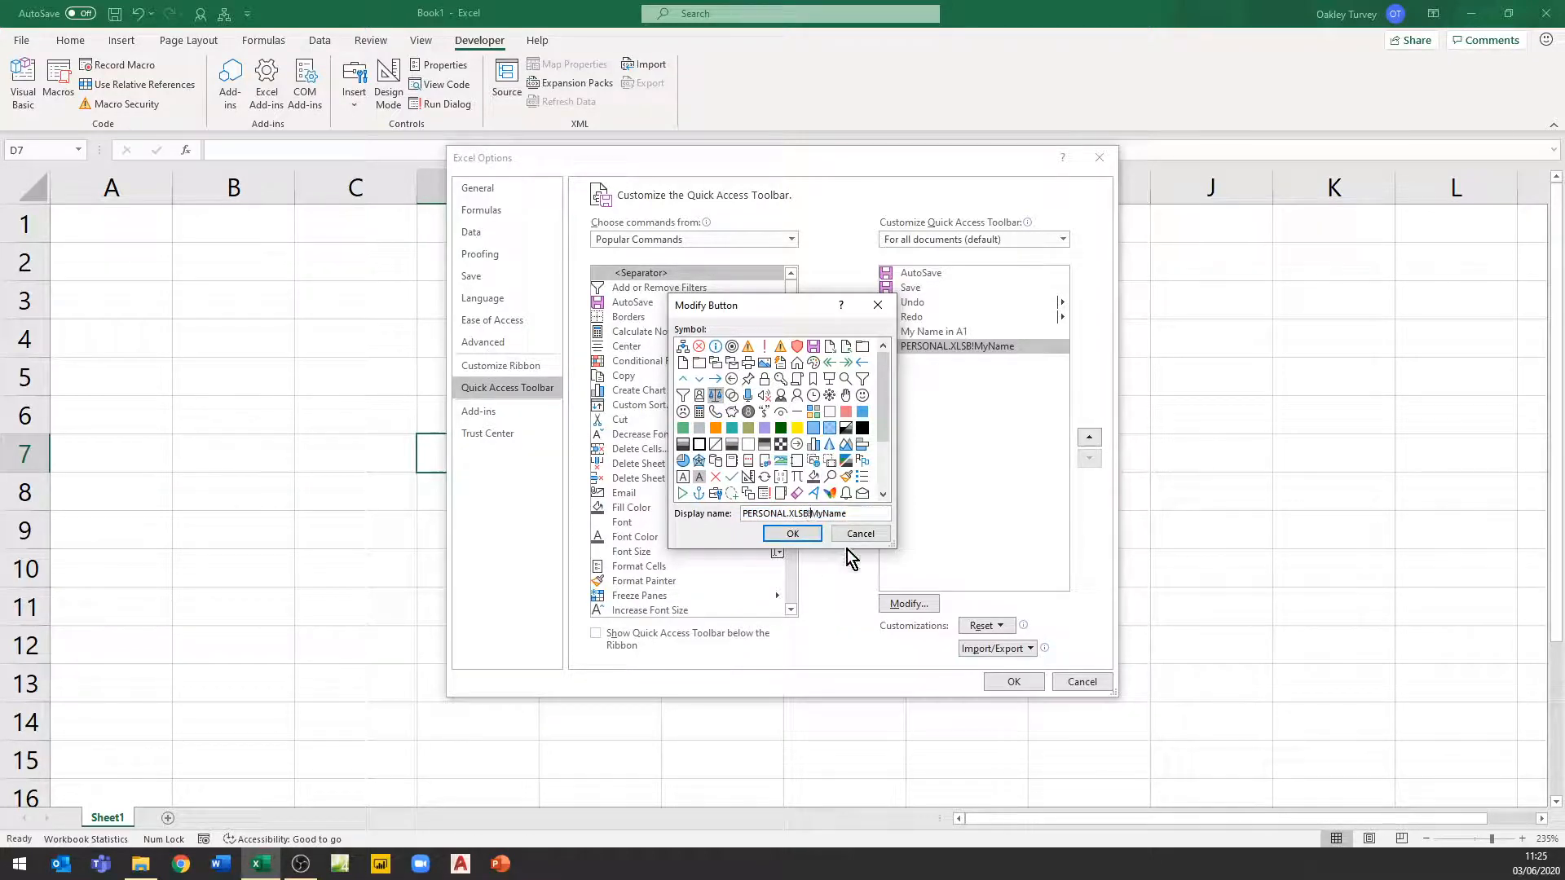
key("BackSpace")
key("BackSpace")
key("BackSpace")
key("BackSpace")
key("BackSpace")
key("BackSpace")
key("BackSpace")
key("BackSpace")
key("BackSpace")
key("BackSpace")
key("BackSpace")
key("BackSpace")
key("BackSpace")
key("BackSpace")
type("Write")
left_click(801, 535)
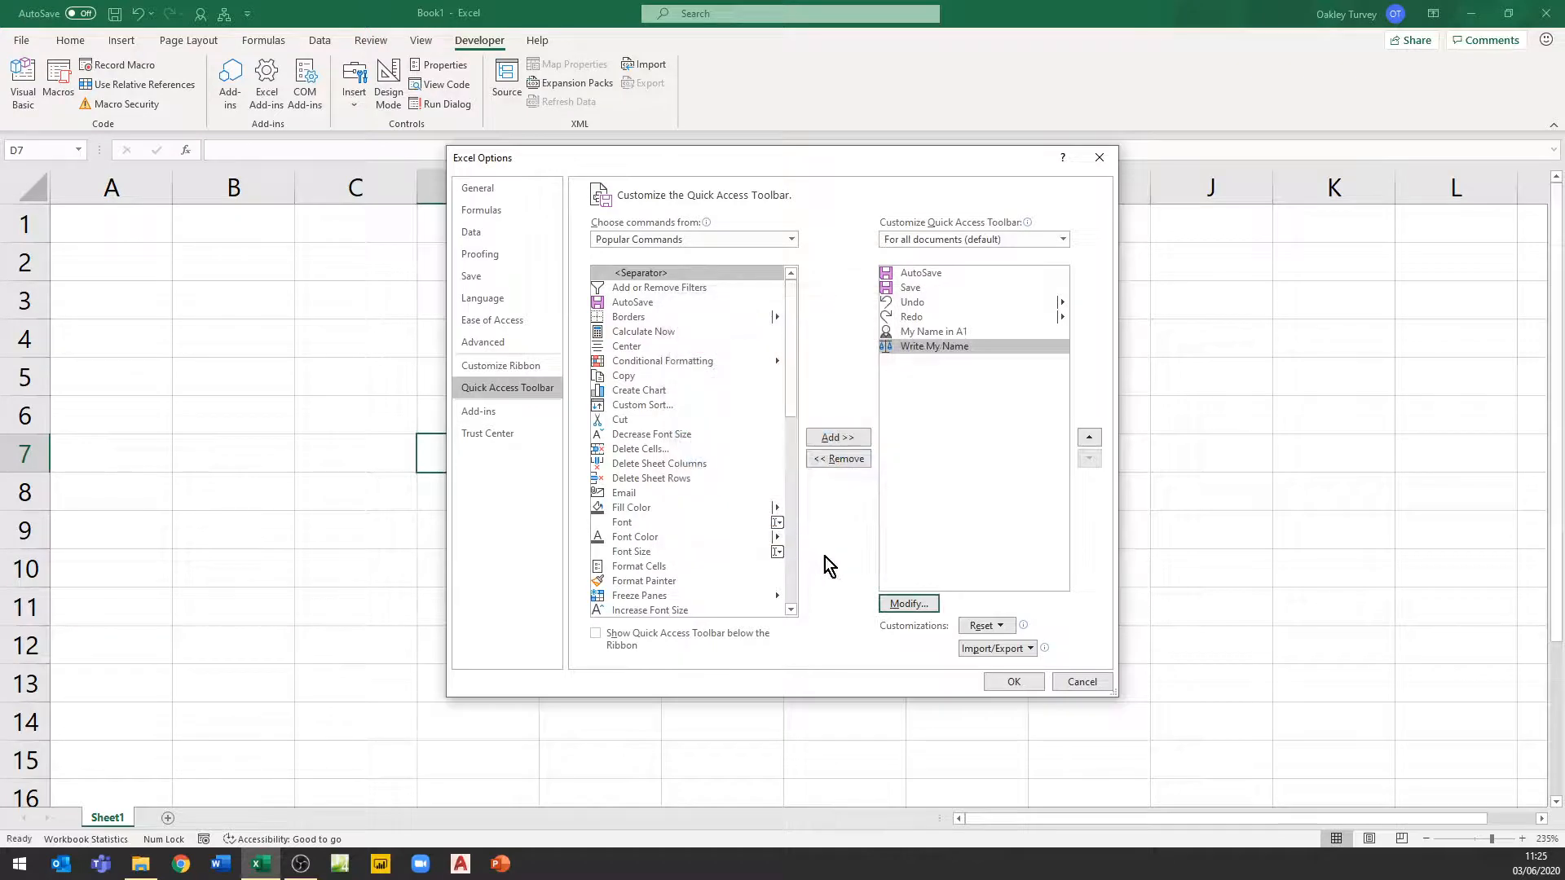
left_click(1014, 682)
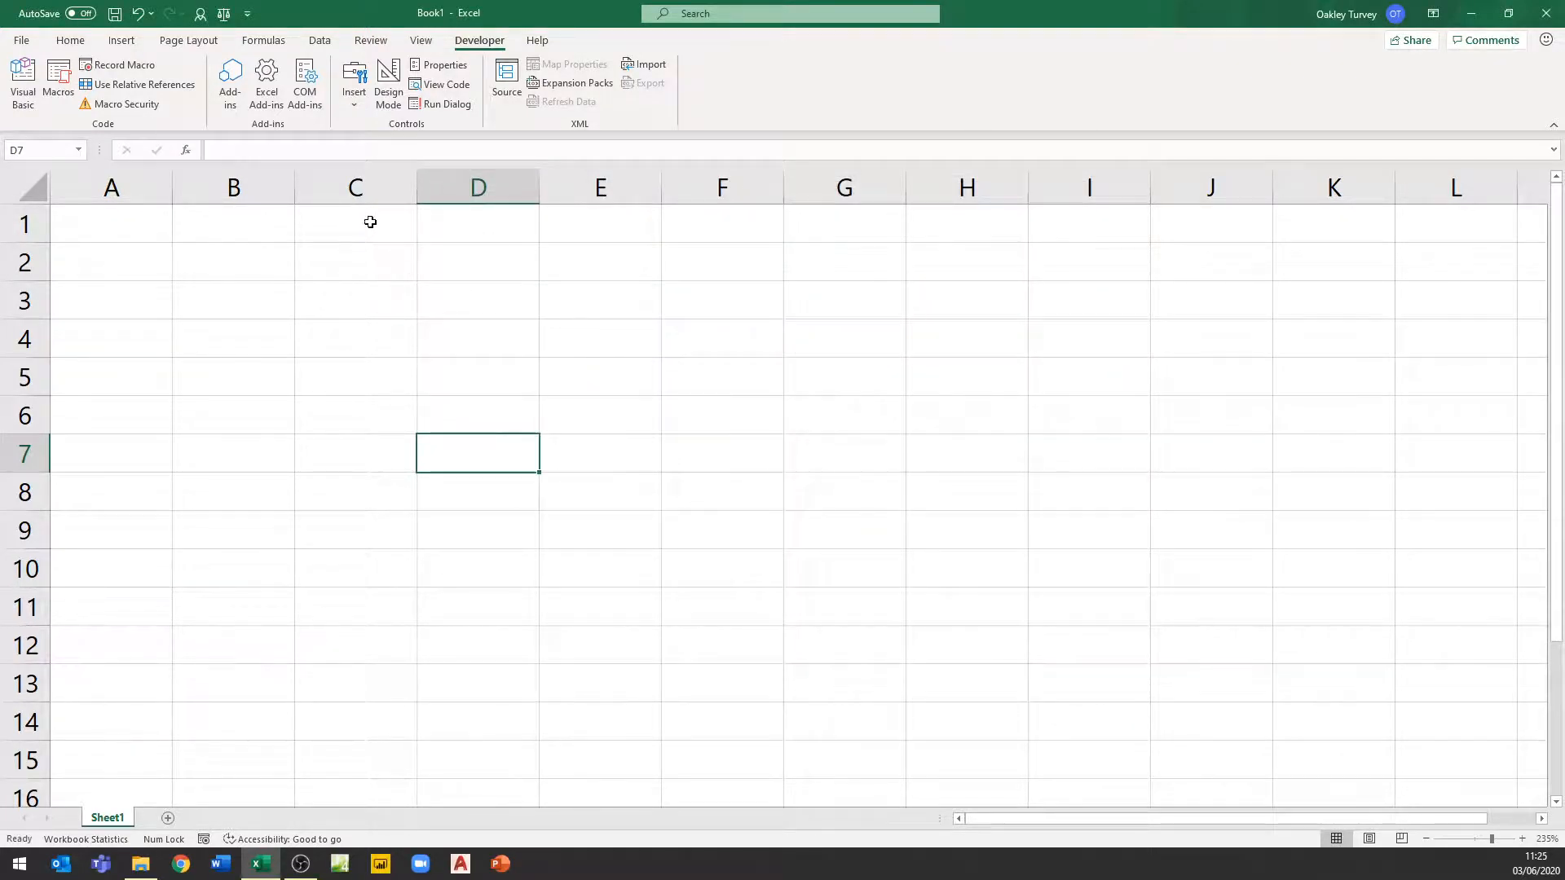
Run the Write My Name button and delete row 1 again to clear the entered name
left_click(225, 13)
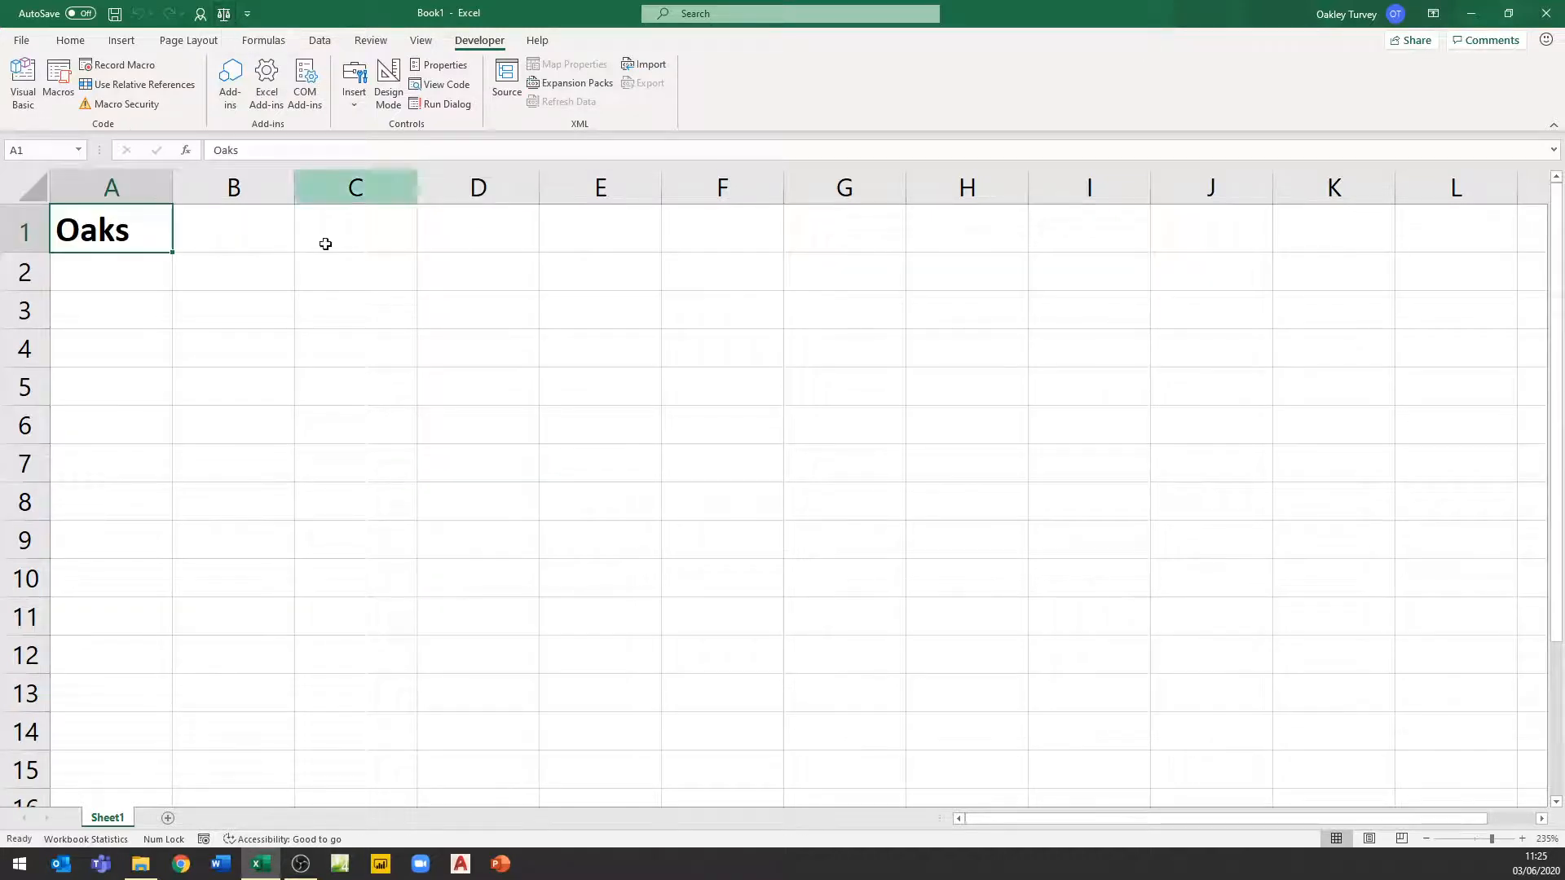
right_click(32, 234)
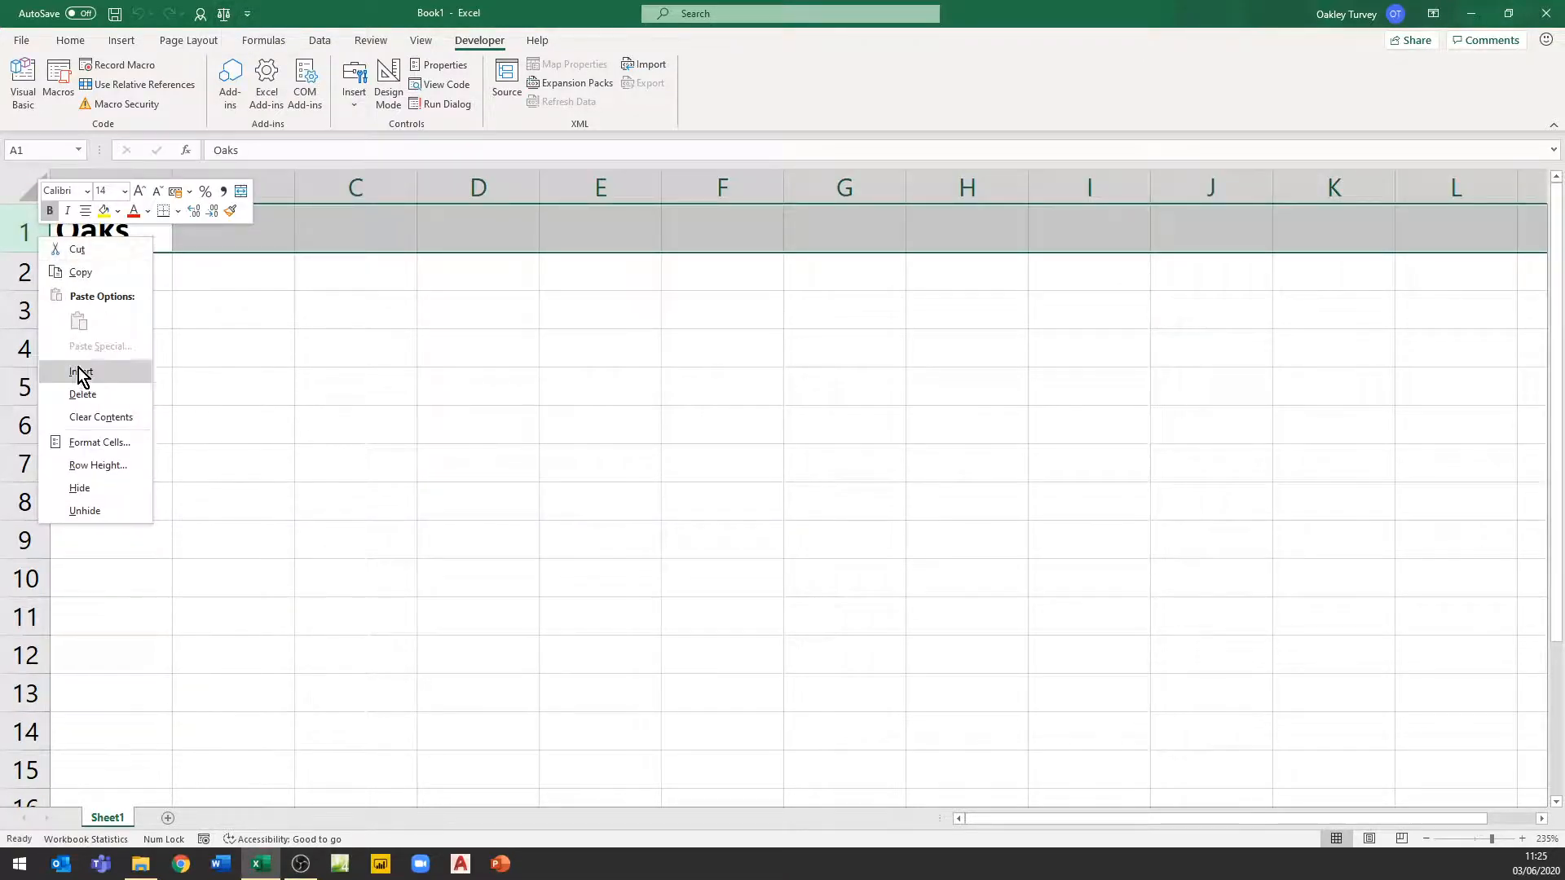
left_click(83, 394)
left_click(280, 424)
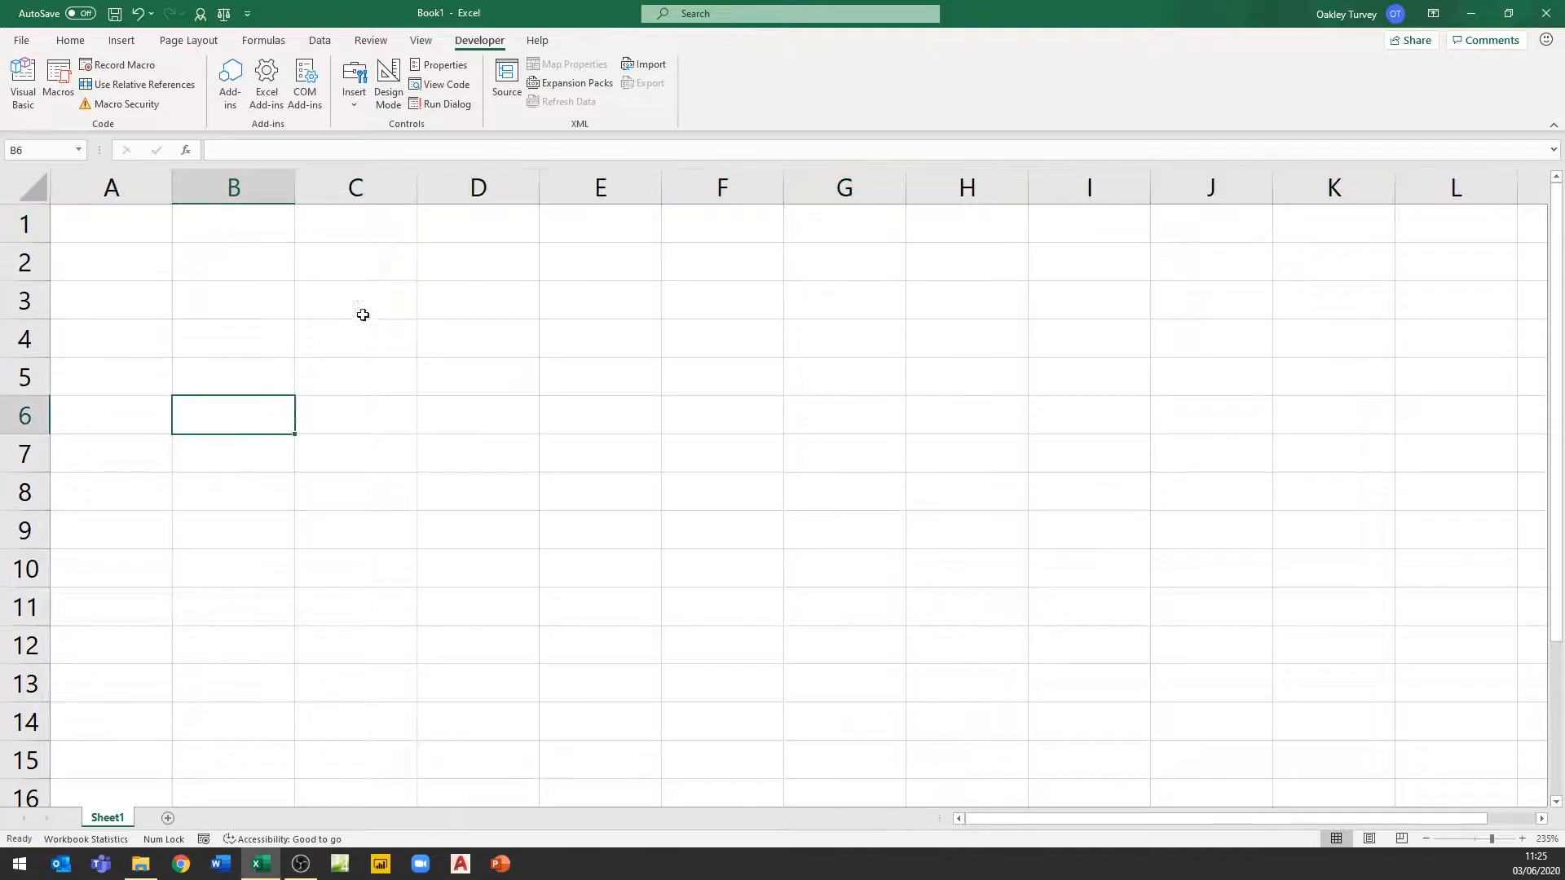
Run the macro through its Quick Access Toolbar key tip number 5
key("alt")
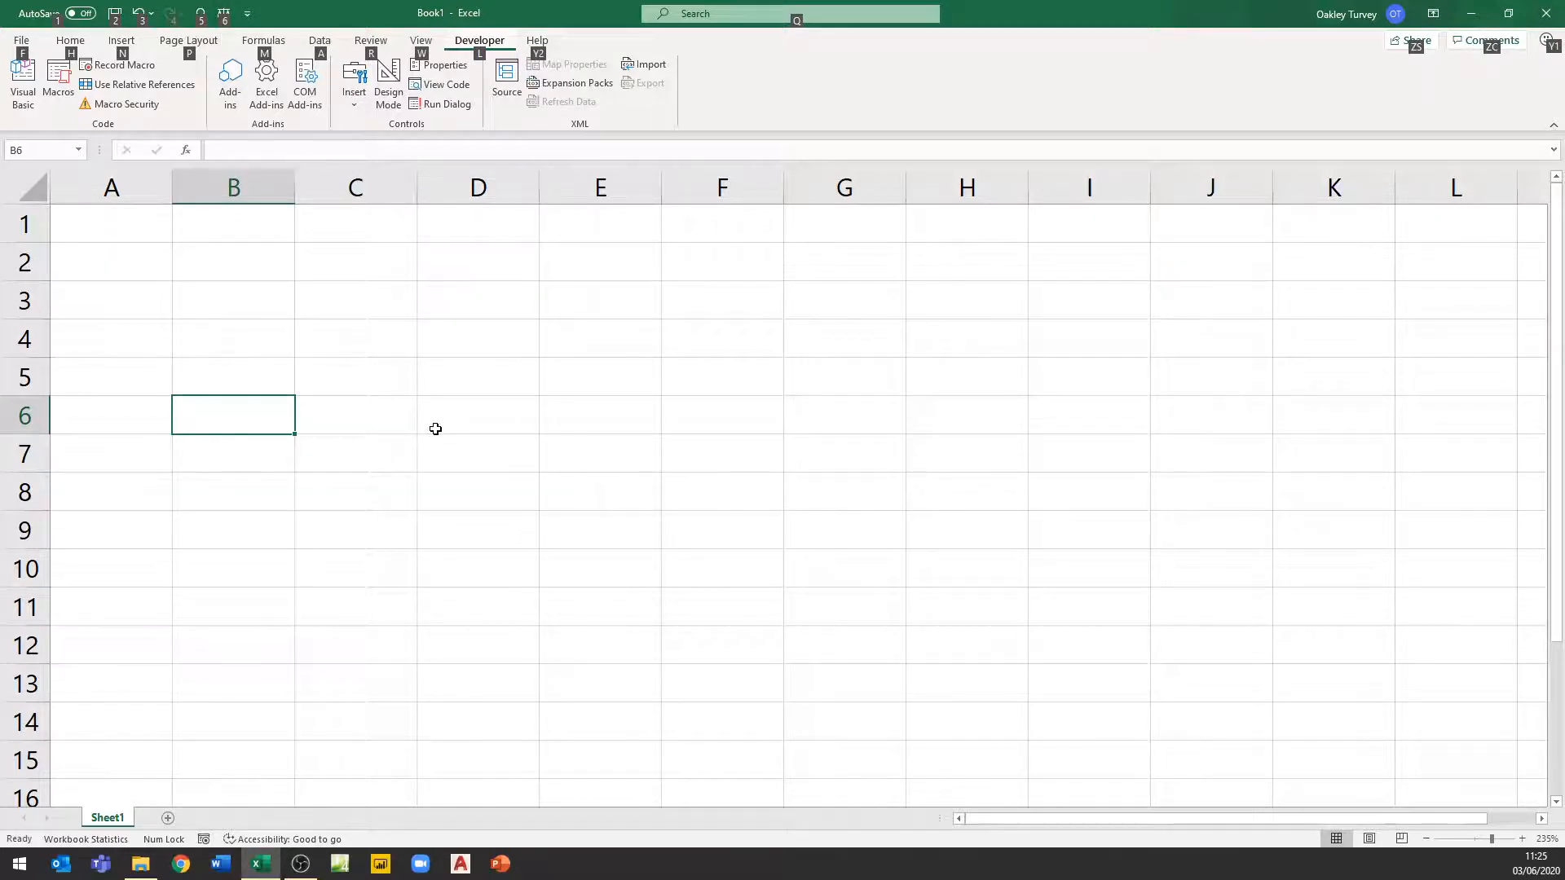
key("alt")
key("alt+5")
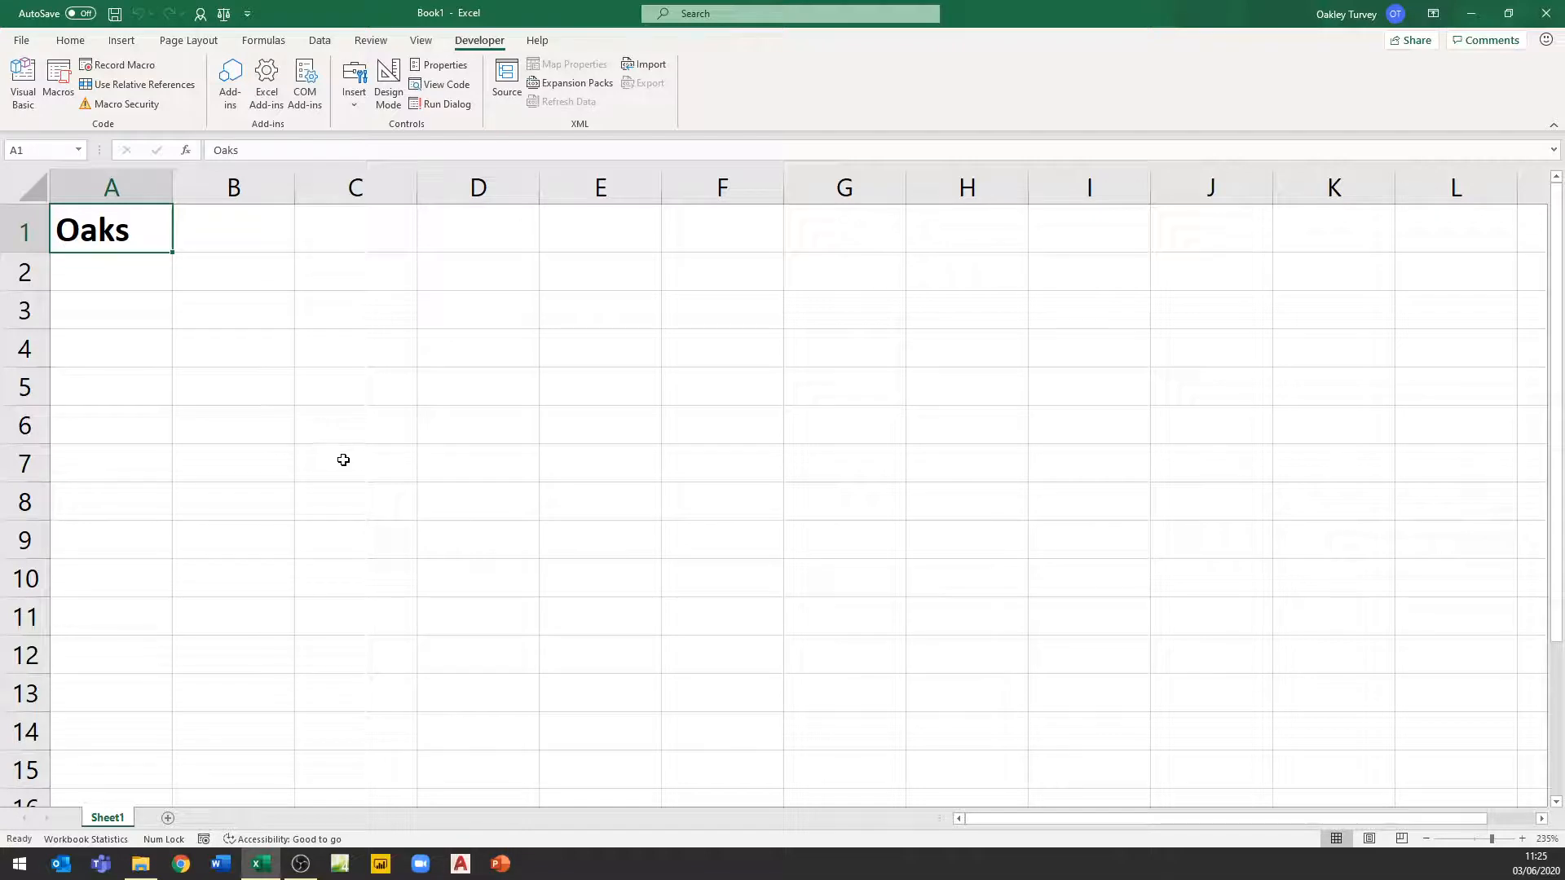
Close the workbook without saving it
key("ctrl+w")
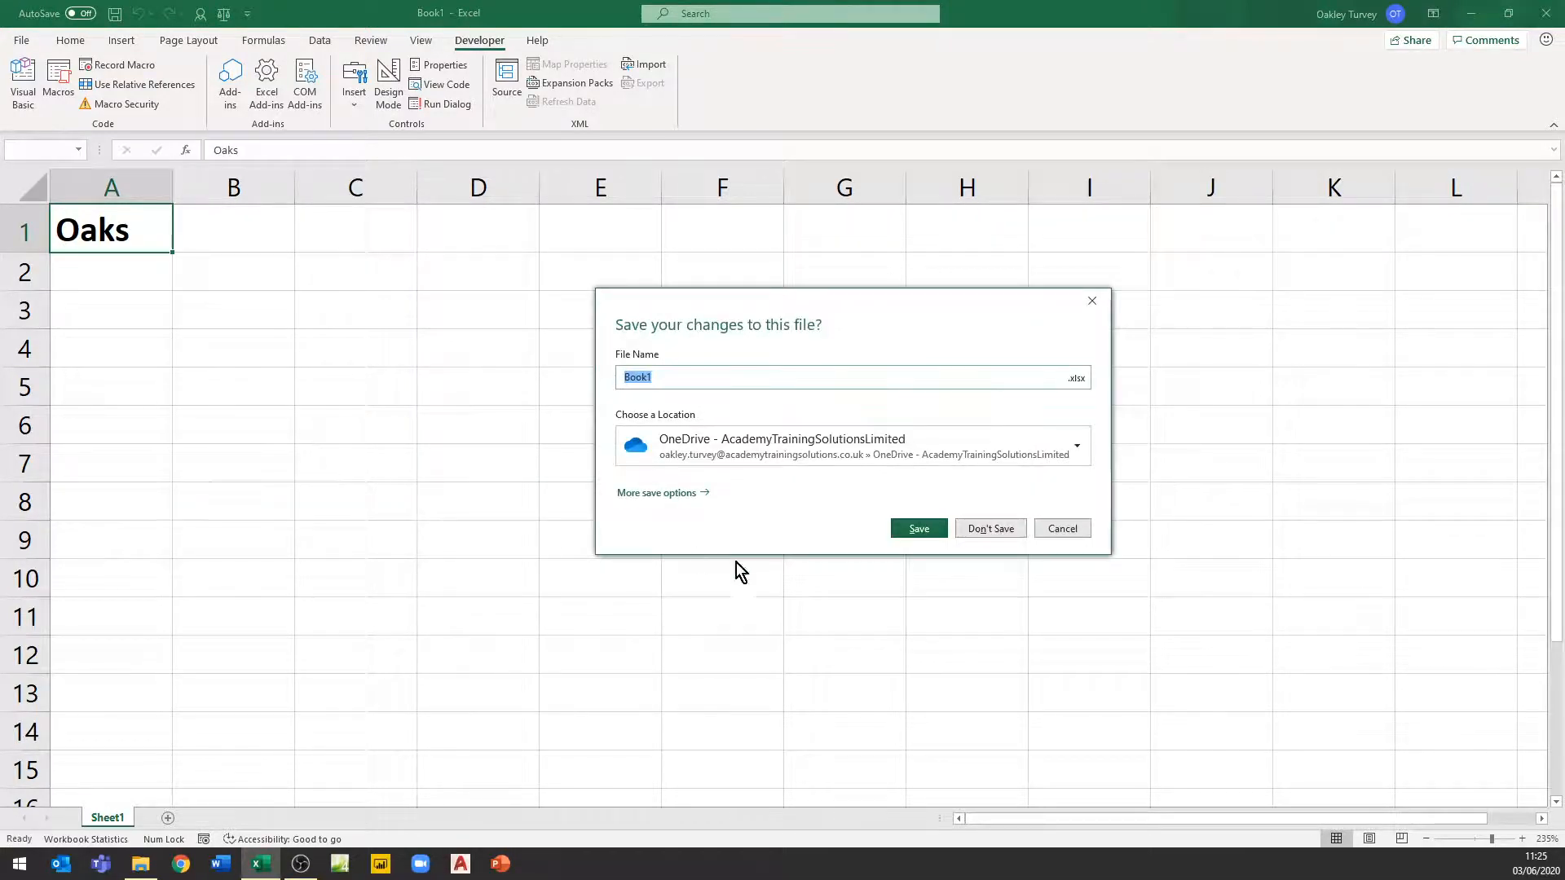
left_click(992, 529)
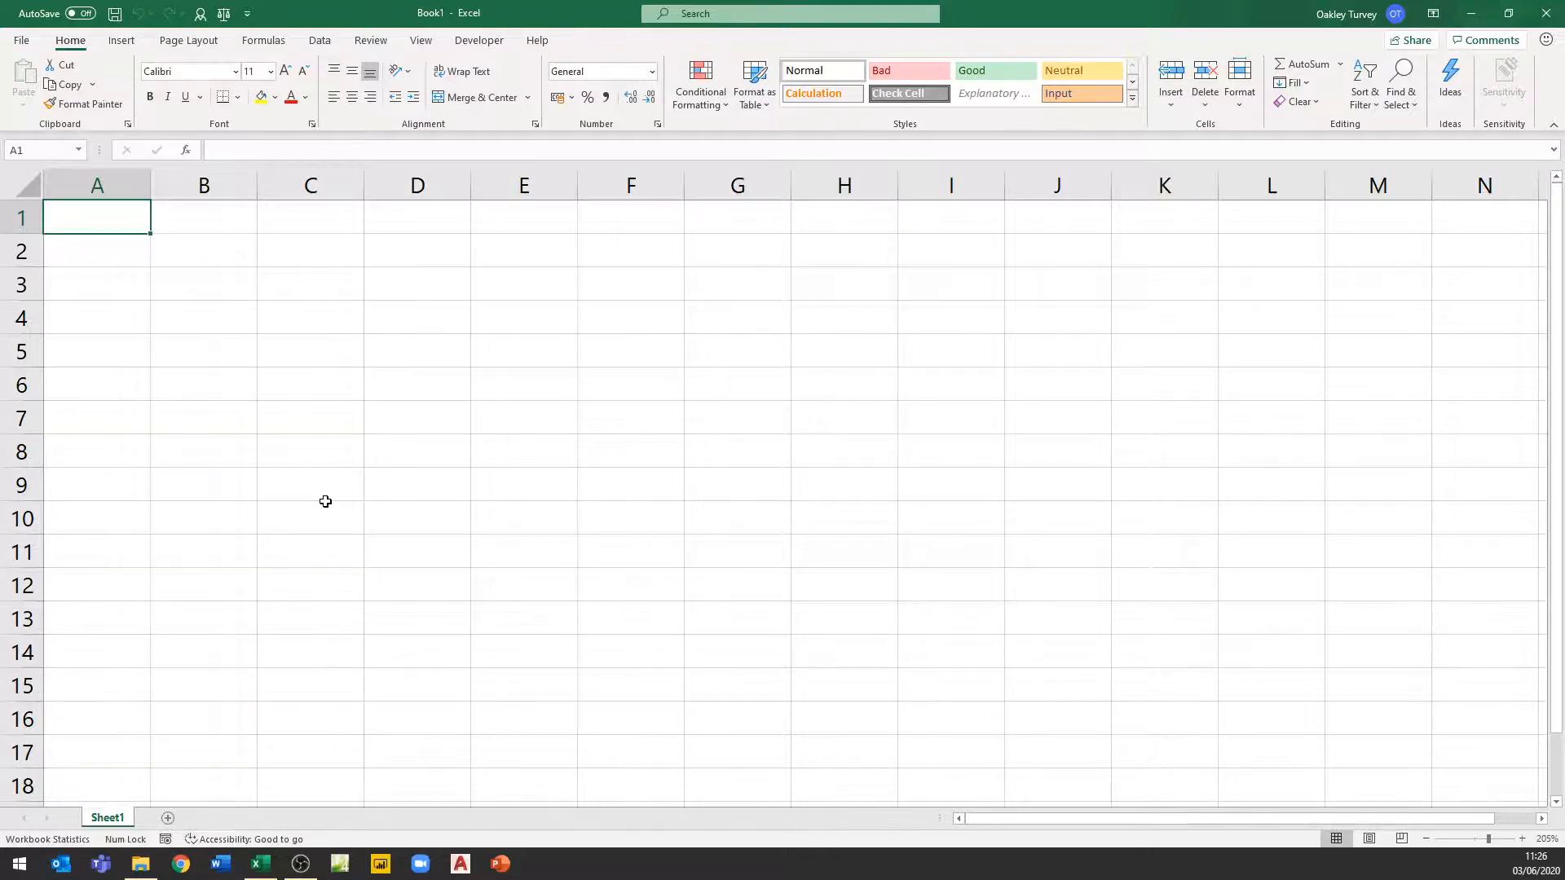
Rename Sheet1 of the new workbook to Start
double_click(115, 819)
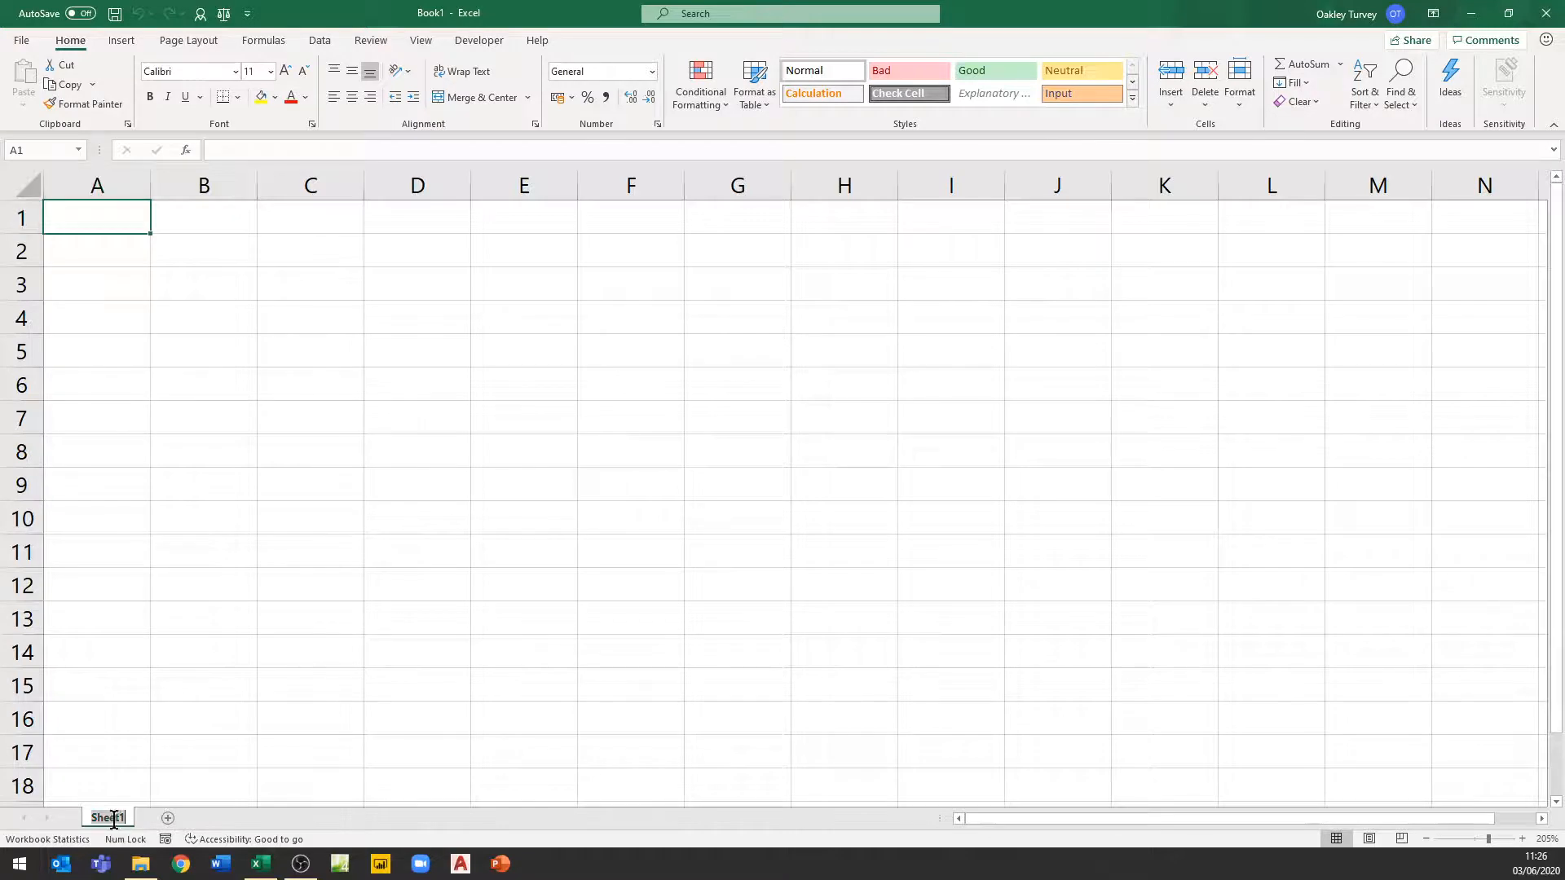
type("Star")
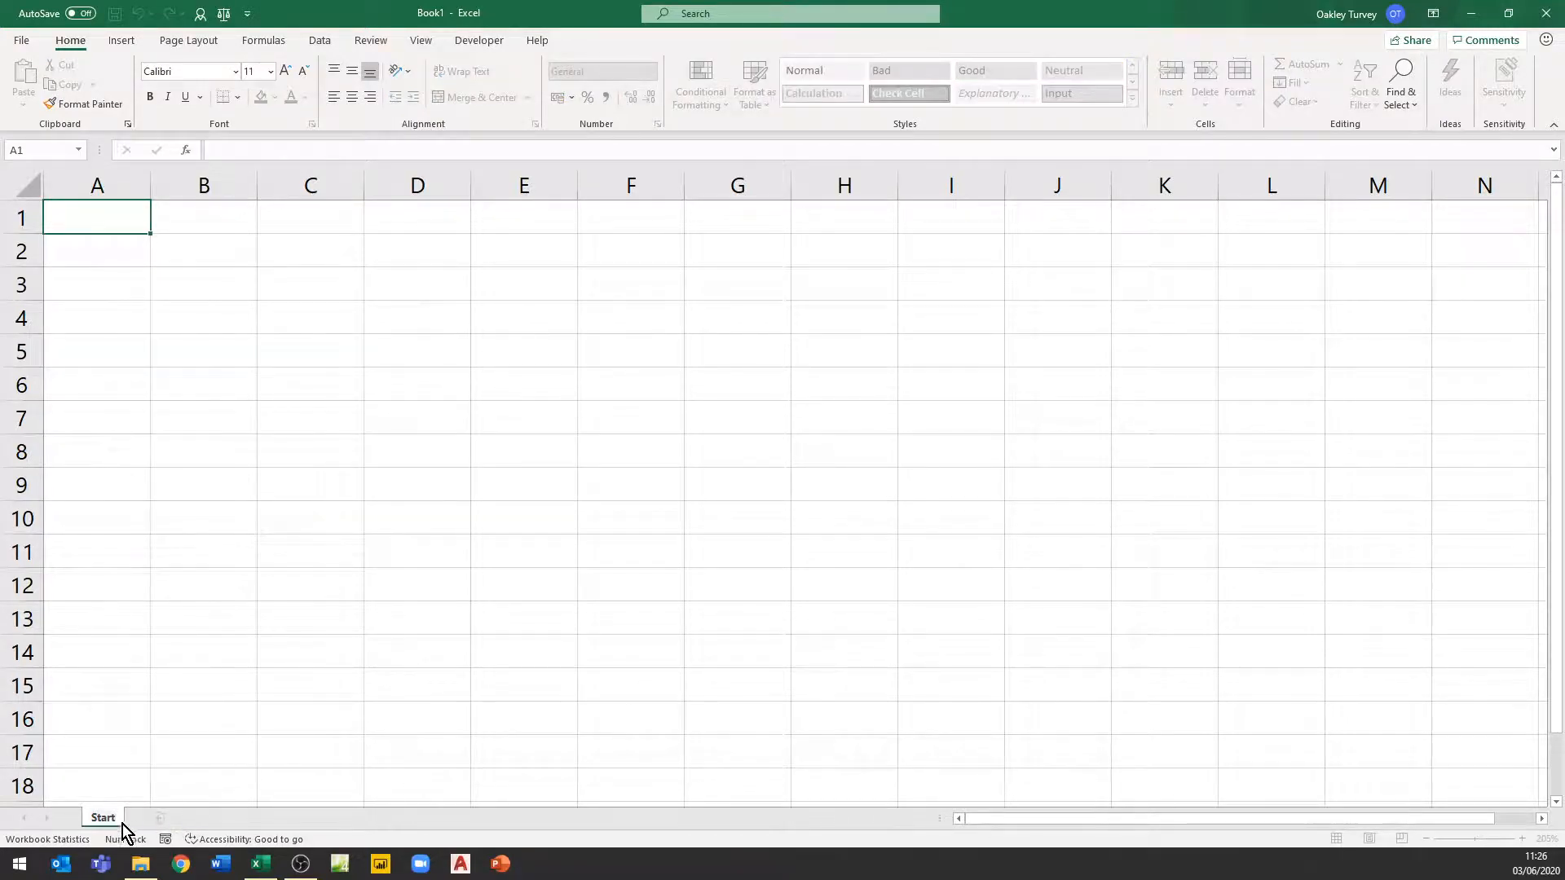
type("t")
key("Return")
Add a new worksheet and rename it Data
left_click(160, 818)
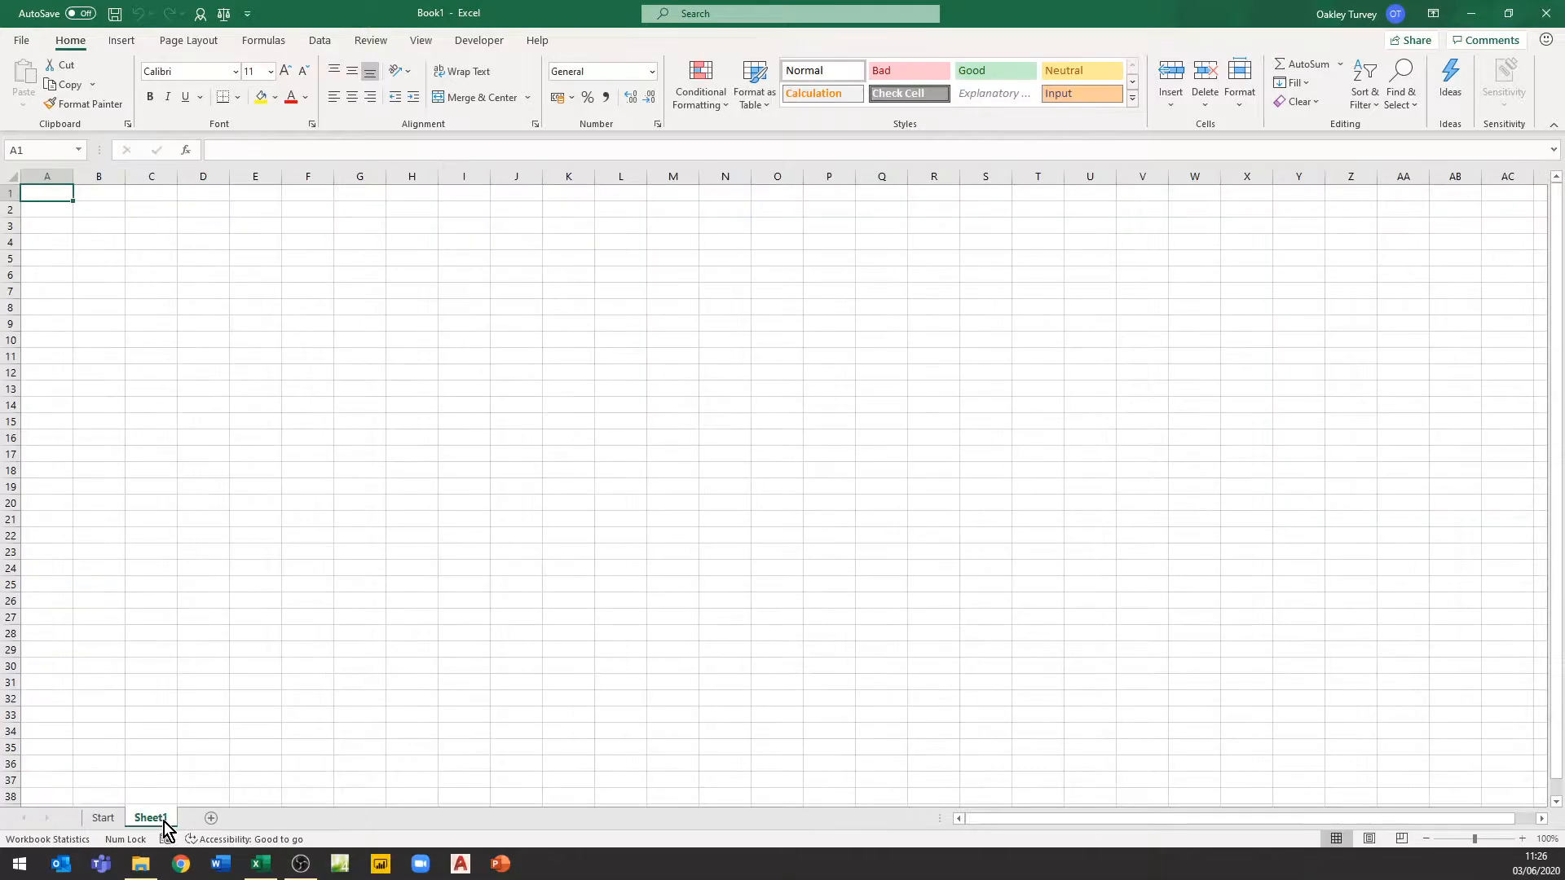
double_click(155, 820)
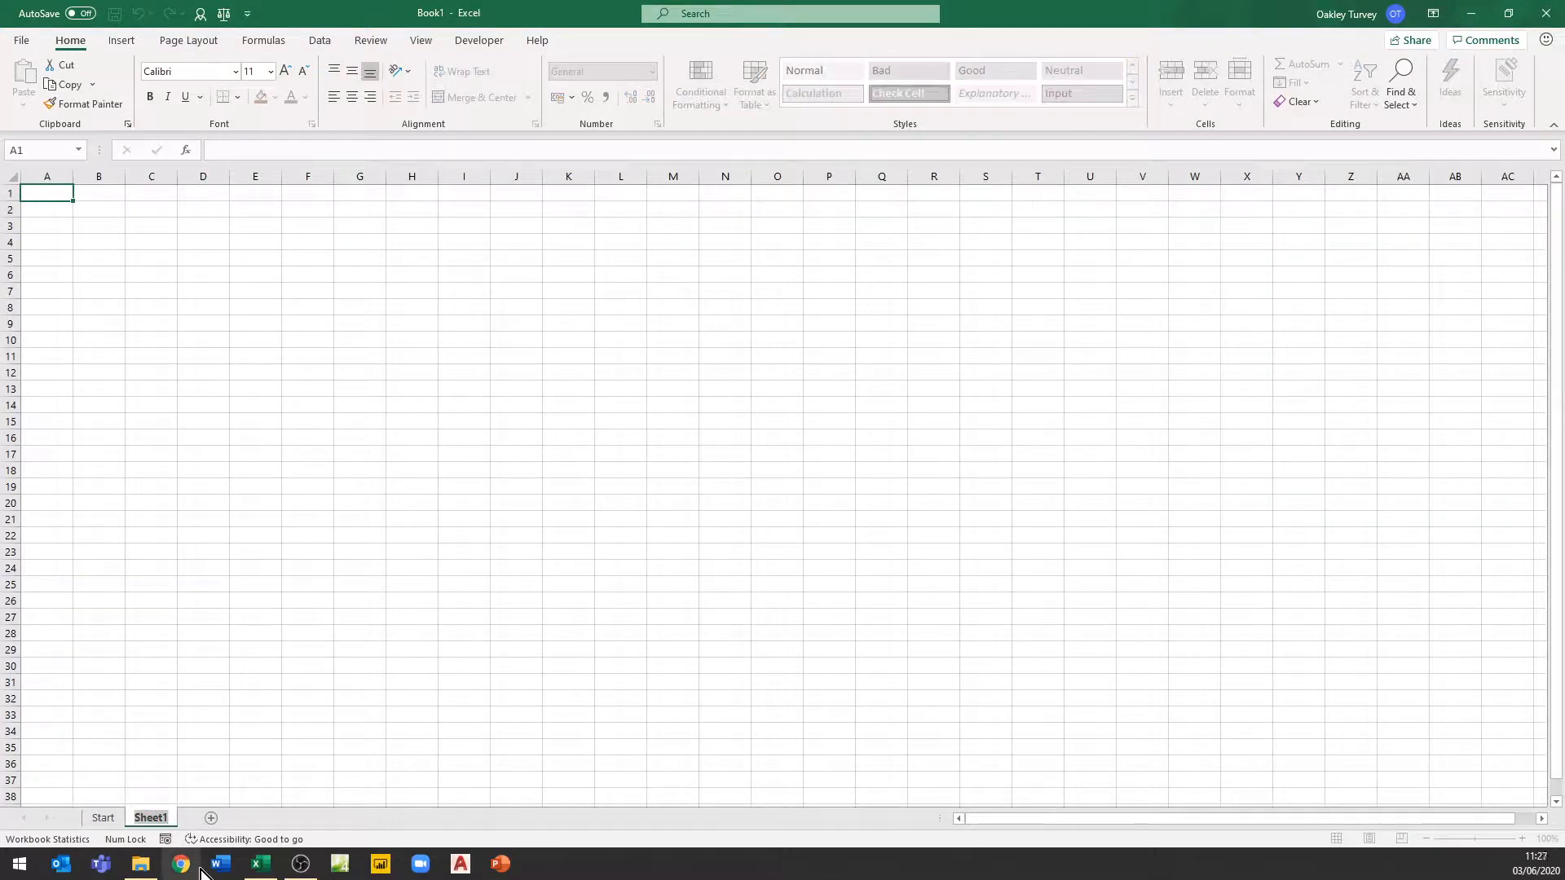
type("Data")
key("Return")
Add another worksheet and rename it Dashboard
mouse_move(261, 863)
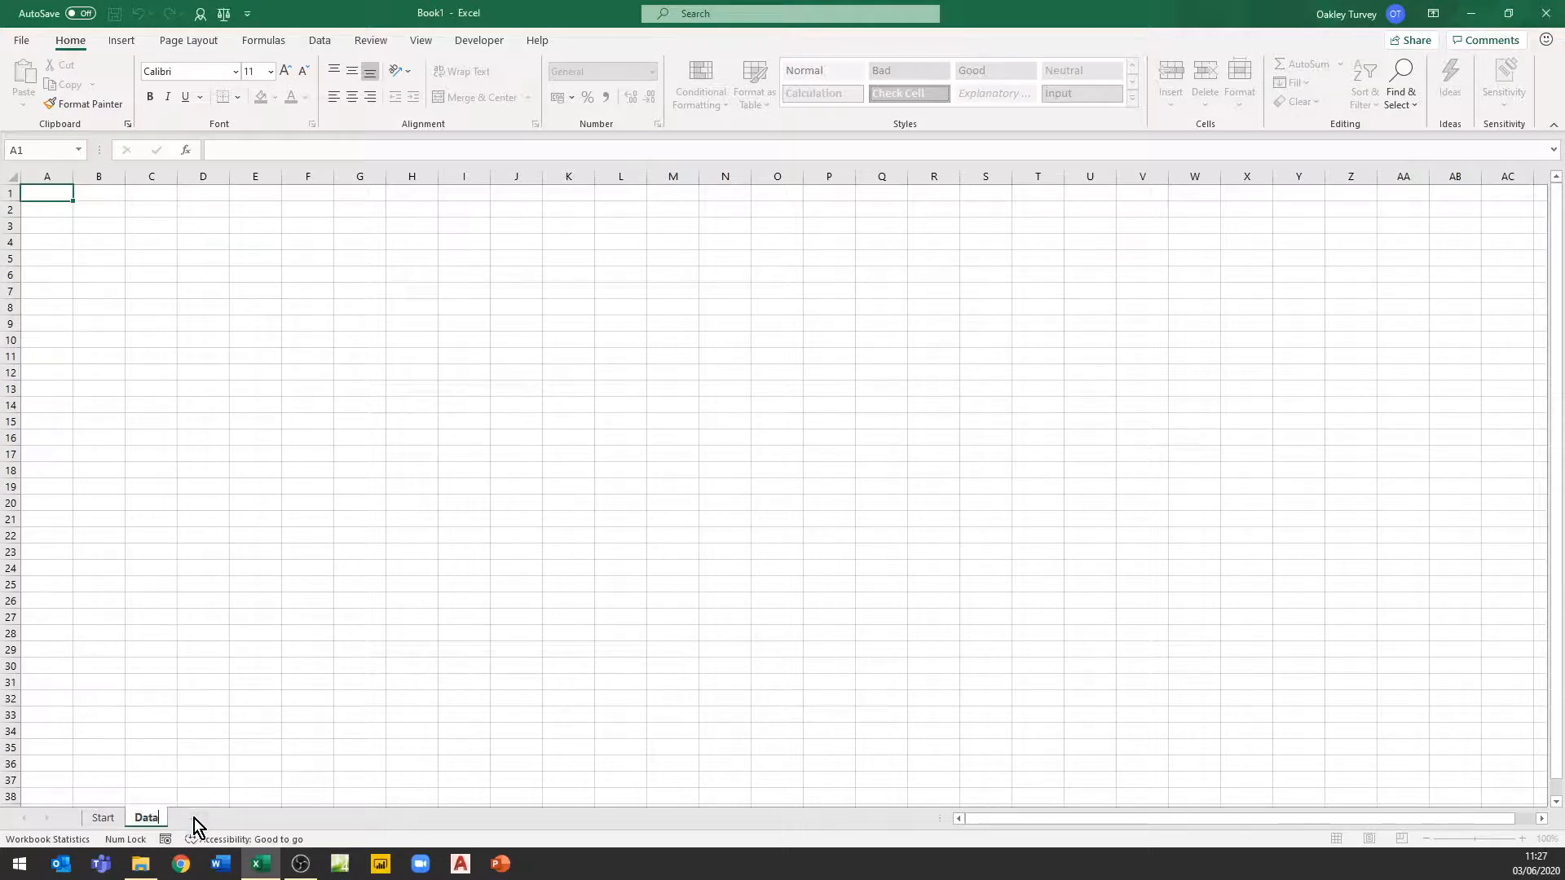
left_click(202, 819)
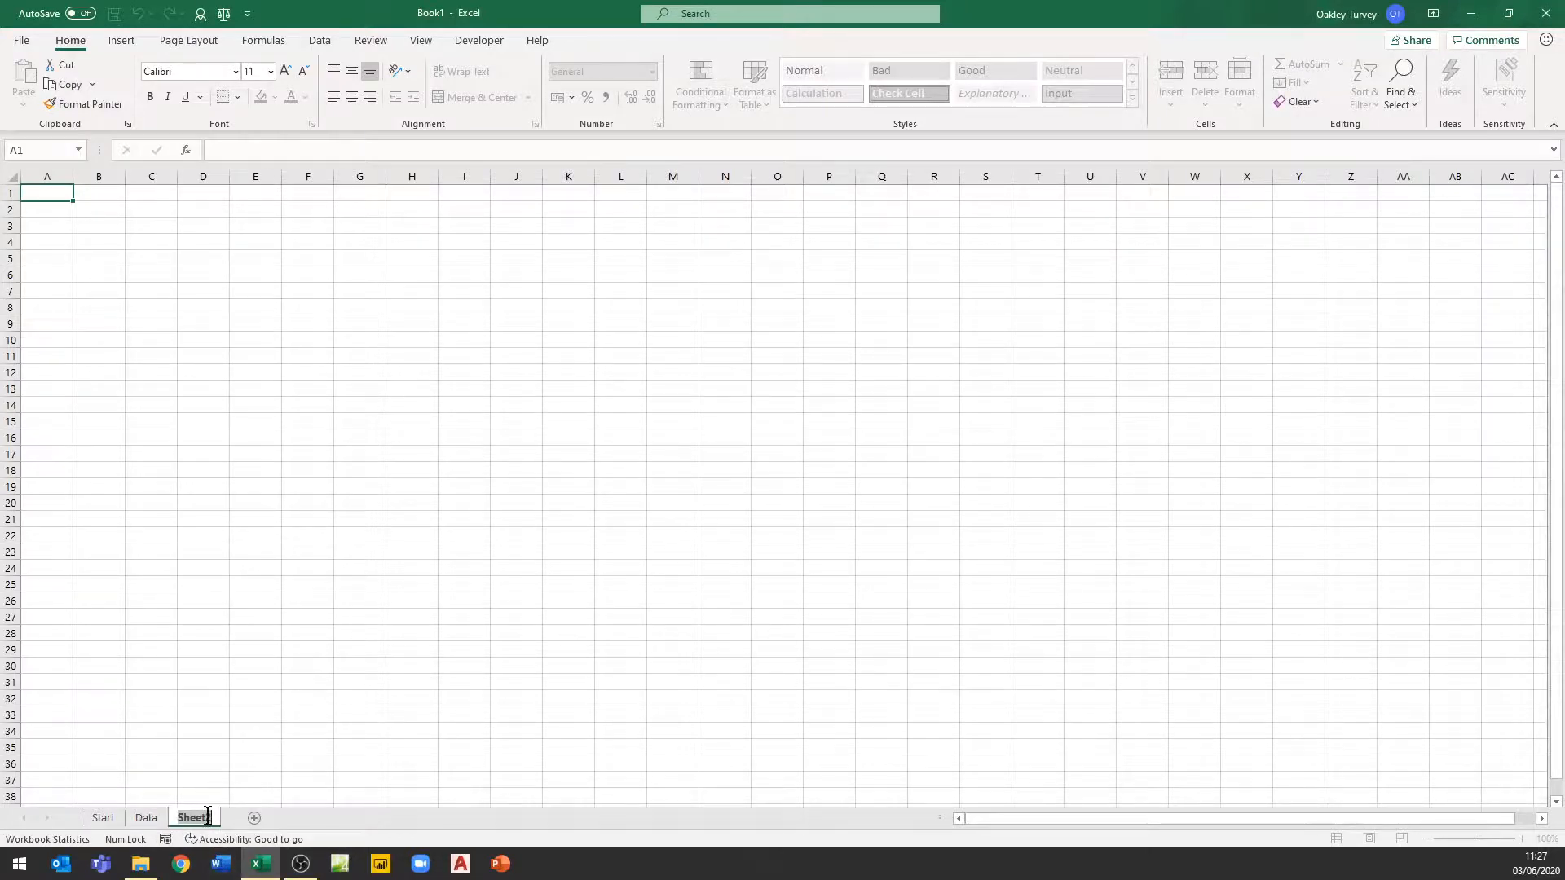
type("Dashboard")
Save the workbook to the Desktop as an Excel Macro-Enabled Workbook named FridayReport
left_click(143, 819)
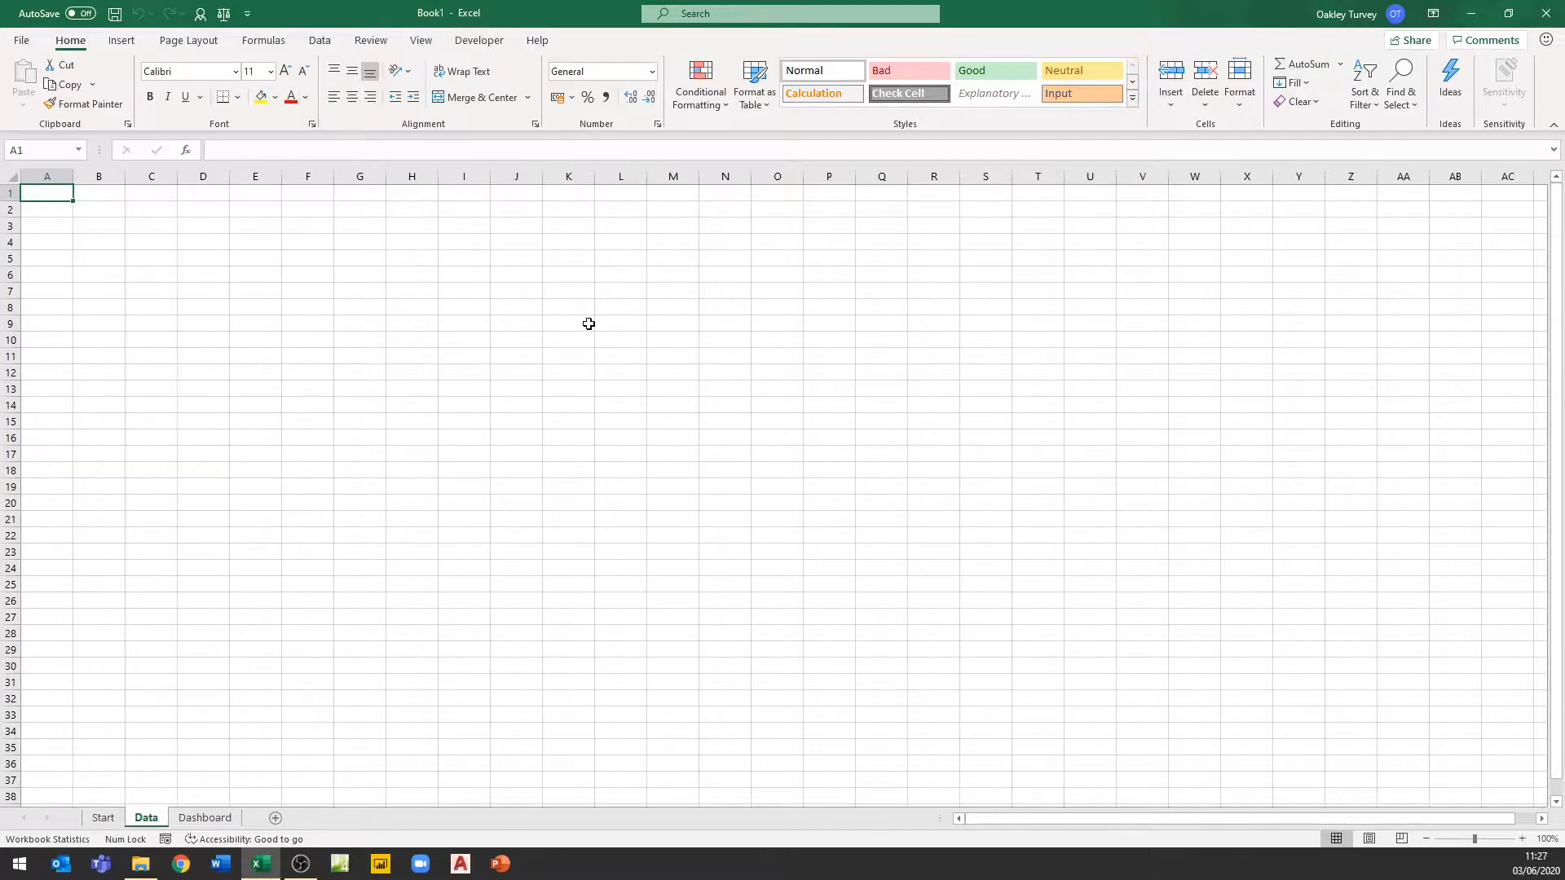
key("F12")
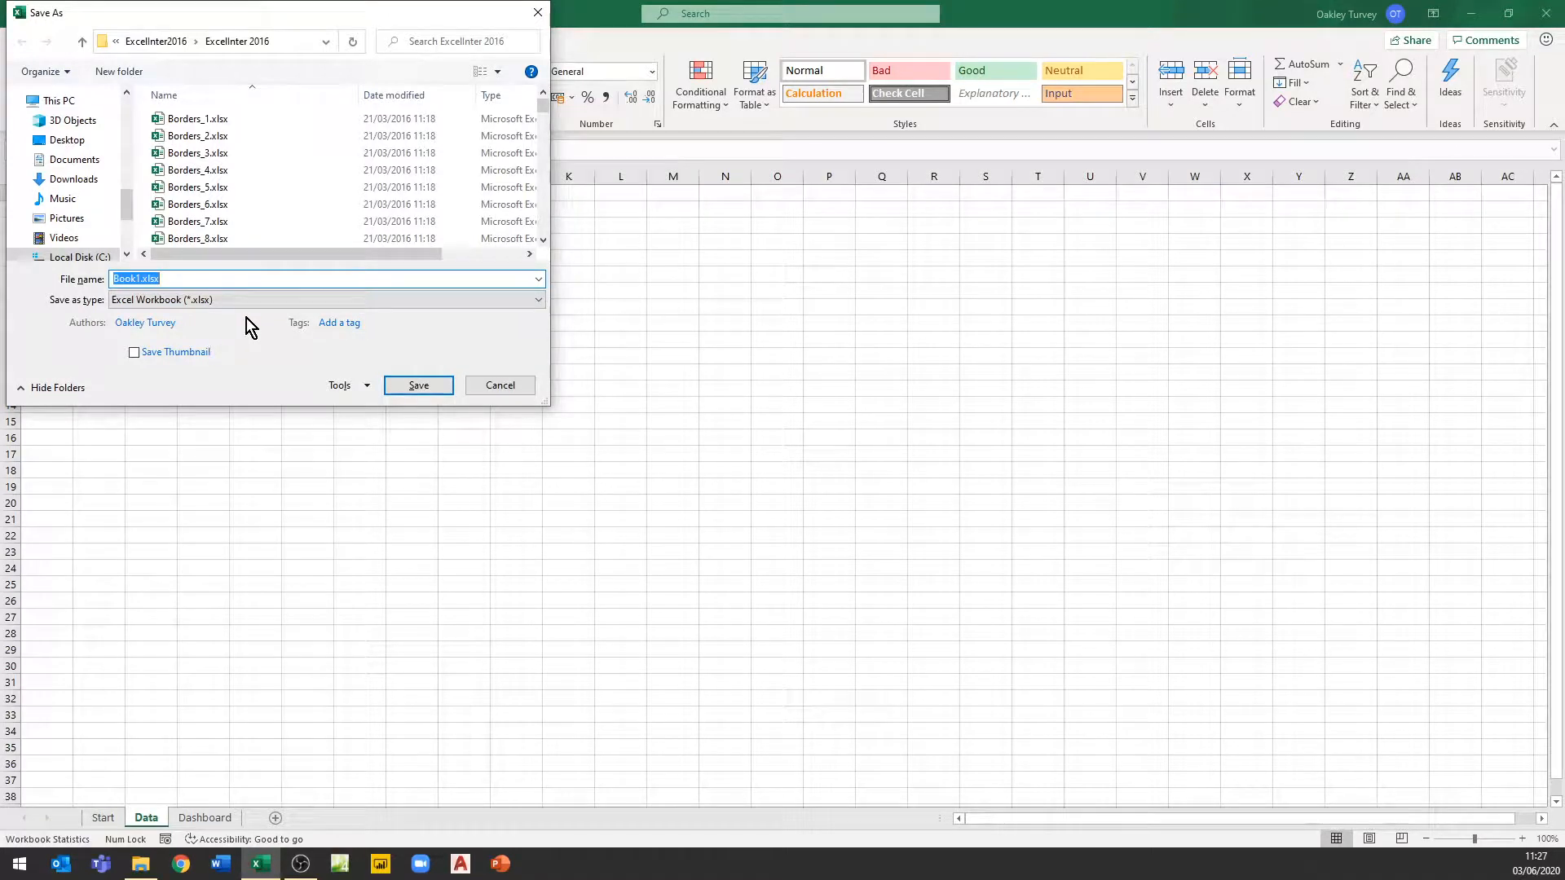
left_click(64, 146)
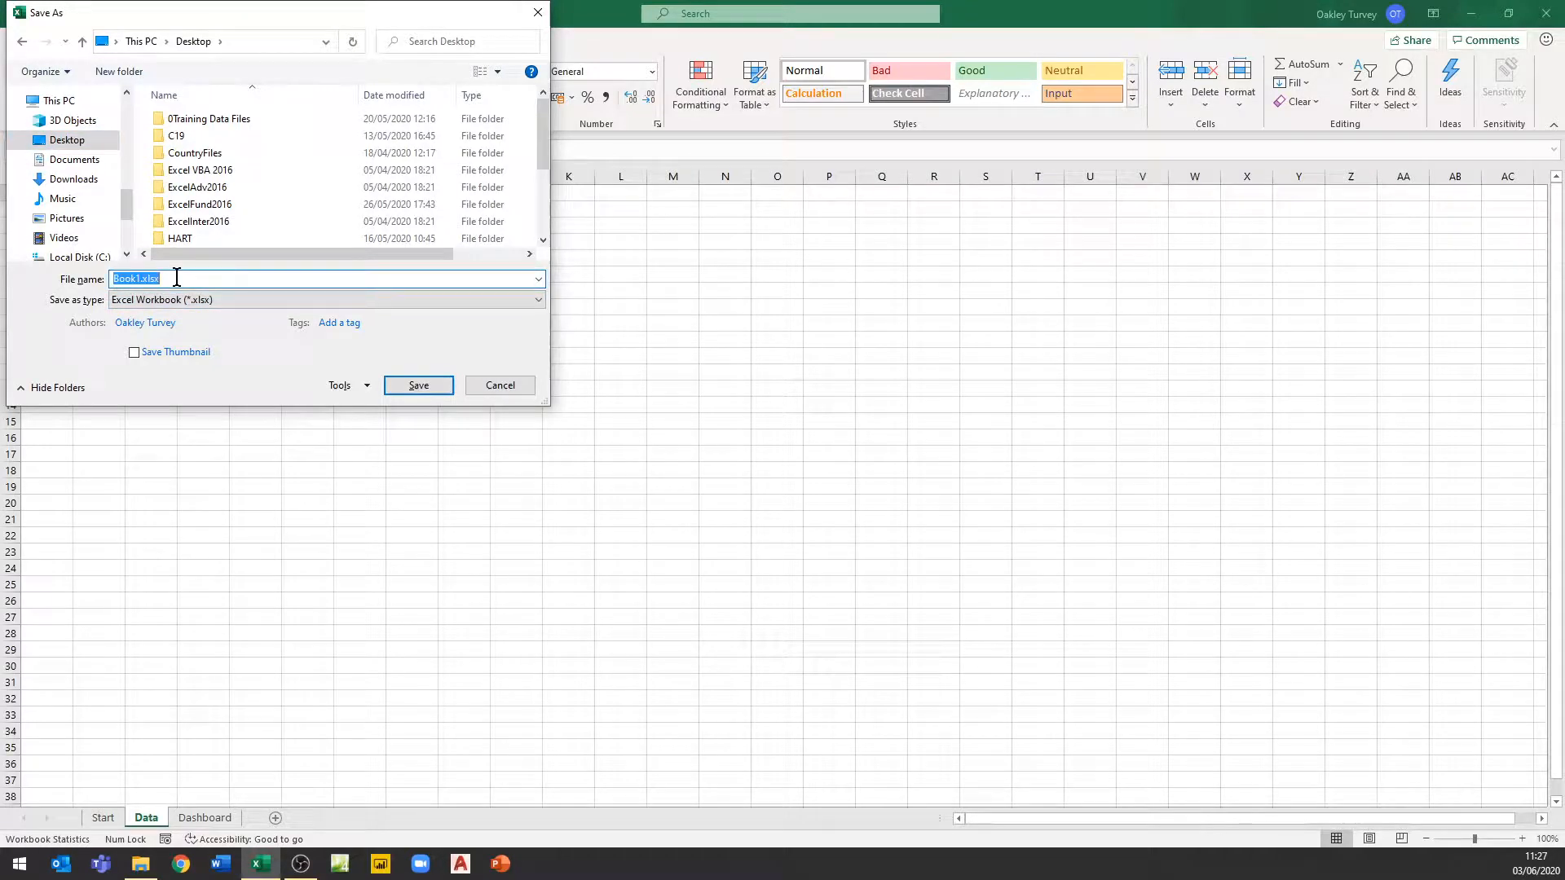
type("FridayReport")
left_click(183, 301)
left_click(189, 328)
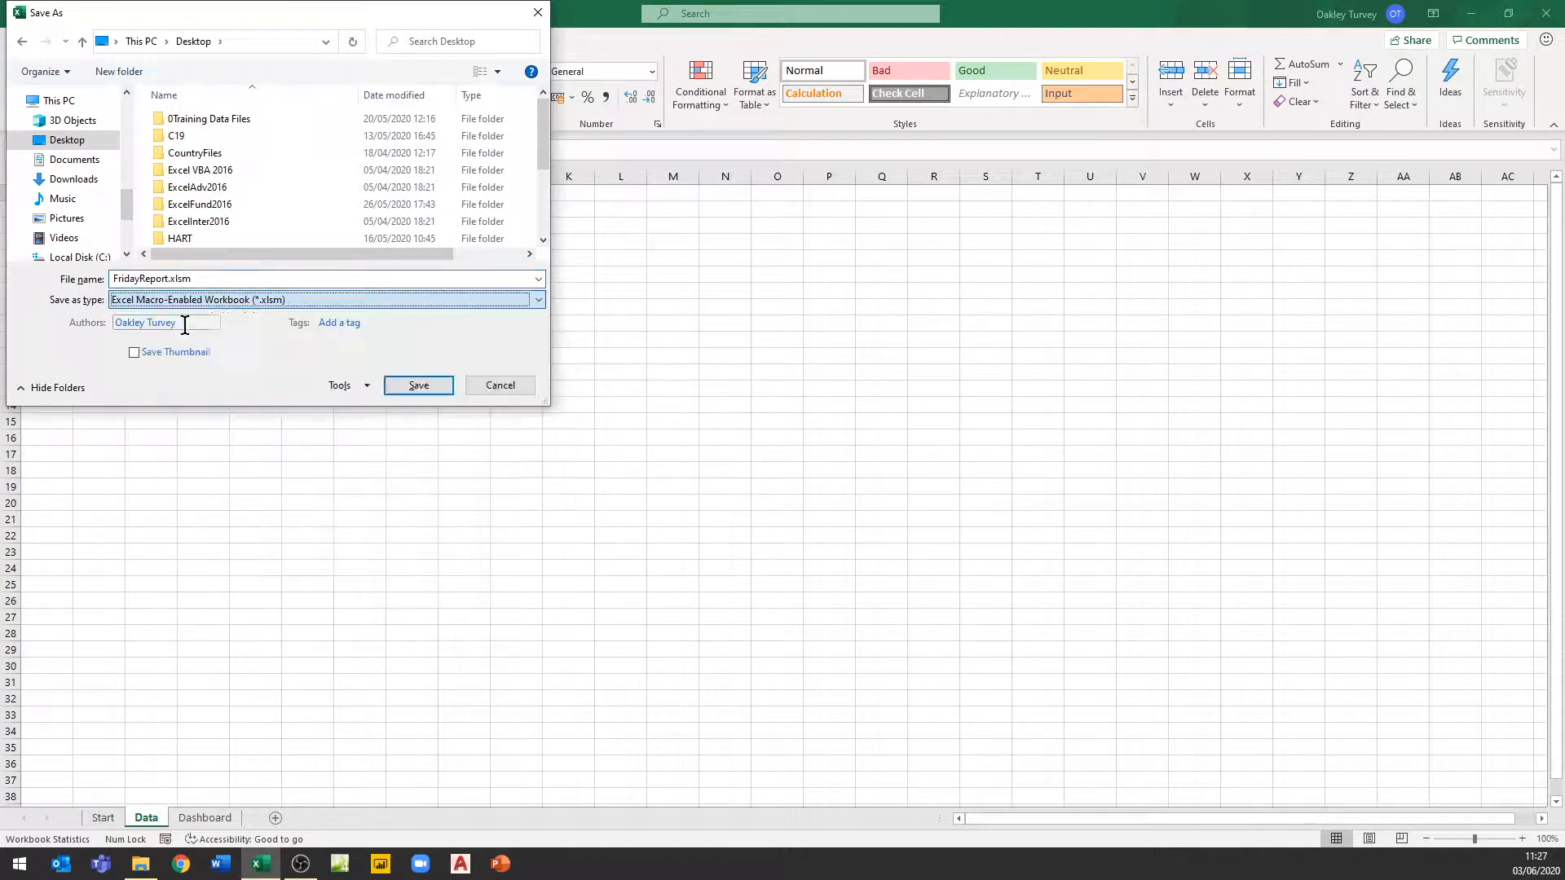
left_click(422, 390)
left_click(419, 387)
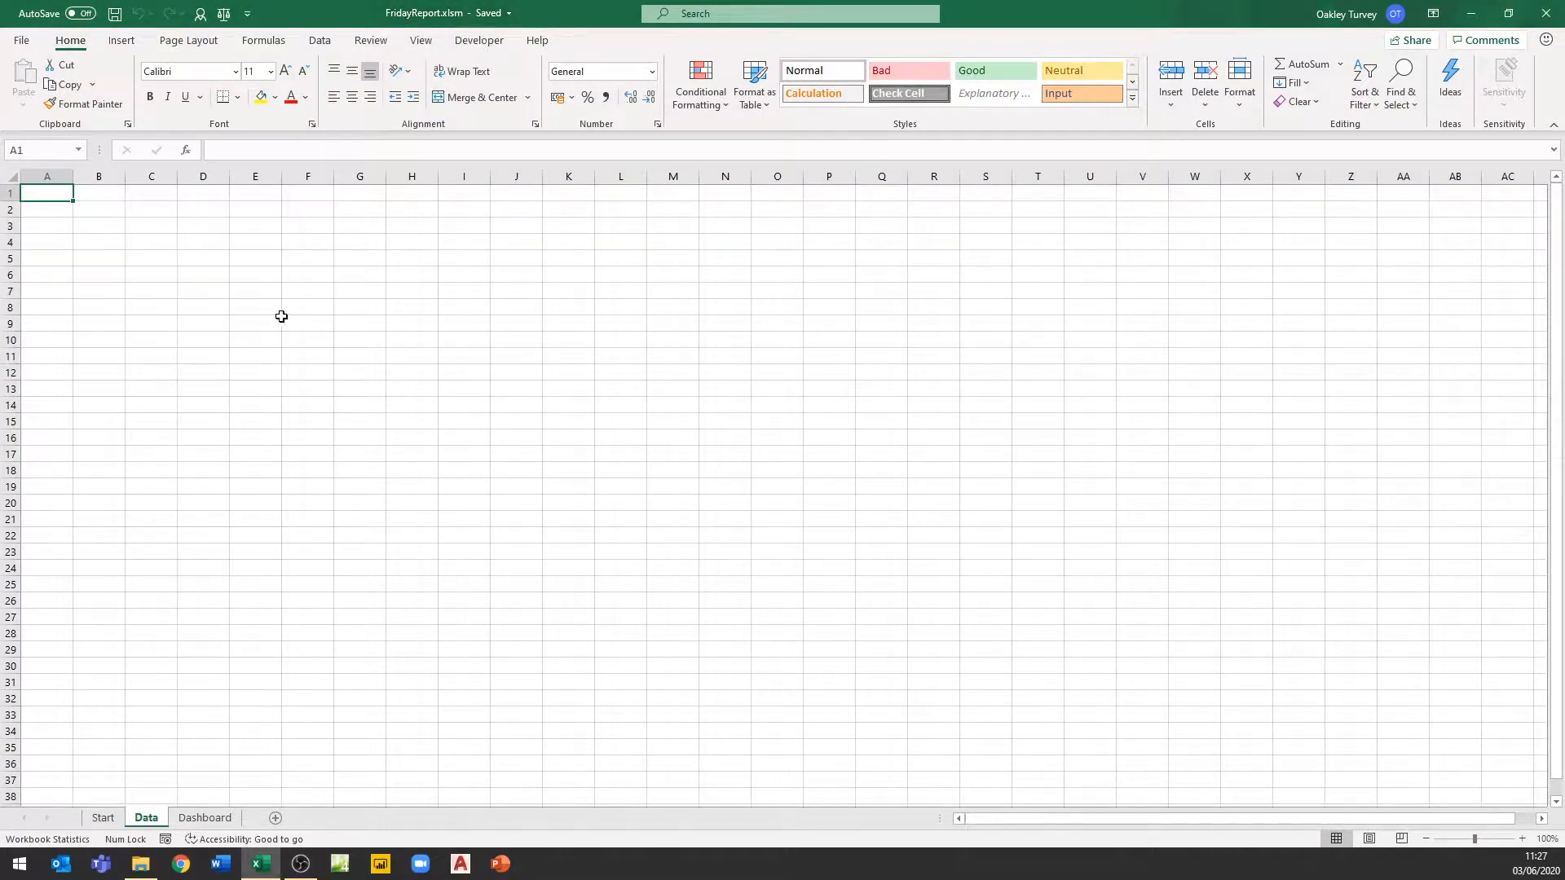
With the Start sheet active, begin recording a macro named FridayFiles stored in This Workbook
scroll(347, 373, "up", 8)
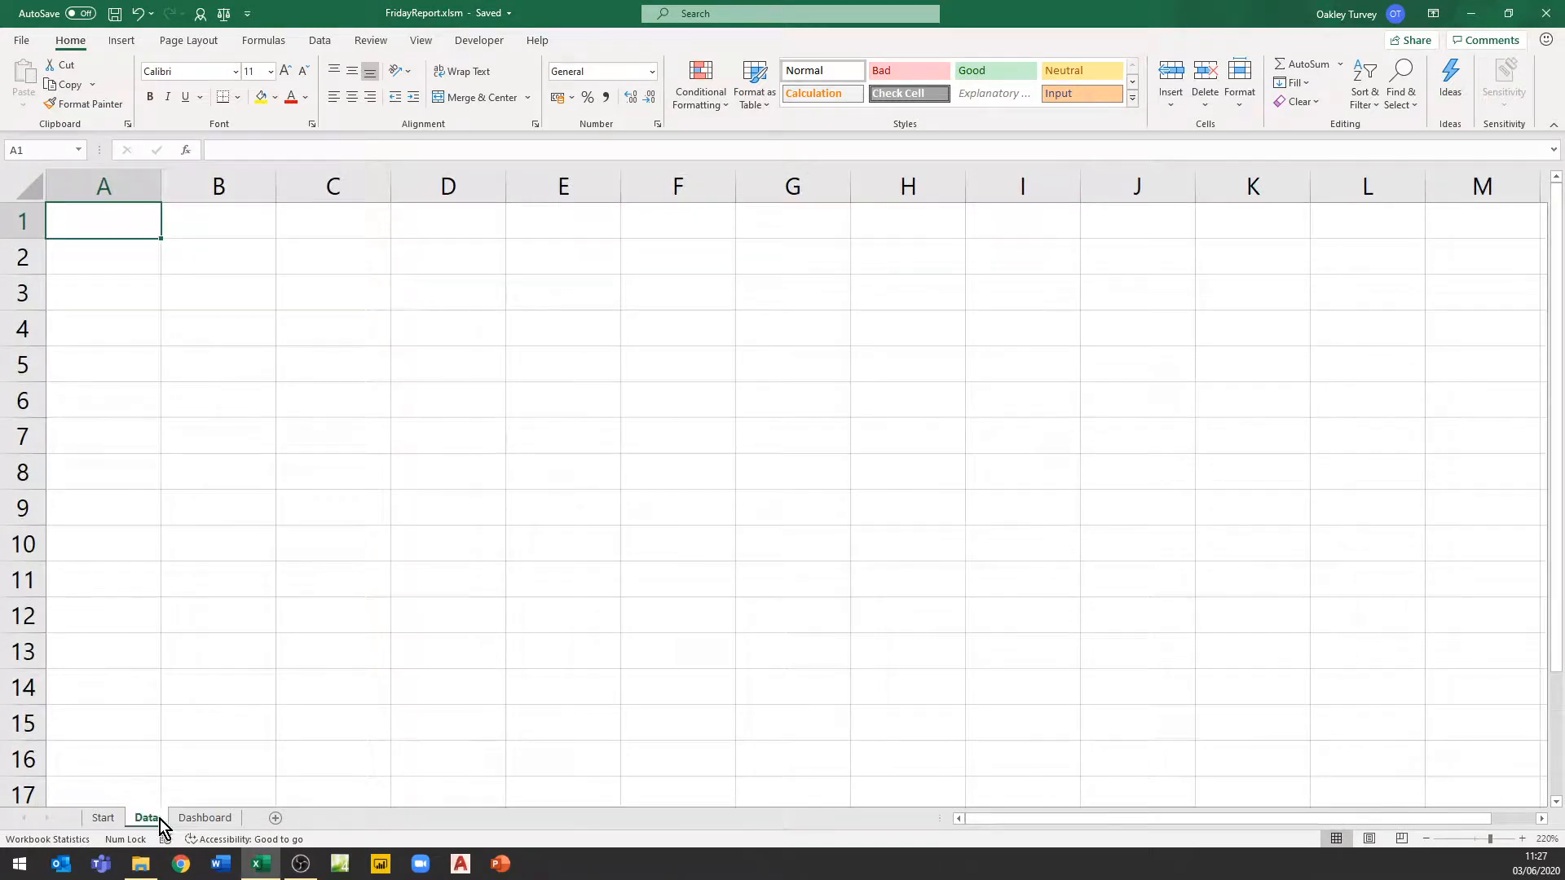
left_click(109, 819)
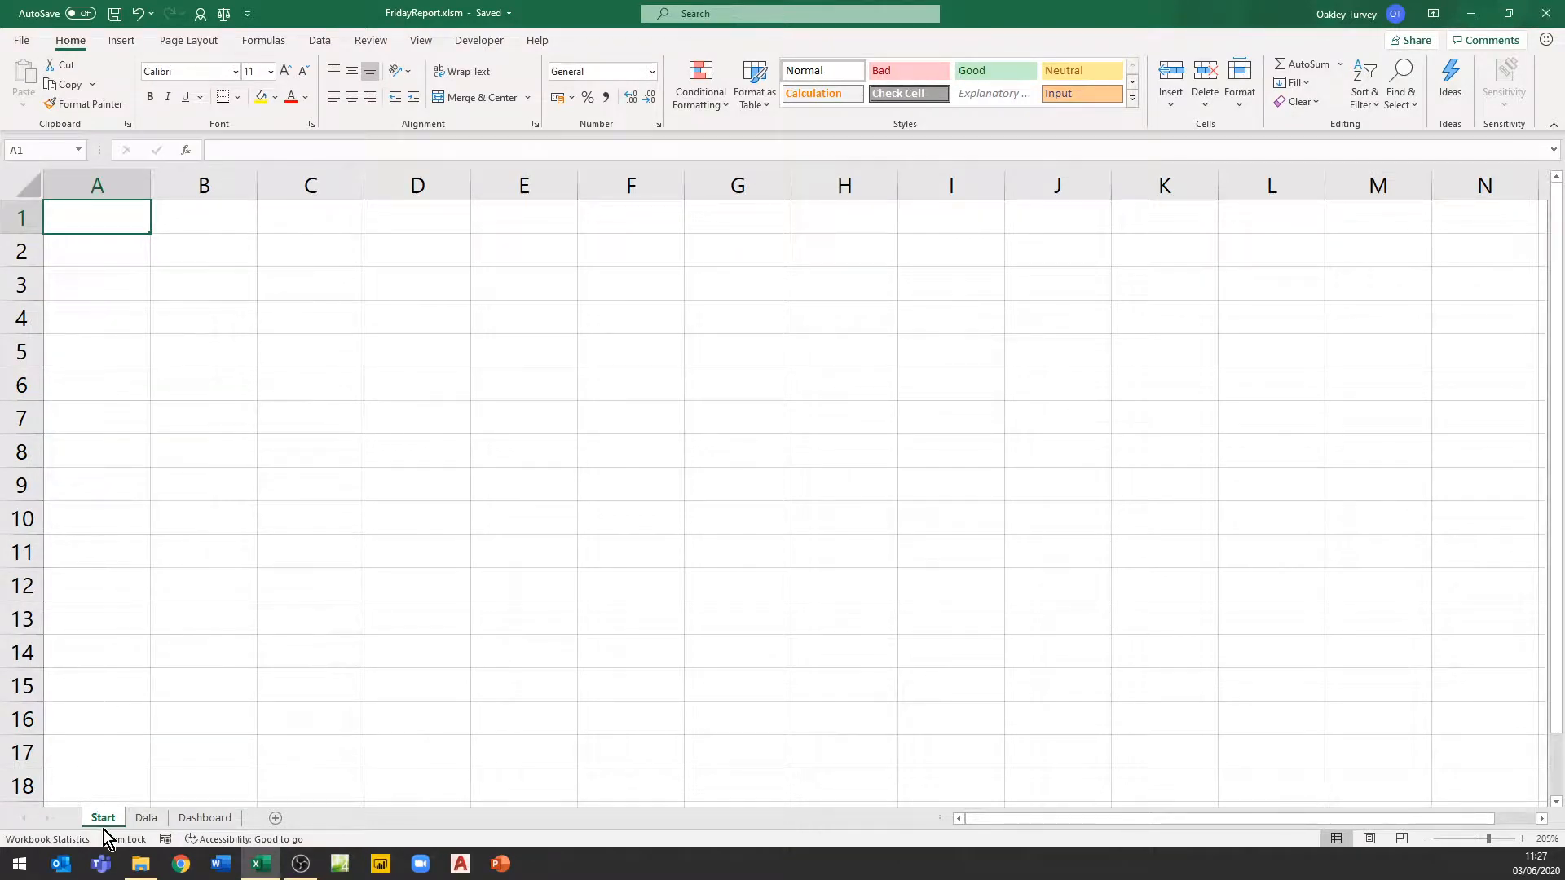
left_click(148, 818)
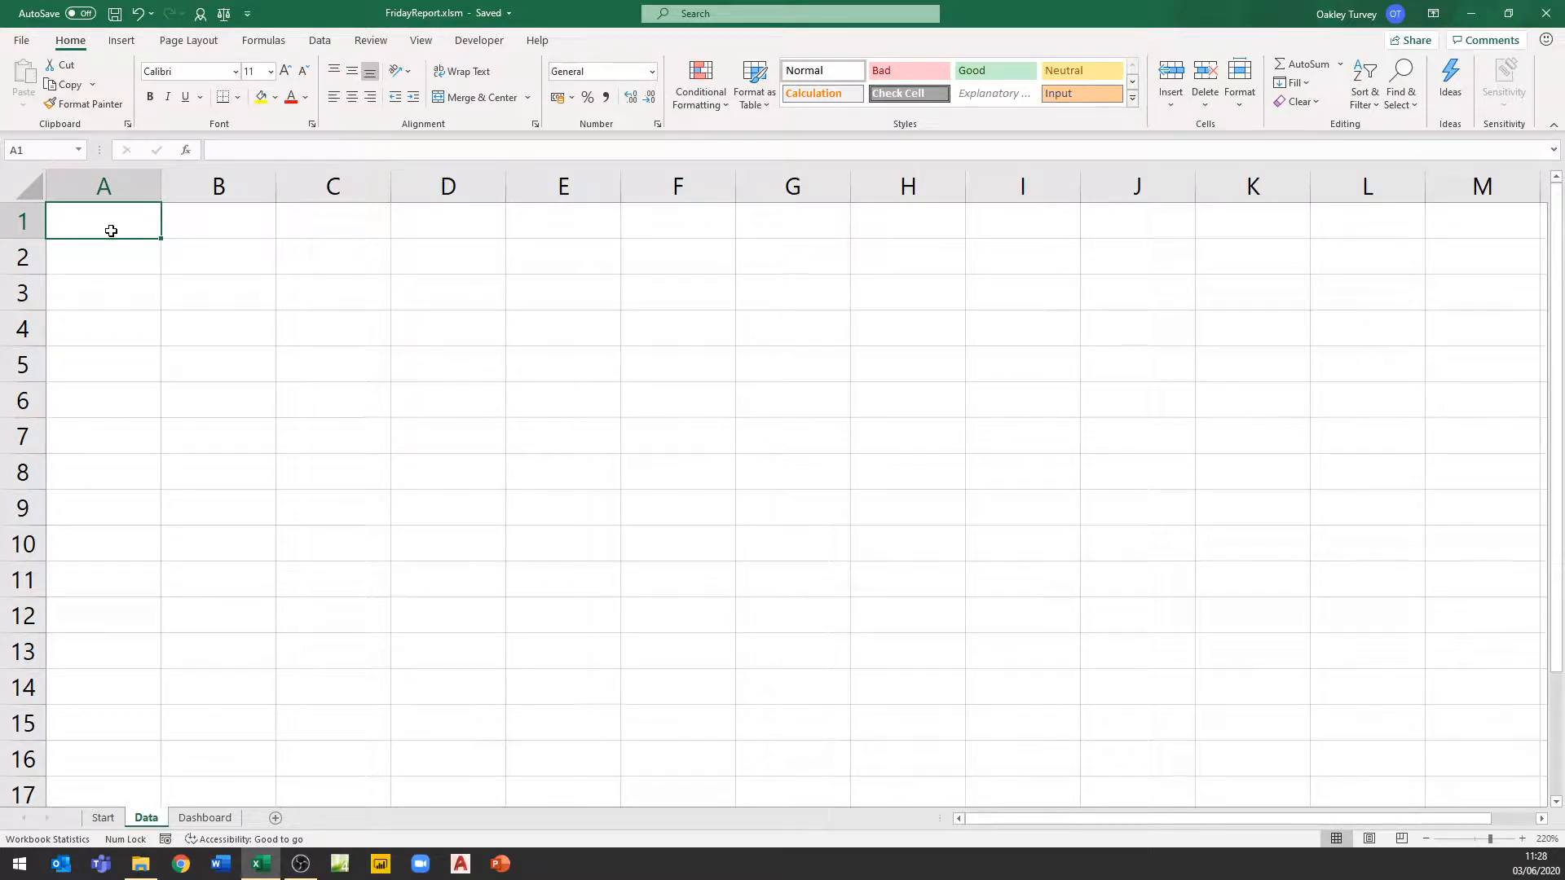
left_click(309, 291)
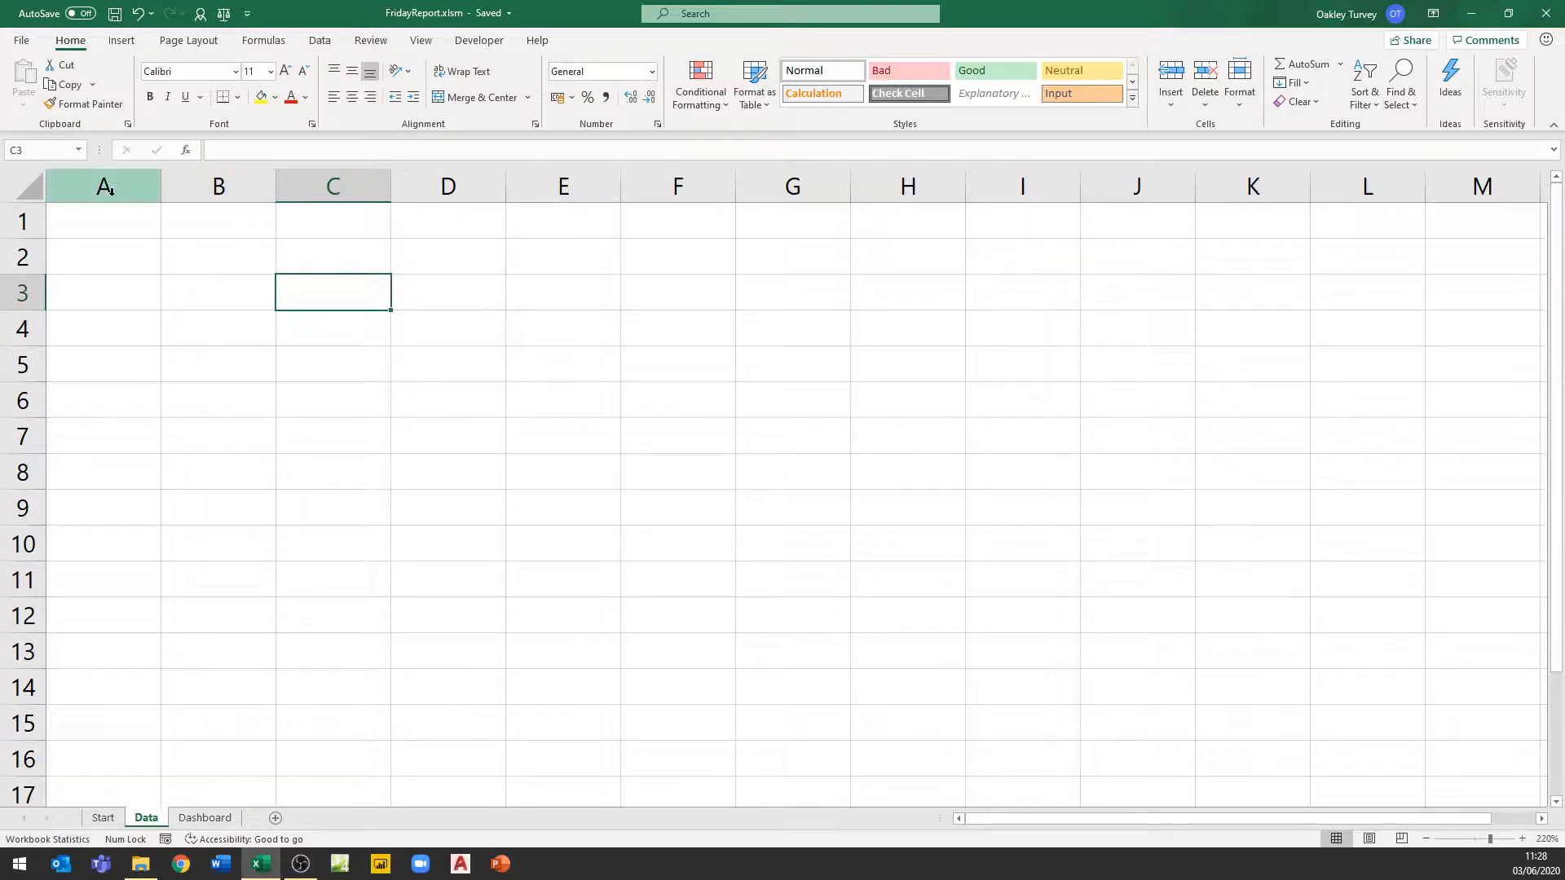
left_click(103, 818)
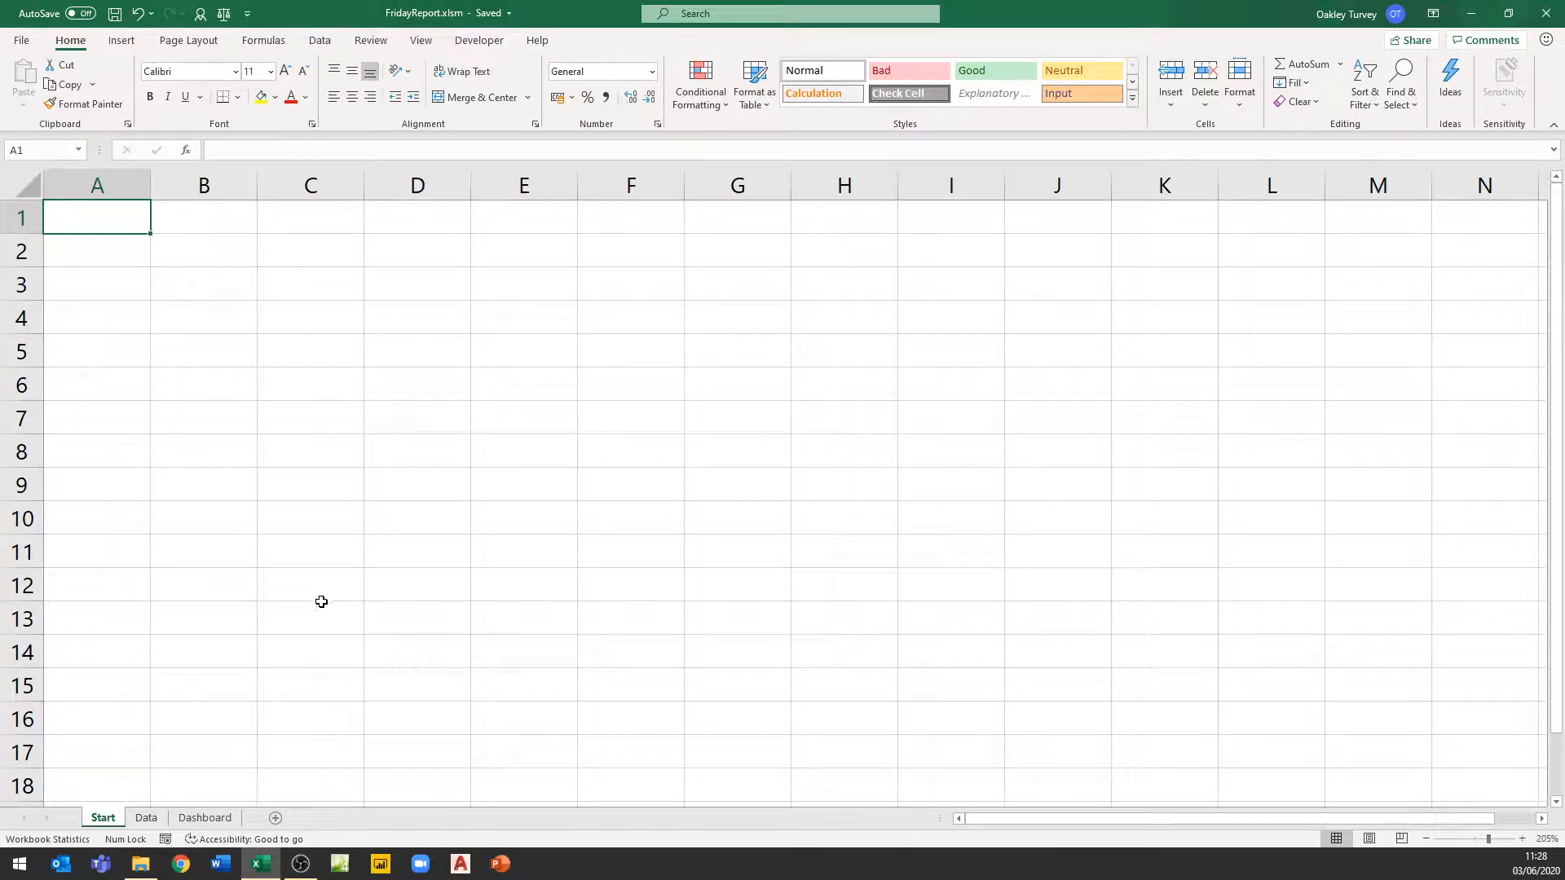
left_click(480, 41)
left_click(116, 65)
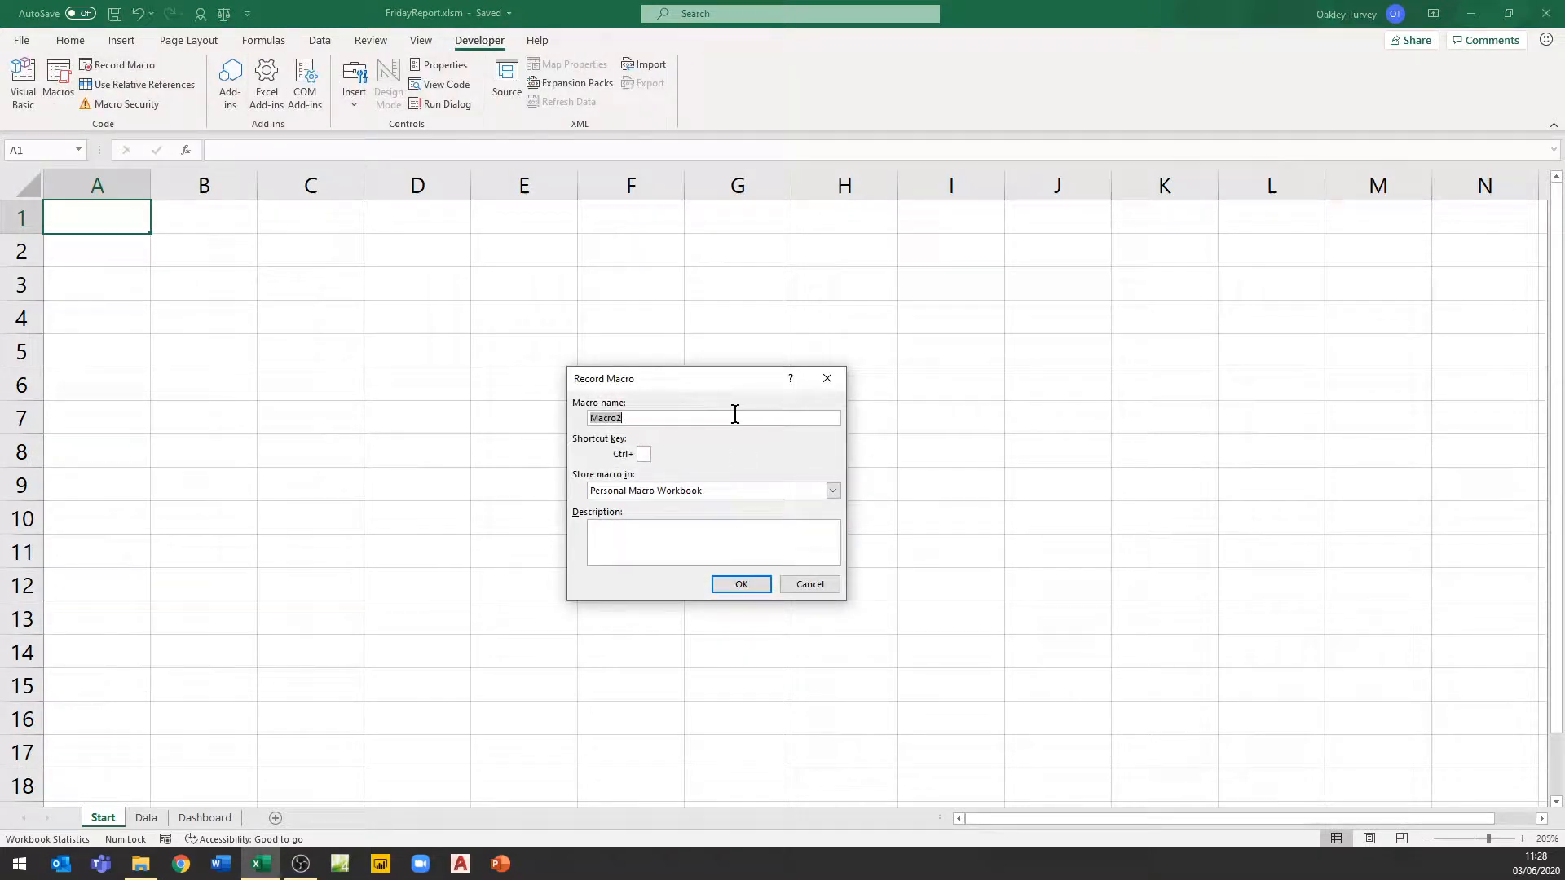
type("FridayFiles")
left_click(835, 492)
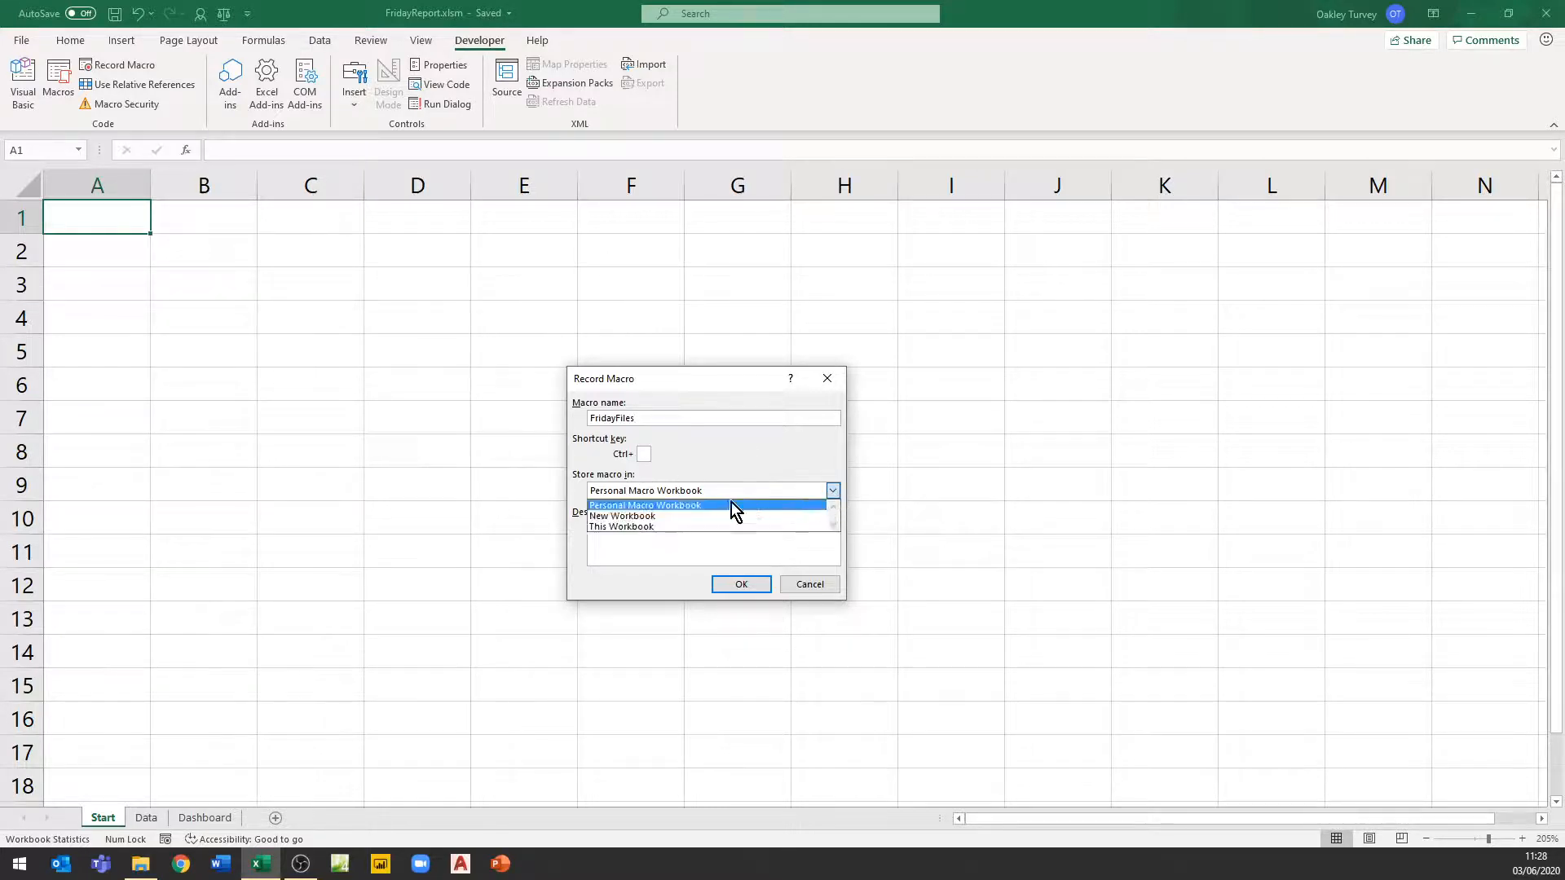
left_click(637, 527)
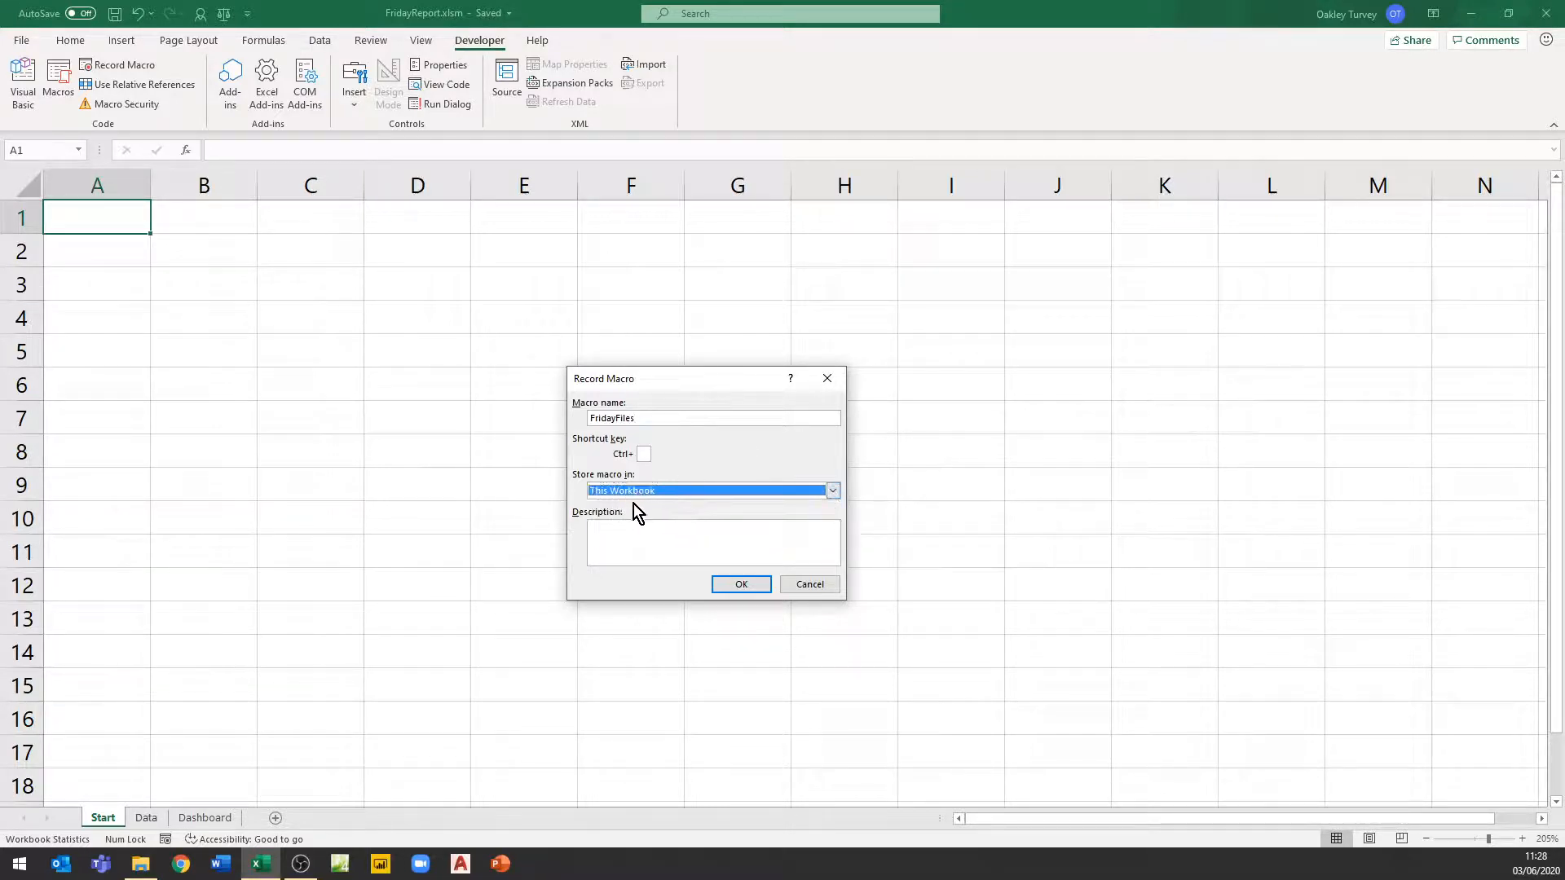
left_click(755, 586)
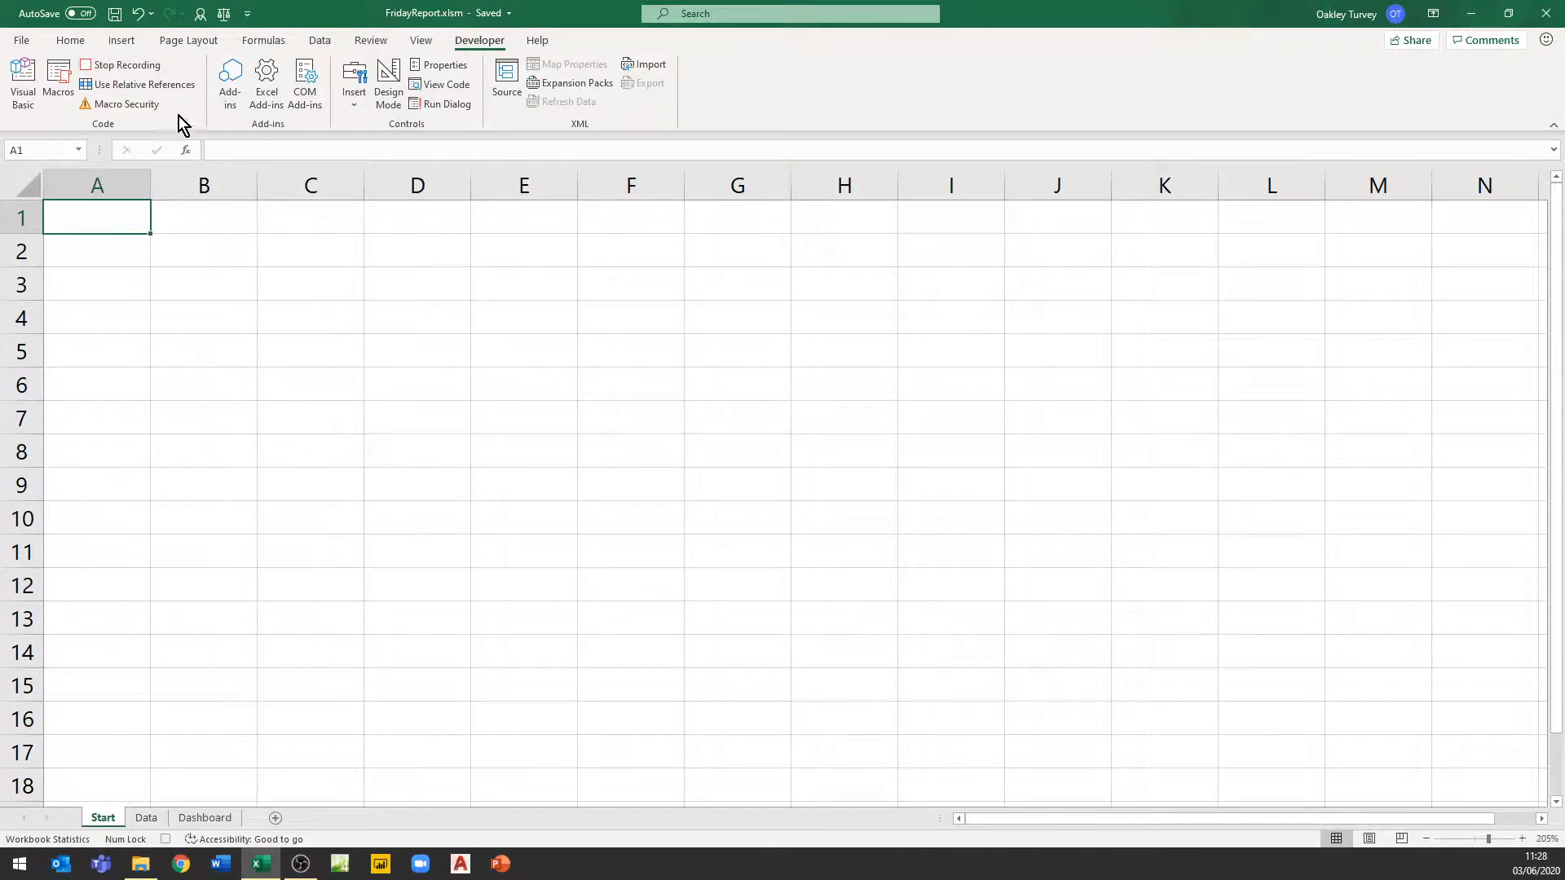
Open WeeklySales.csv from the Desktop, showing all file types in the Open dialog
left_click(20, 42)
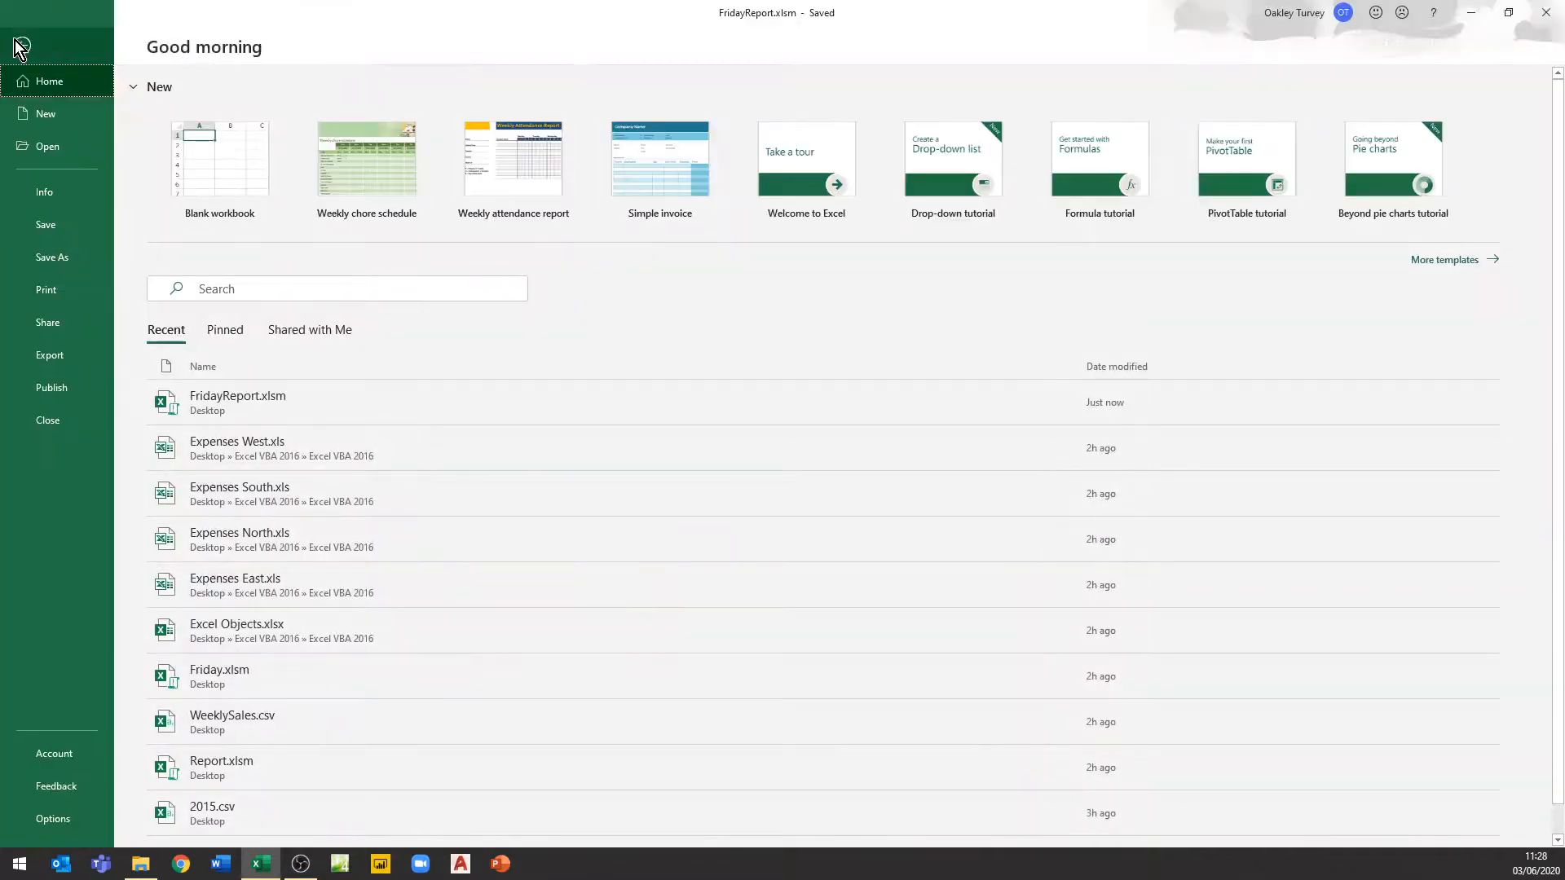
left_click(47, 148)
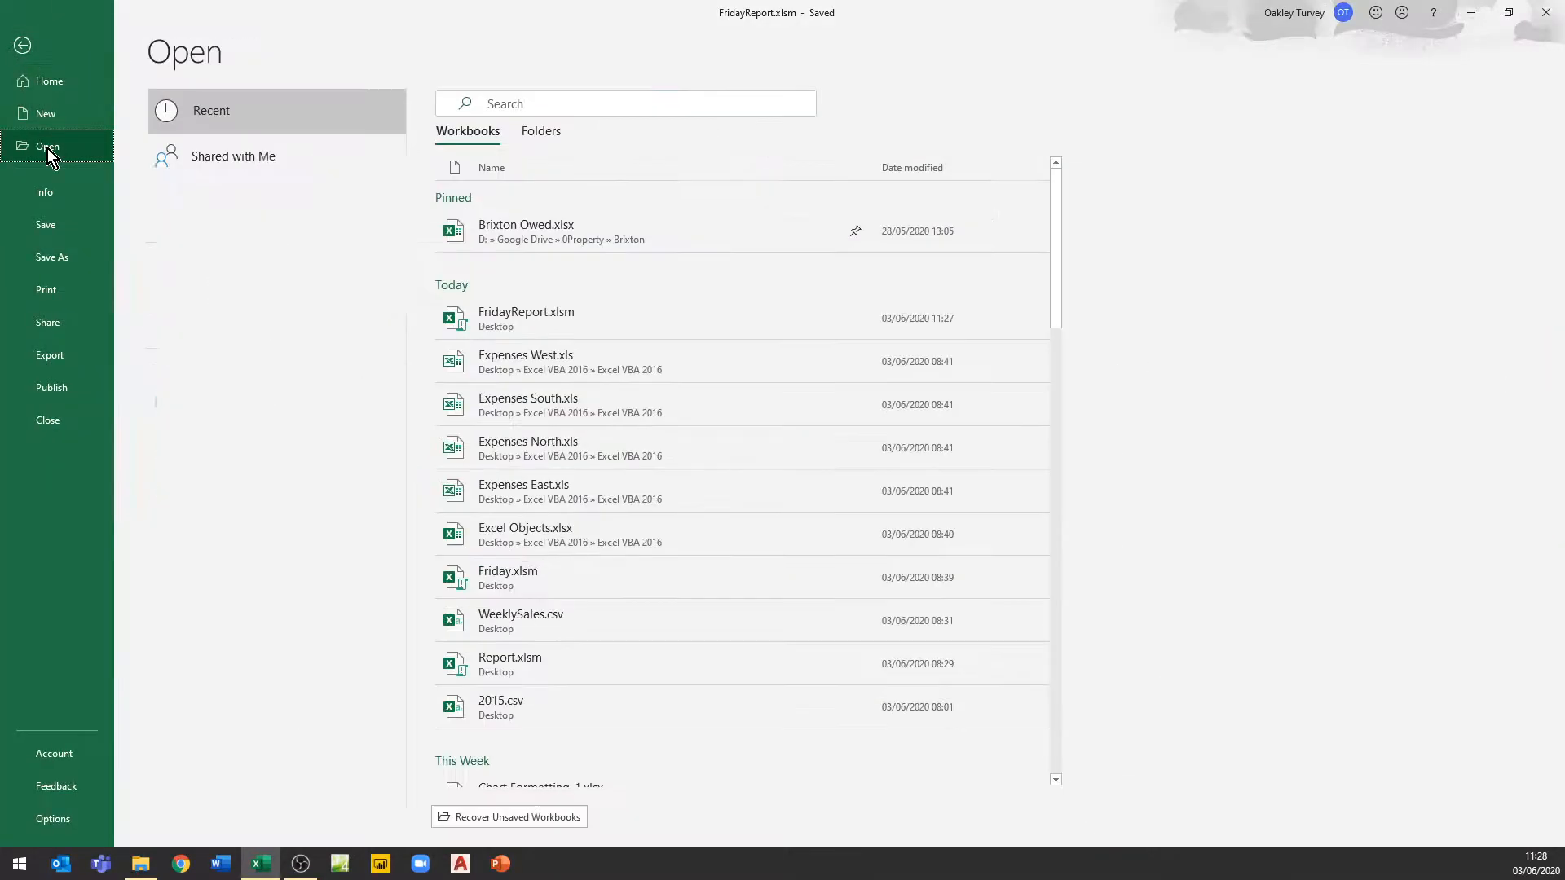
left_click(209, 488)
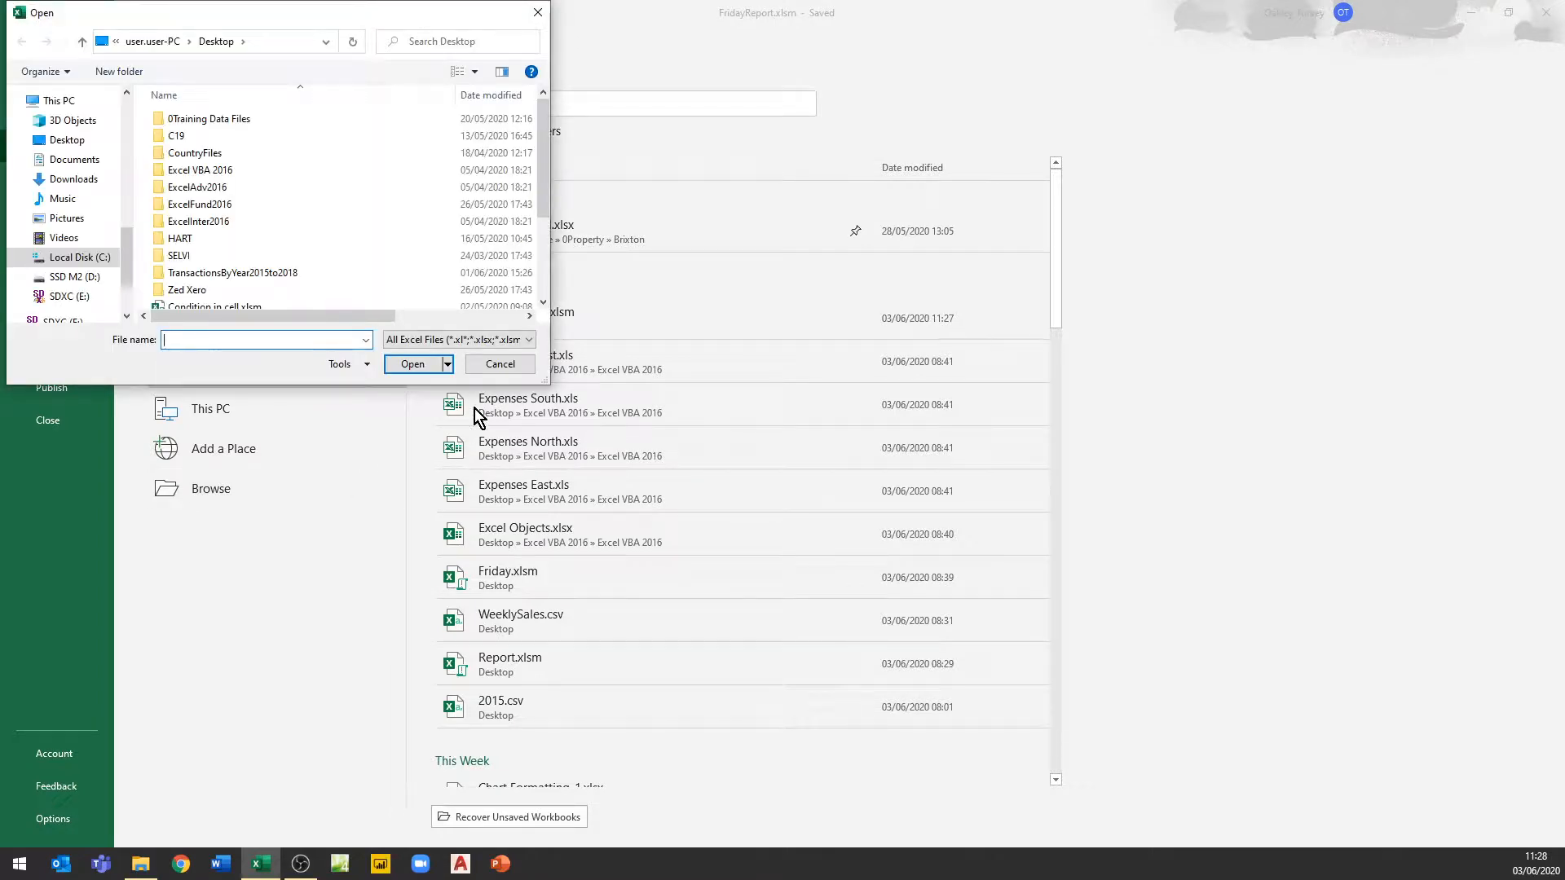
left_click(484, 340)
left_click(407, 357)
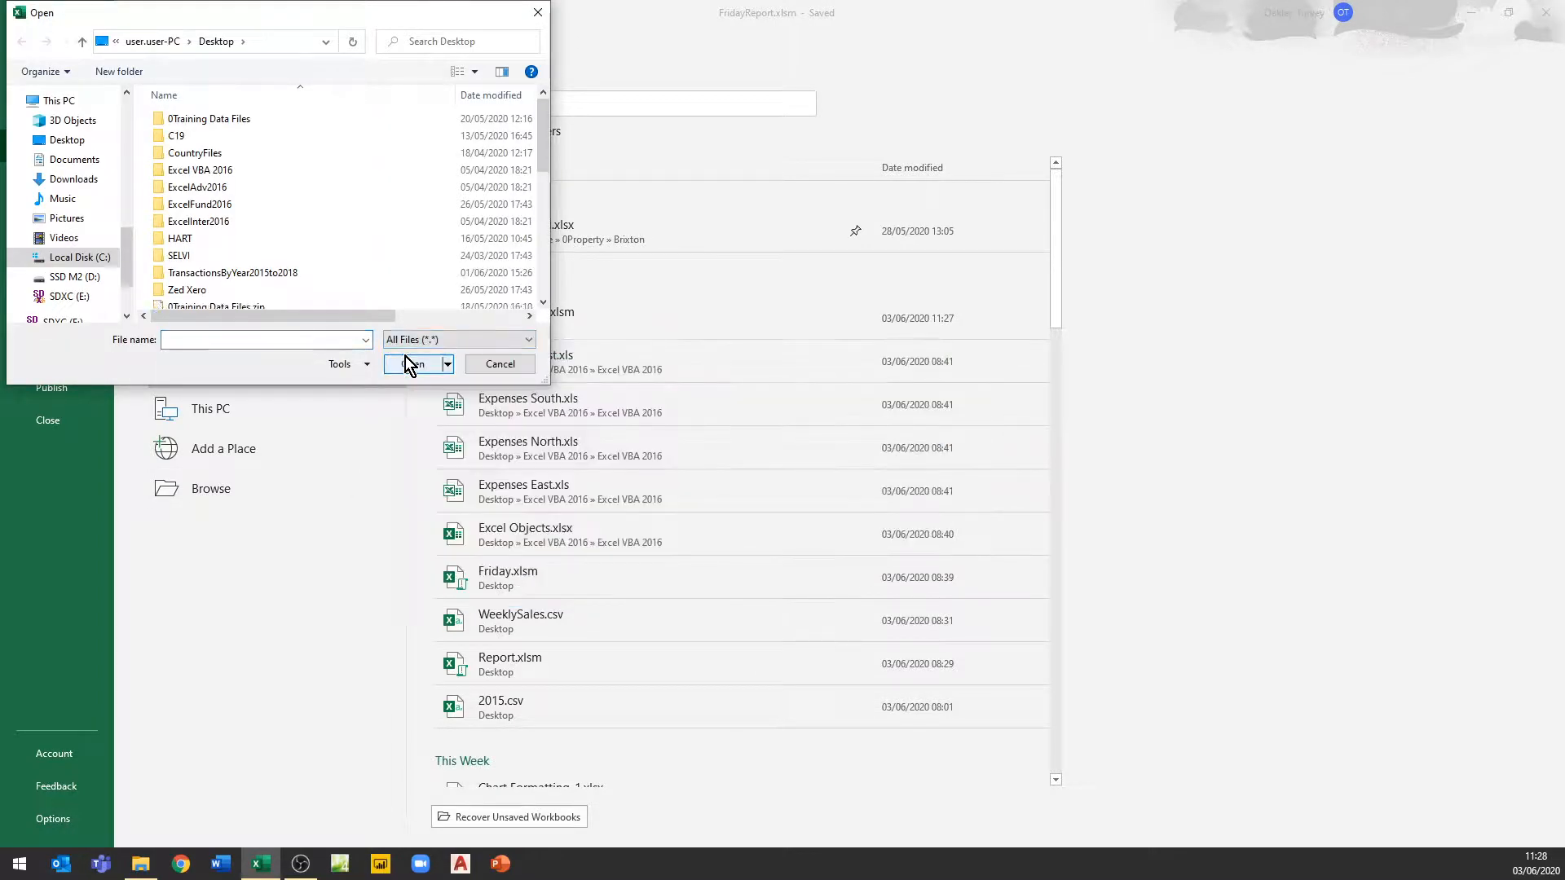
left_click(545, 283)
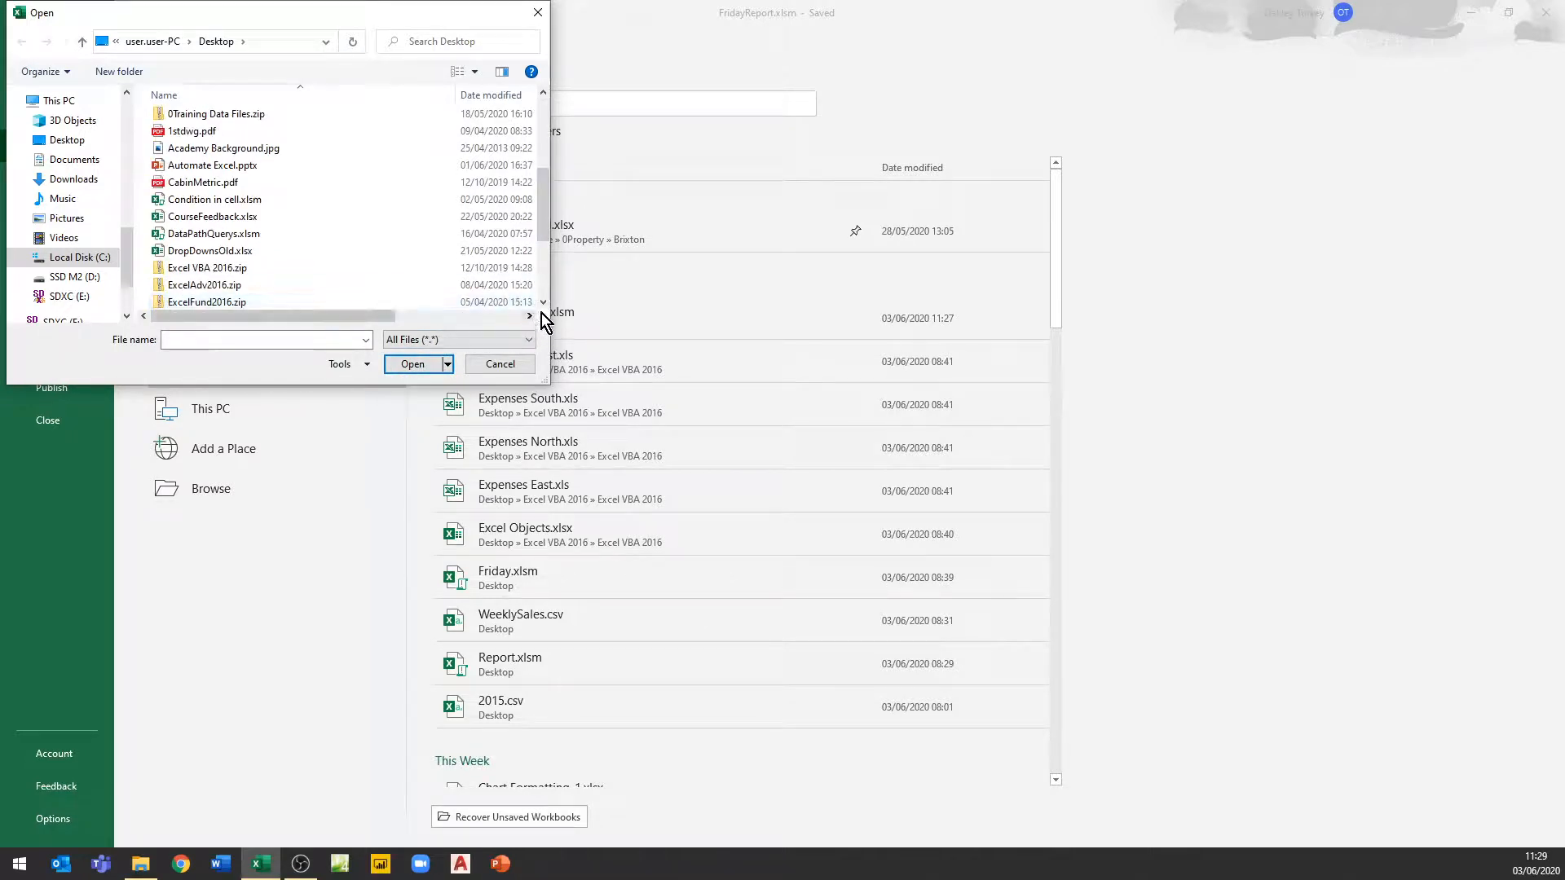
left_click(545, 288)
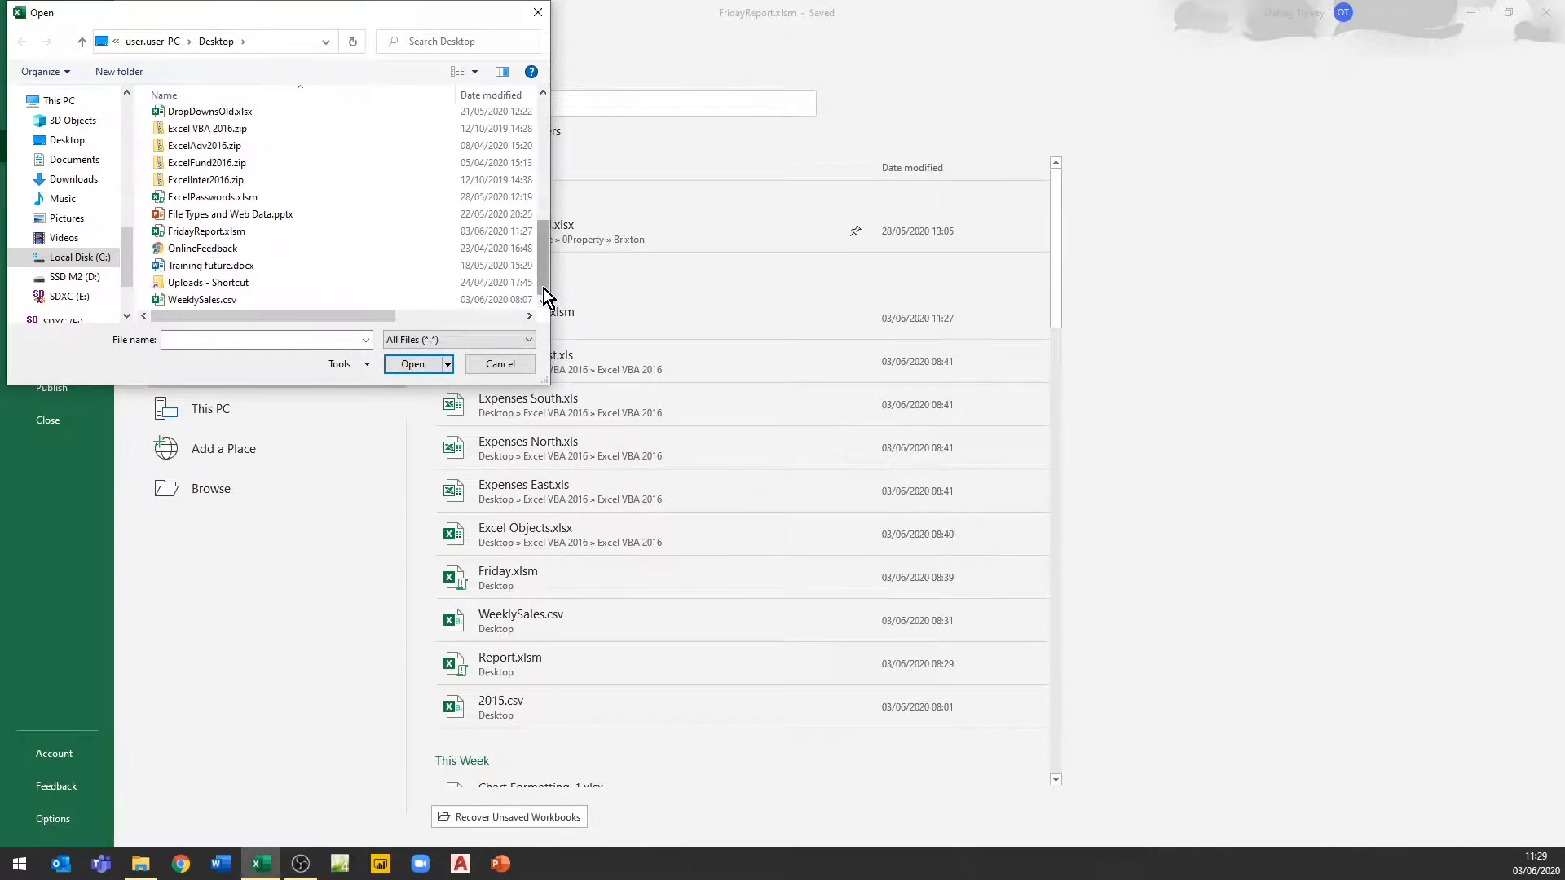
left_click(205, 300)
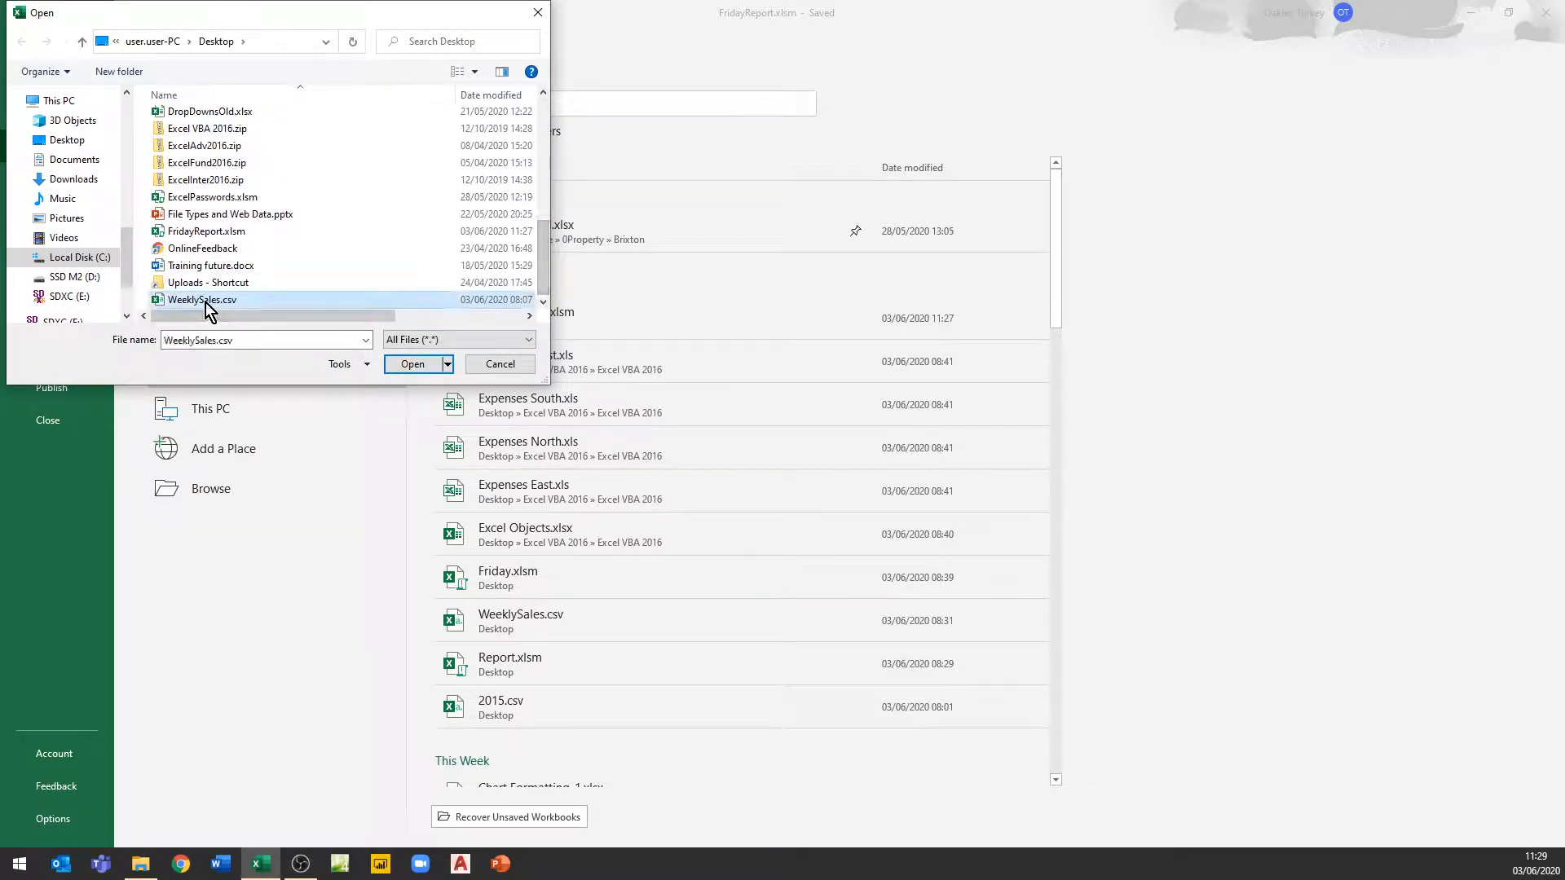
left_click(412, 365)
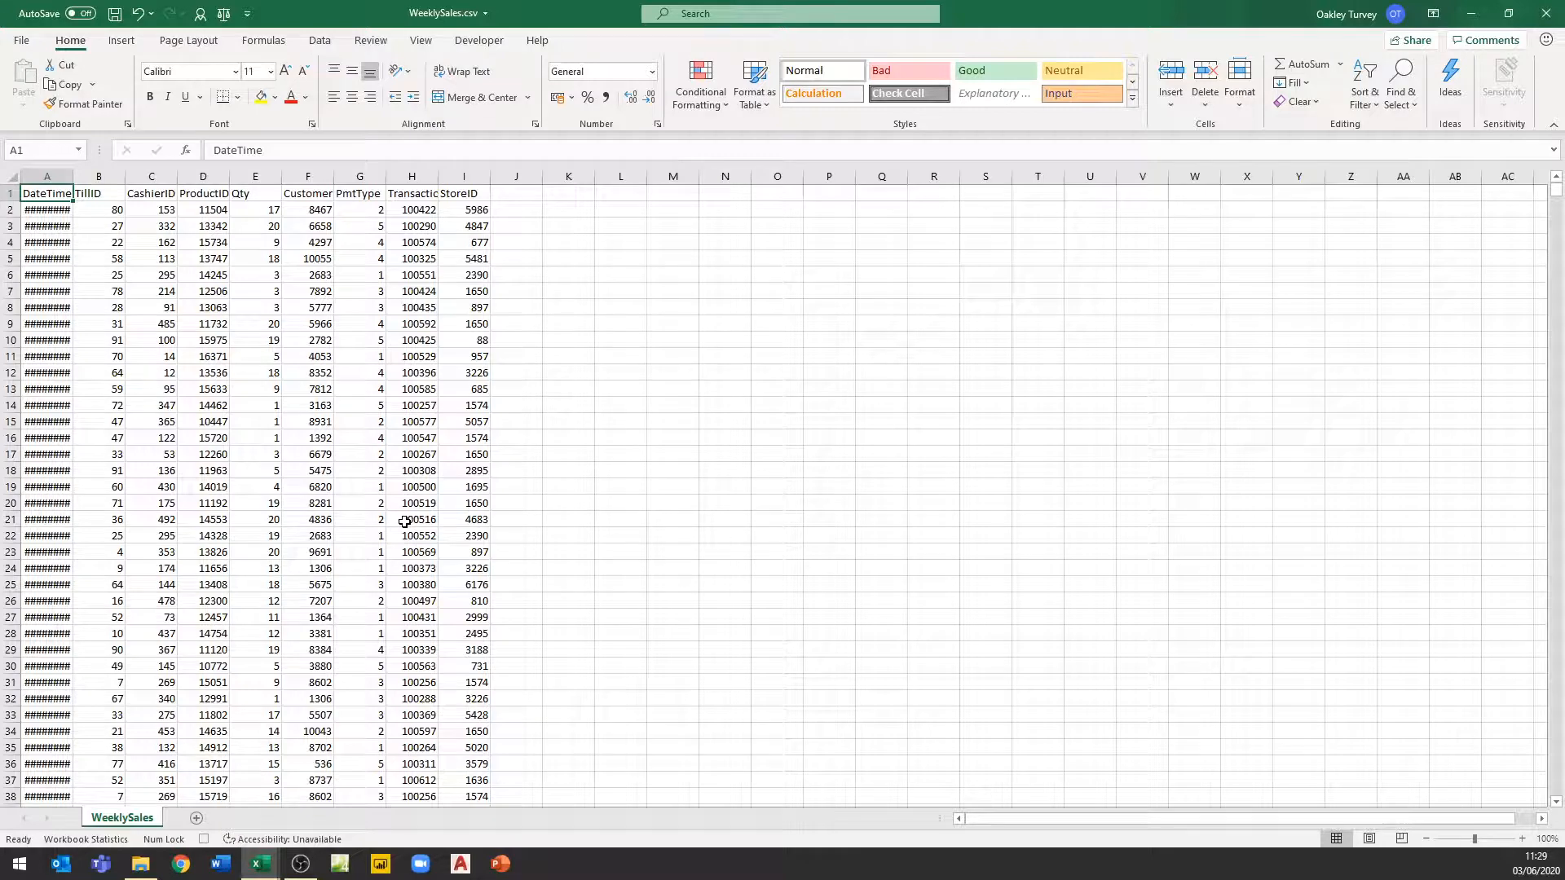
Select and copy all the data on the WeeklySales sheet
left_click(96, 195)
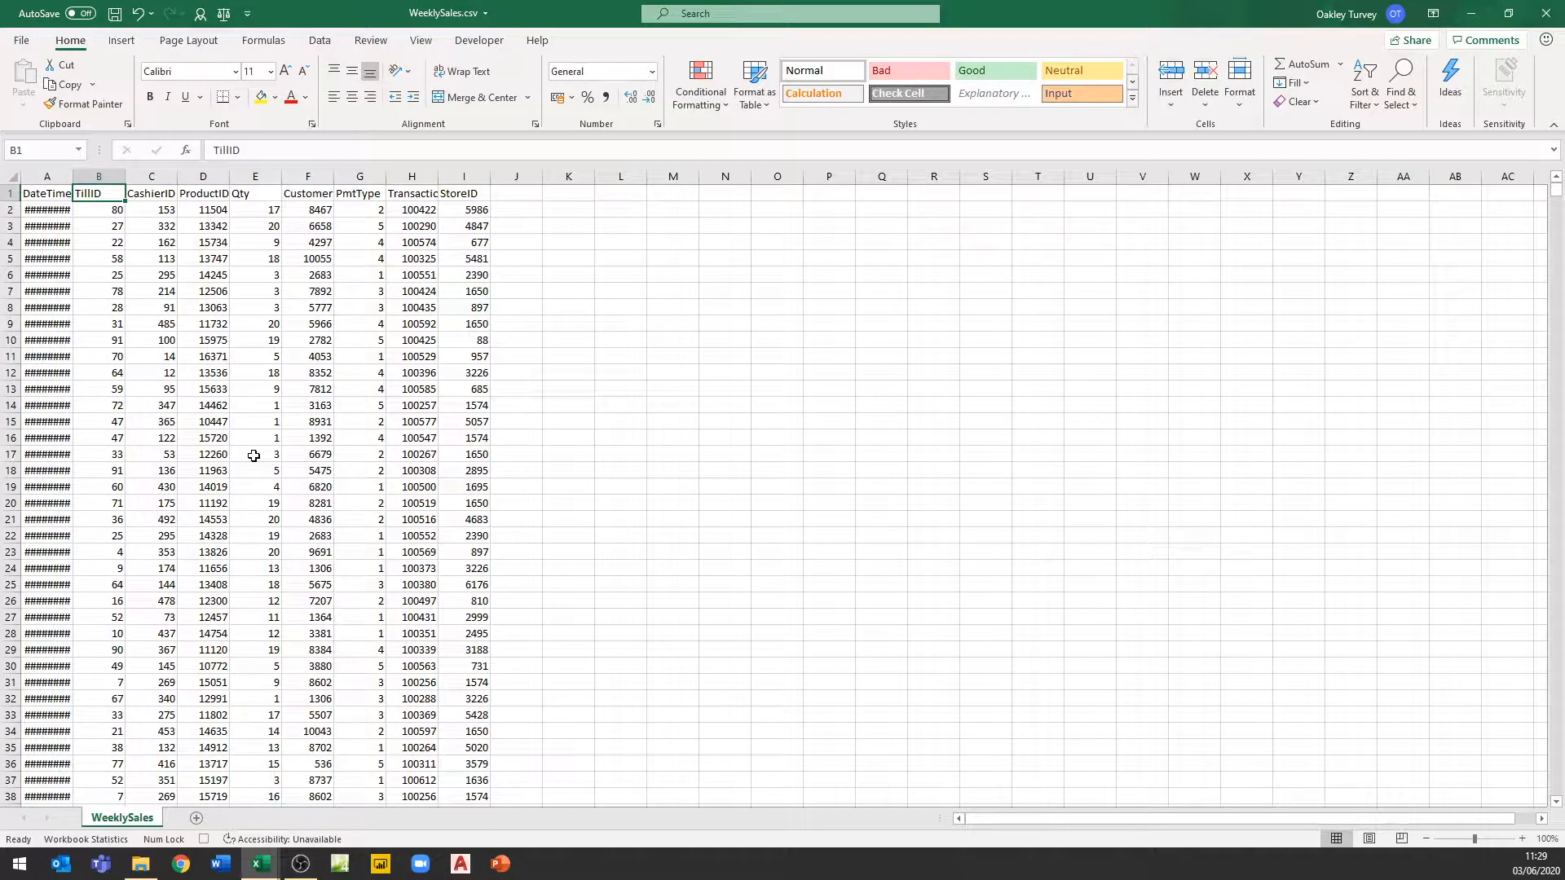
key("ctrl+a")
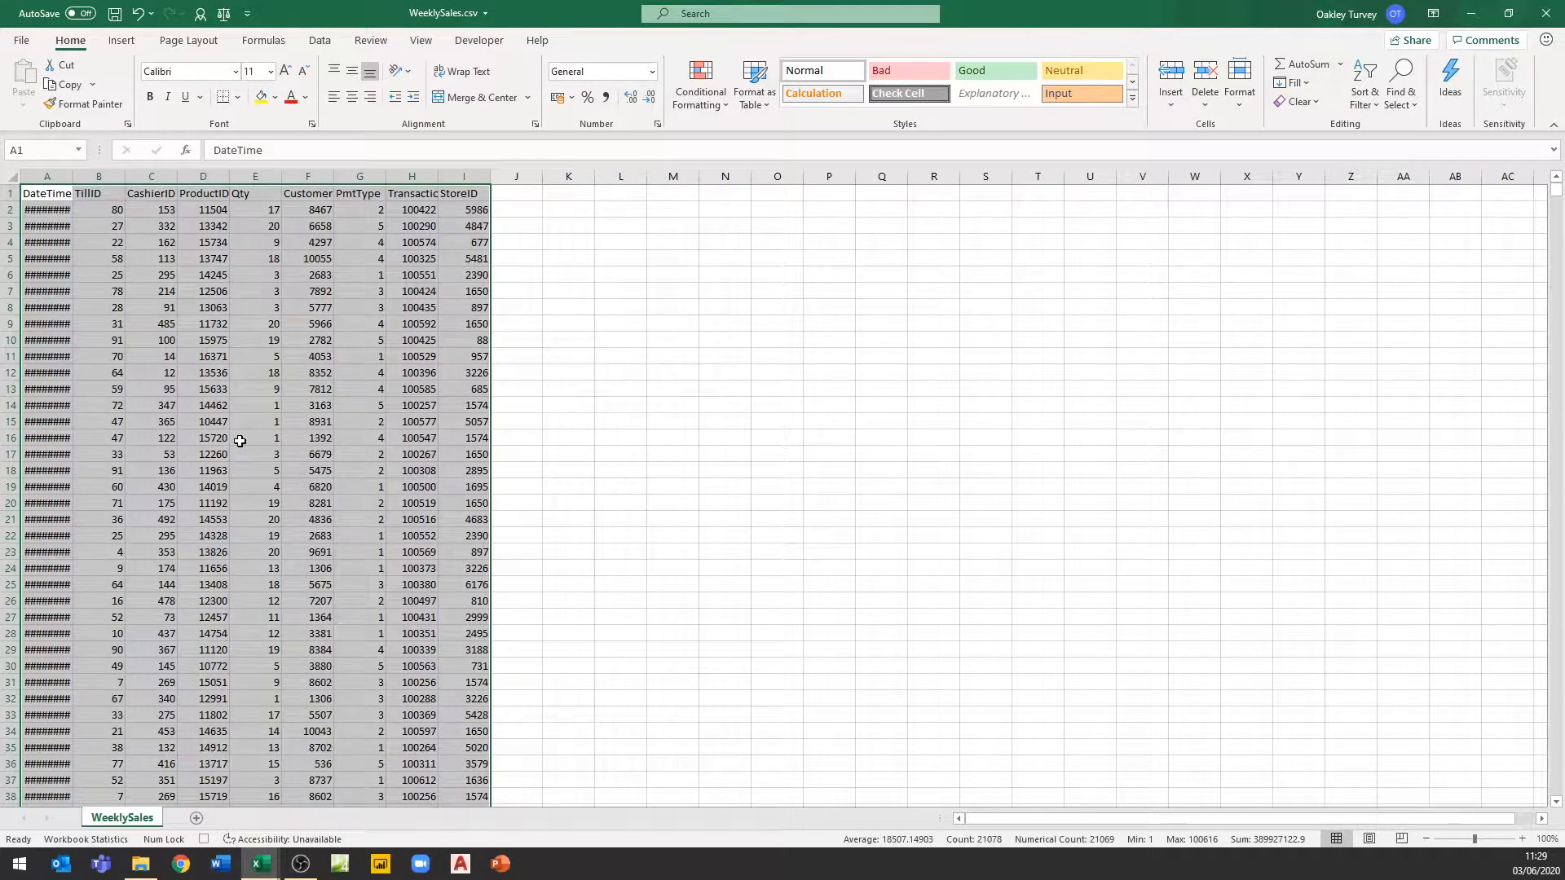
key("ctrl+c")
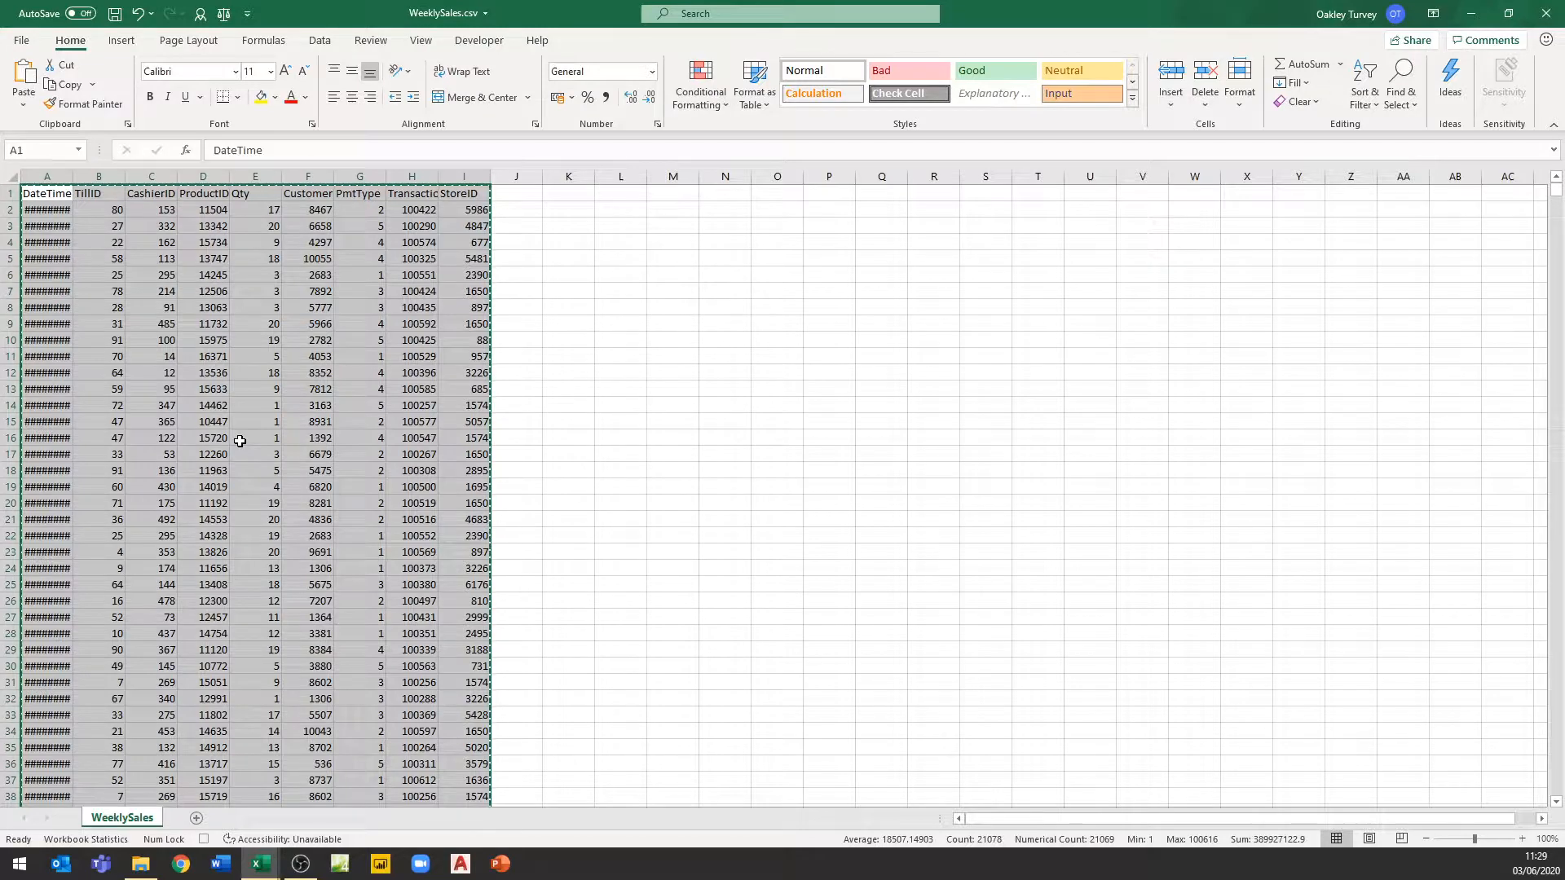
Switch to the FridayReport workbook and paste the copied data into cell A1 of the Data sheet
left_click(261, 864)
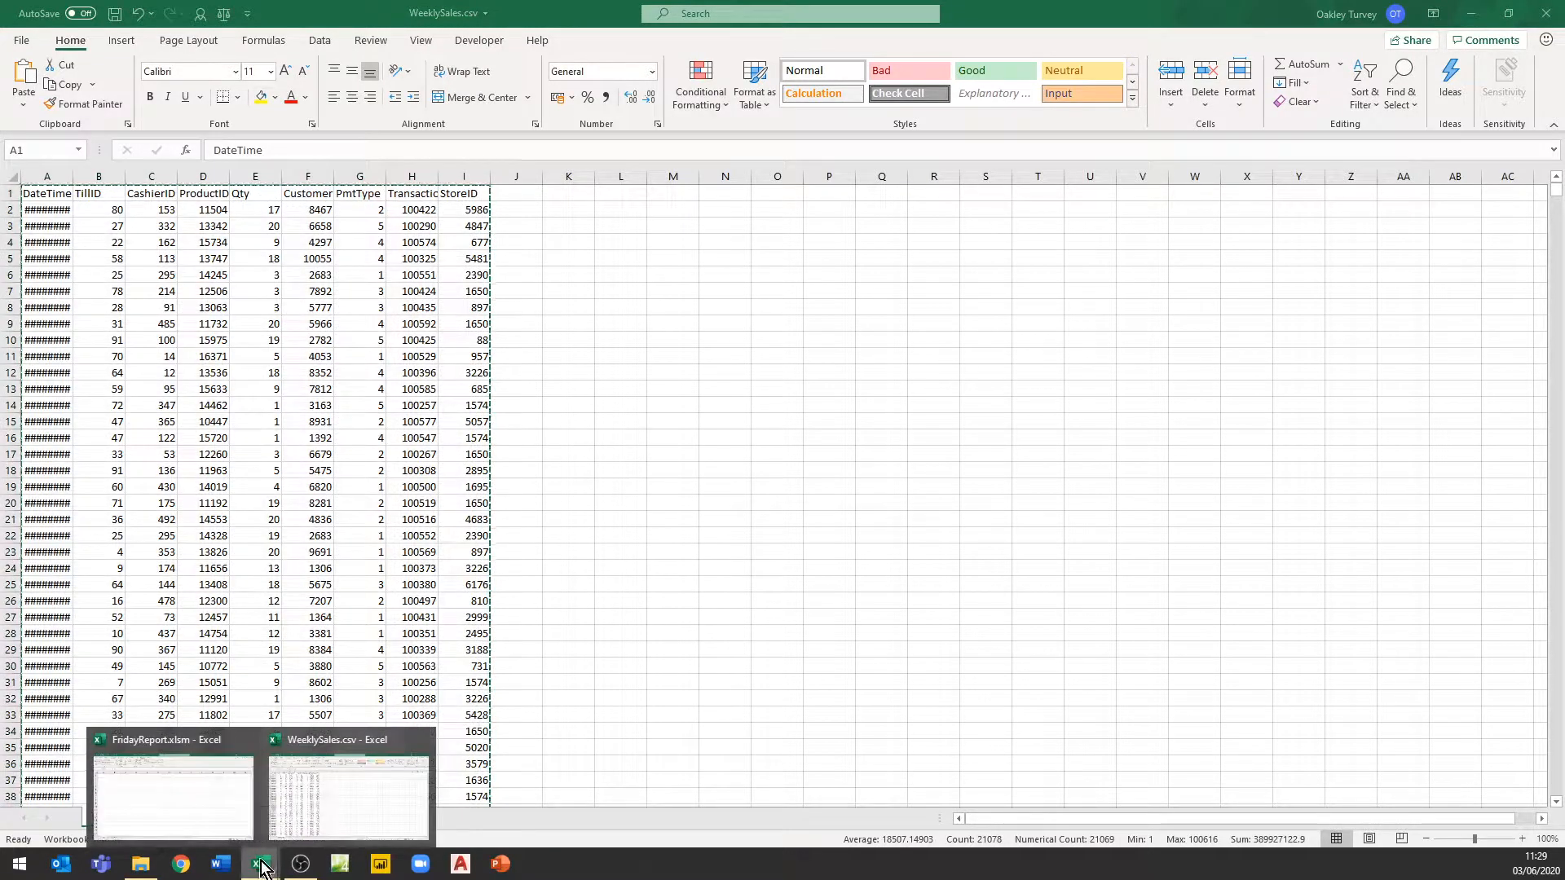
left_click(215, 824)
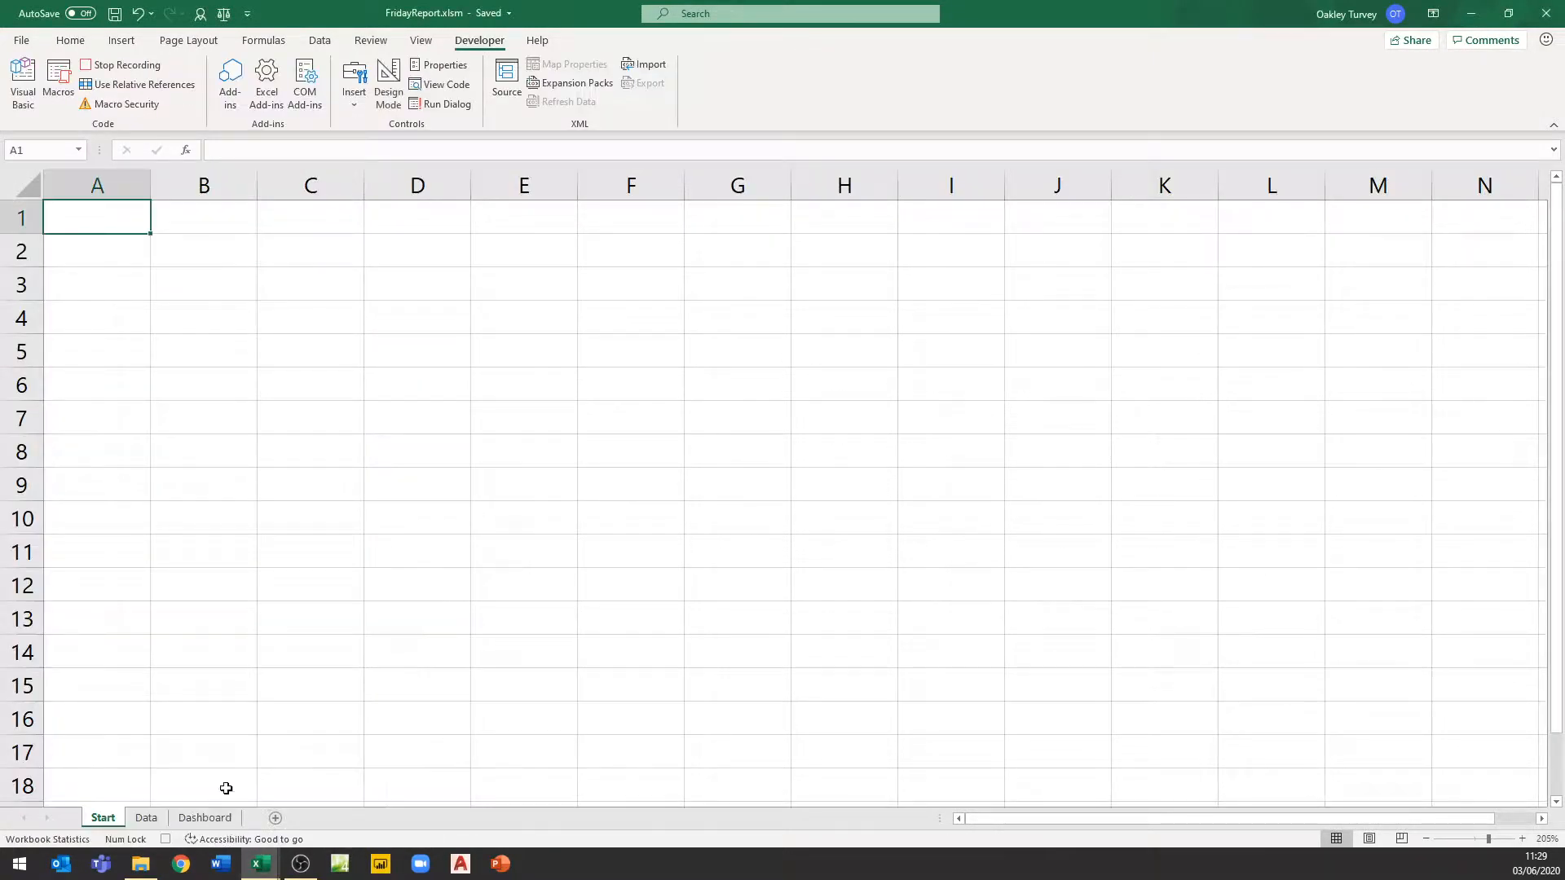
left_click(145, 820)
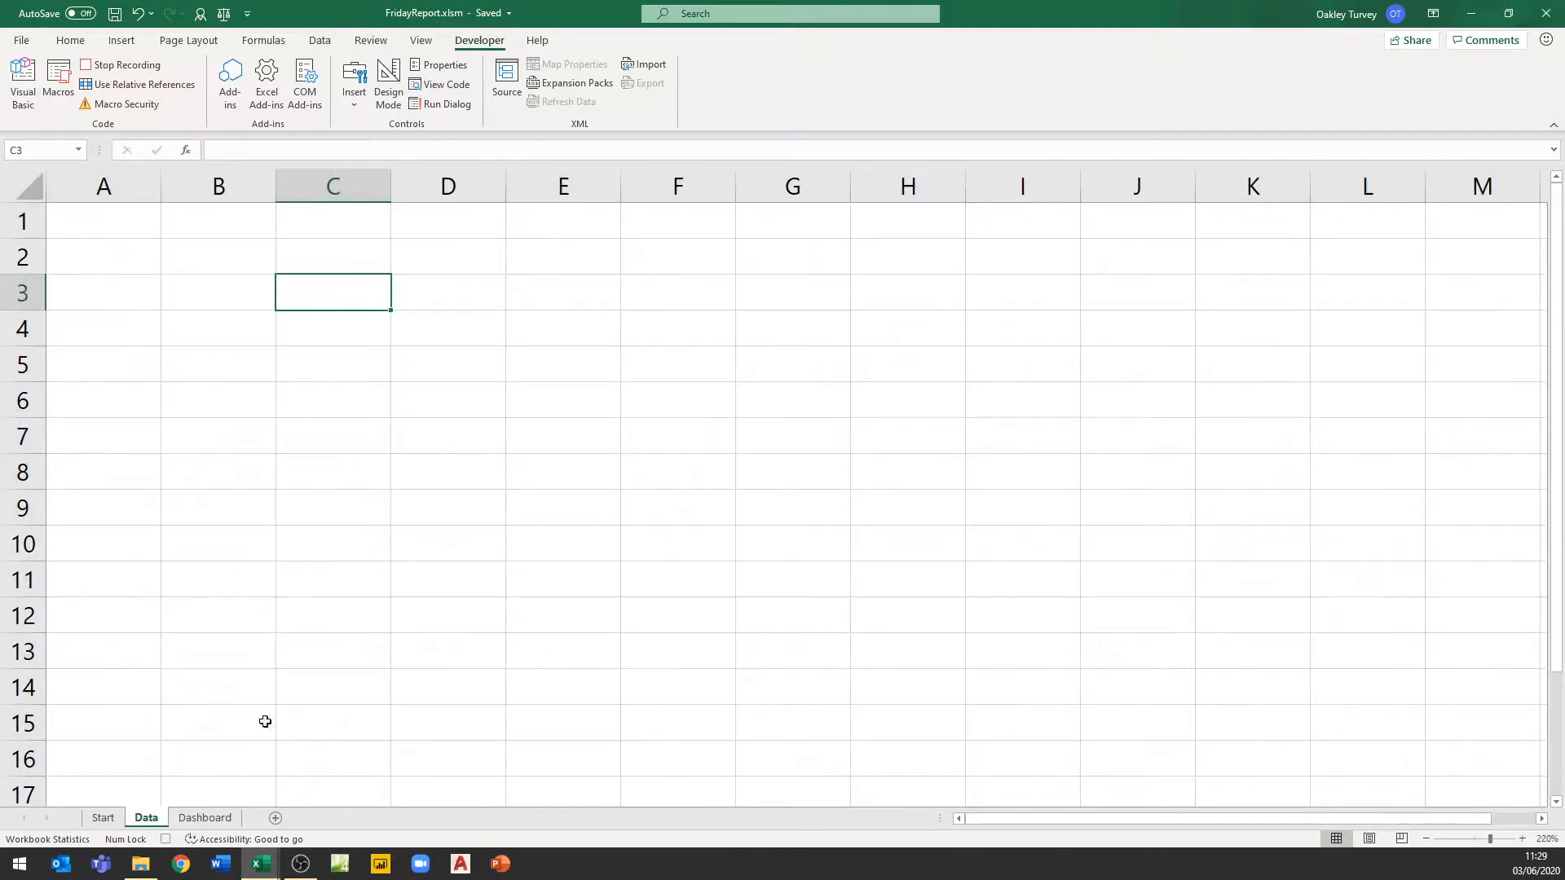
left_click(94, 222)
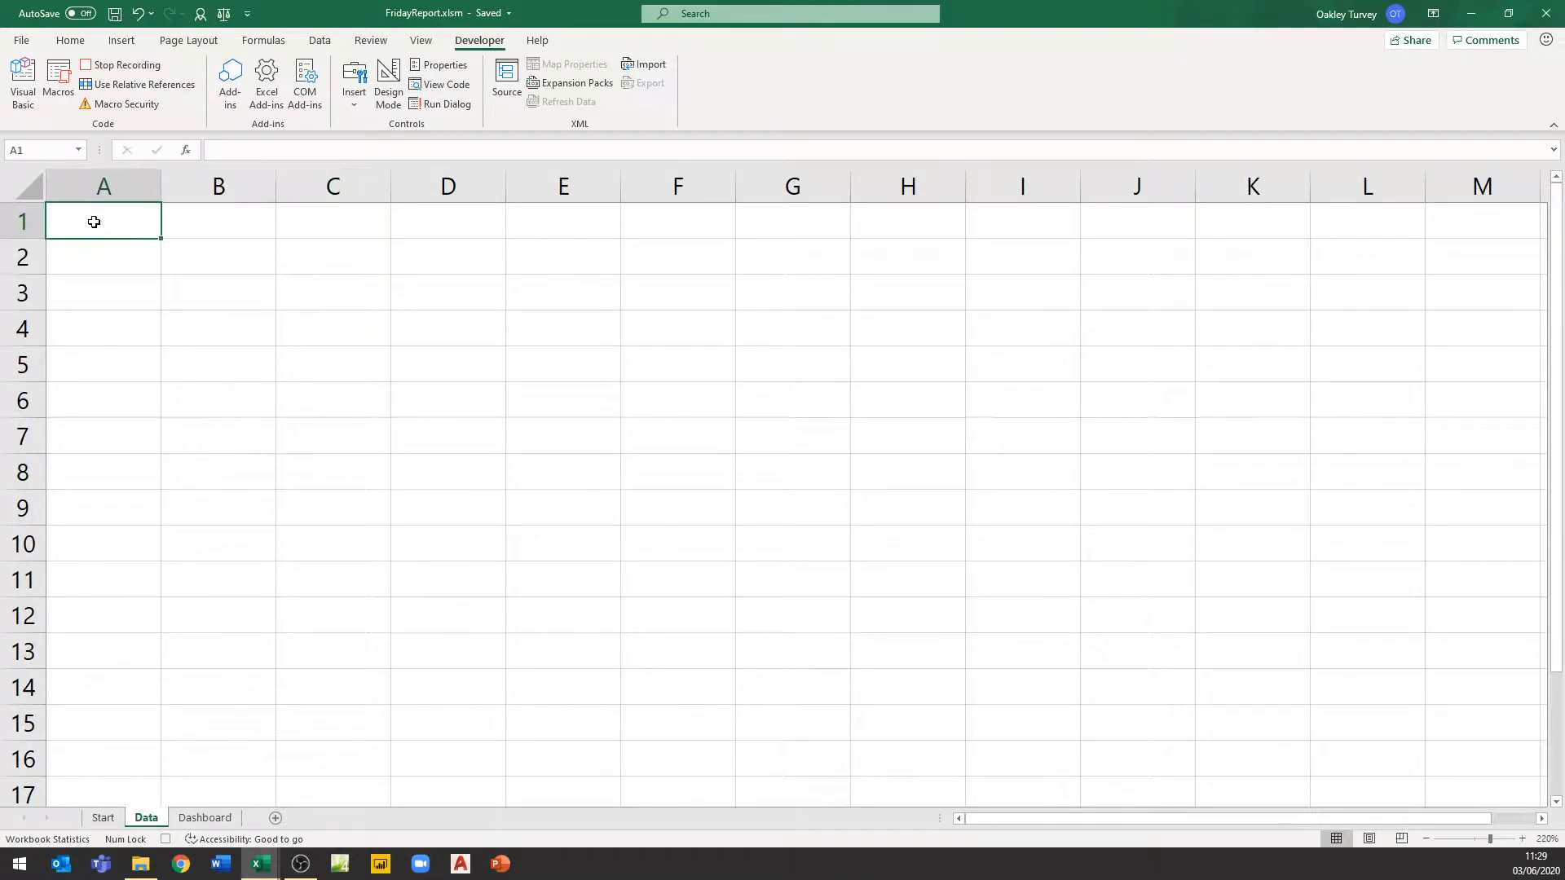
key("ctrl+v")
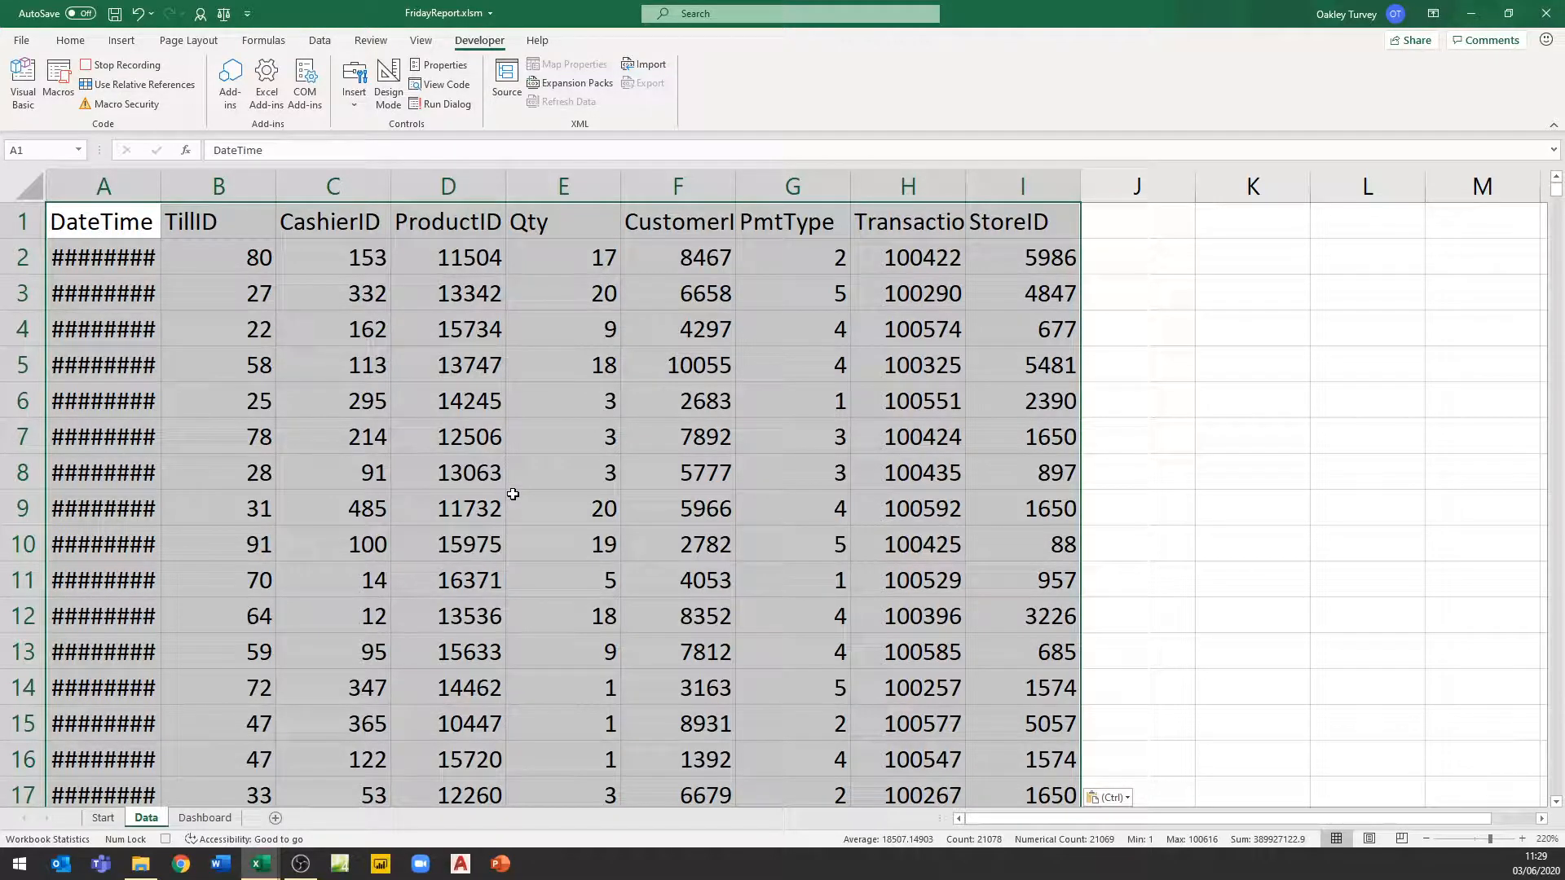
Return to the Start sheet and stop the macro recording
left_click(103, 818)
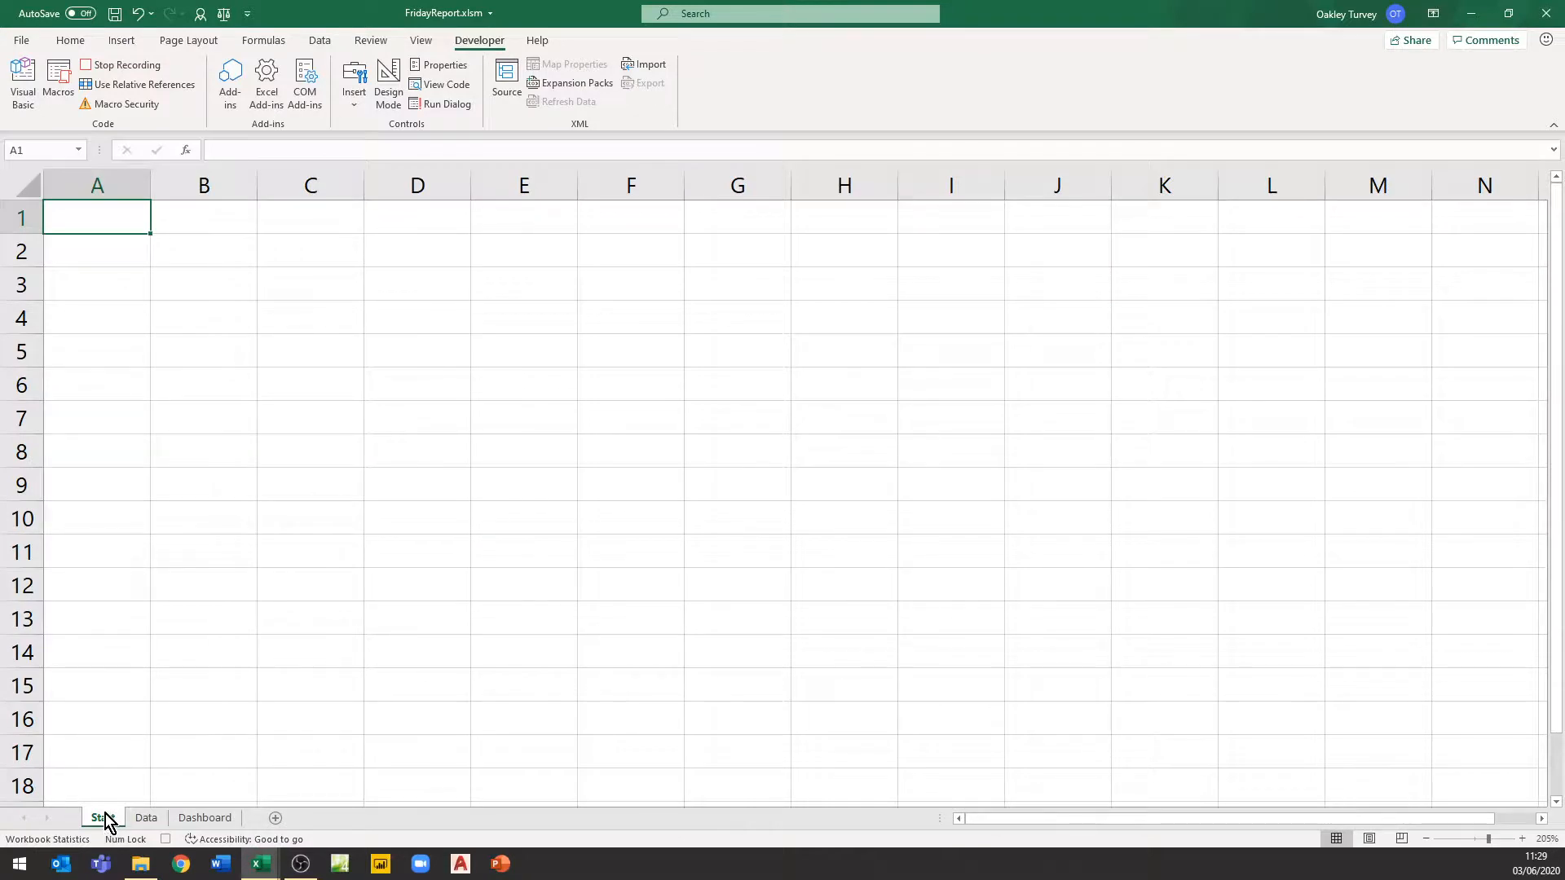
left_click(166, 838)
Clear the pasted sales data from the Data sheet
left_click(147, 820)
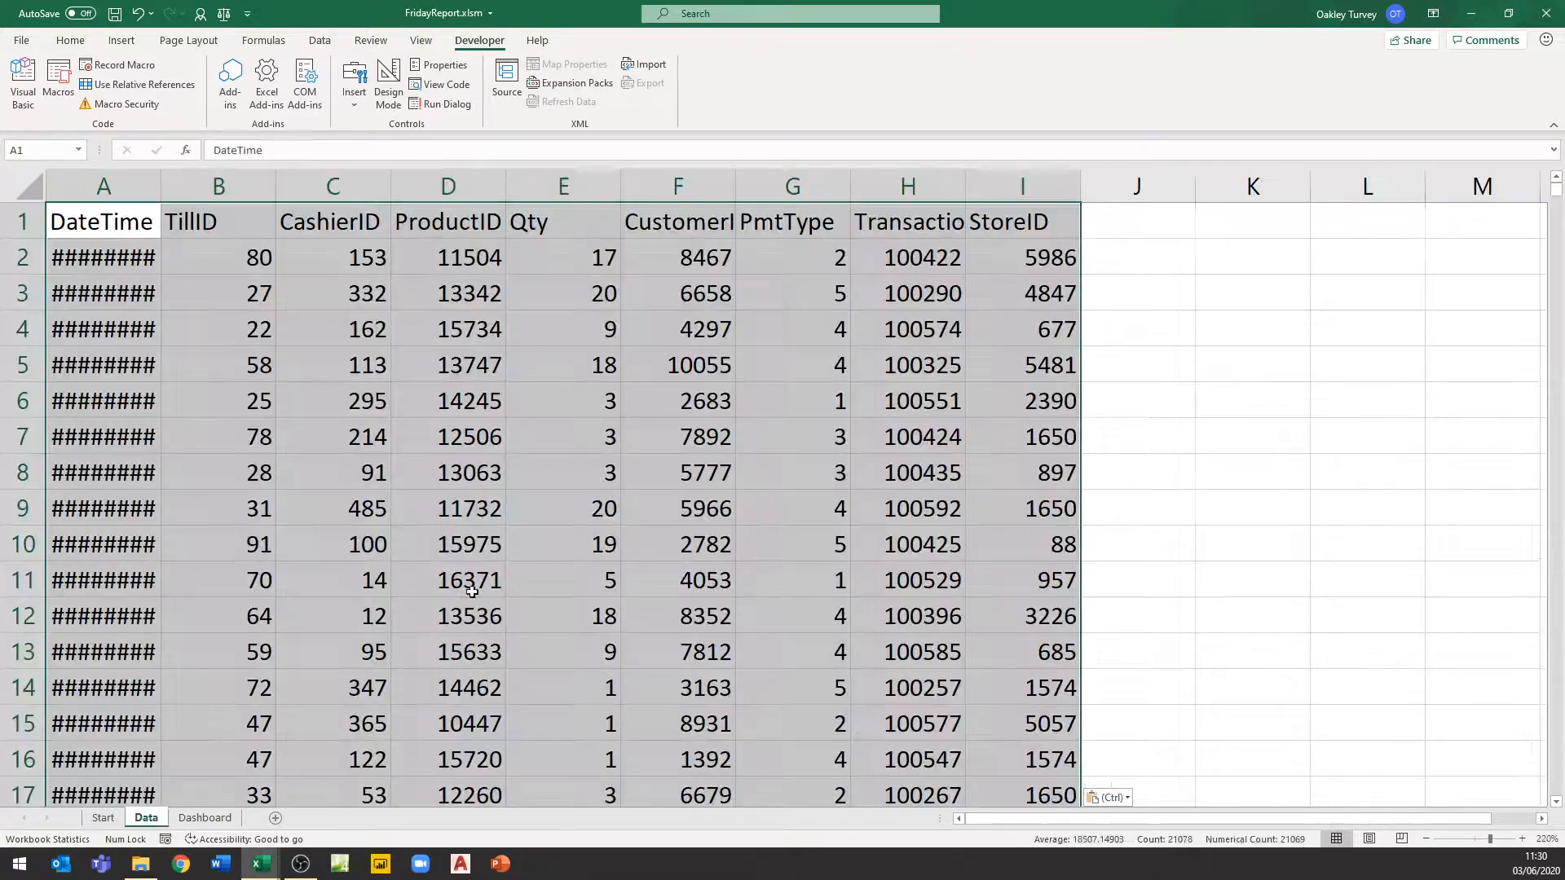
key("Delete")
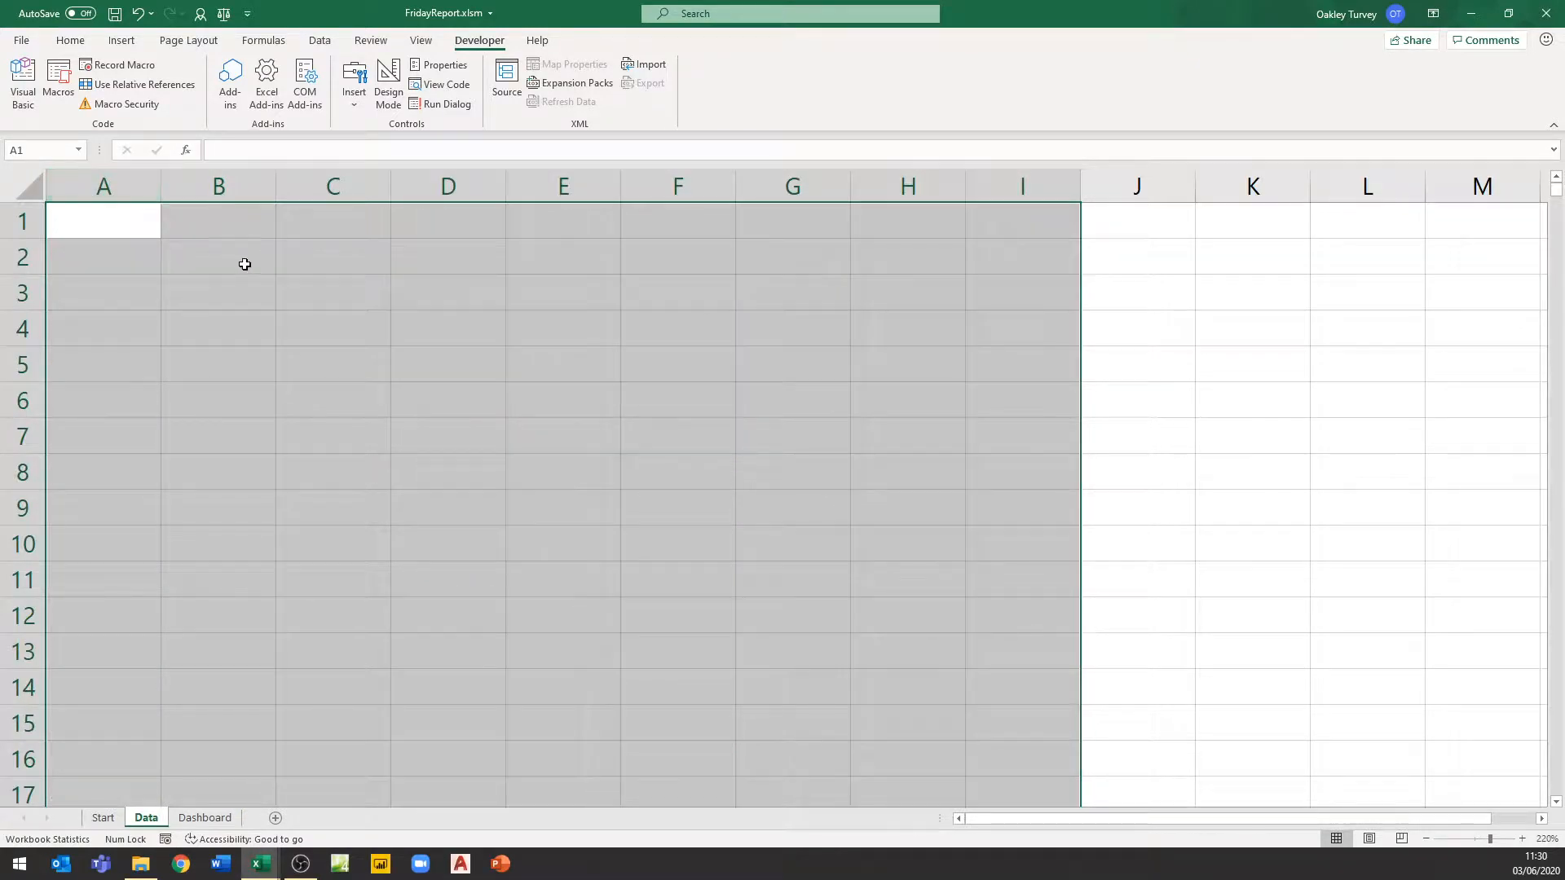
left_click(171, 268)
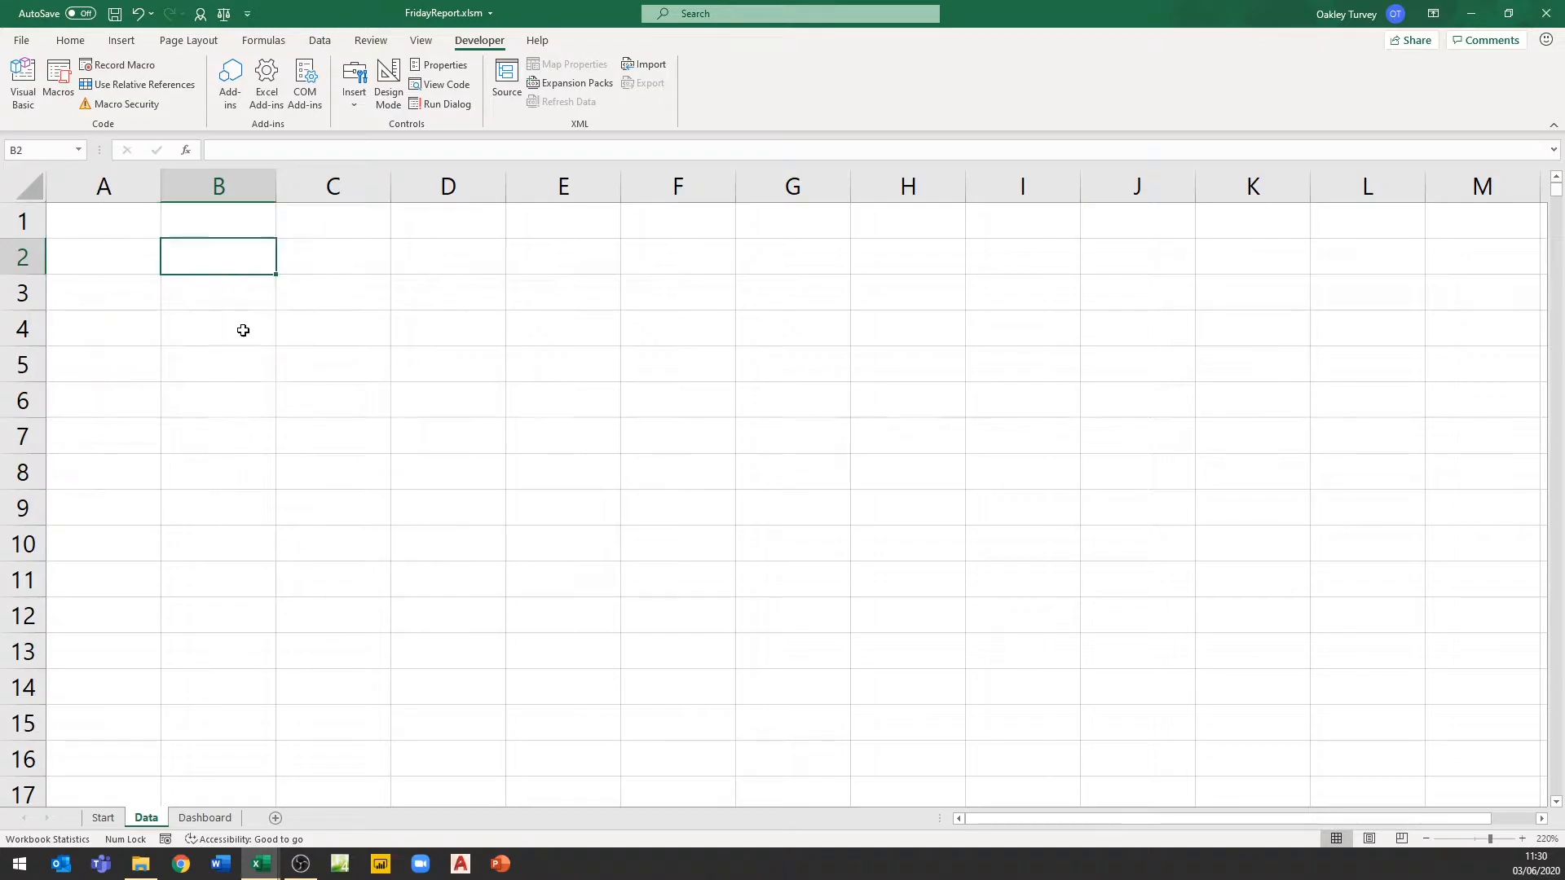
left_click(213, 435)
left_click(380, 307)
left_click(110, 442)
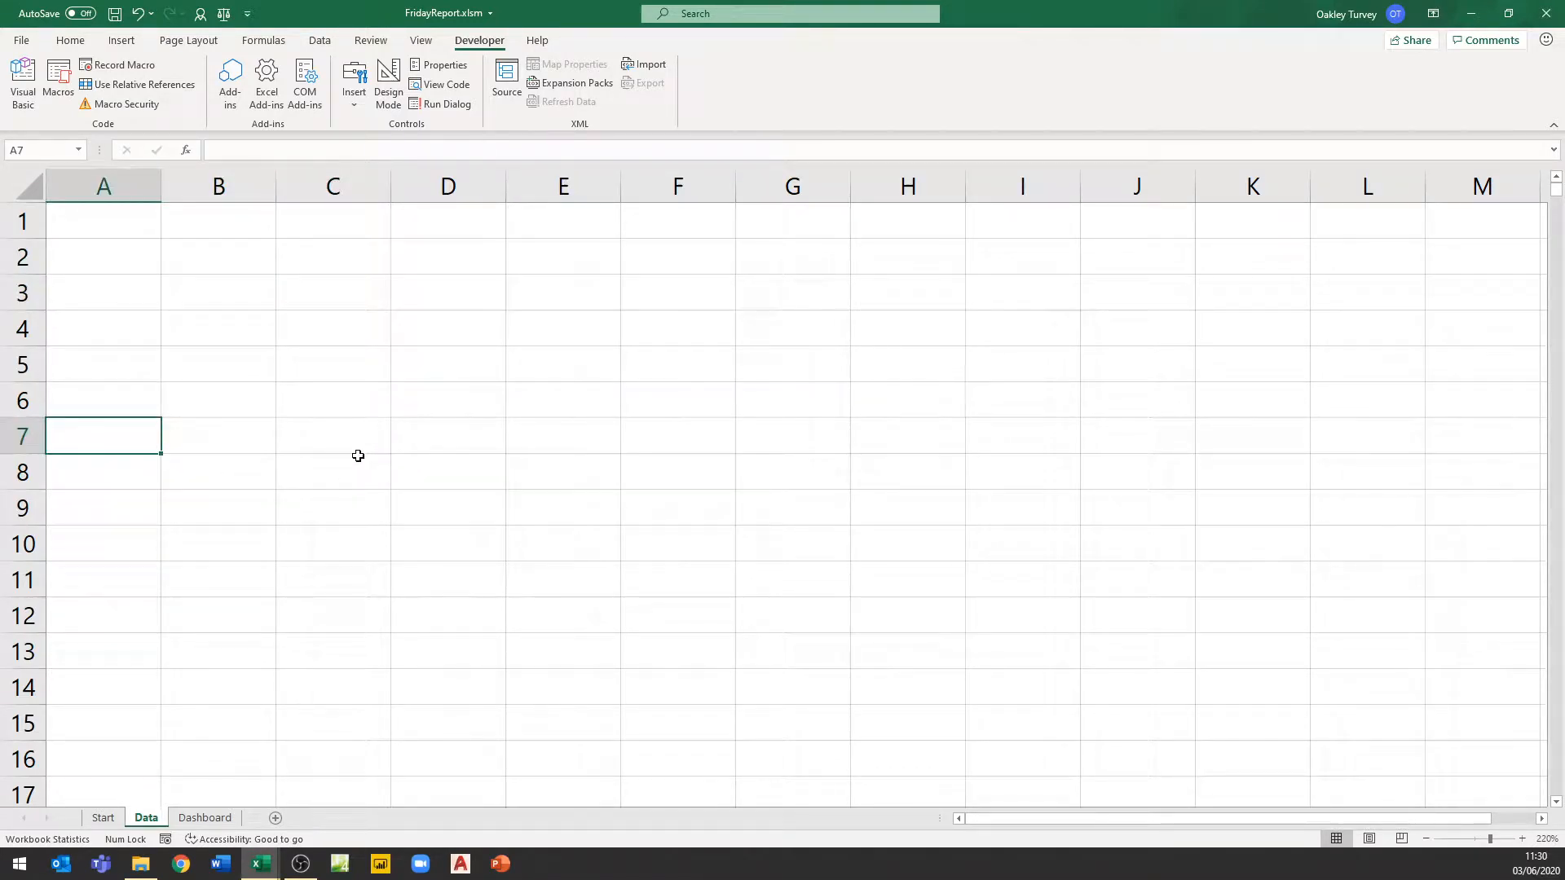
Switch to WeeklySales.csv, delete all rows from row 11 downward, and save and close the file
left_click(261, 864)
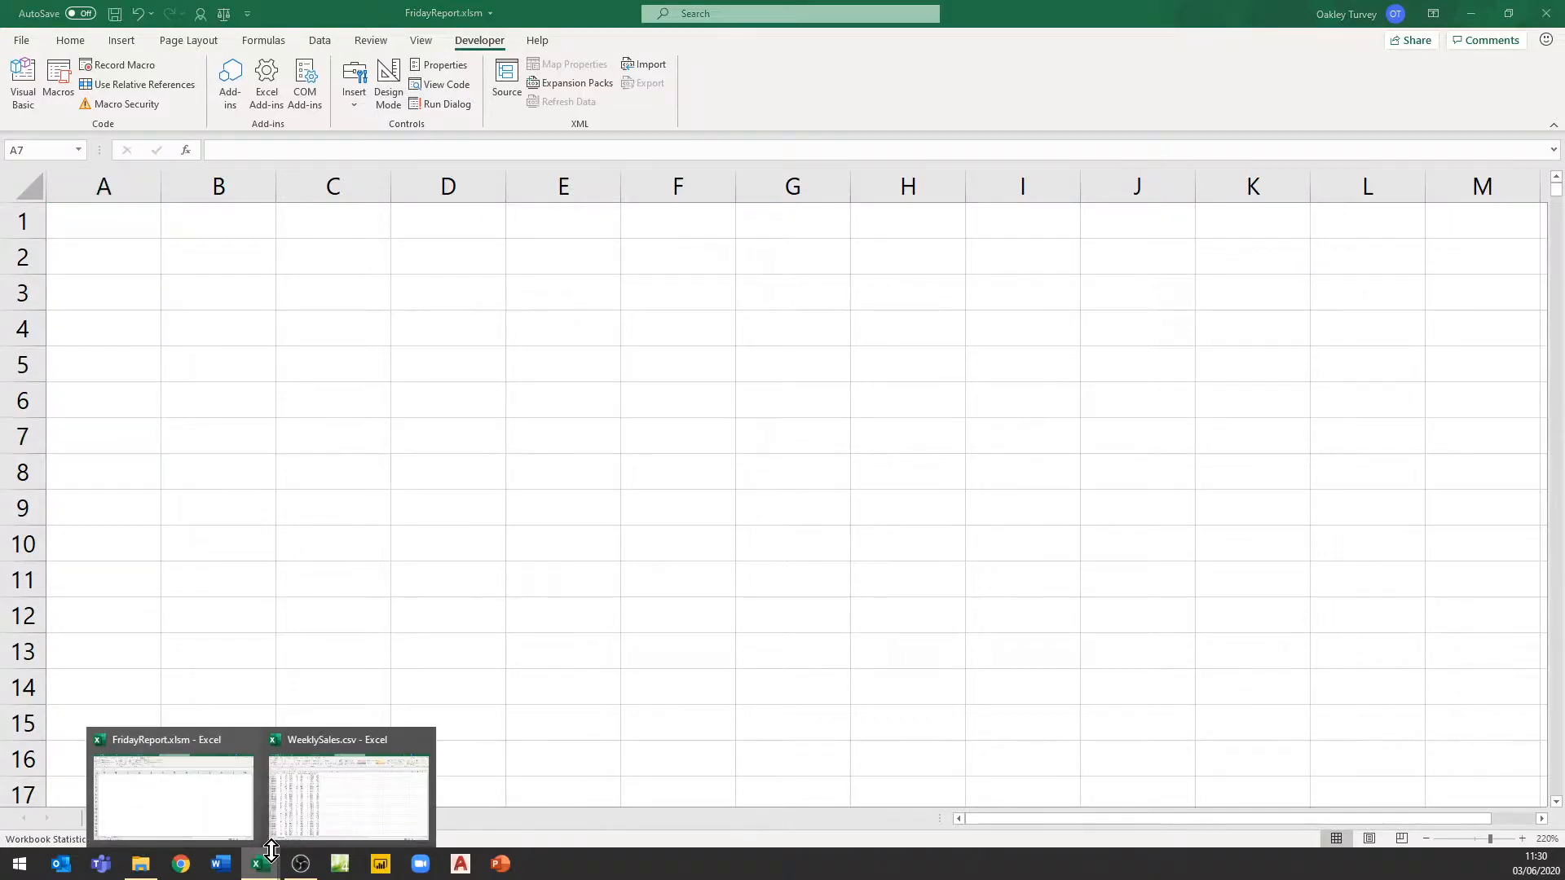
left_click(346, 809)
left_click(414, 600)
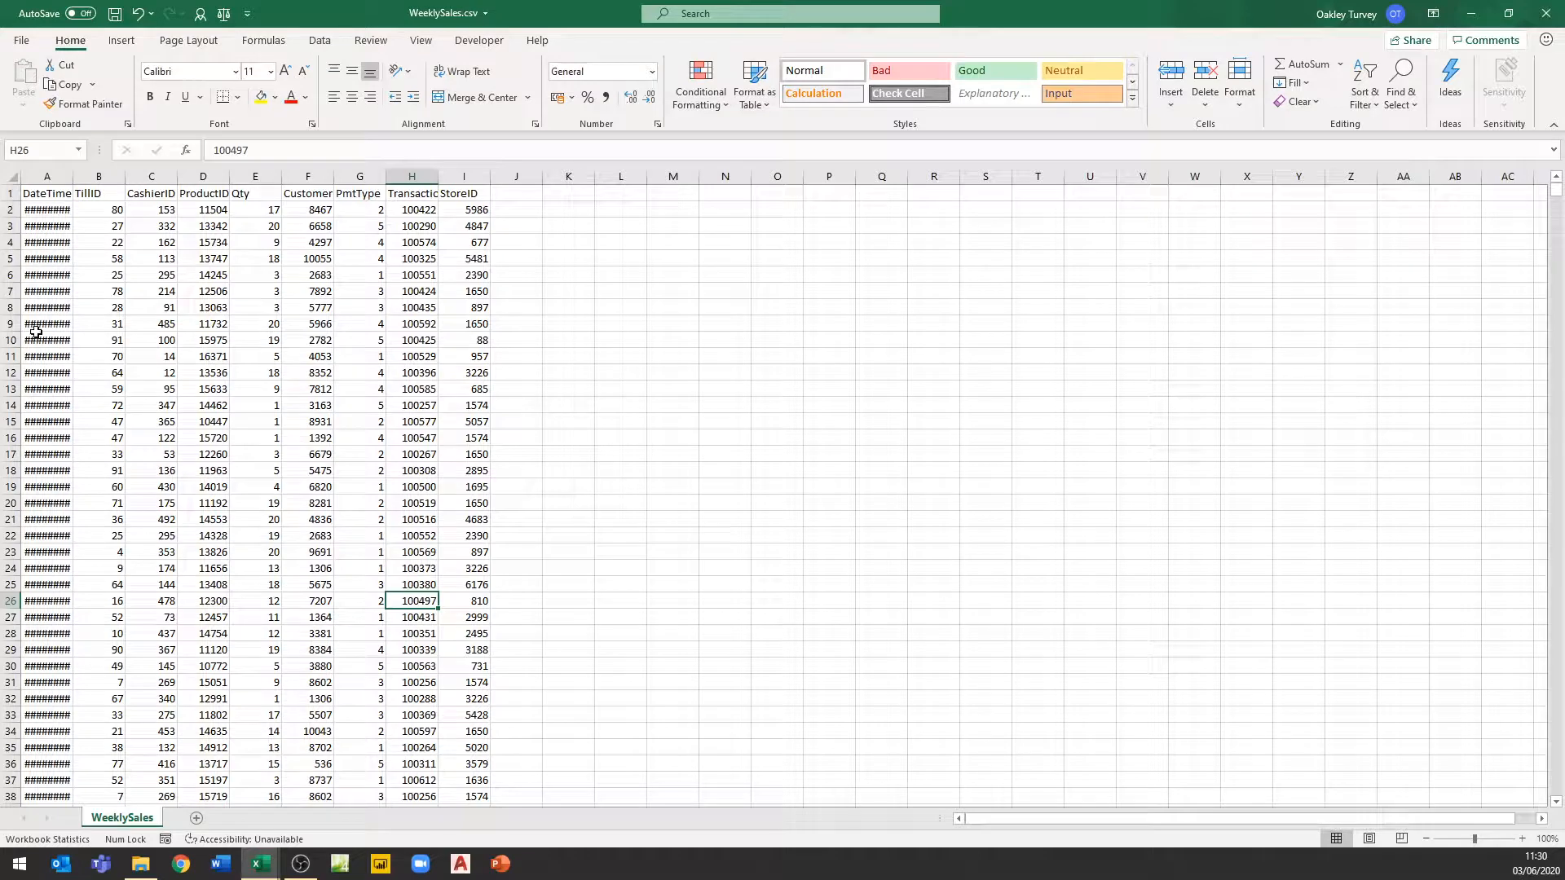
left_click(11, 356)
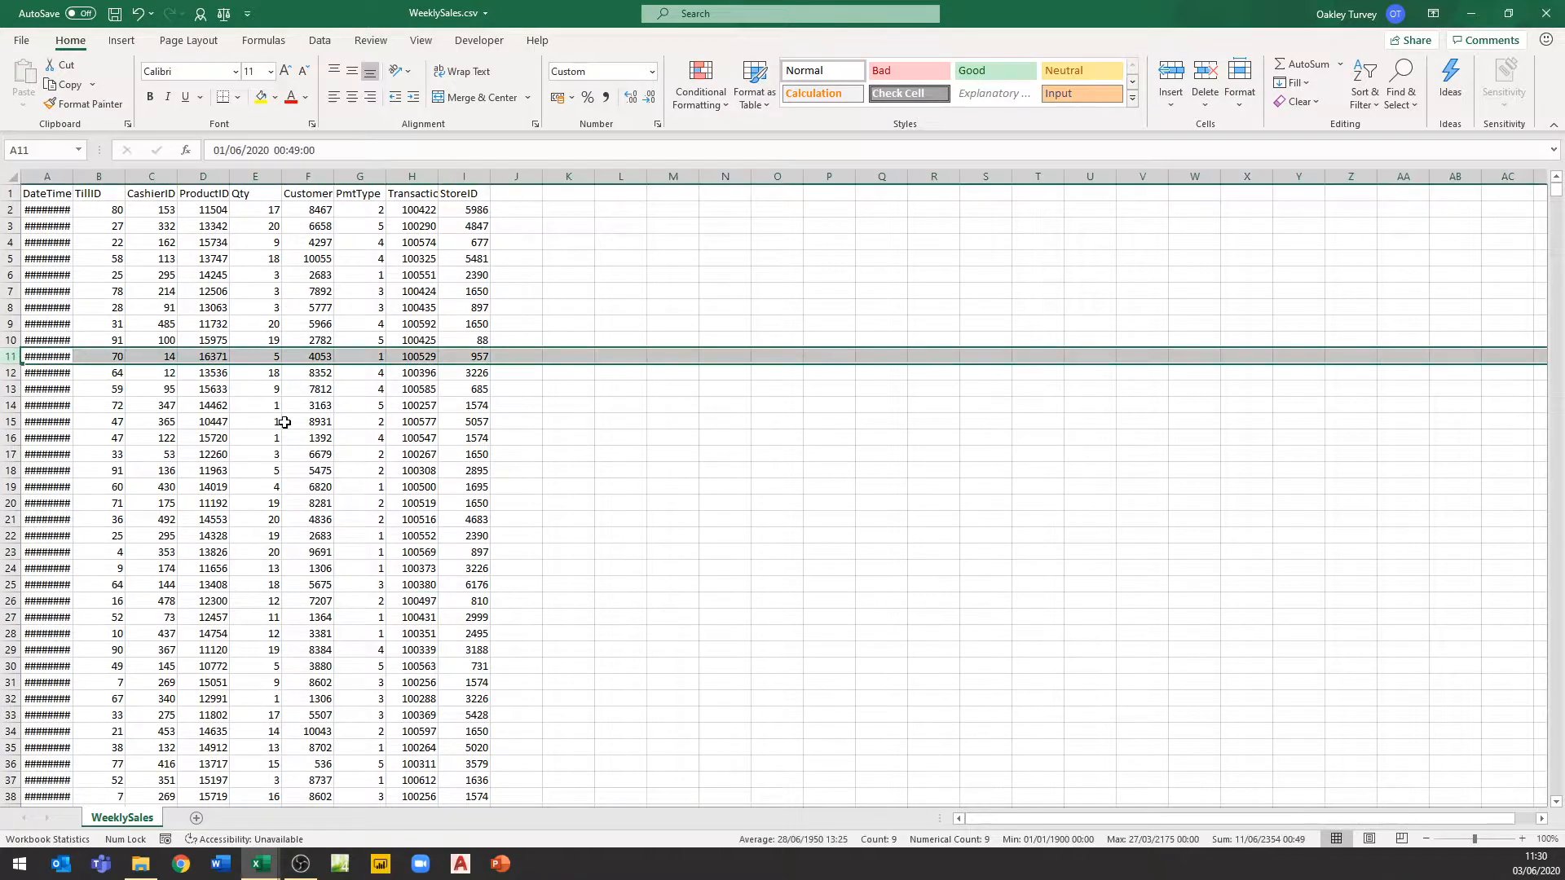
key("ctrl+shift+Down")
key("Delete")
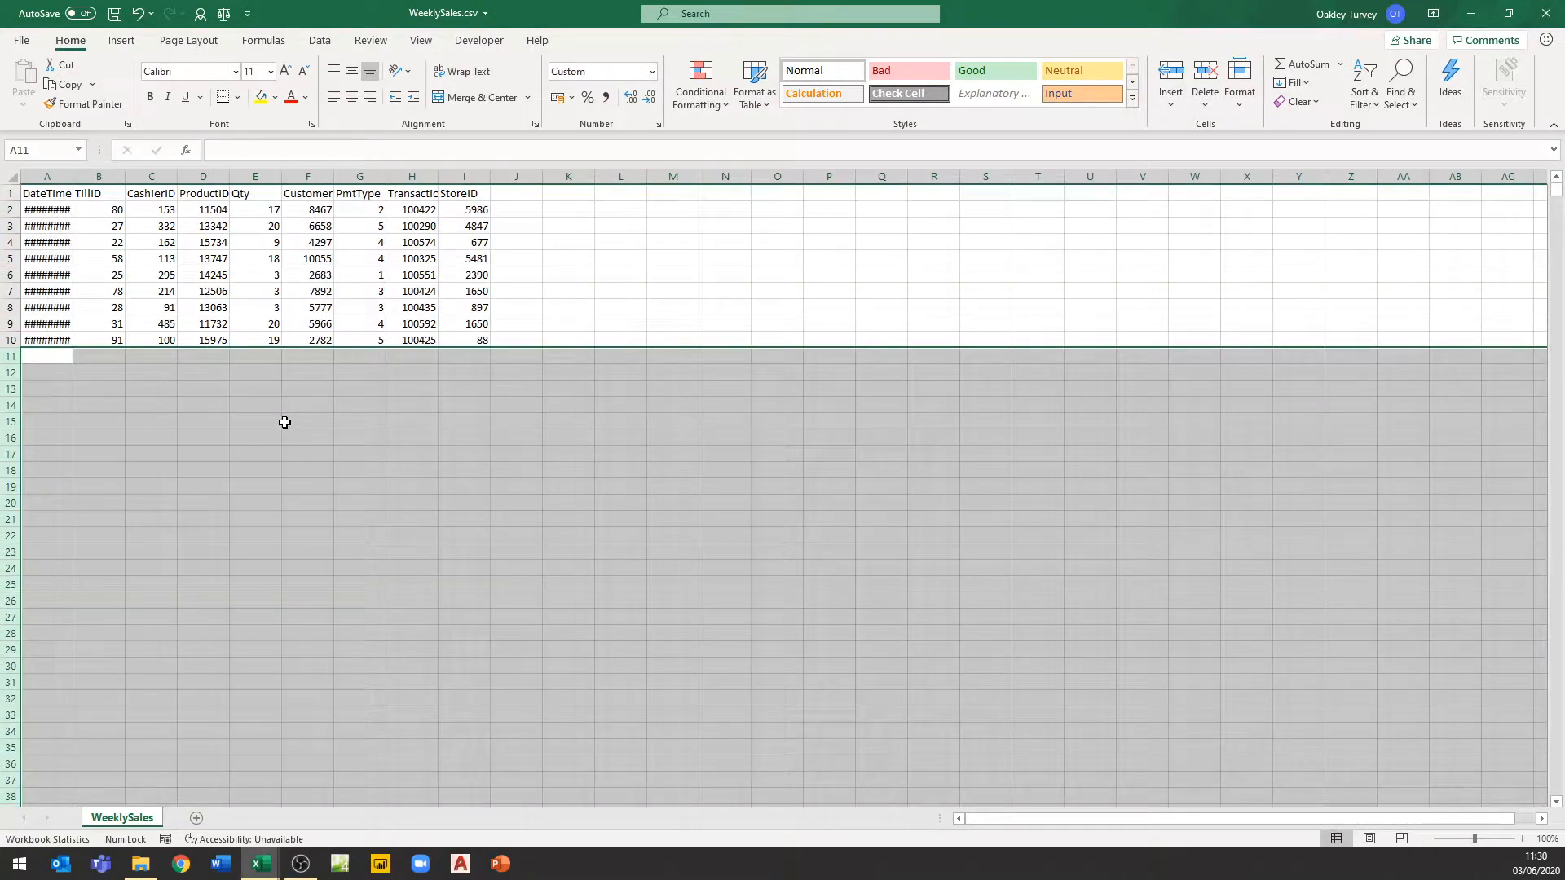
key("ctrl+Home")
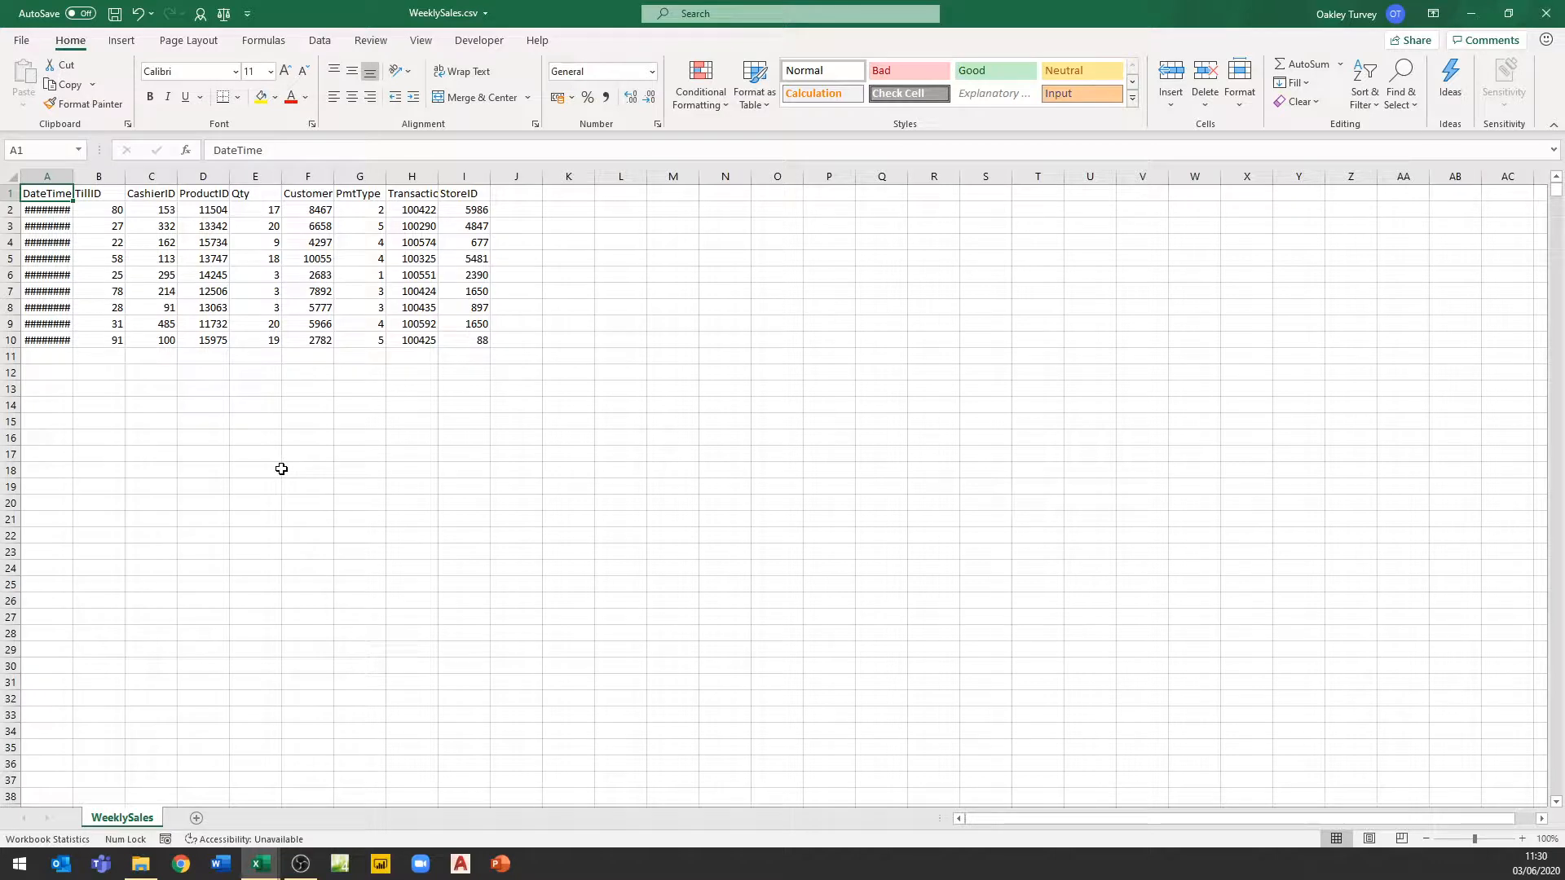
key("ctrl+w")
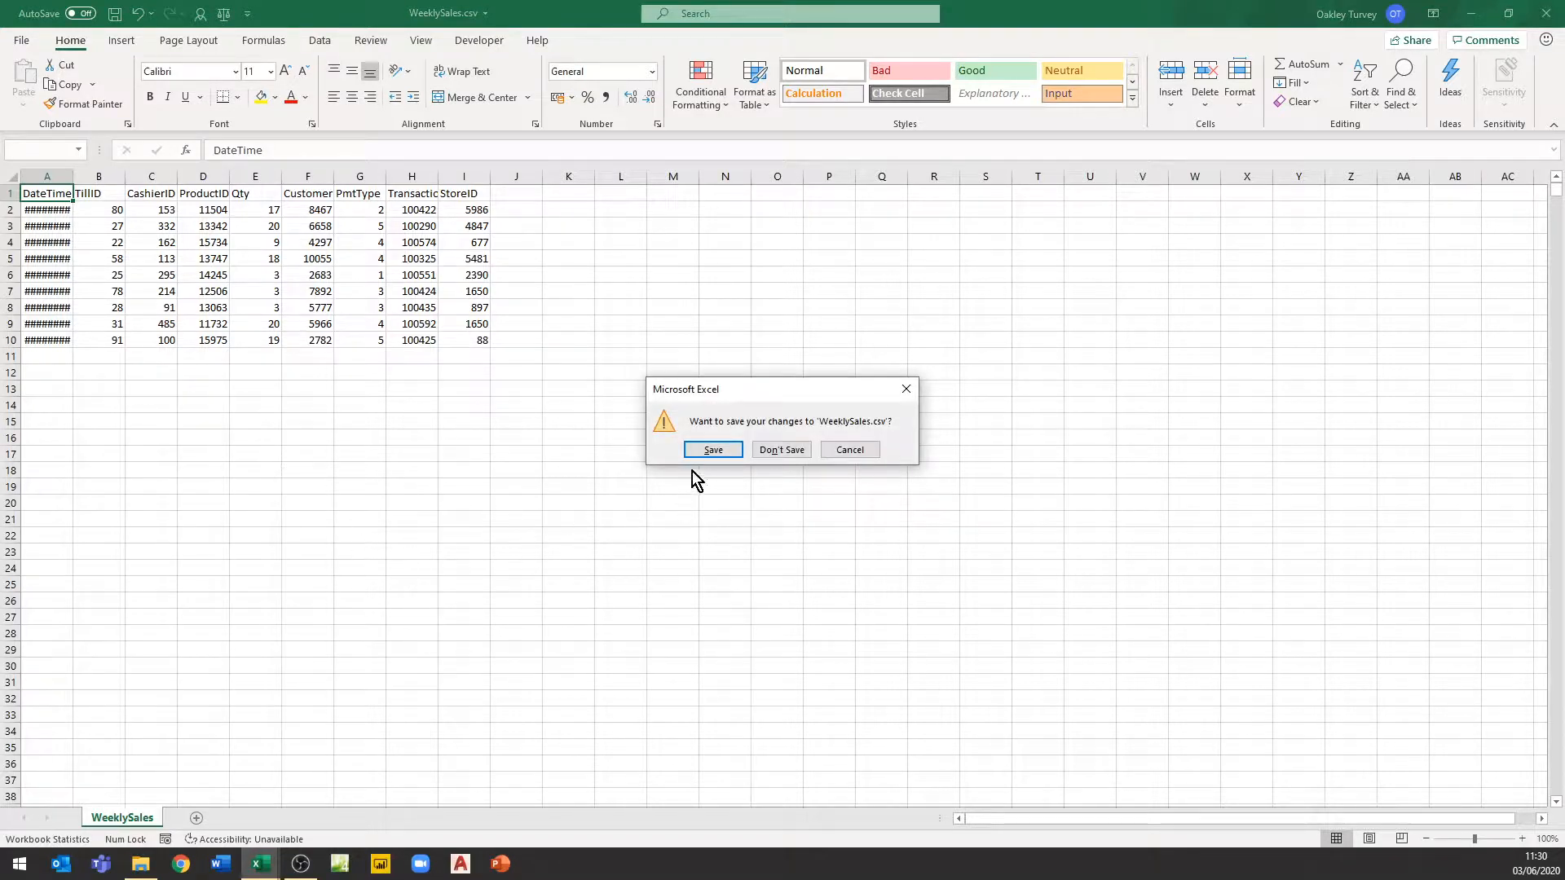
left_click(712, 450)
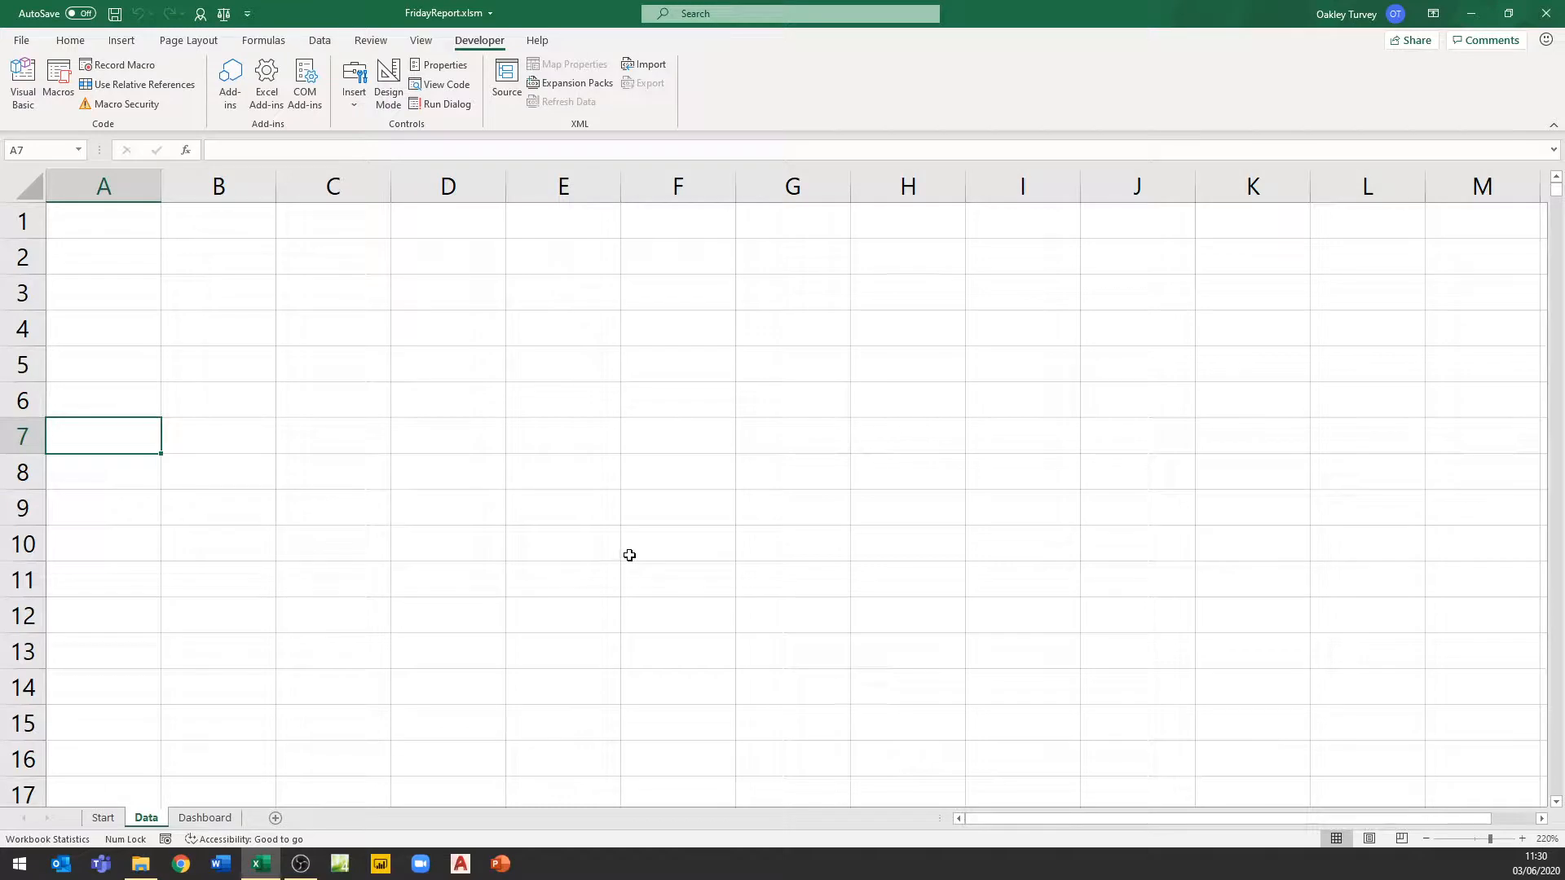
Run the FridayFiles macro from the Start sheet
left_click(104, 821)
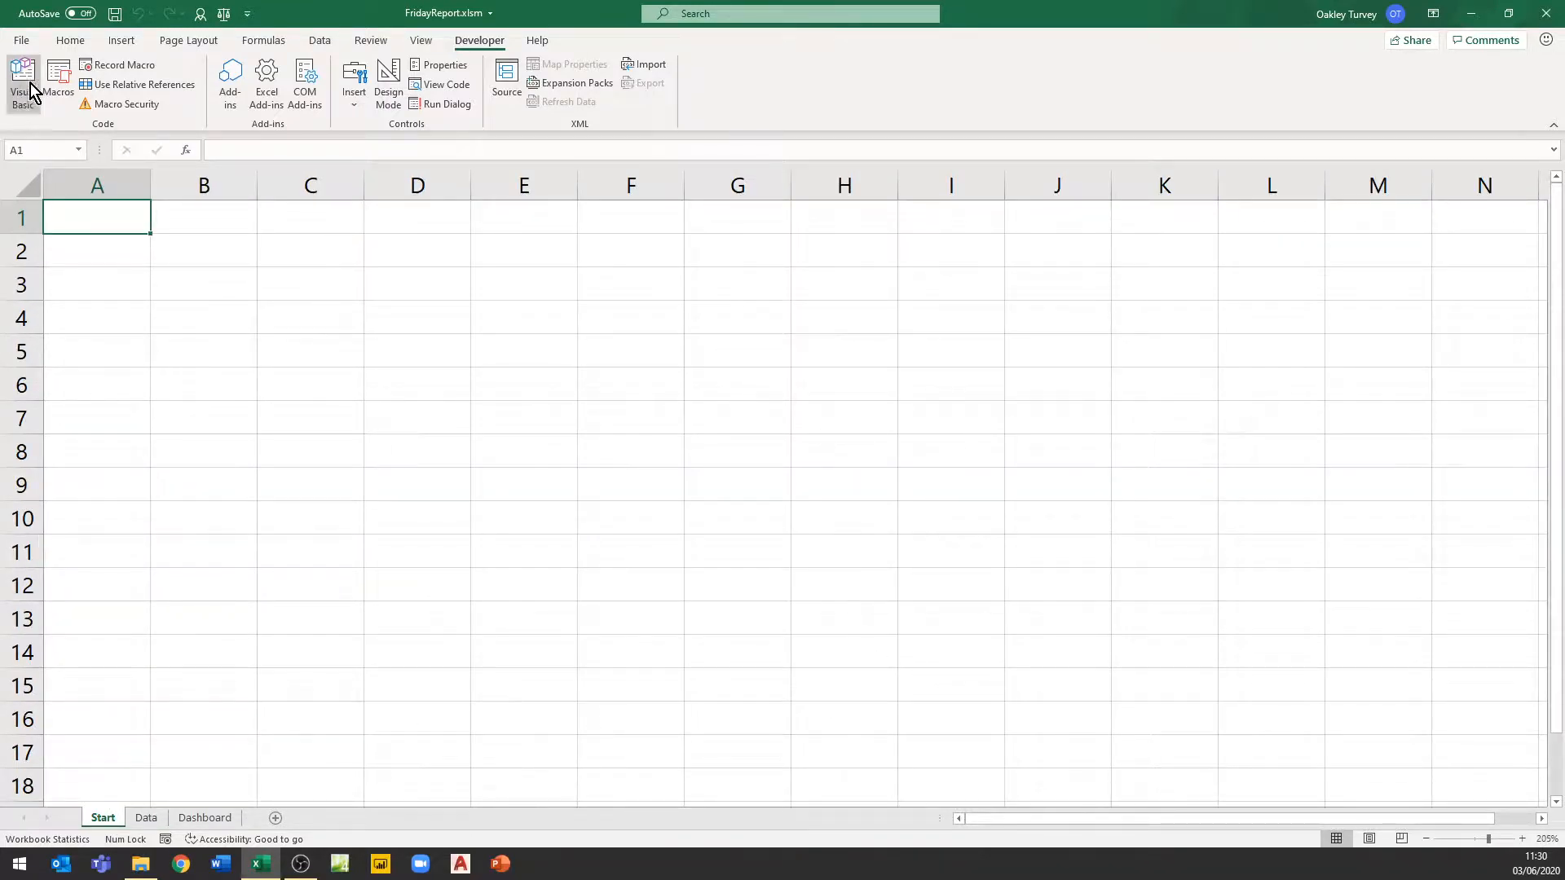
left_click(58, 81)
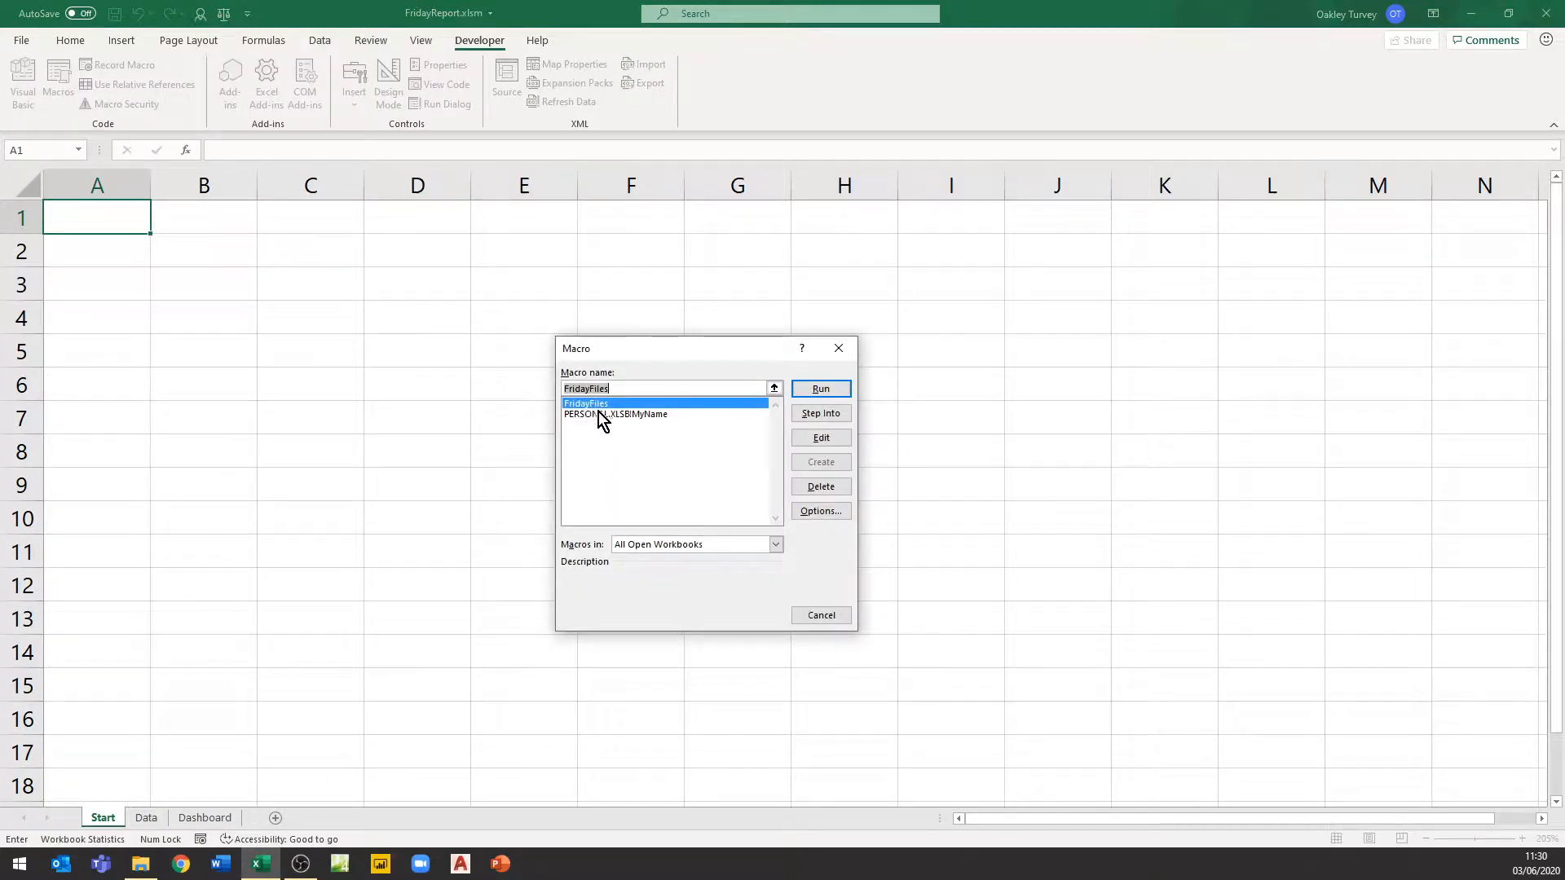
left_click(822, 388)
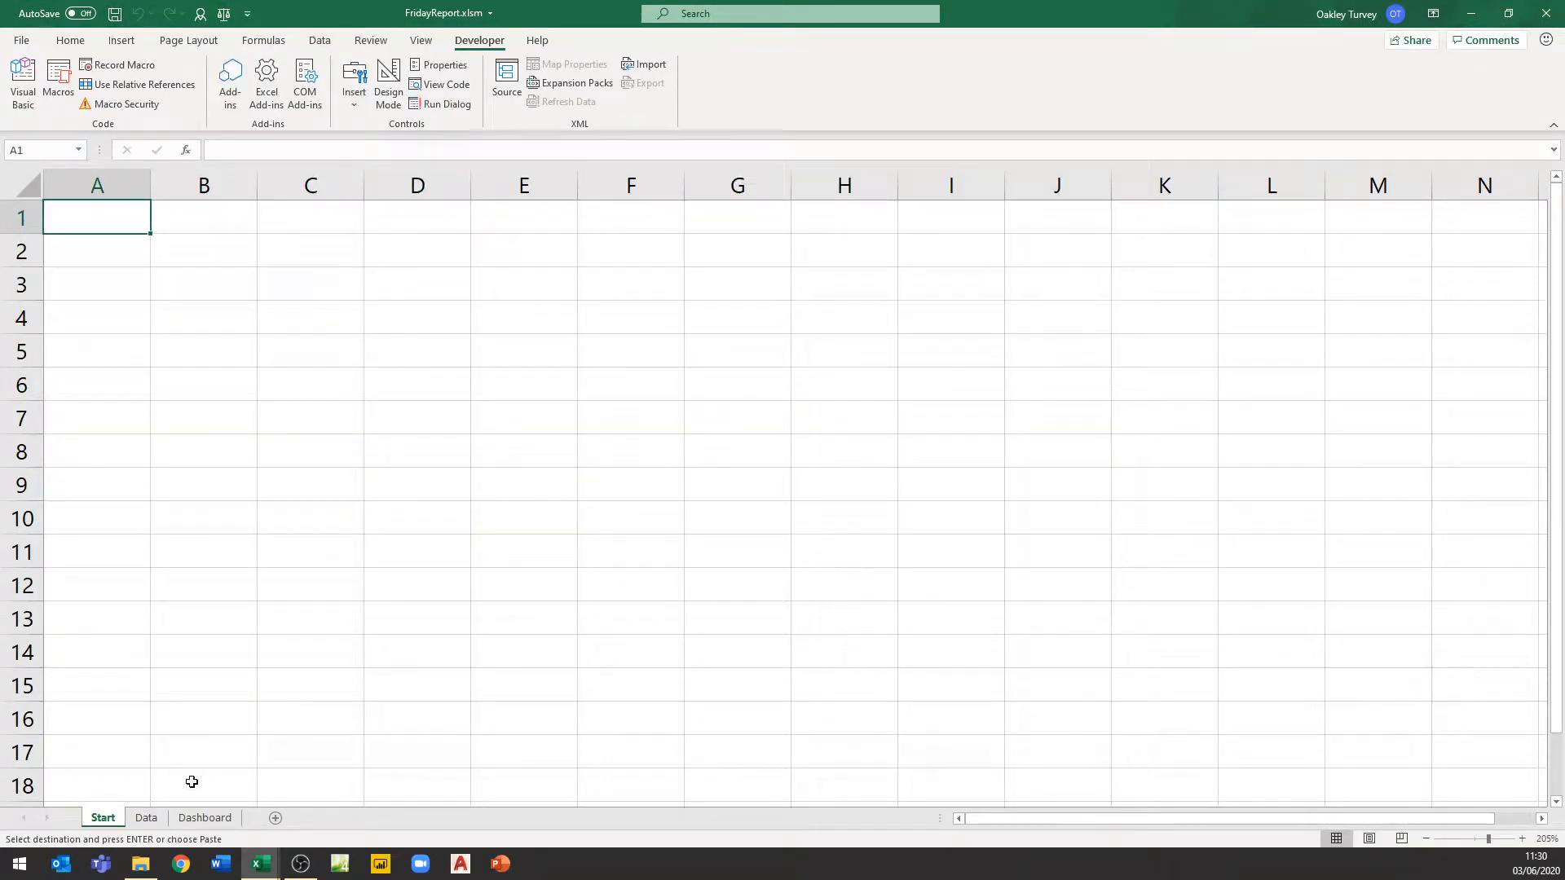
Clear the imported sales data from the Data sheet
left_click(150, 819)
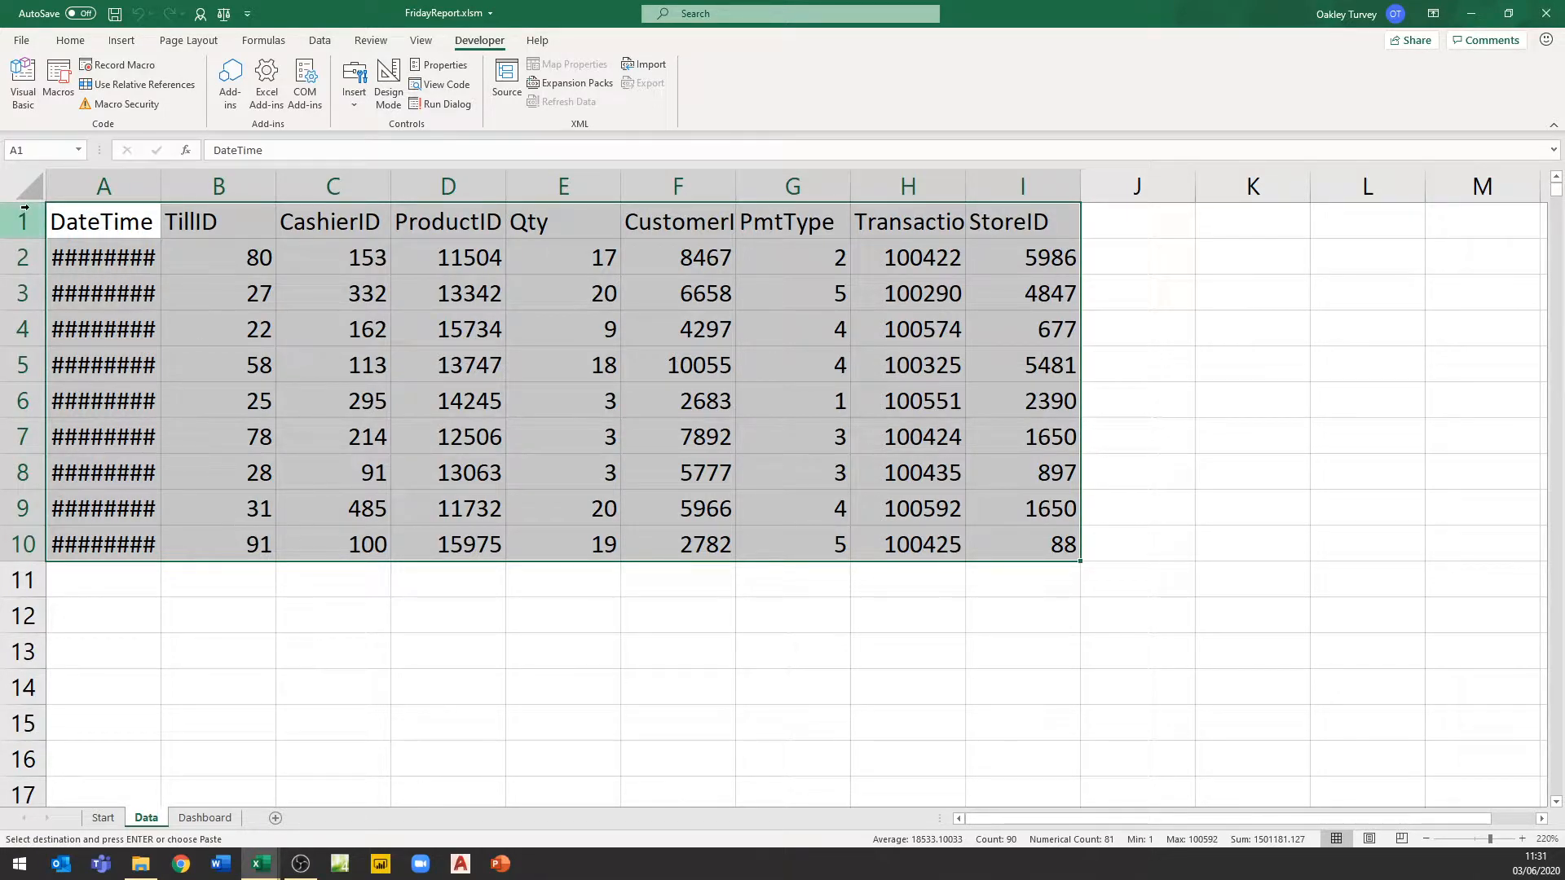
key("Delete")
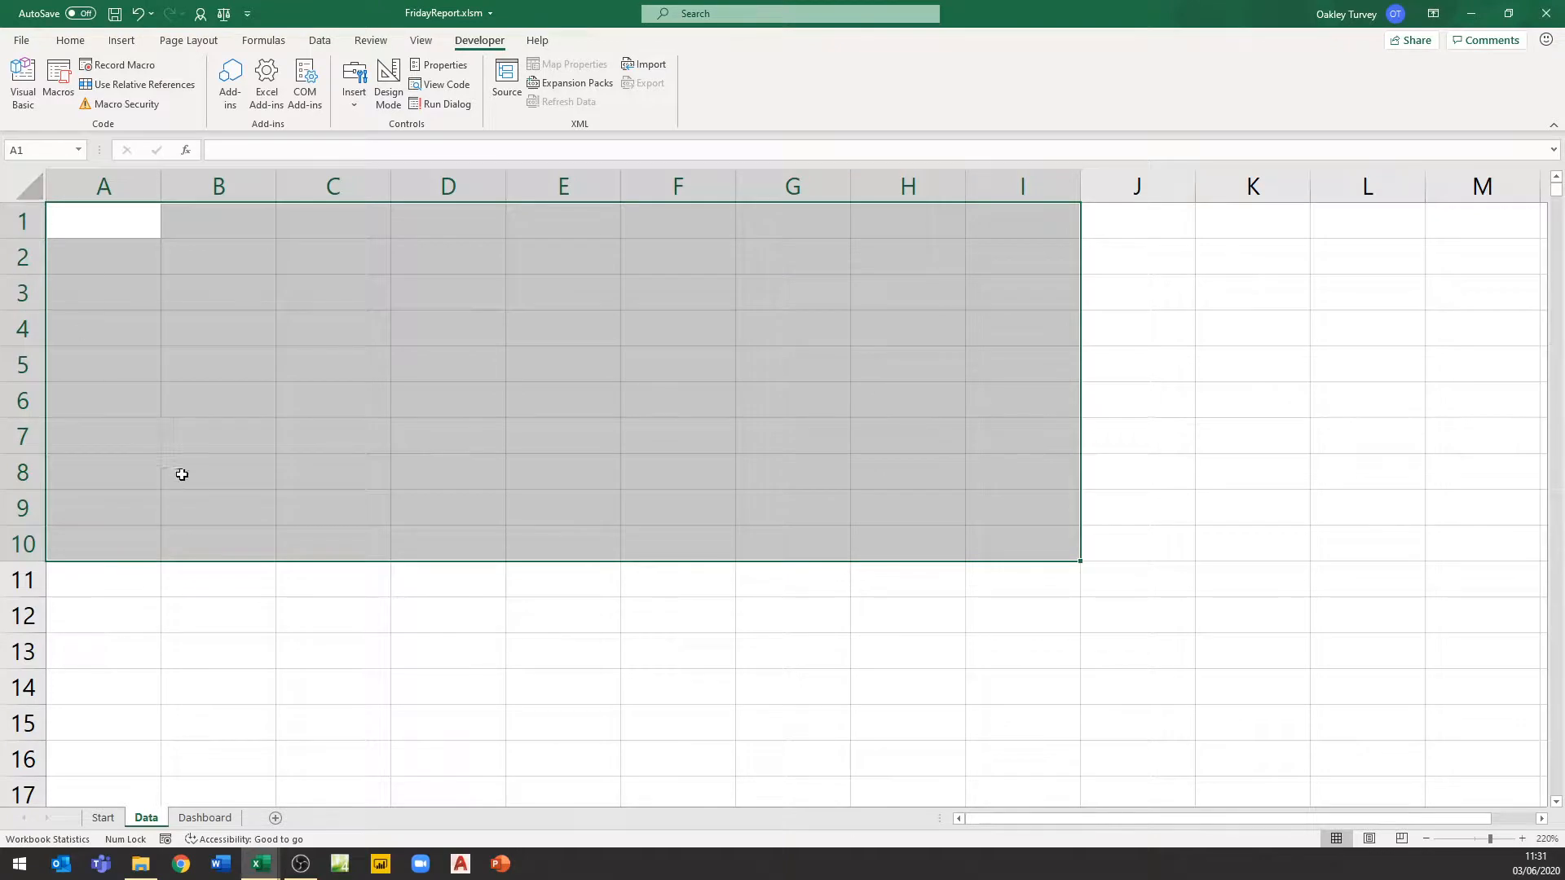
left_click(120, 229)
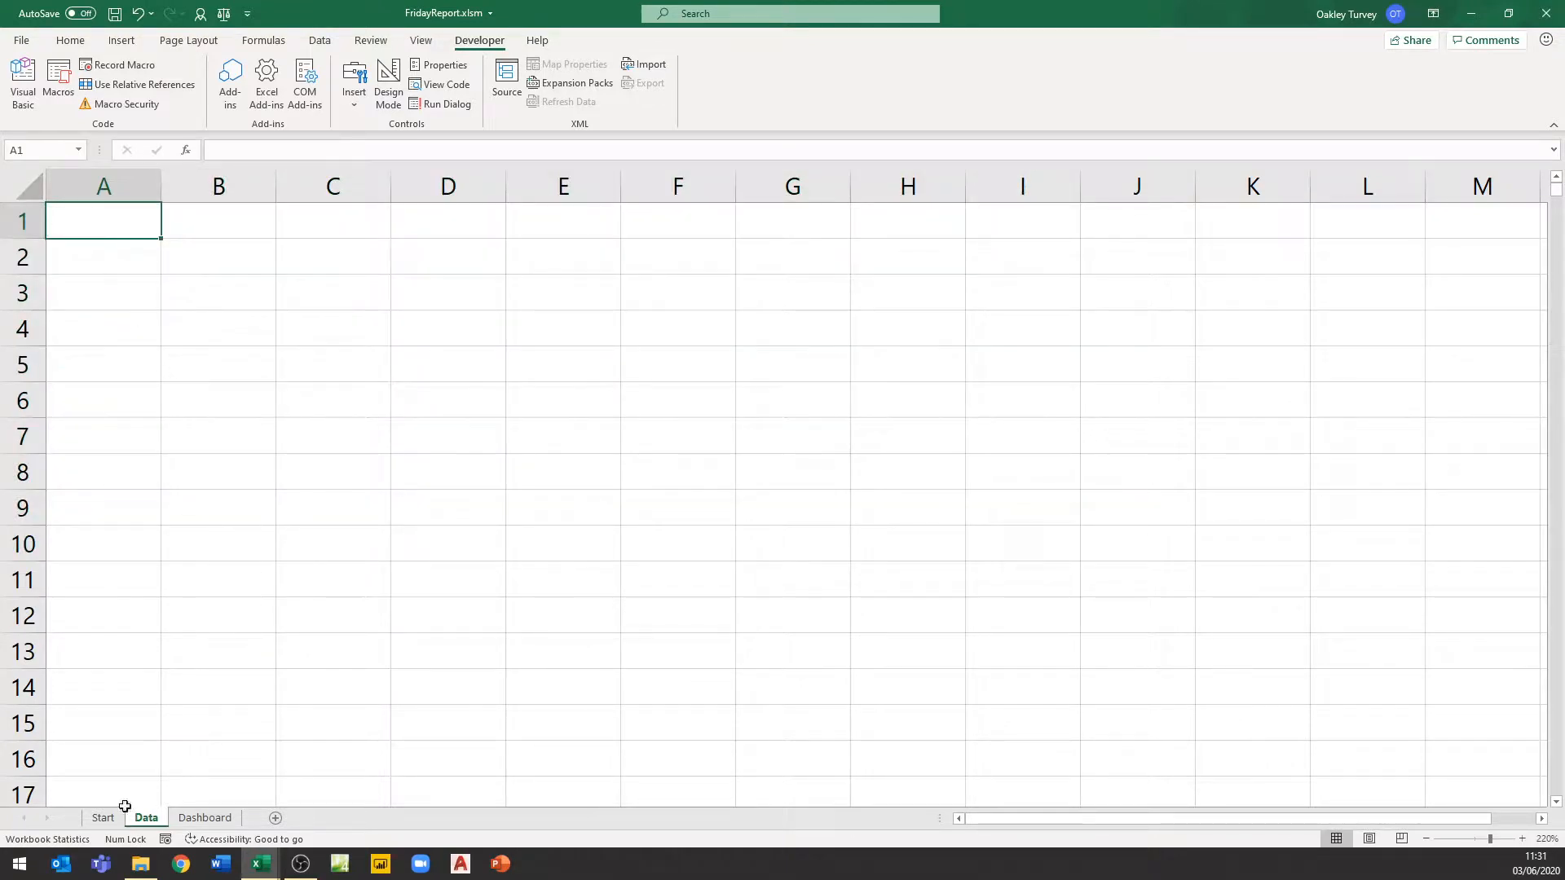
On the Start sheet, insert a rounded rectangle about 3.4 cm wide and 1.1 cm high over cells C1 to D2
left_click(102, 818)
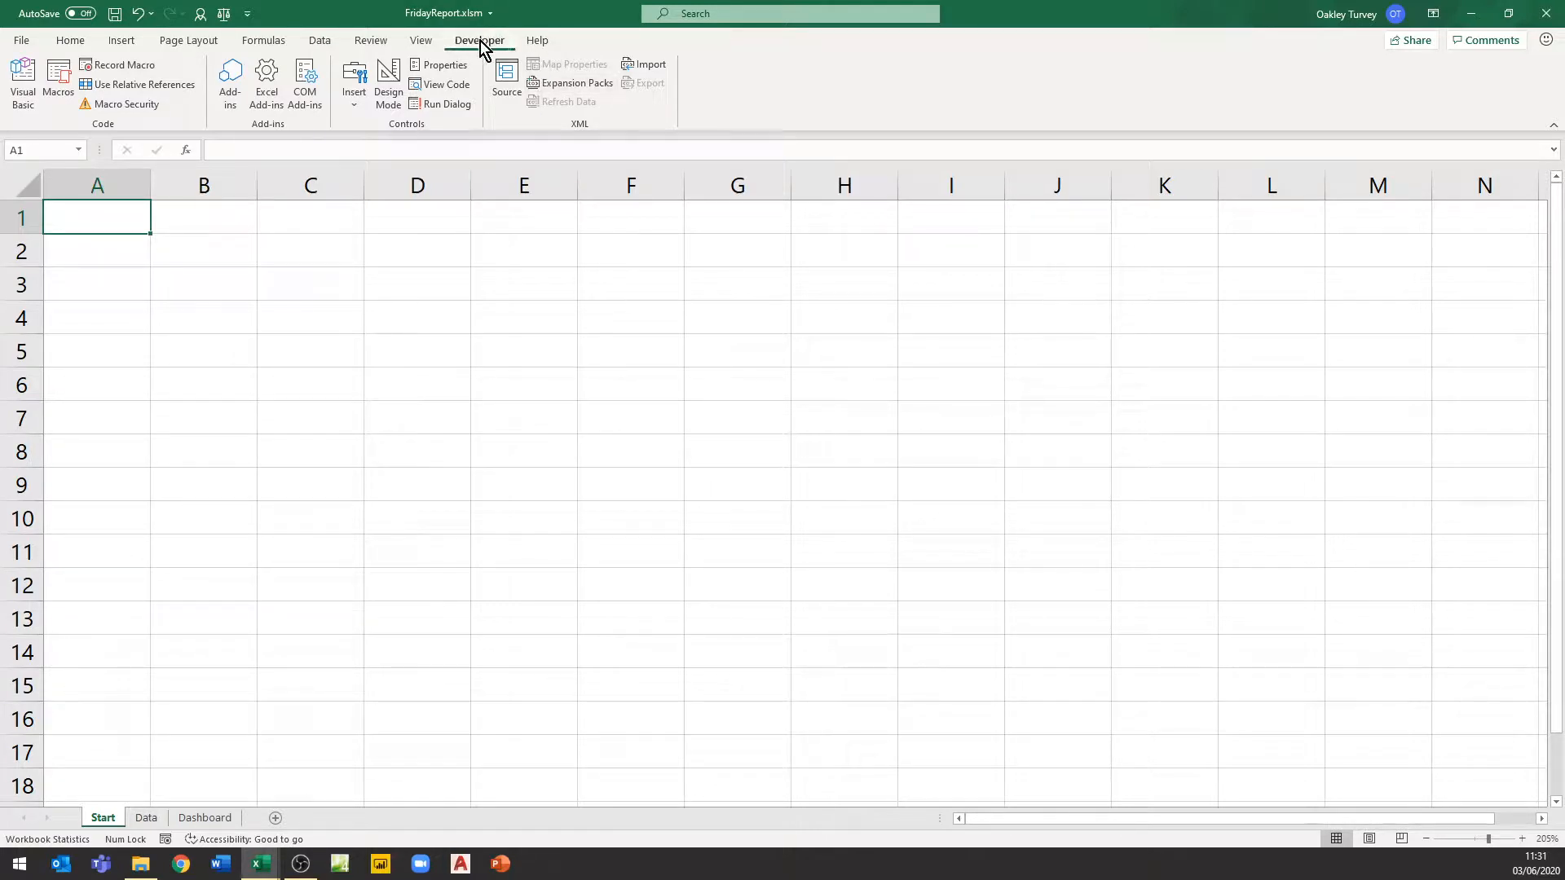
left_click(60, 96)
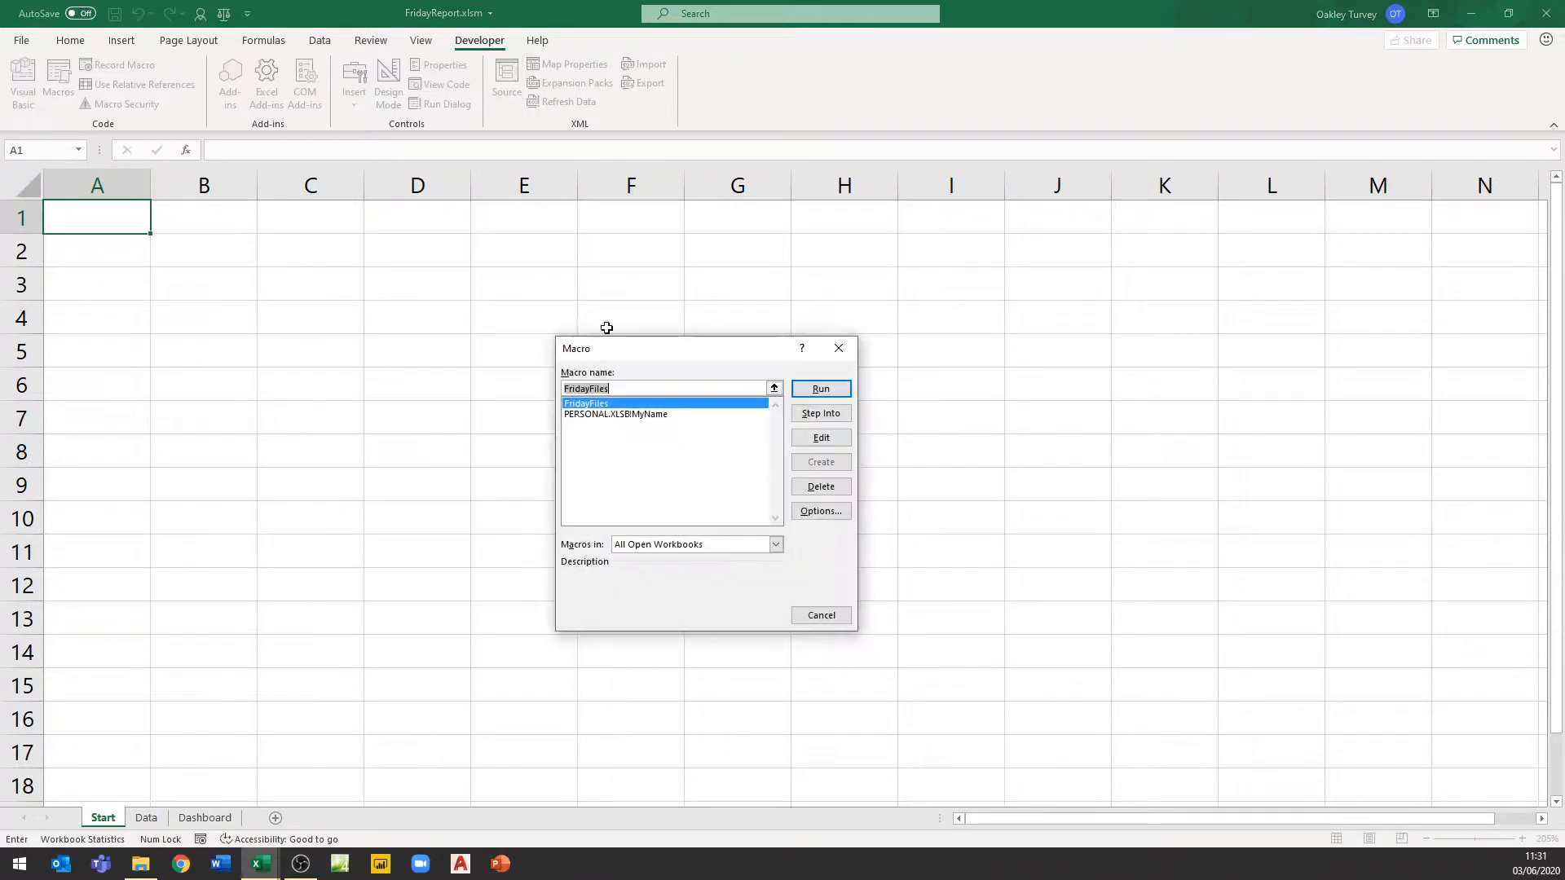
left_click(841, 349)
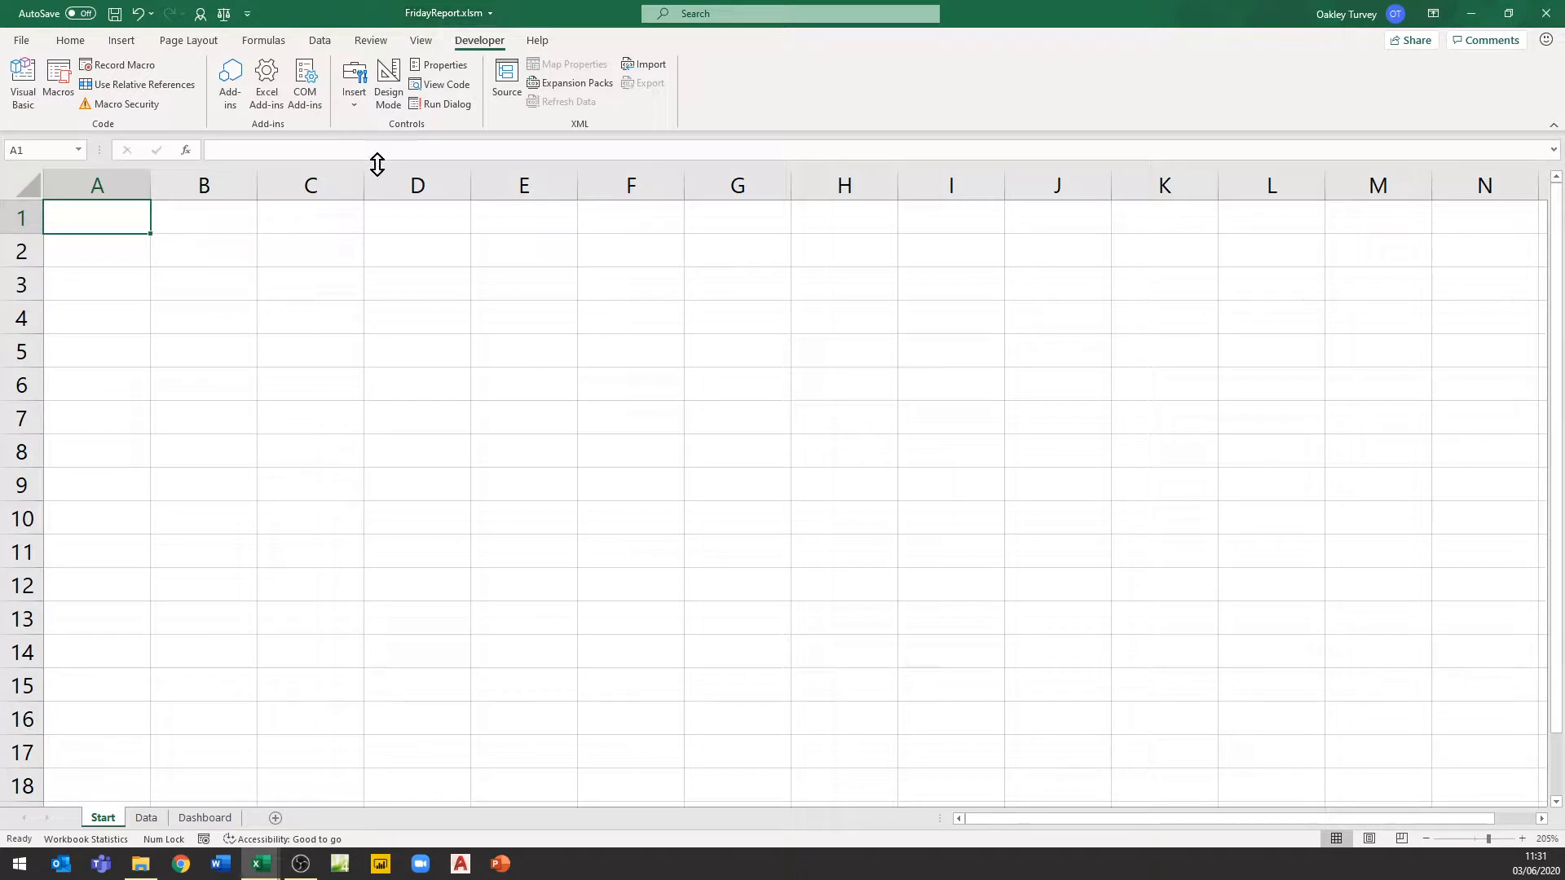
left_click(122, 40)
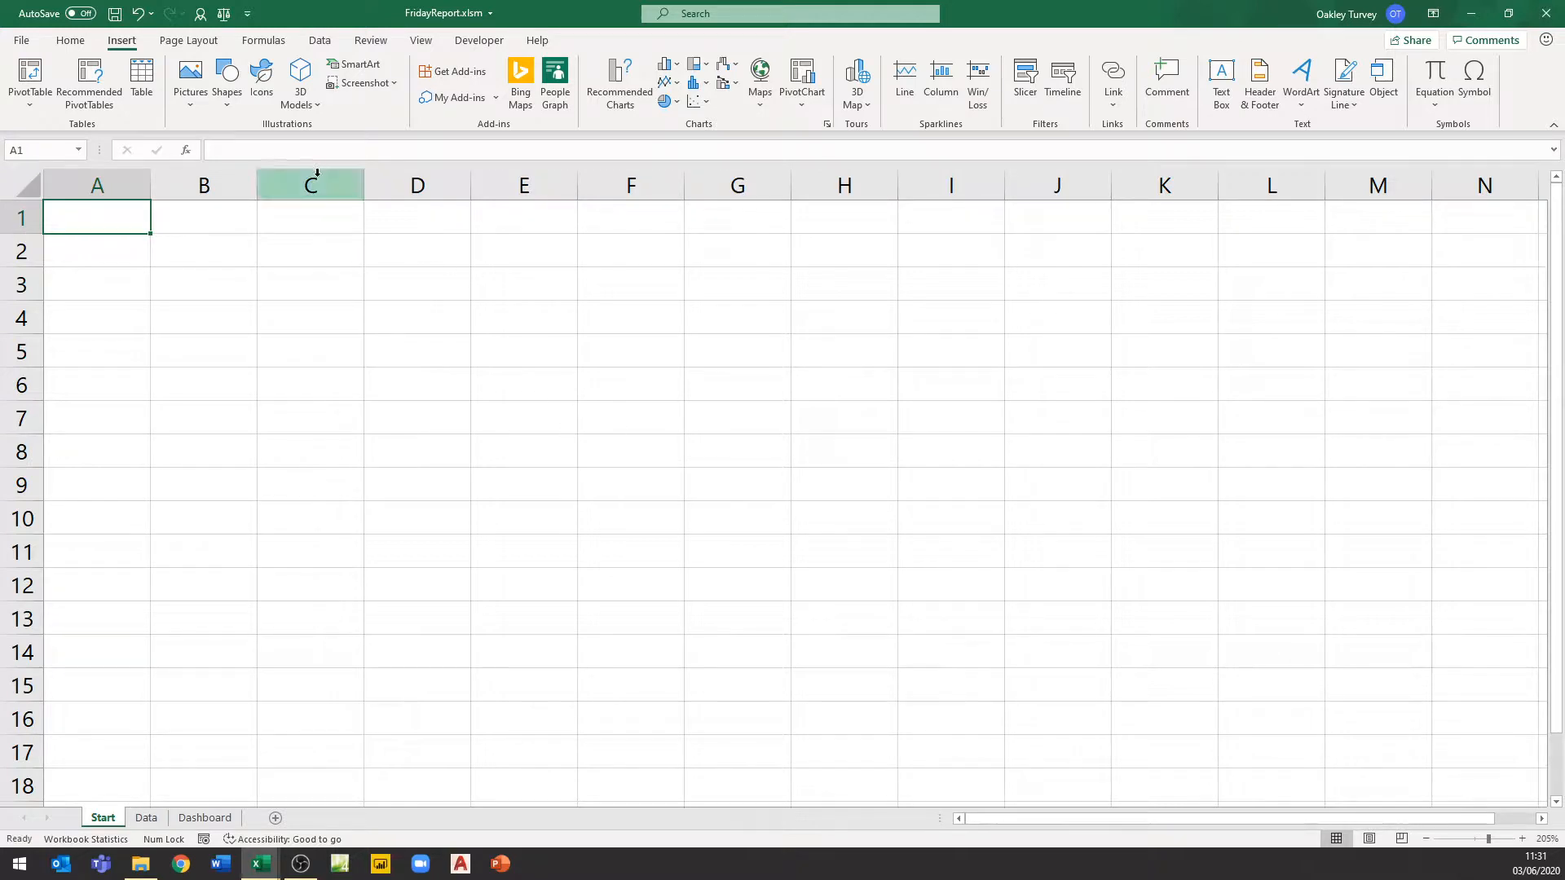
left_click(479, 42)
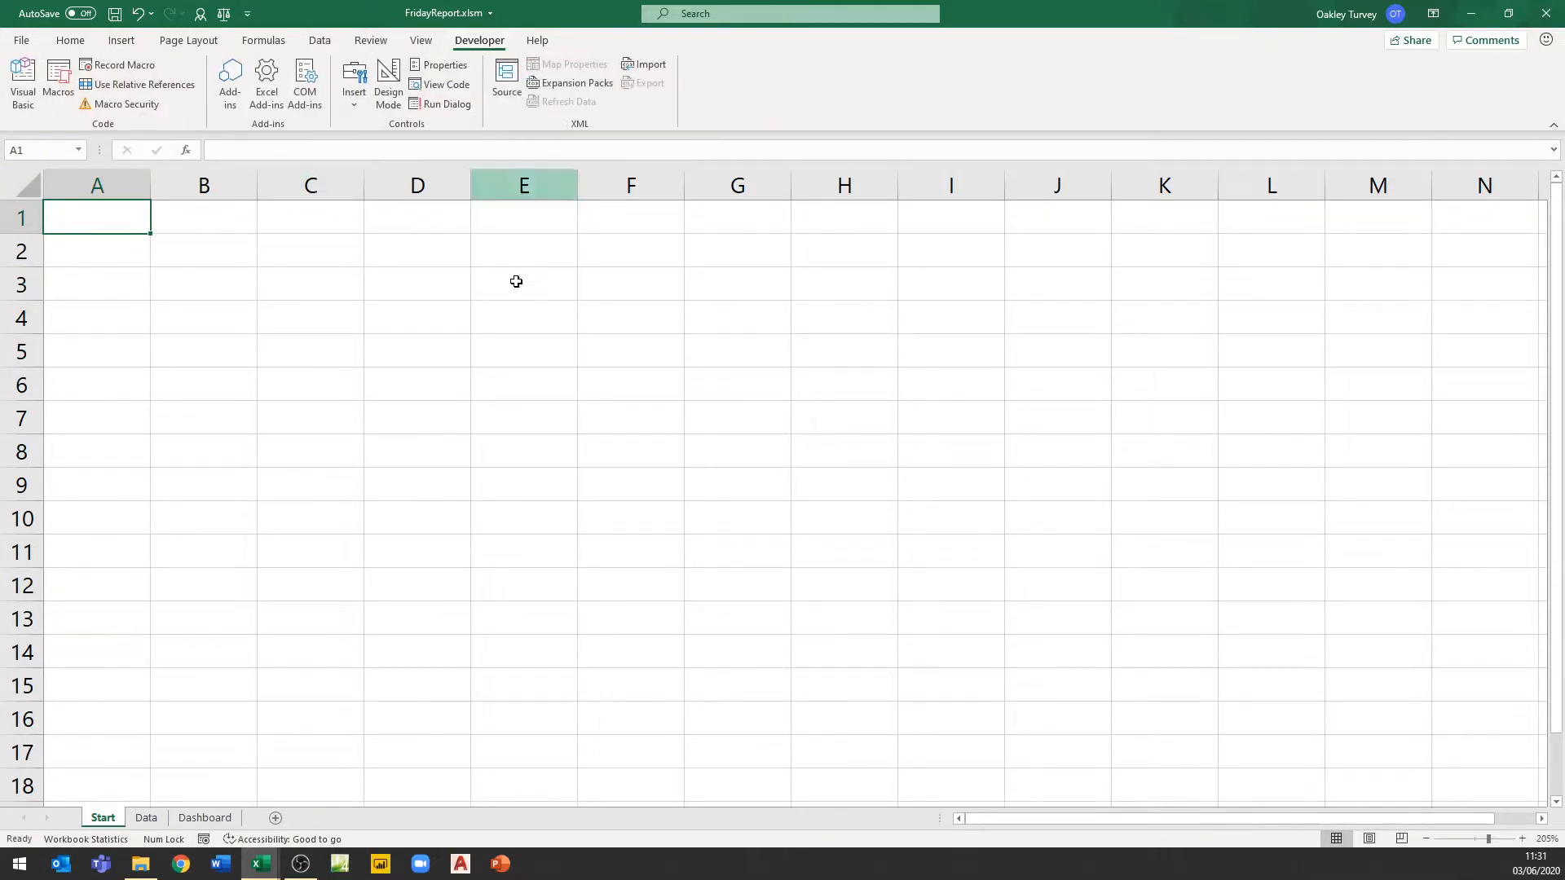
left_click(352, 104)
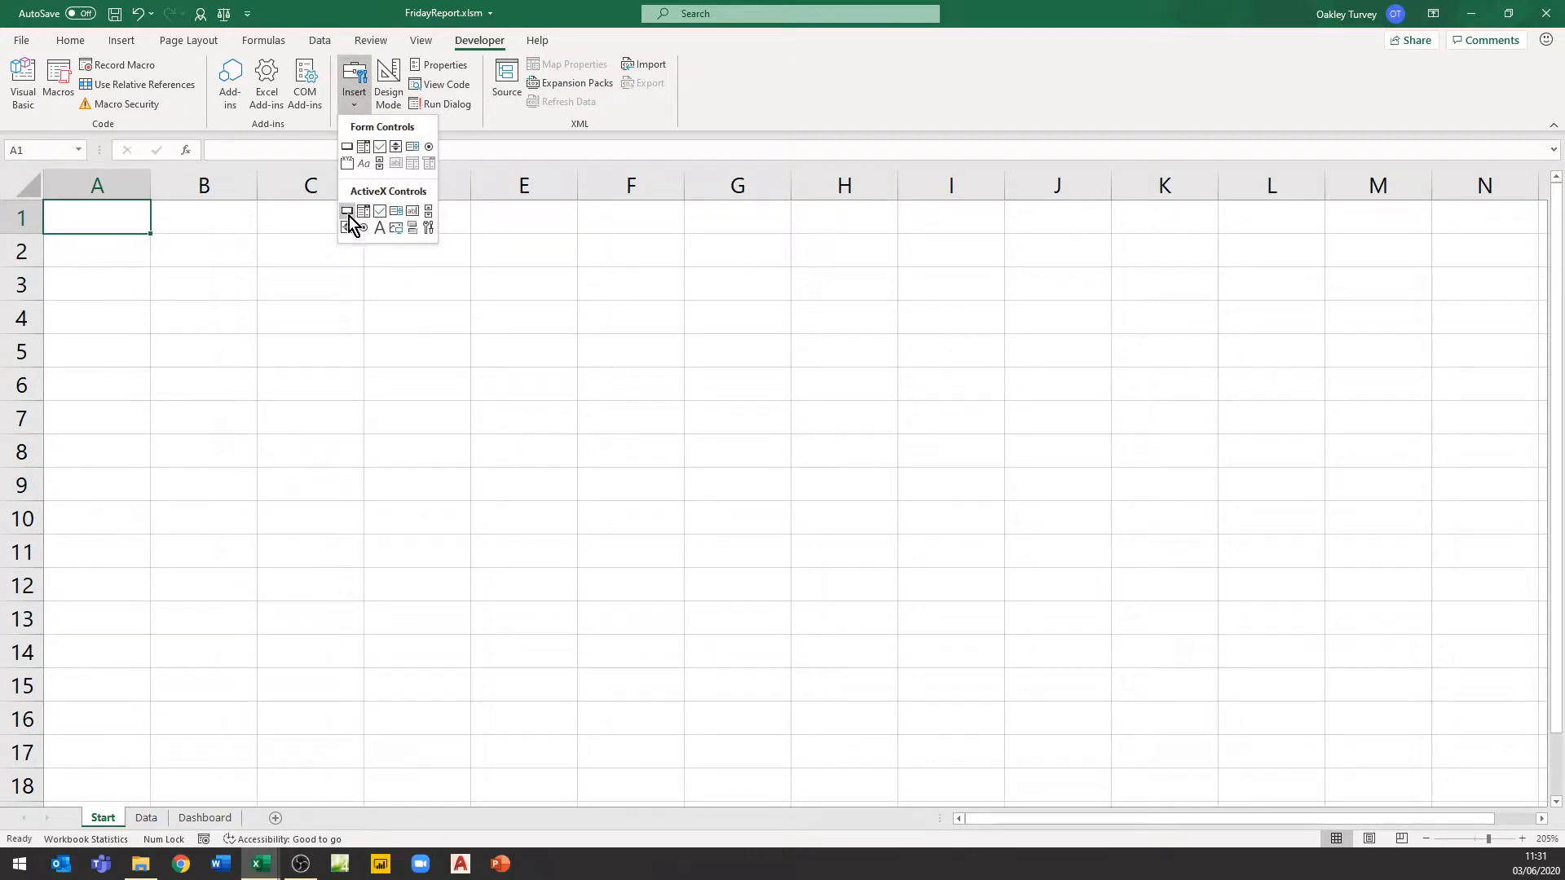
left_click(375, 217)
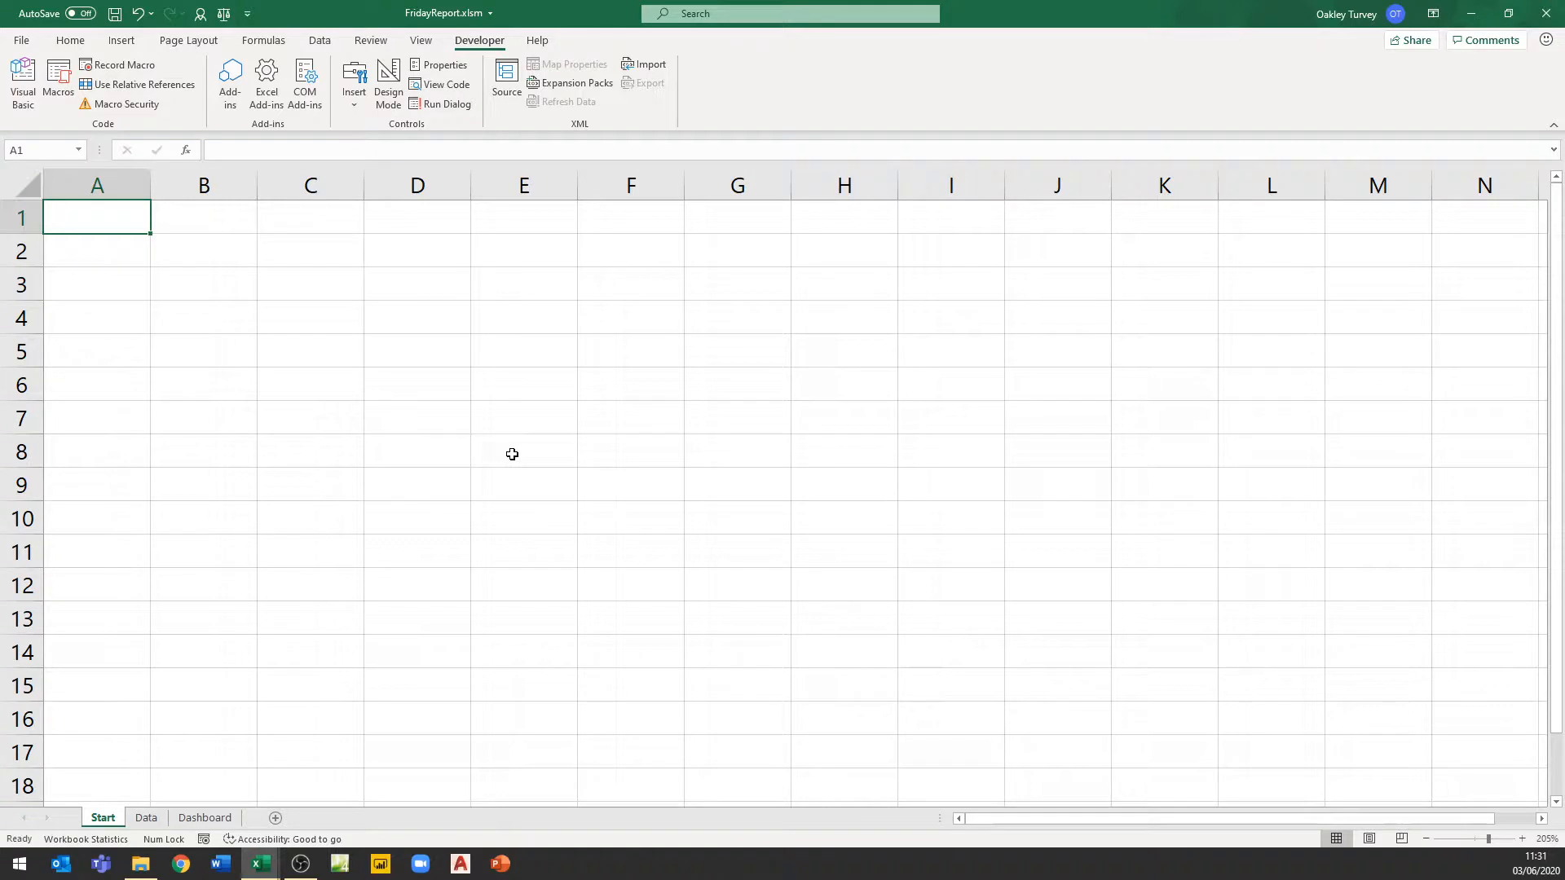
left_click(127, 48)
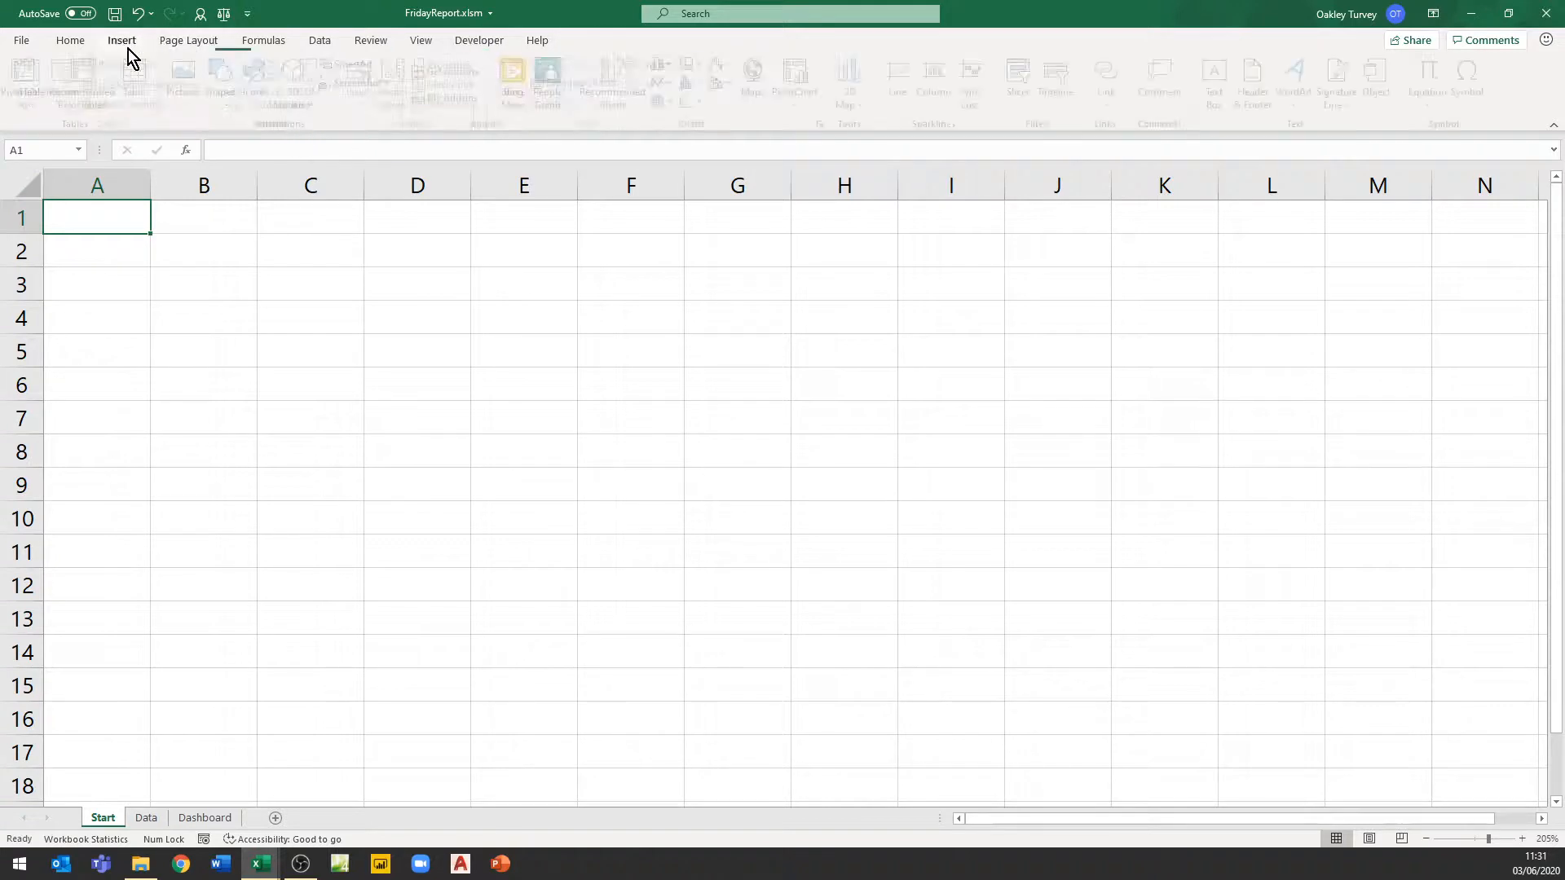
left_click(231, 105)
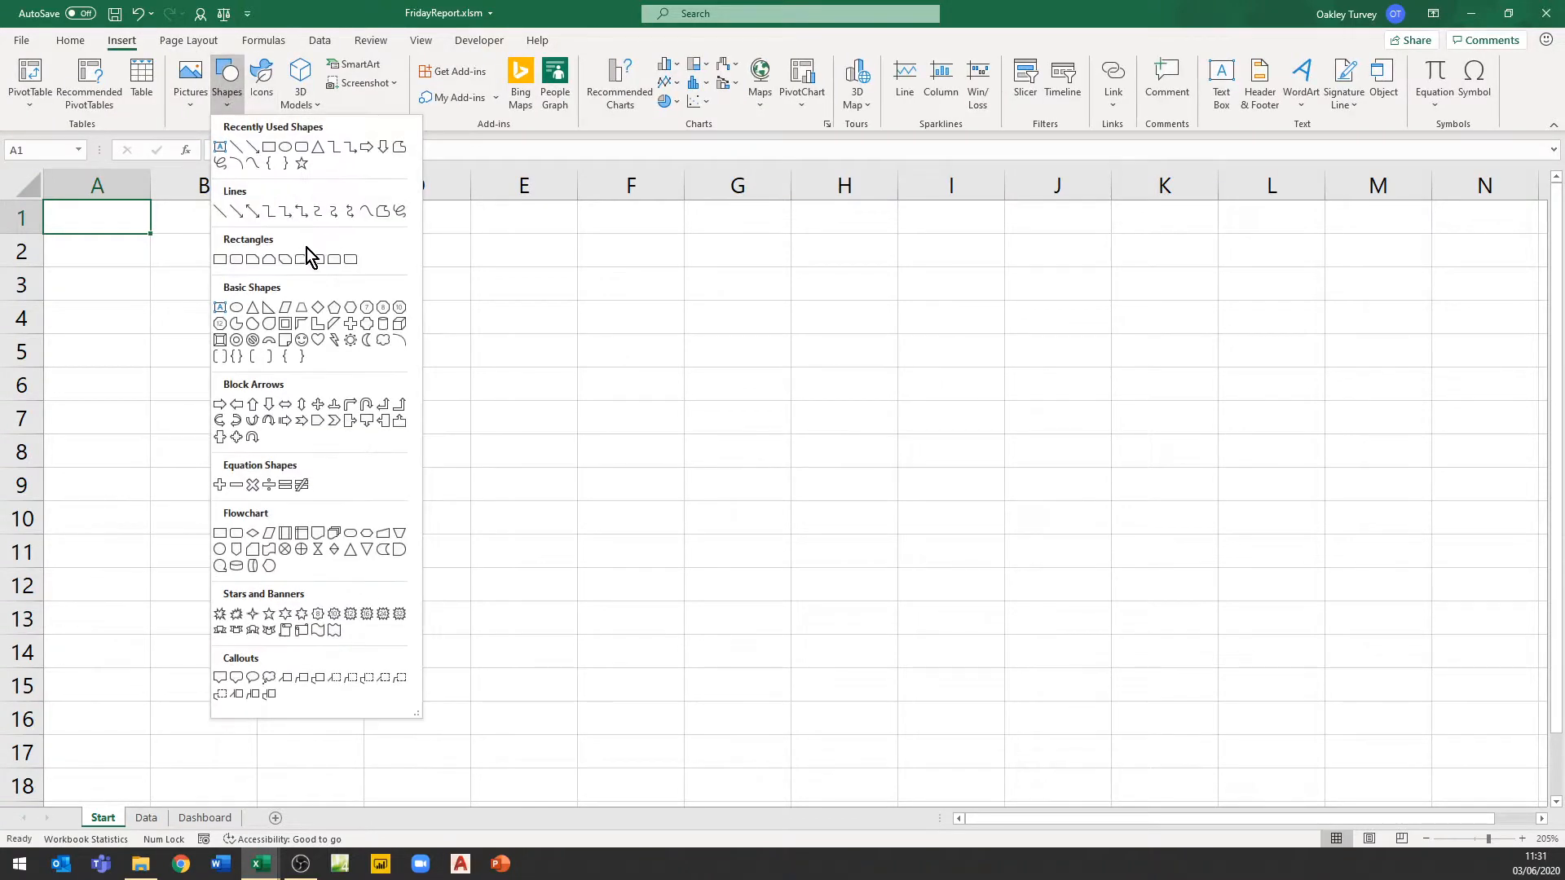
left_click(302, 147)
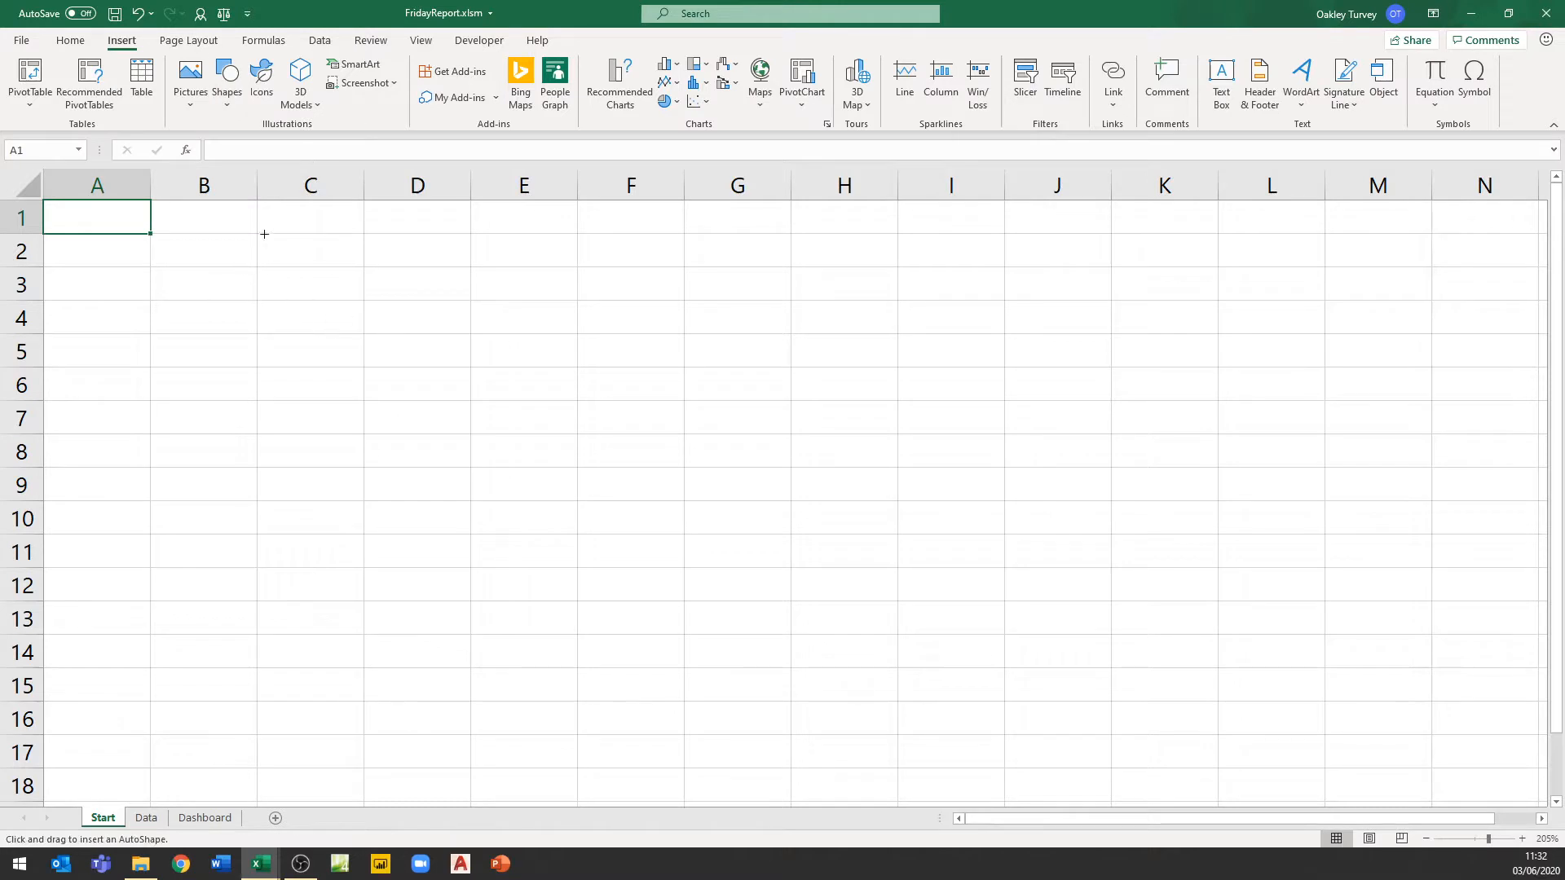
left_click_drag(258, 211, 471, 266)
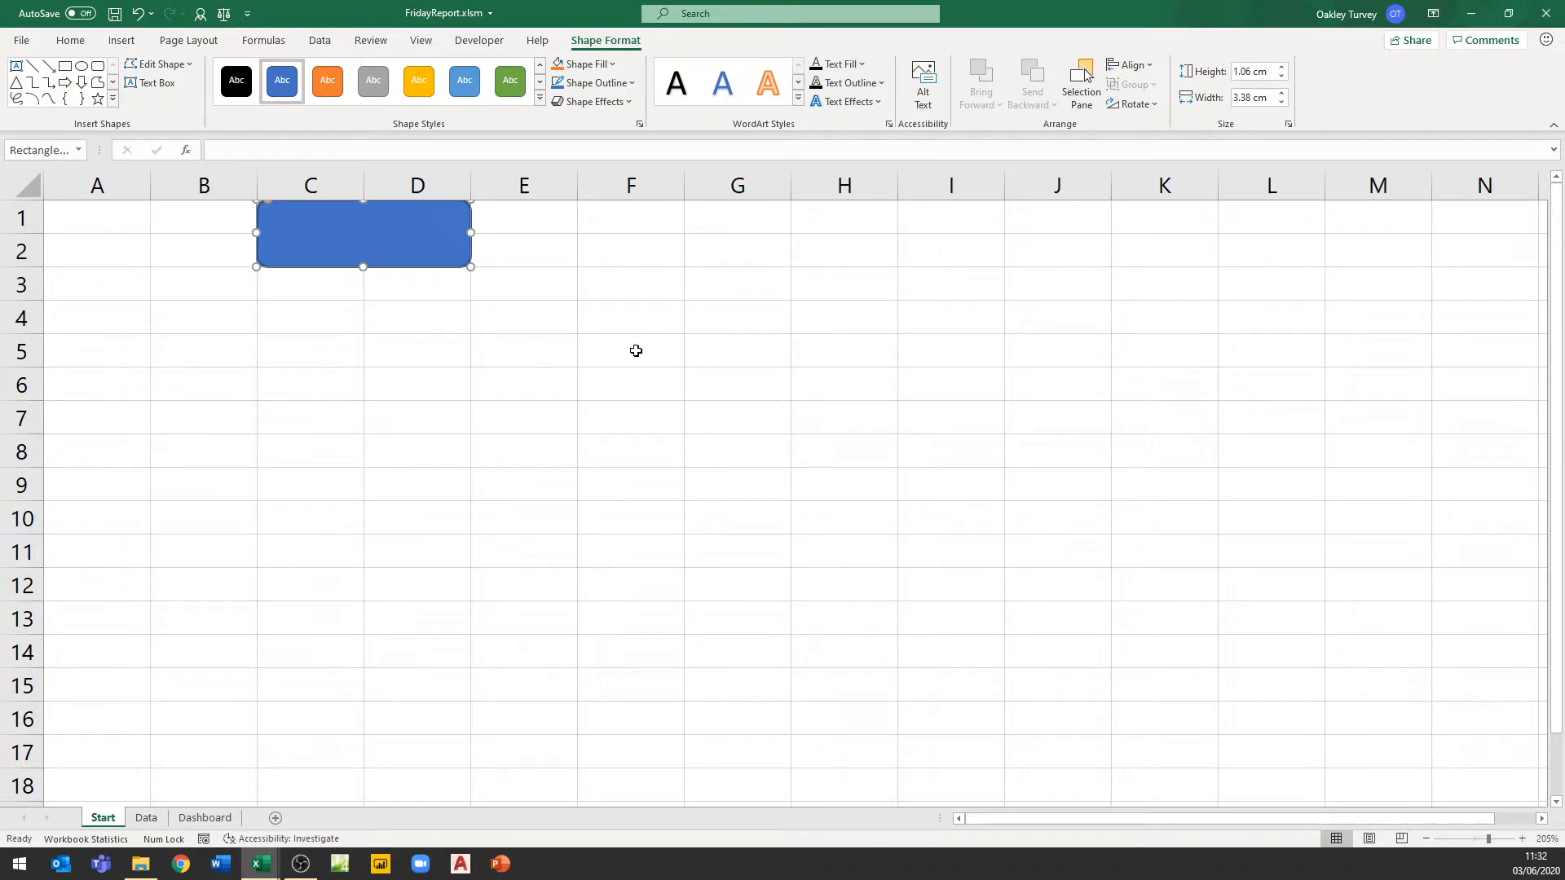
Label the rectangle Open Files
type("OpenFiles")
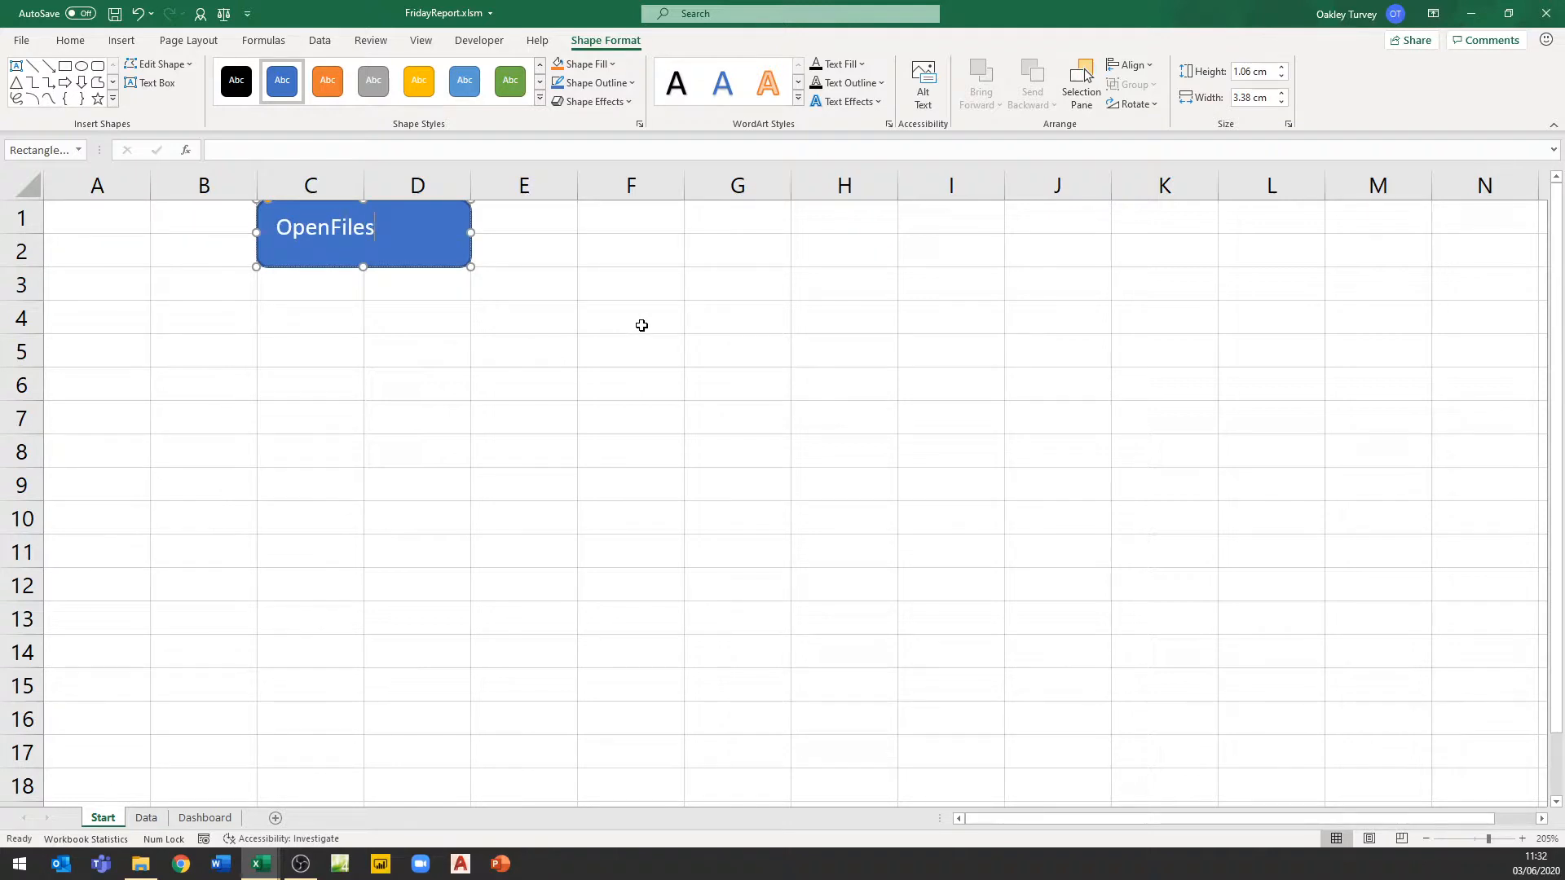
left_click(331, 227)
Centre the button text horizontally and vertically, enlarge it to 14 pt and make it bold
left_click(70, 41)
left_click(350, 73)
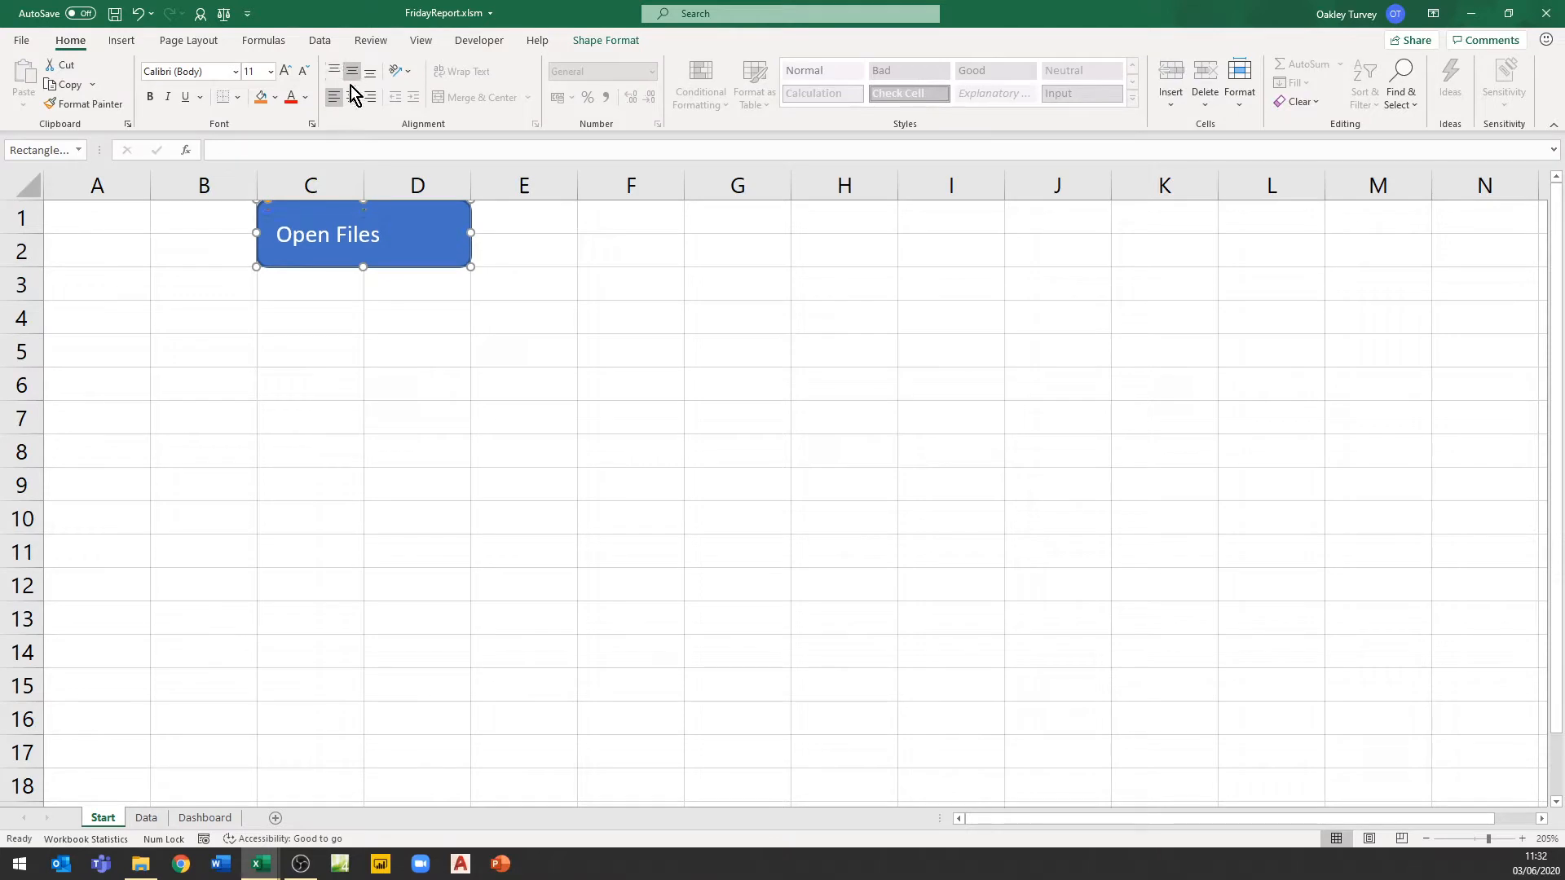
left_click(350, 95)
left_click(286, 72)
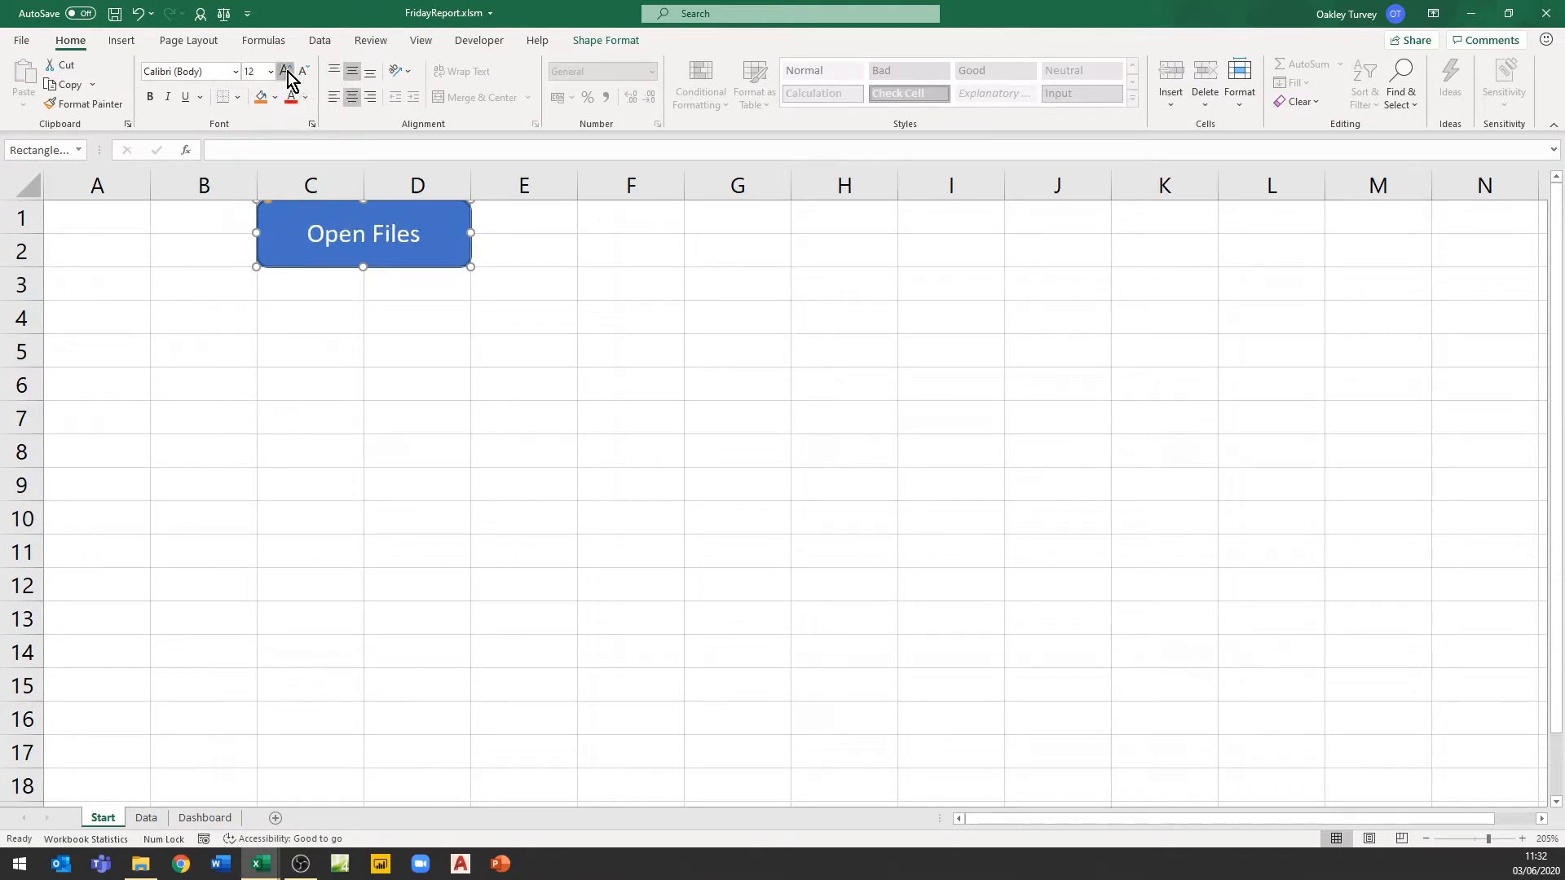
left_click(287, 71)
left_click(150, 97)
left_click(396, 372)
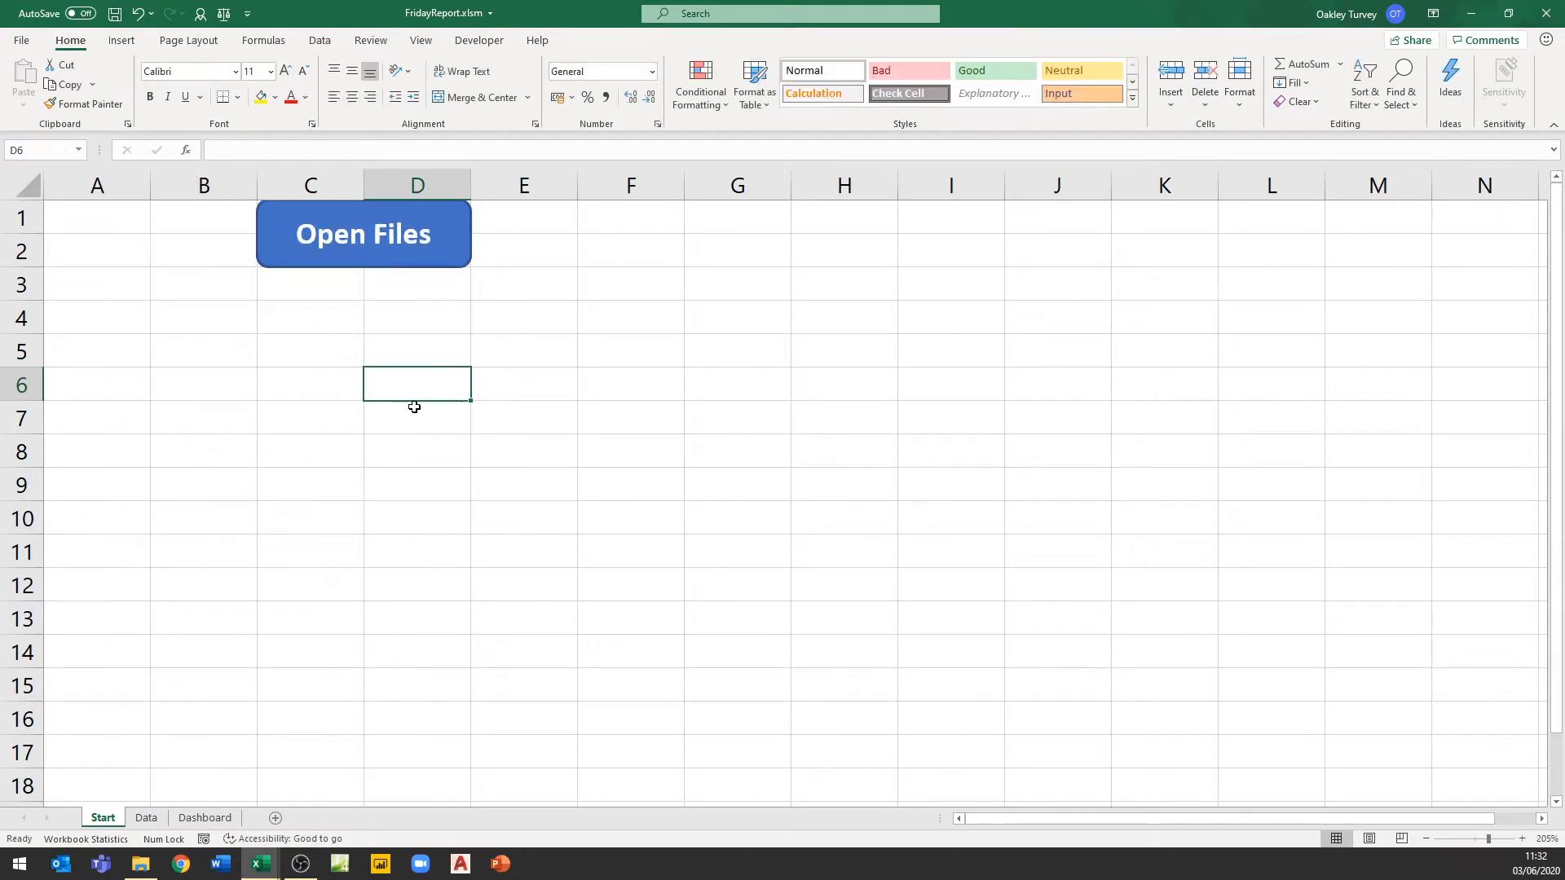
Assign the FridayFiles macro to the Open Files button
left_click(280, 246)
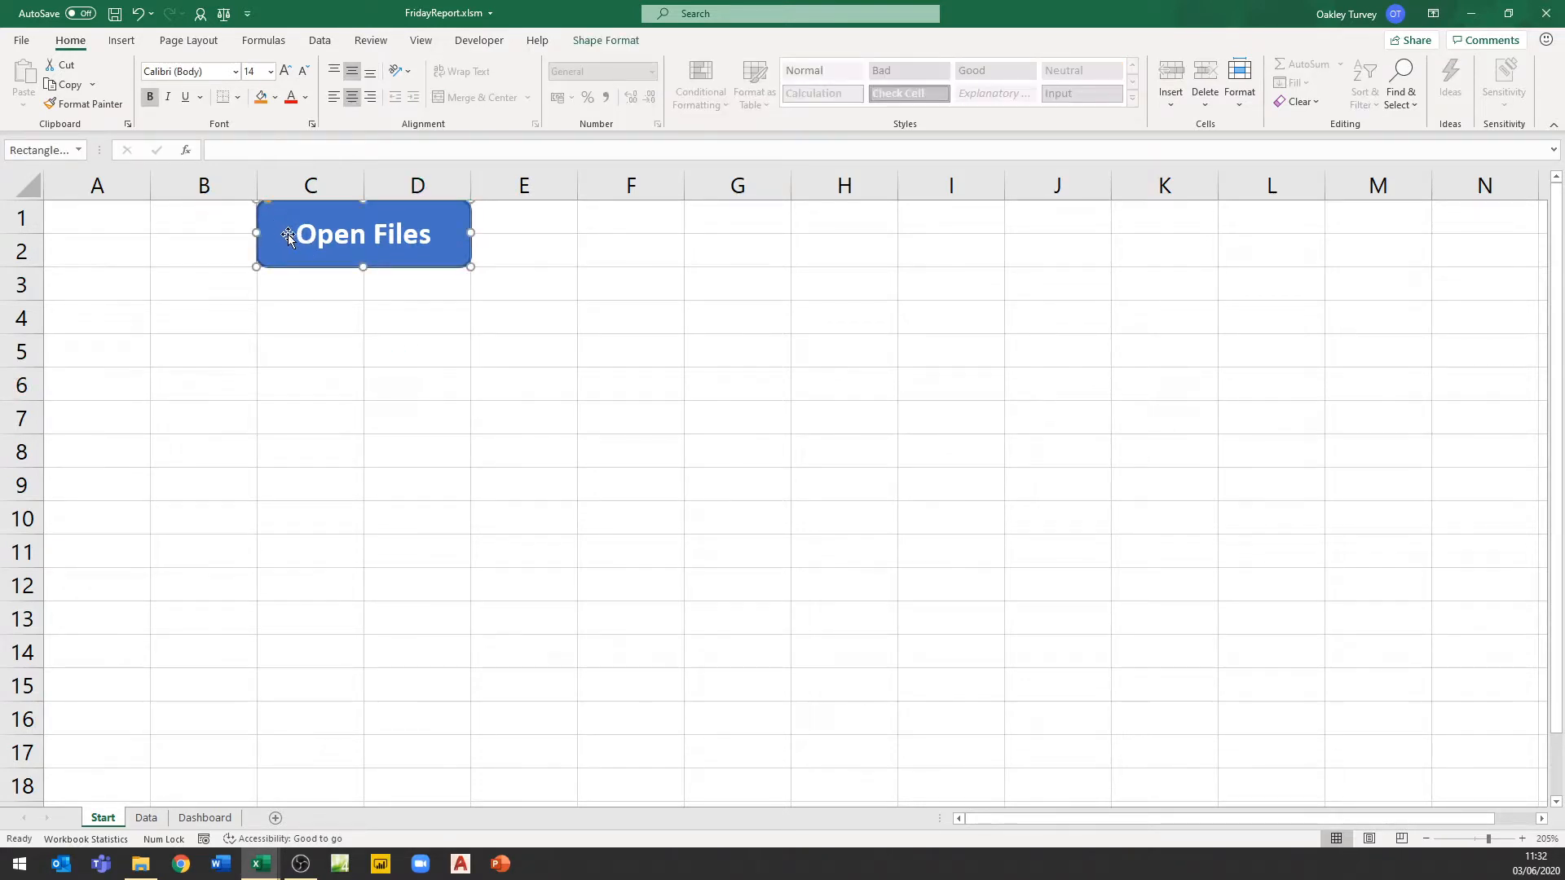
right_click(281, 251)
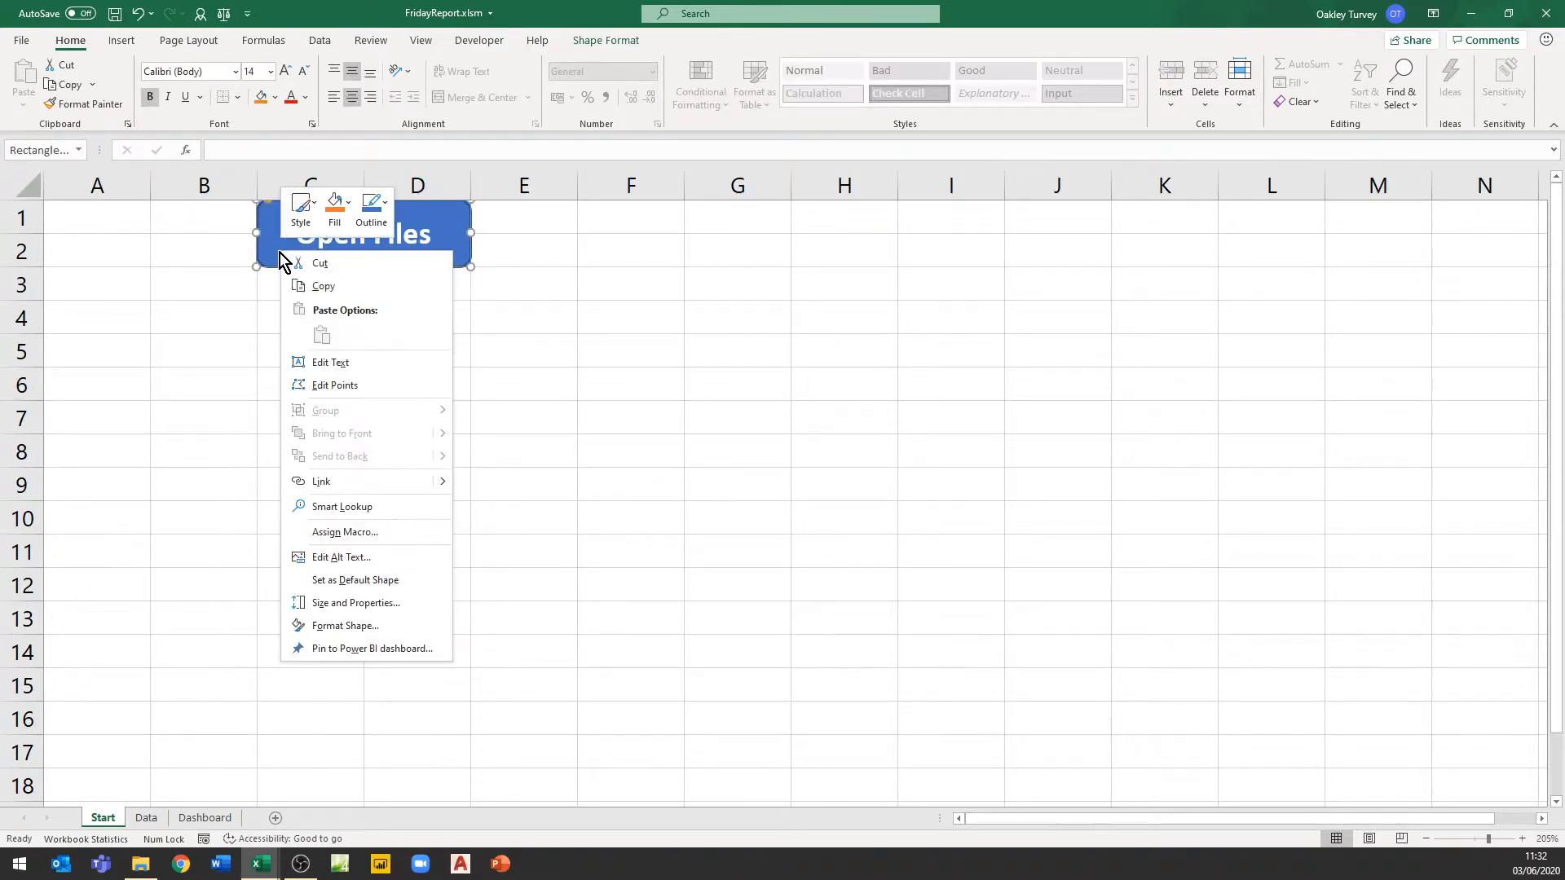
left_click(346, 534)
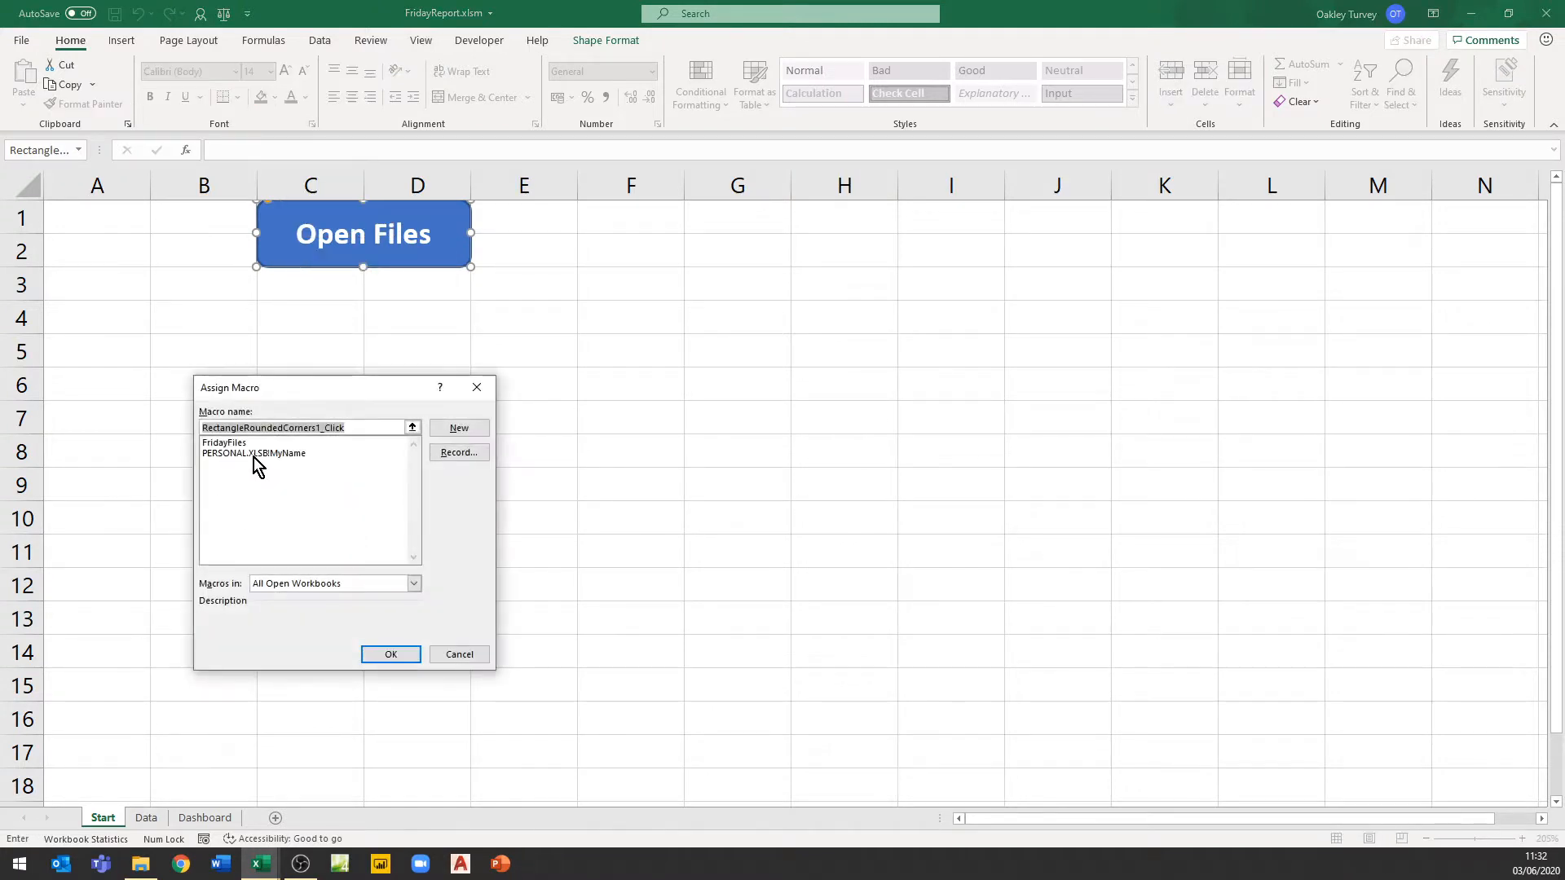
left_click(227, 443)
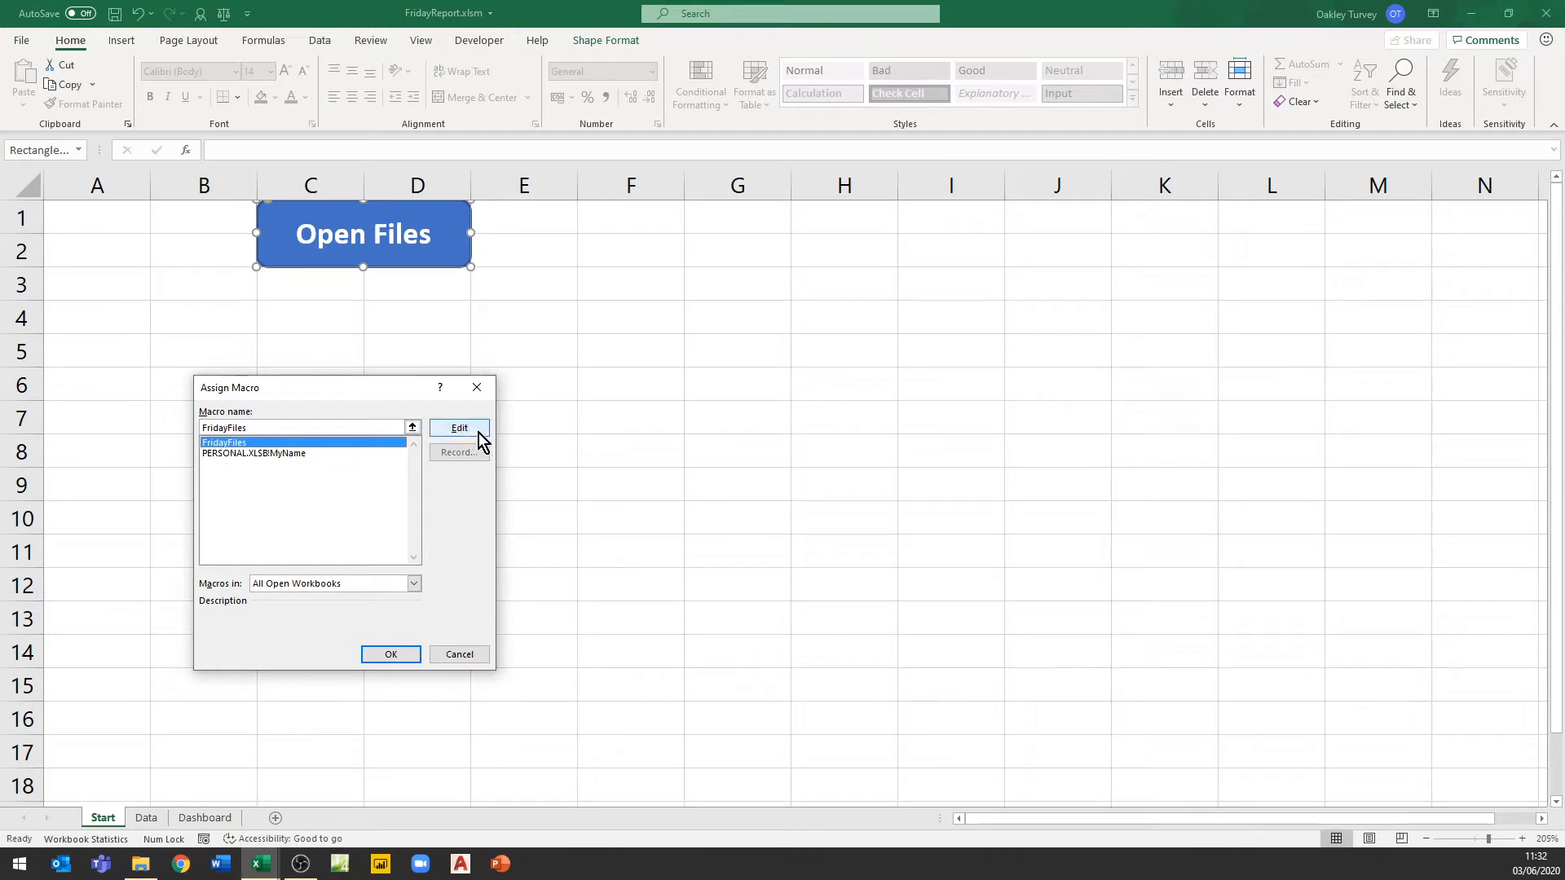
left_click(407, 656)
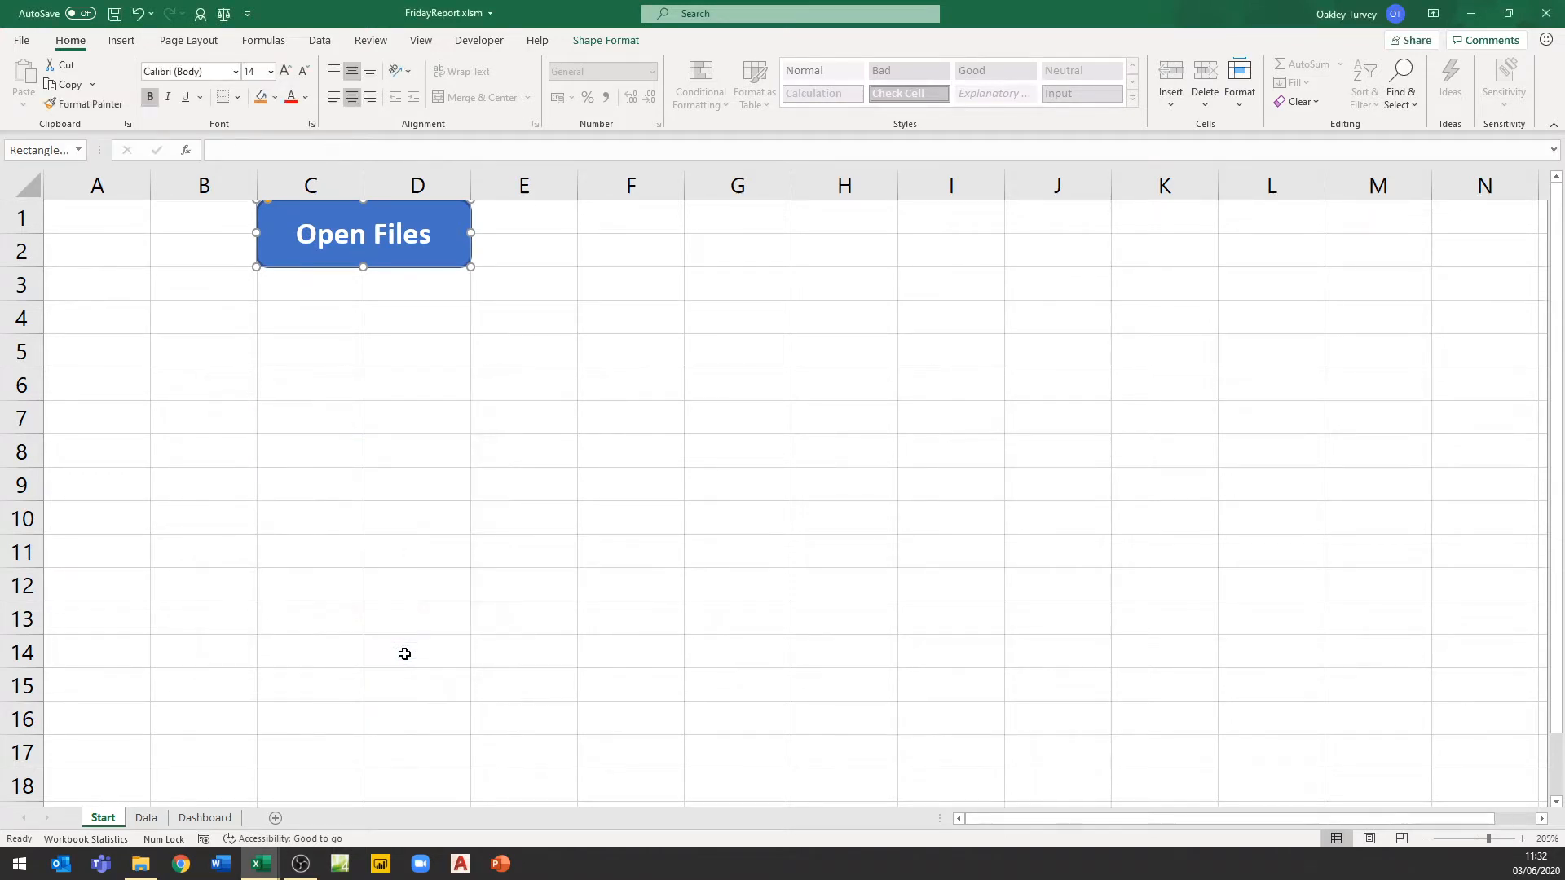
left_click(404, 653)
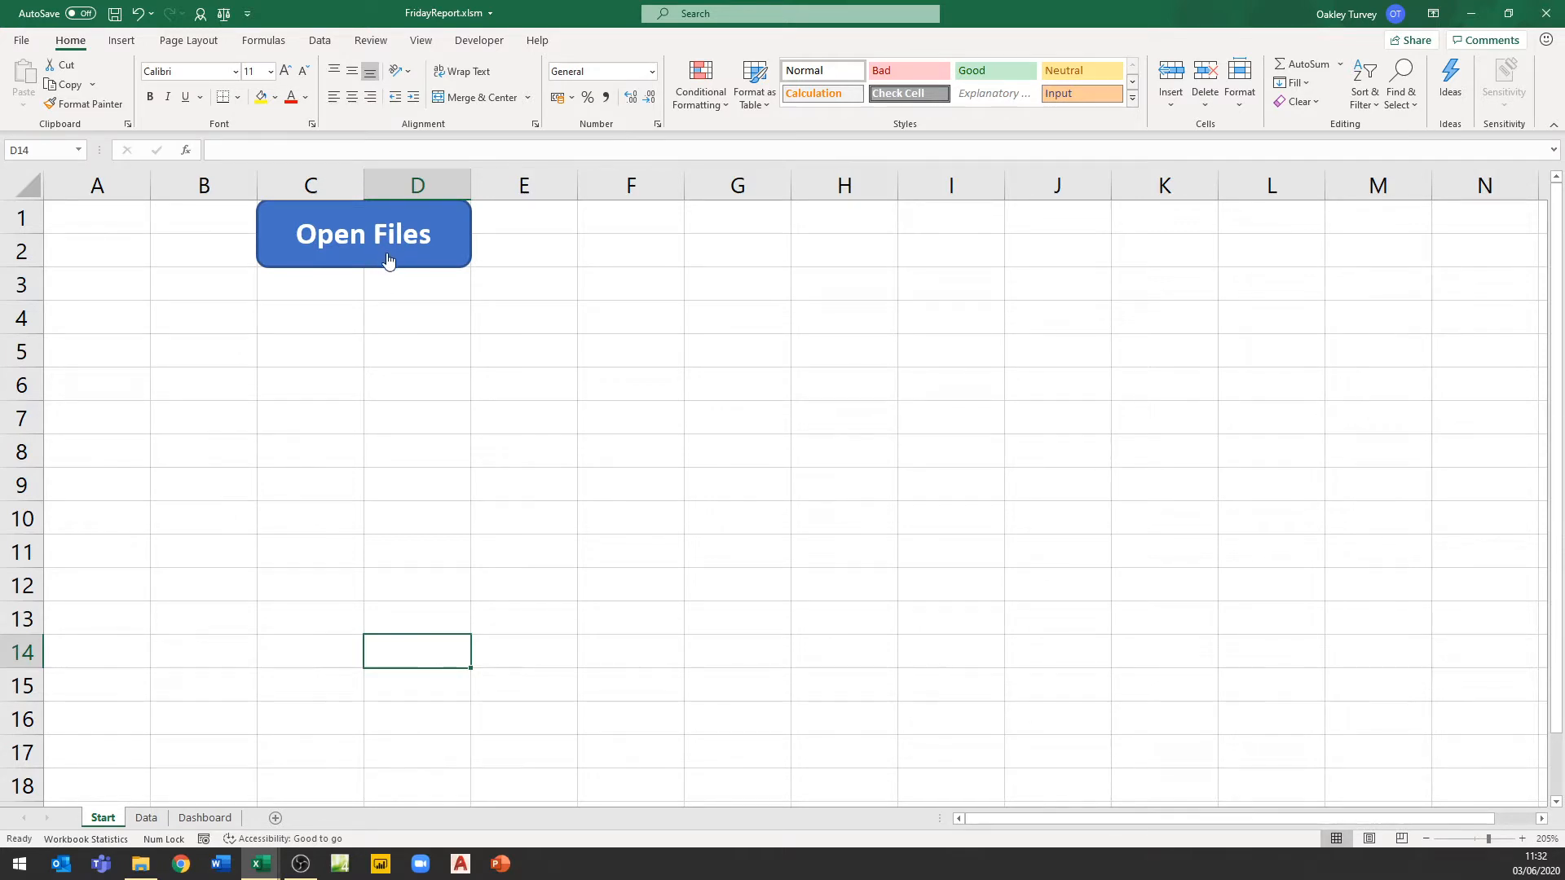
mouse_move(262, 870)
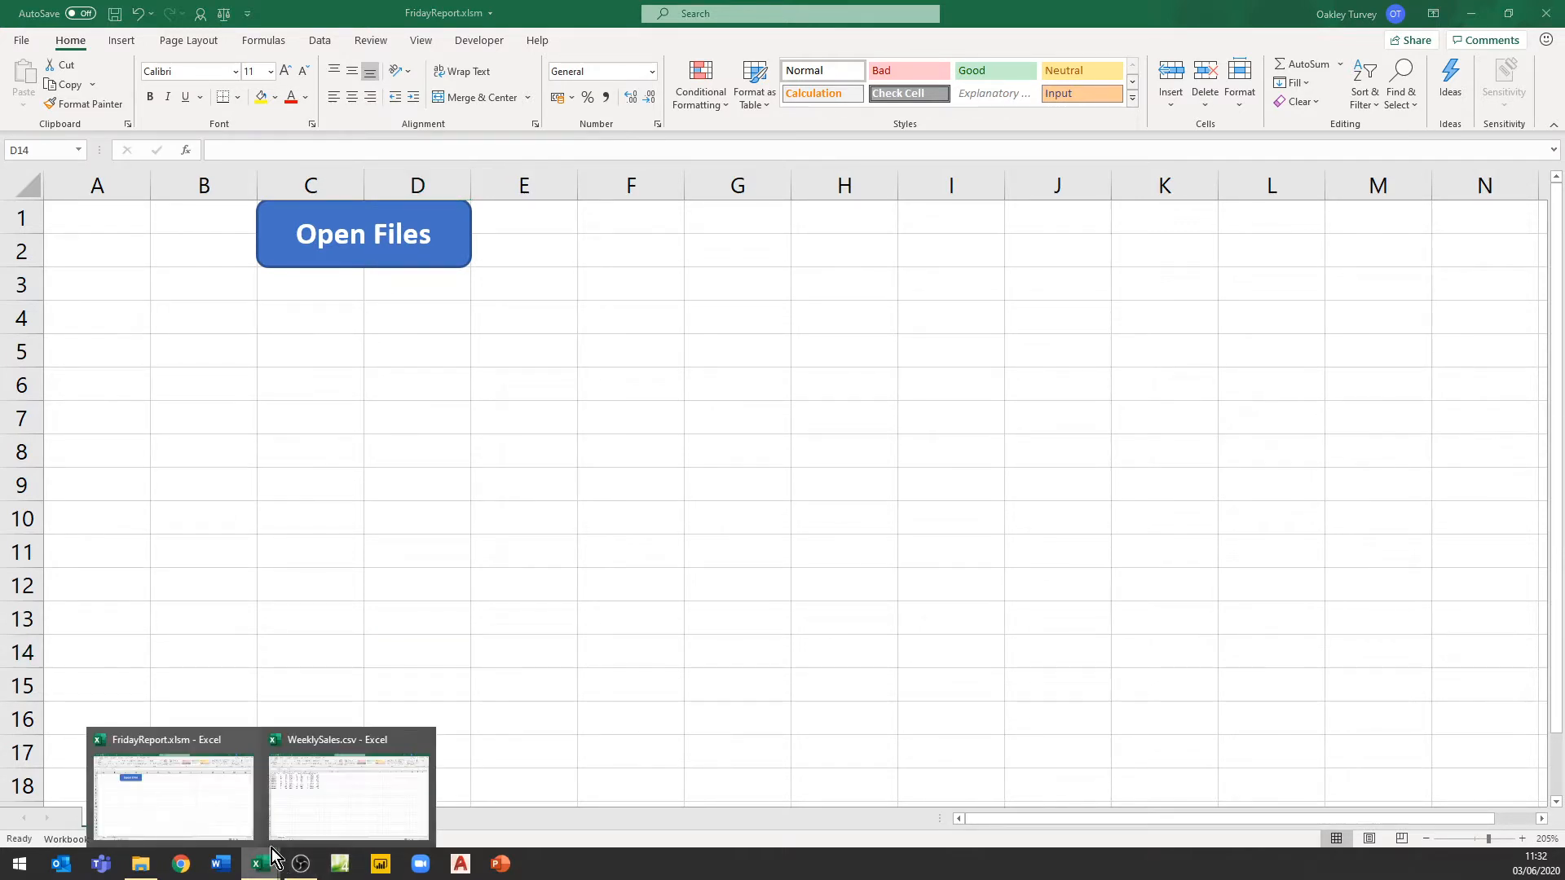
Switch to the FridayReport workbook and examine the empty Data sheet
left_click(424, 738)
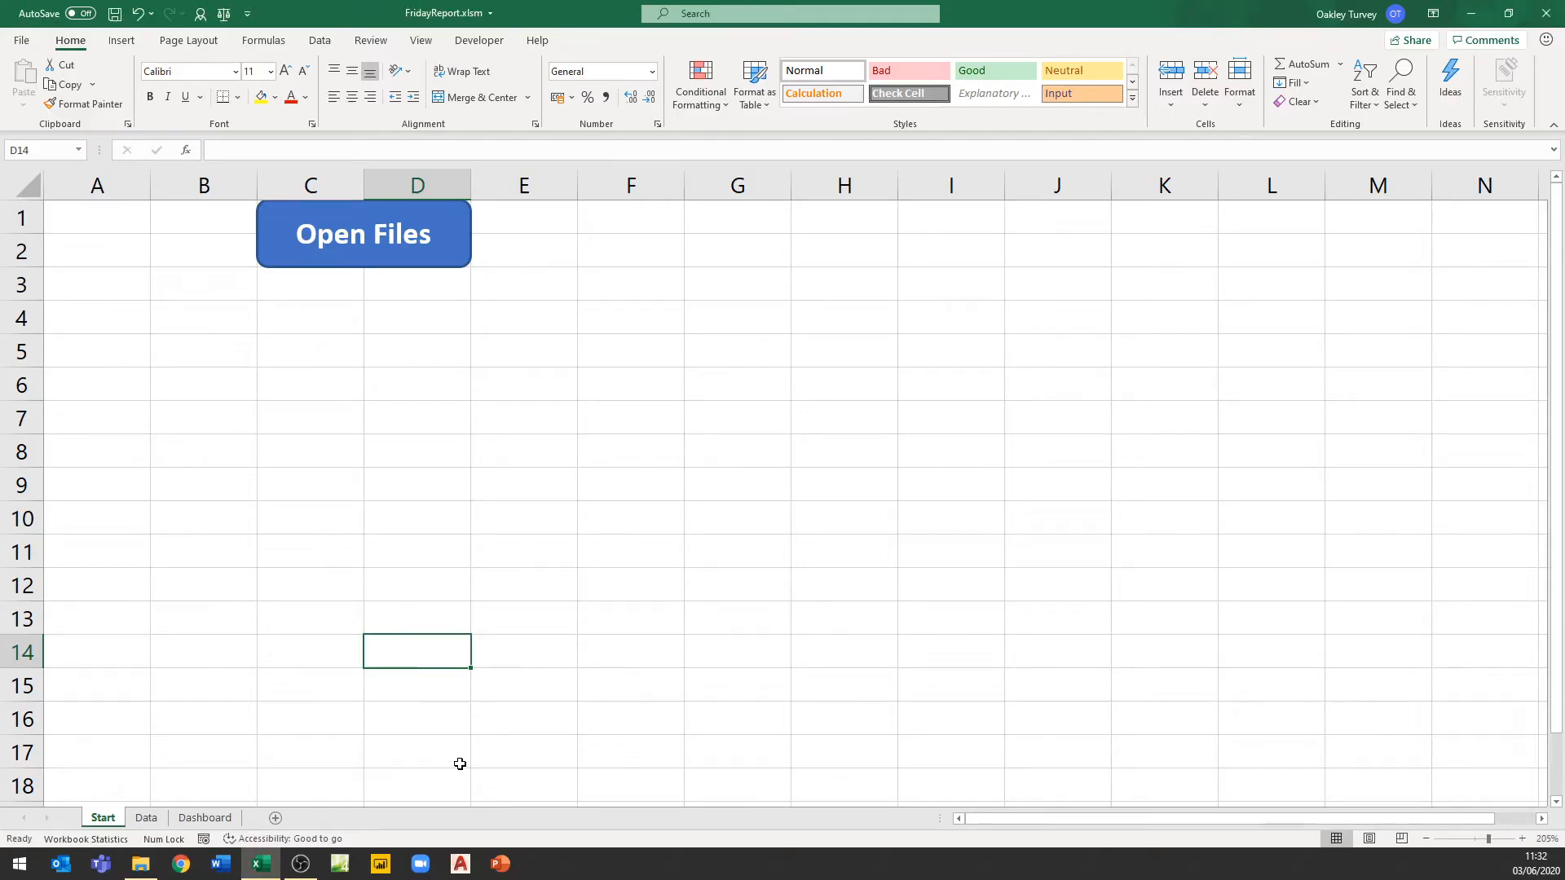
mouse_move(265, 874)
left_click(147, 818)
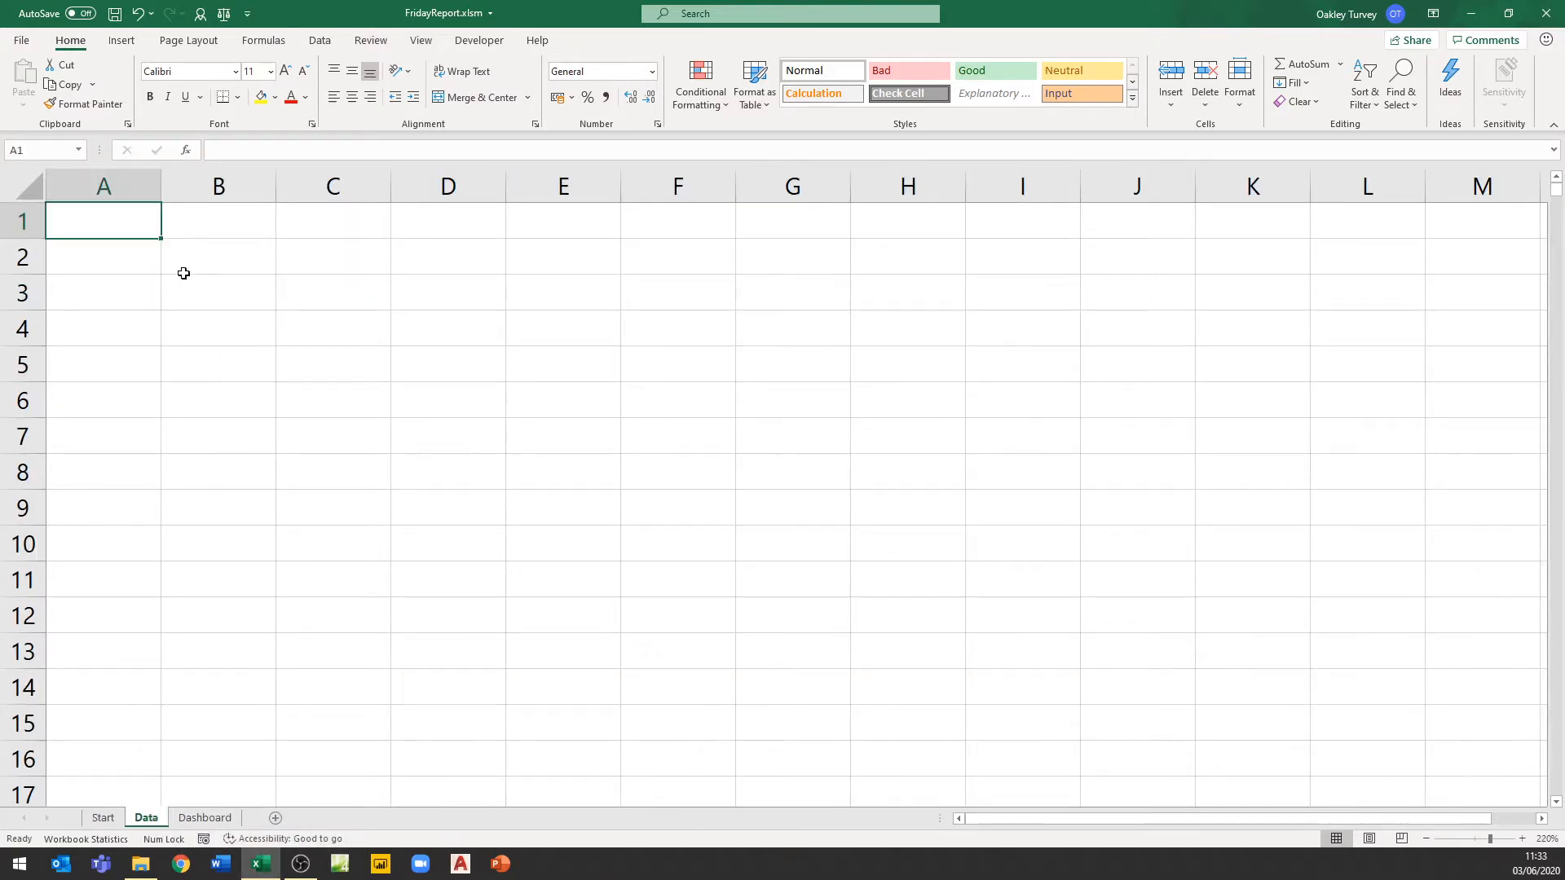
left_click(468, 315)
left_click(179, 487)
left_click(325, 279)
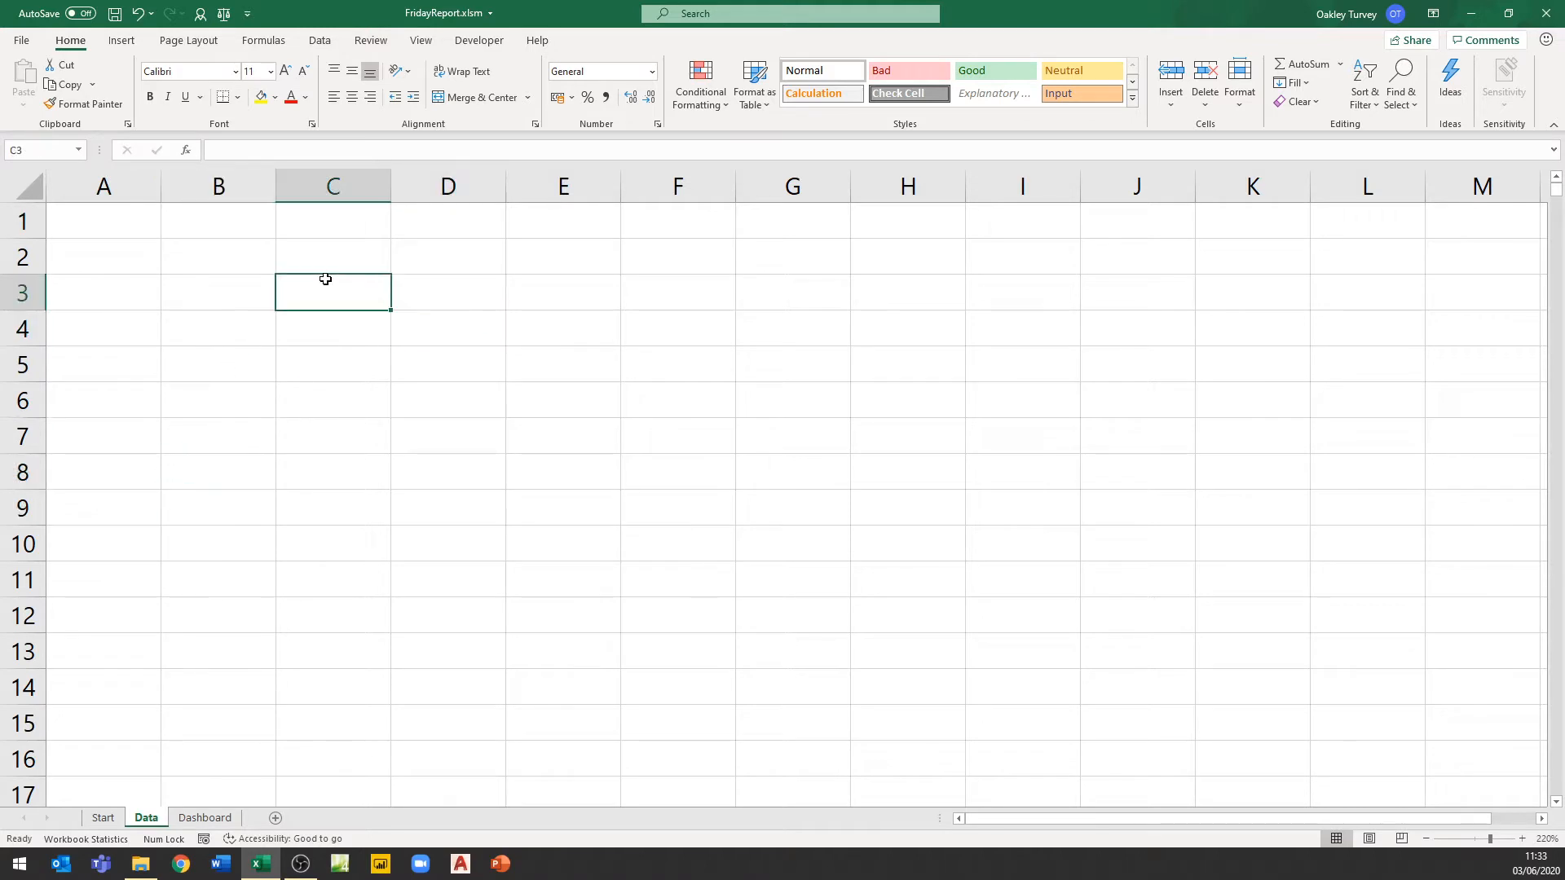
left_click_drag(235, 430, 349, 527)
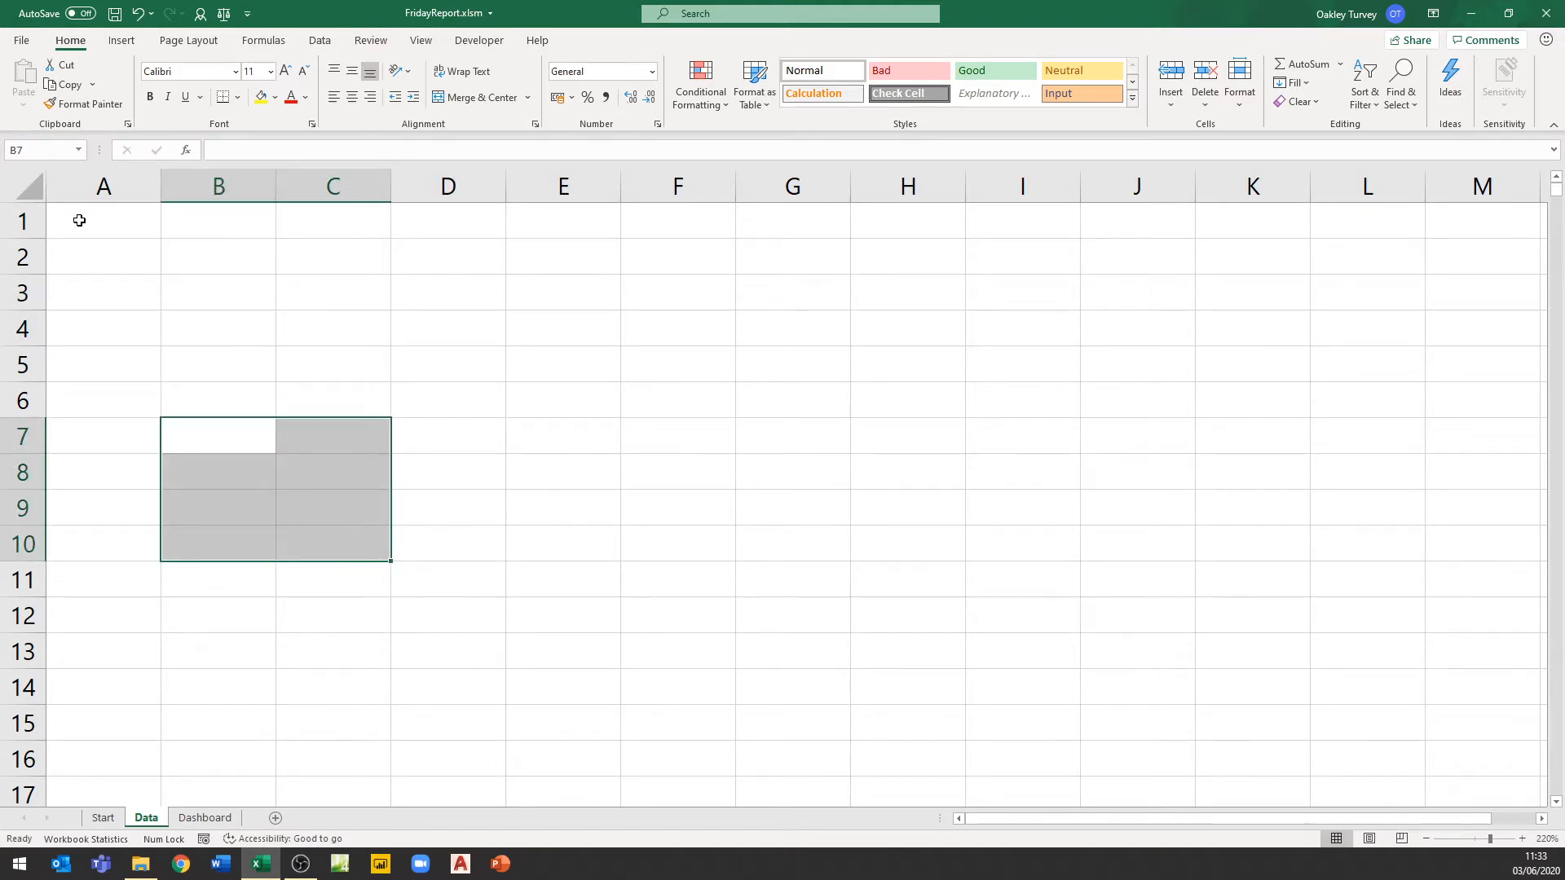
Run the FridayFiles macro with the Open Files button on the Start sheet and check the Data sheet
left_click(111, 818)
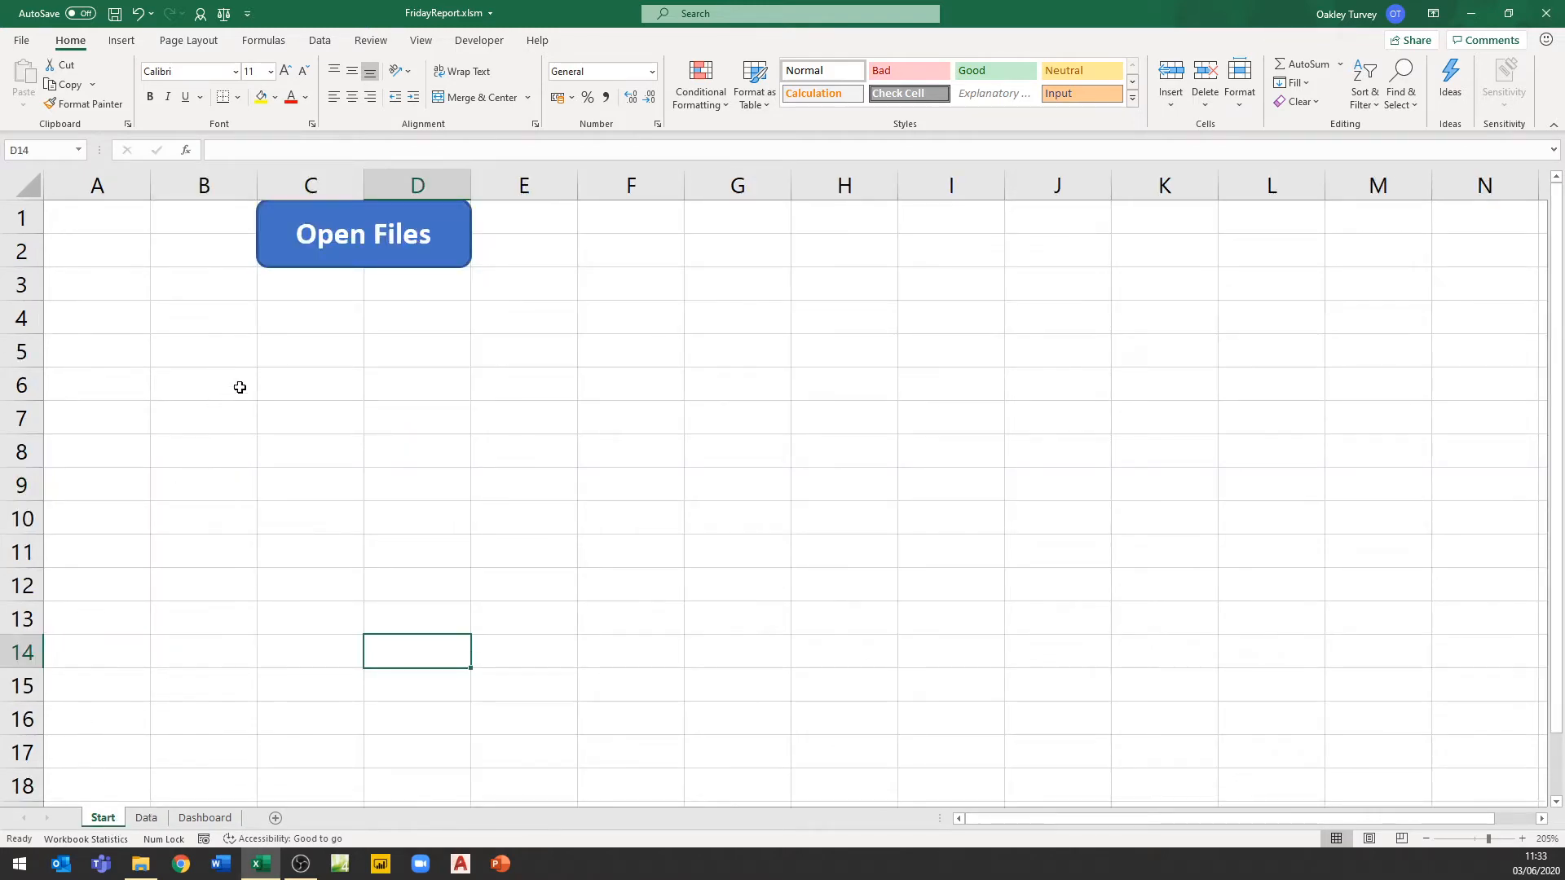
left_click(315, 259)
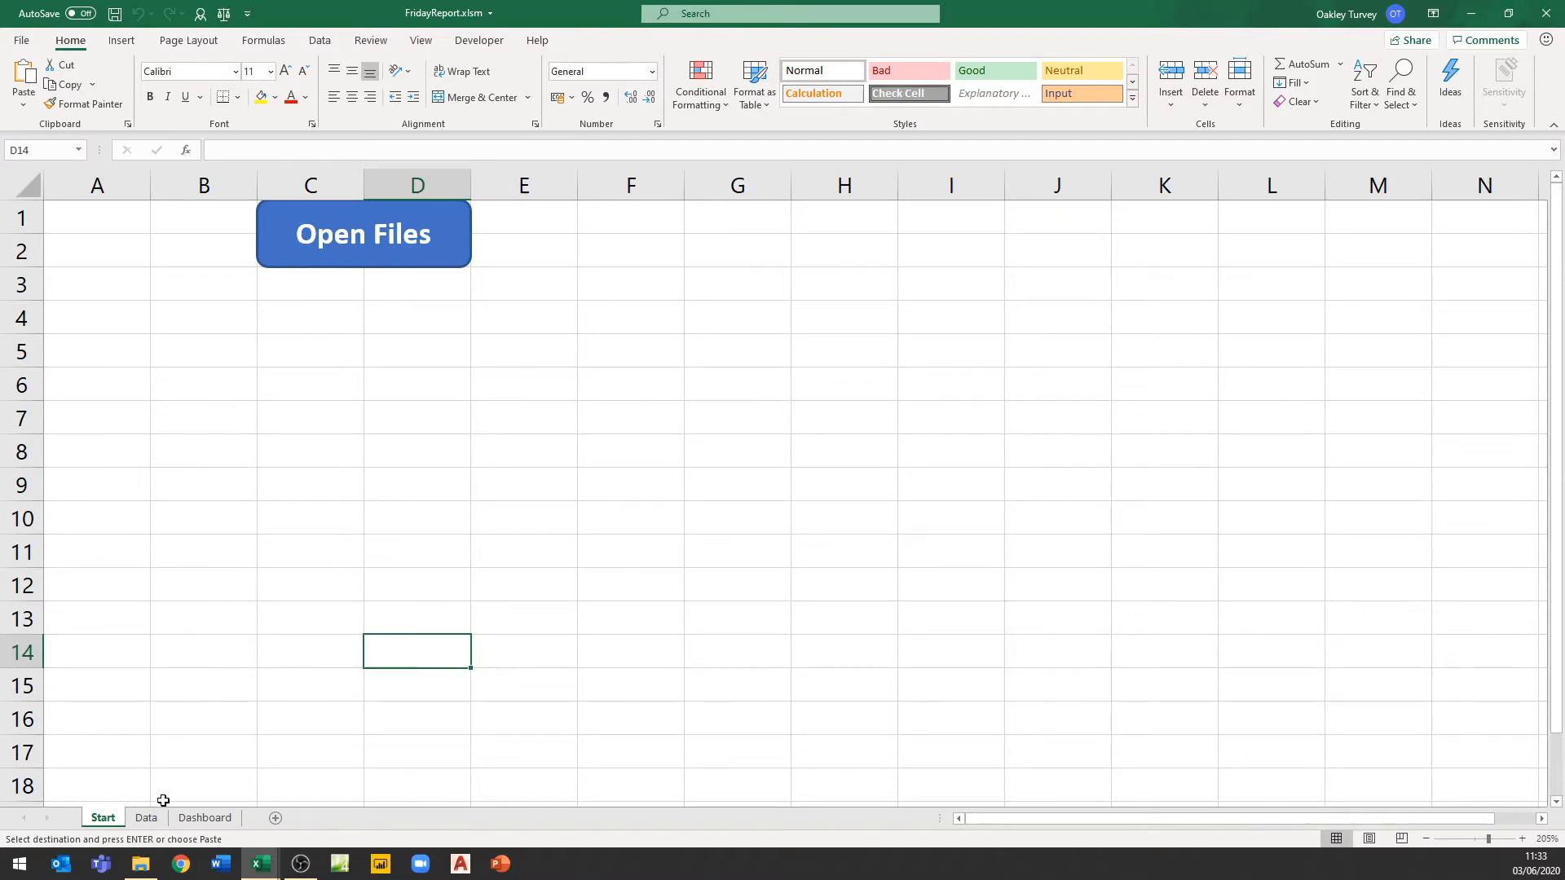
left_click(149, 818)
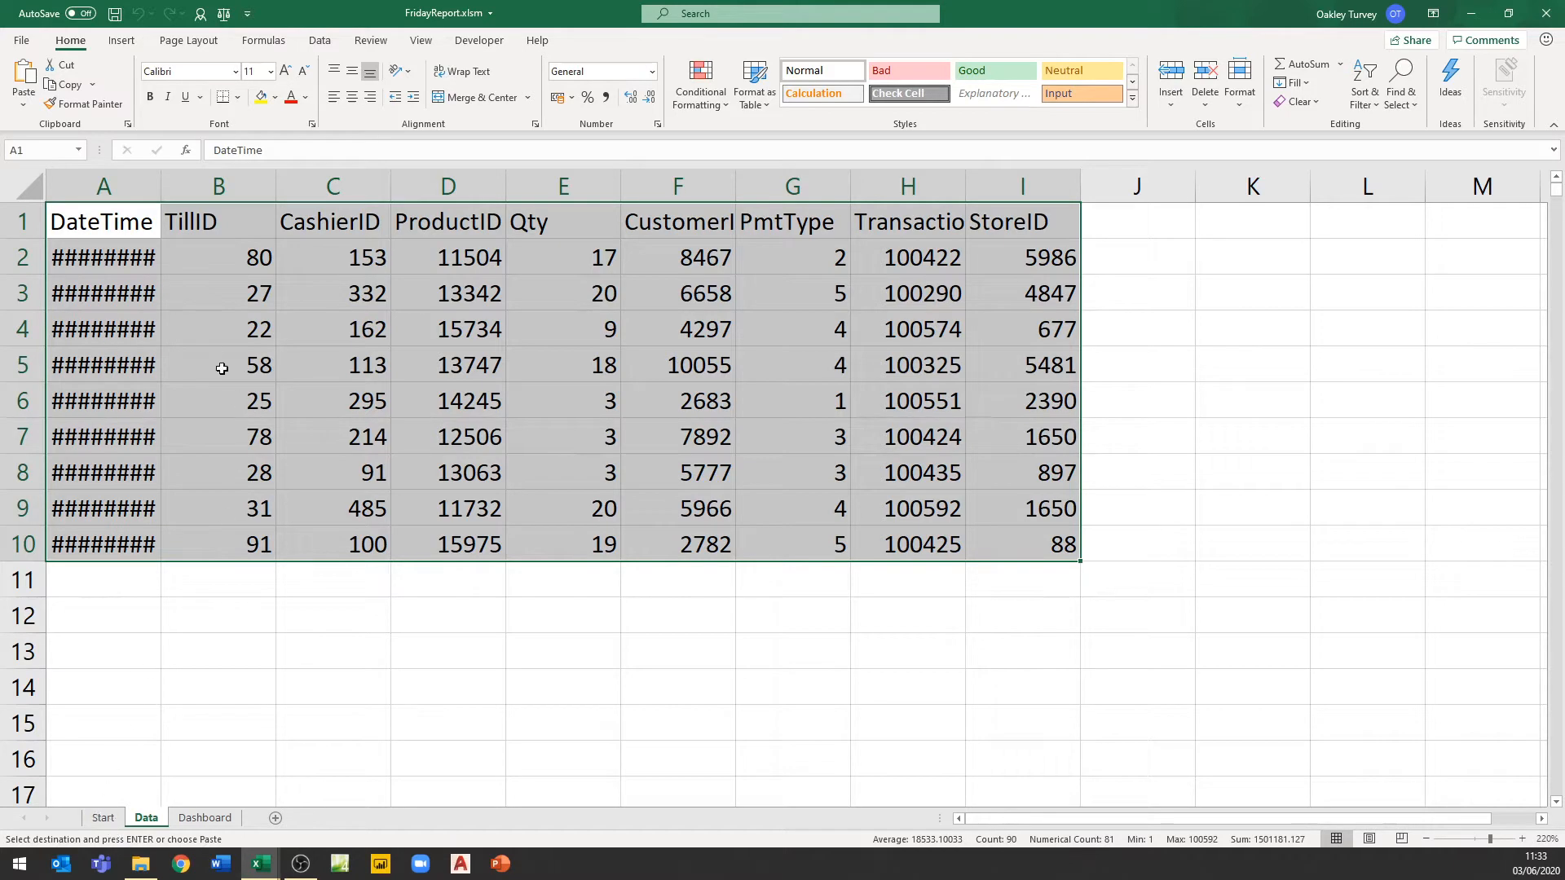
Examine the Dashboard, Data and Start sheets in turn
left_click(210, 824)
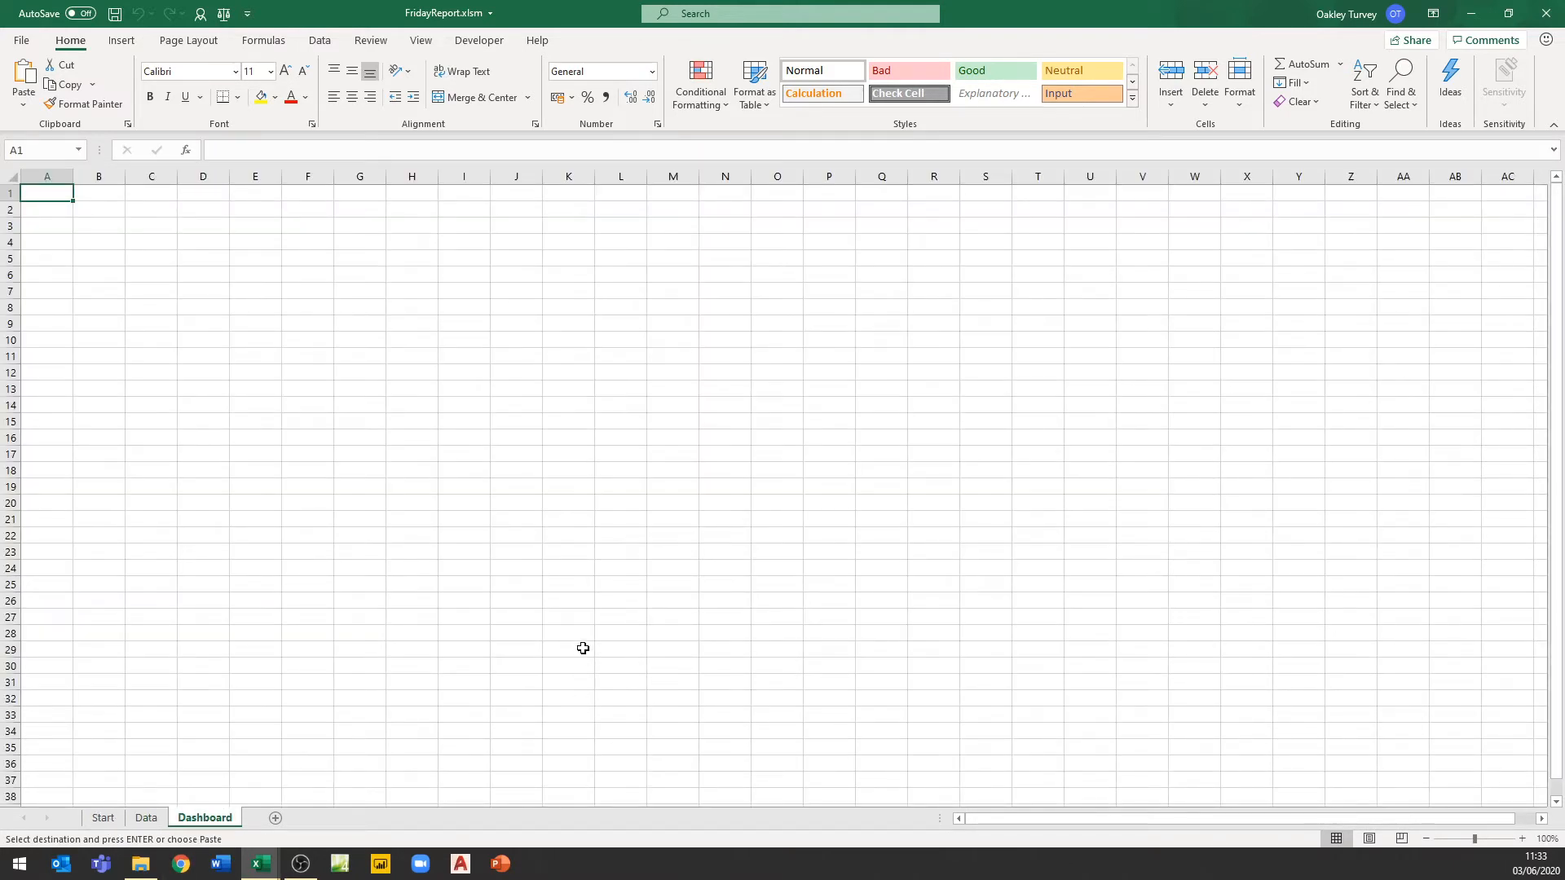
left_click(146, 817)
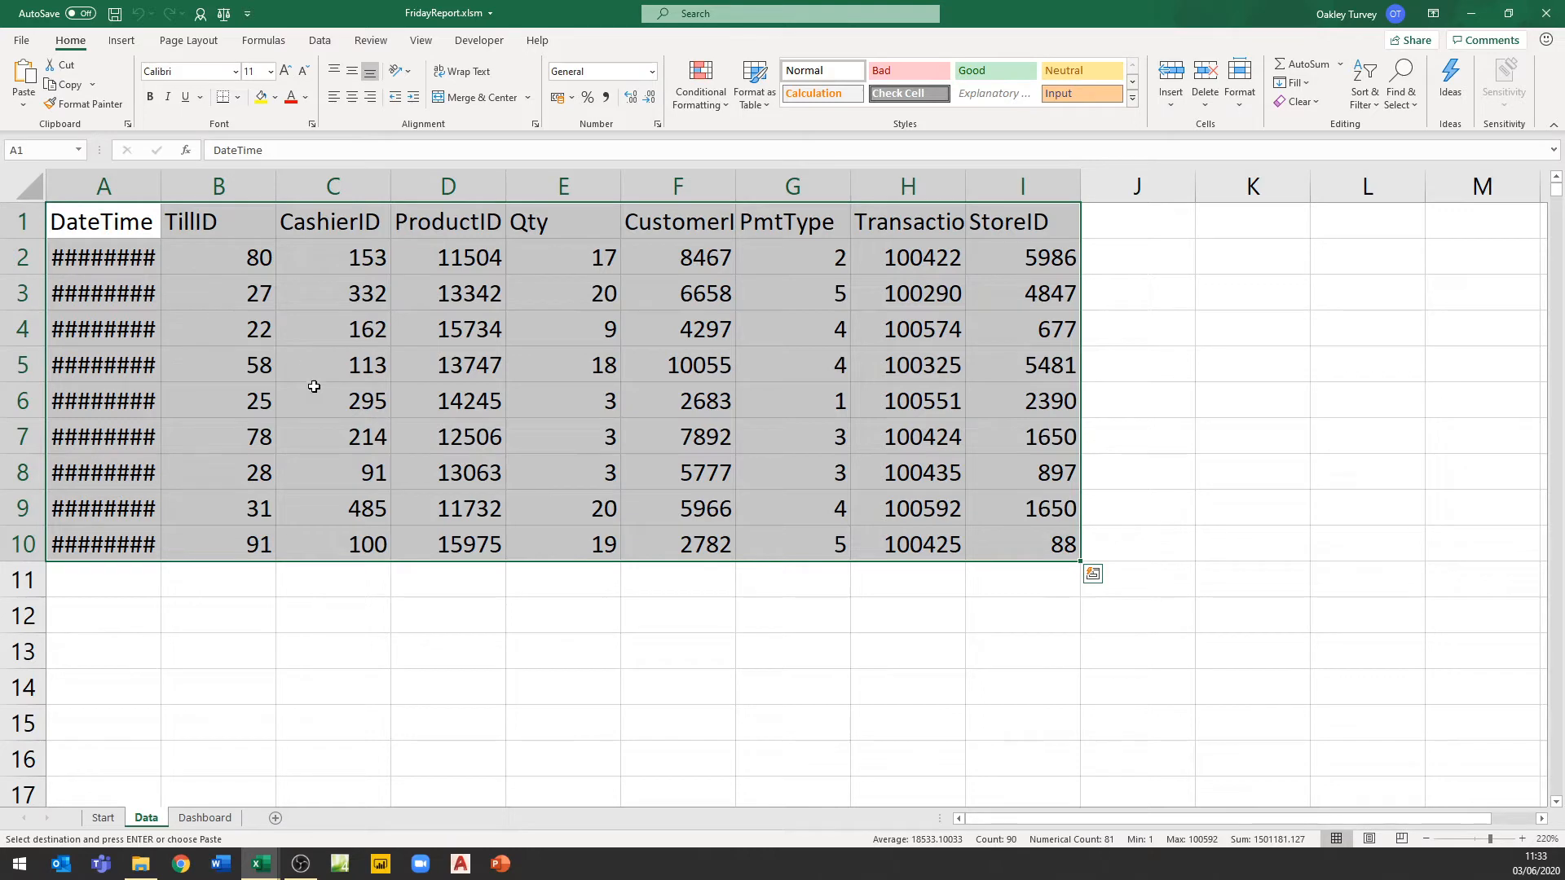
left_click(205, 818)
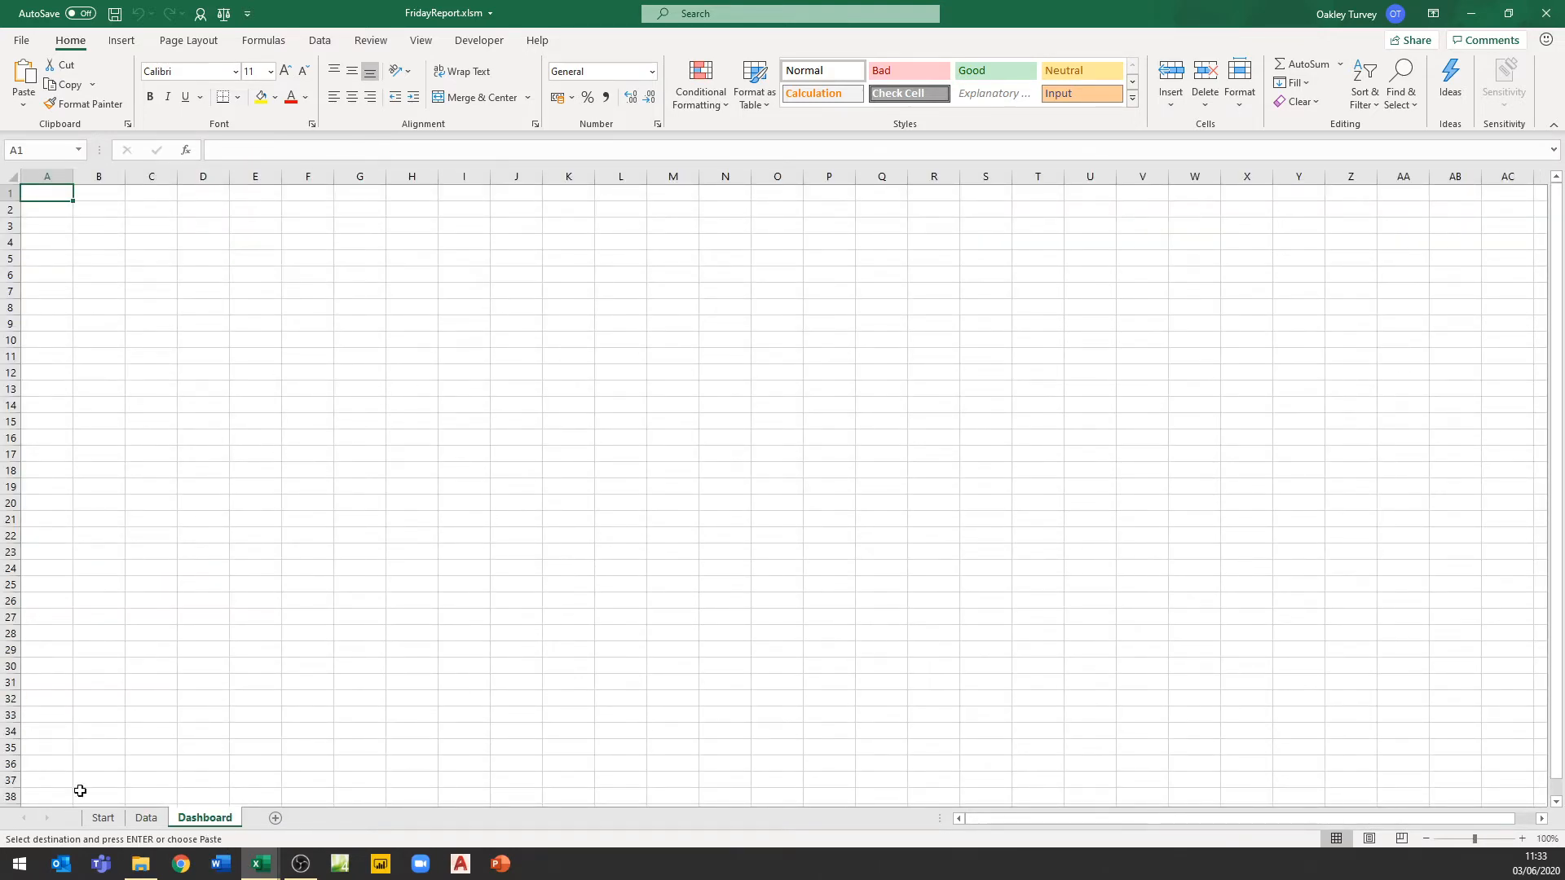
left_click(103, 820)
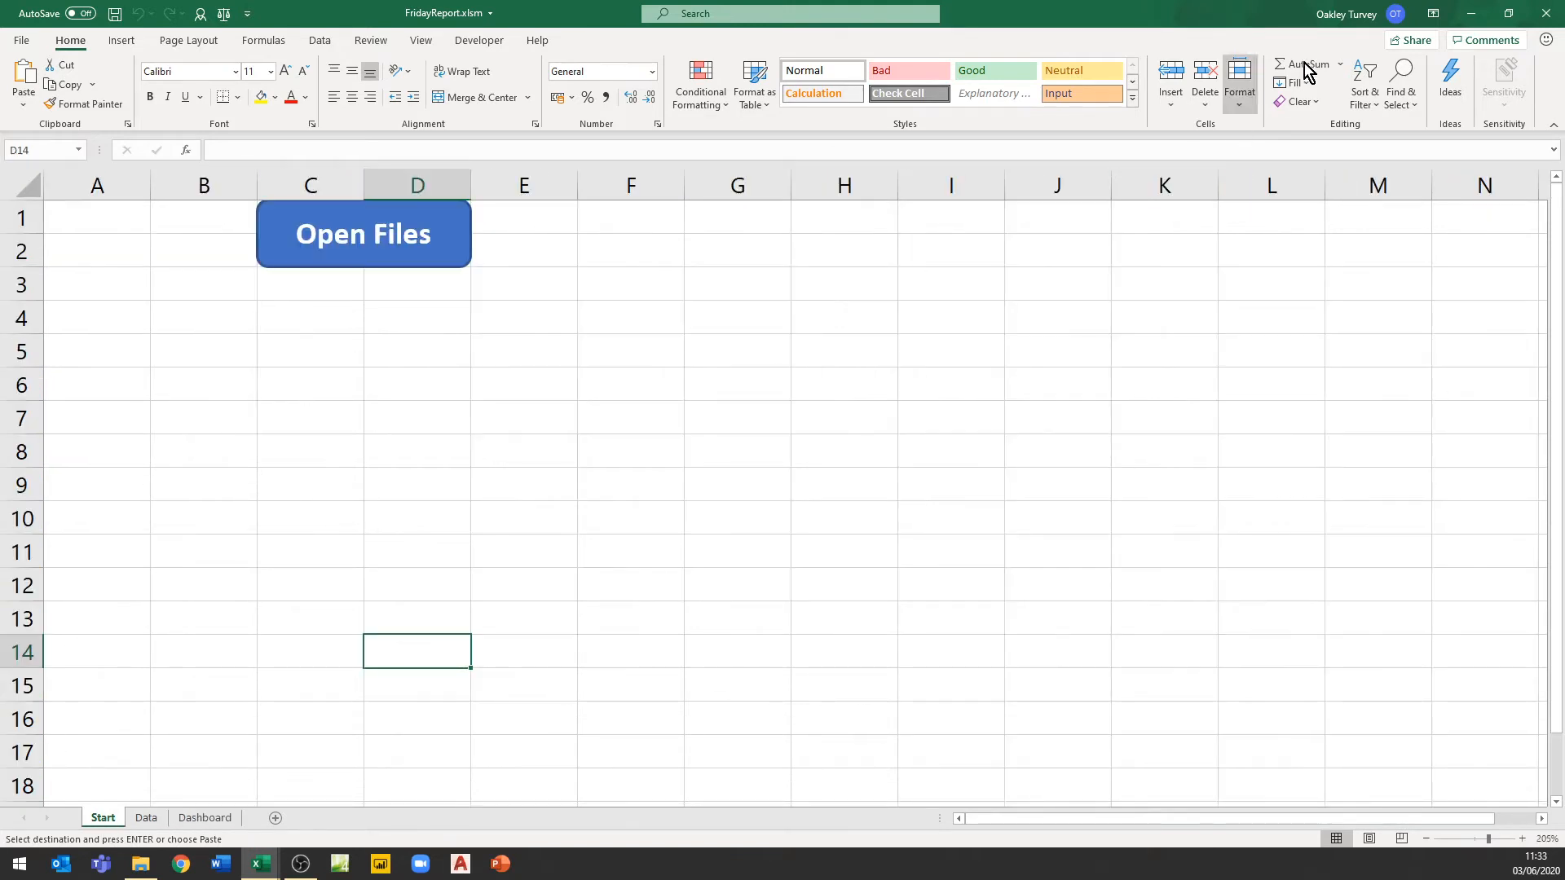
Minimize the FridayReport and WeeklySales.csv workbook windows
left_click(1473, 14)
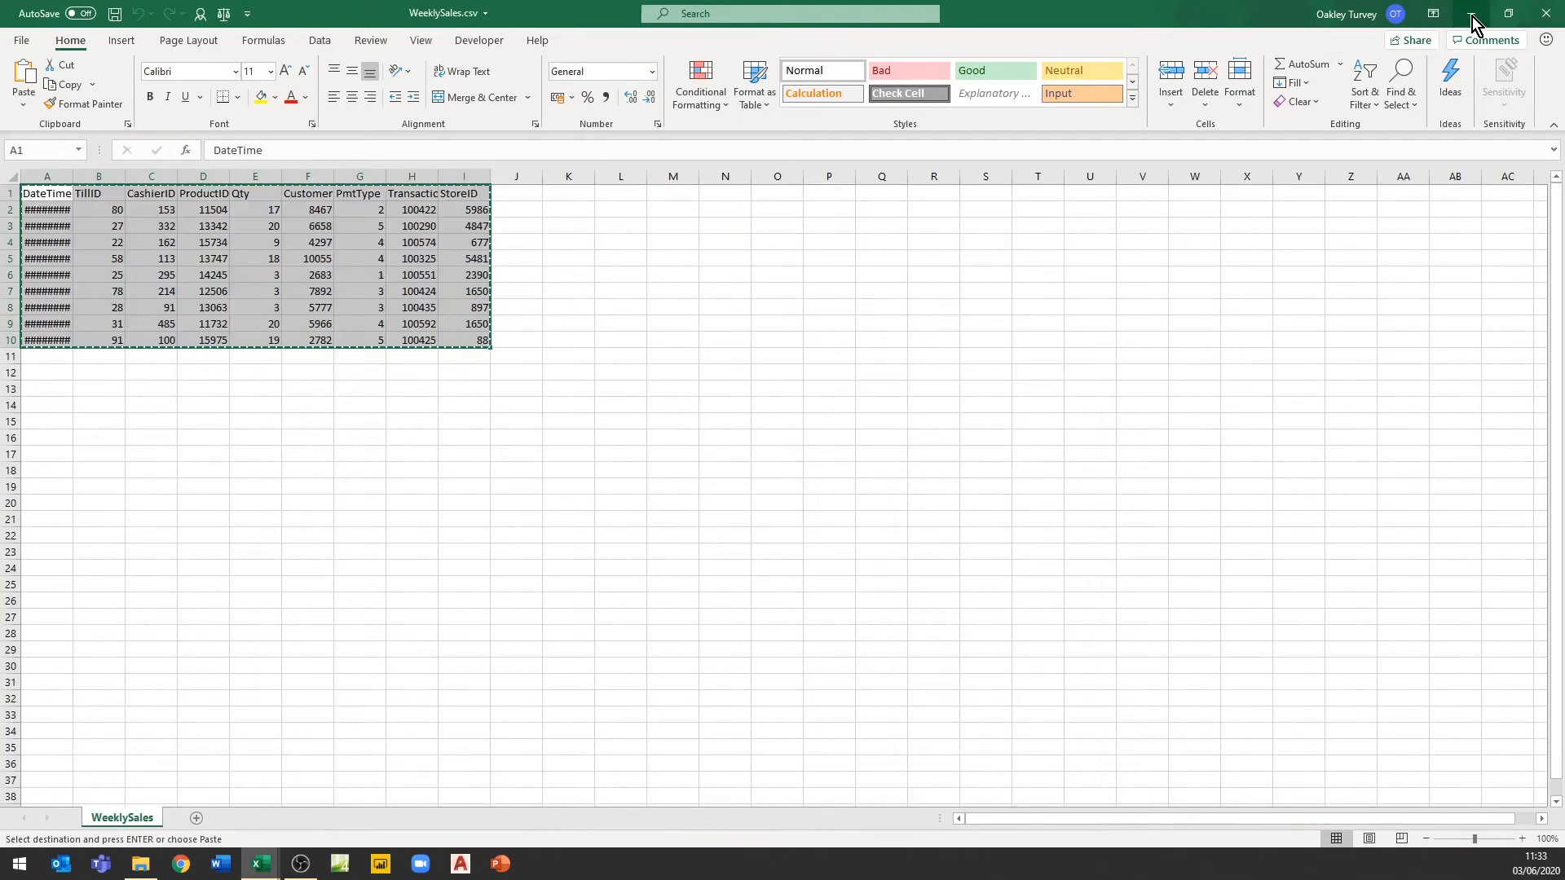
left_click(1472, 15)
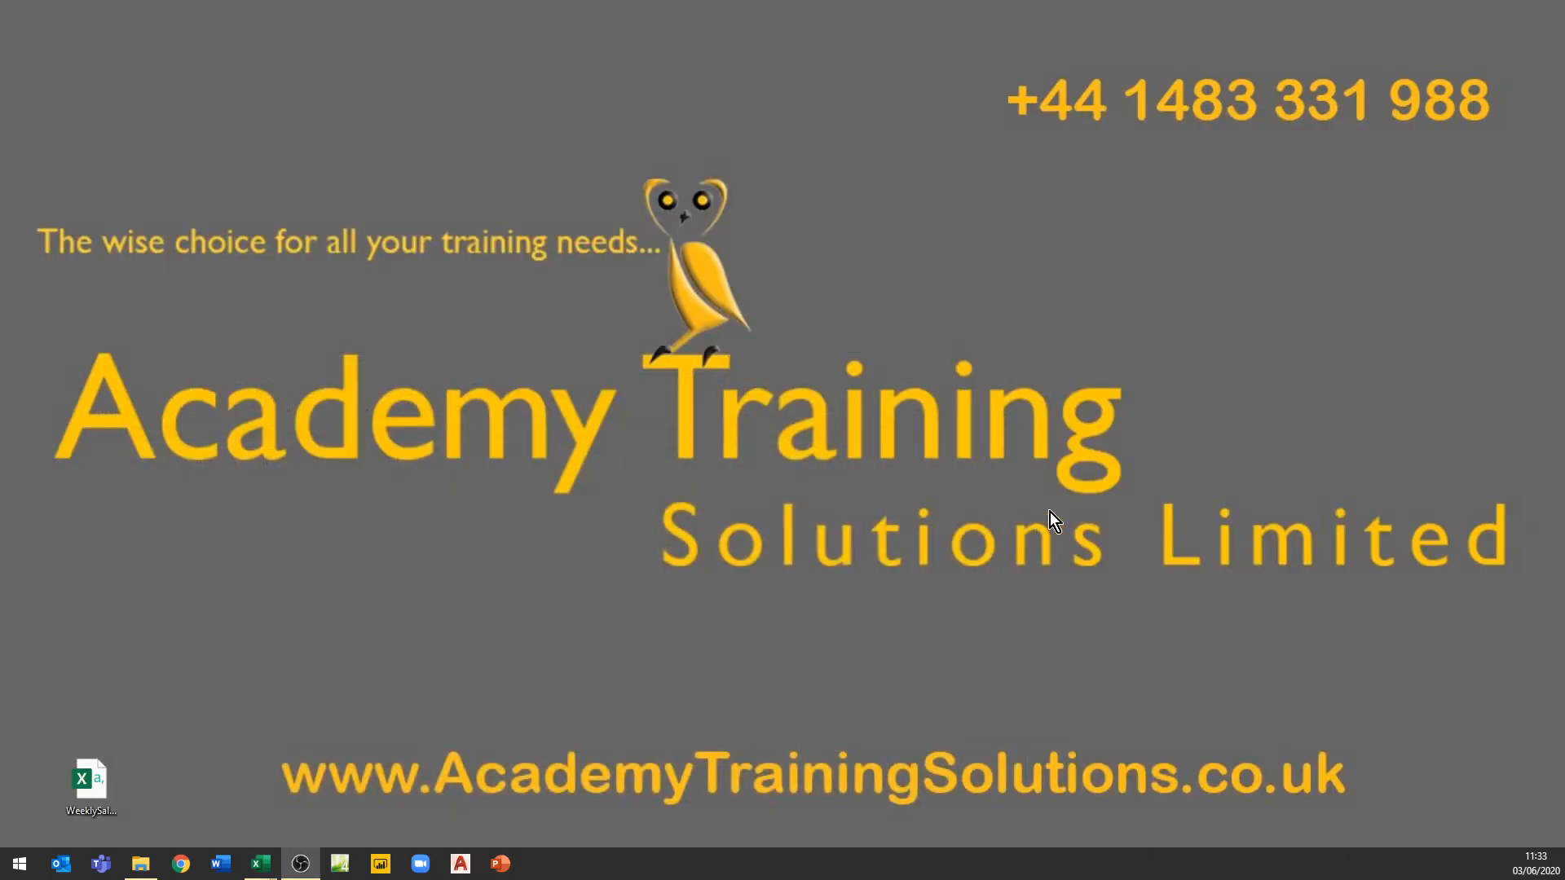